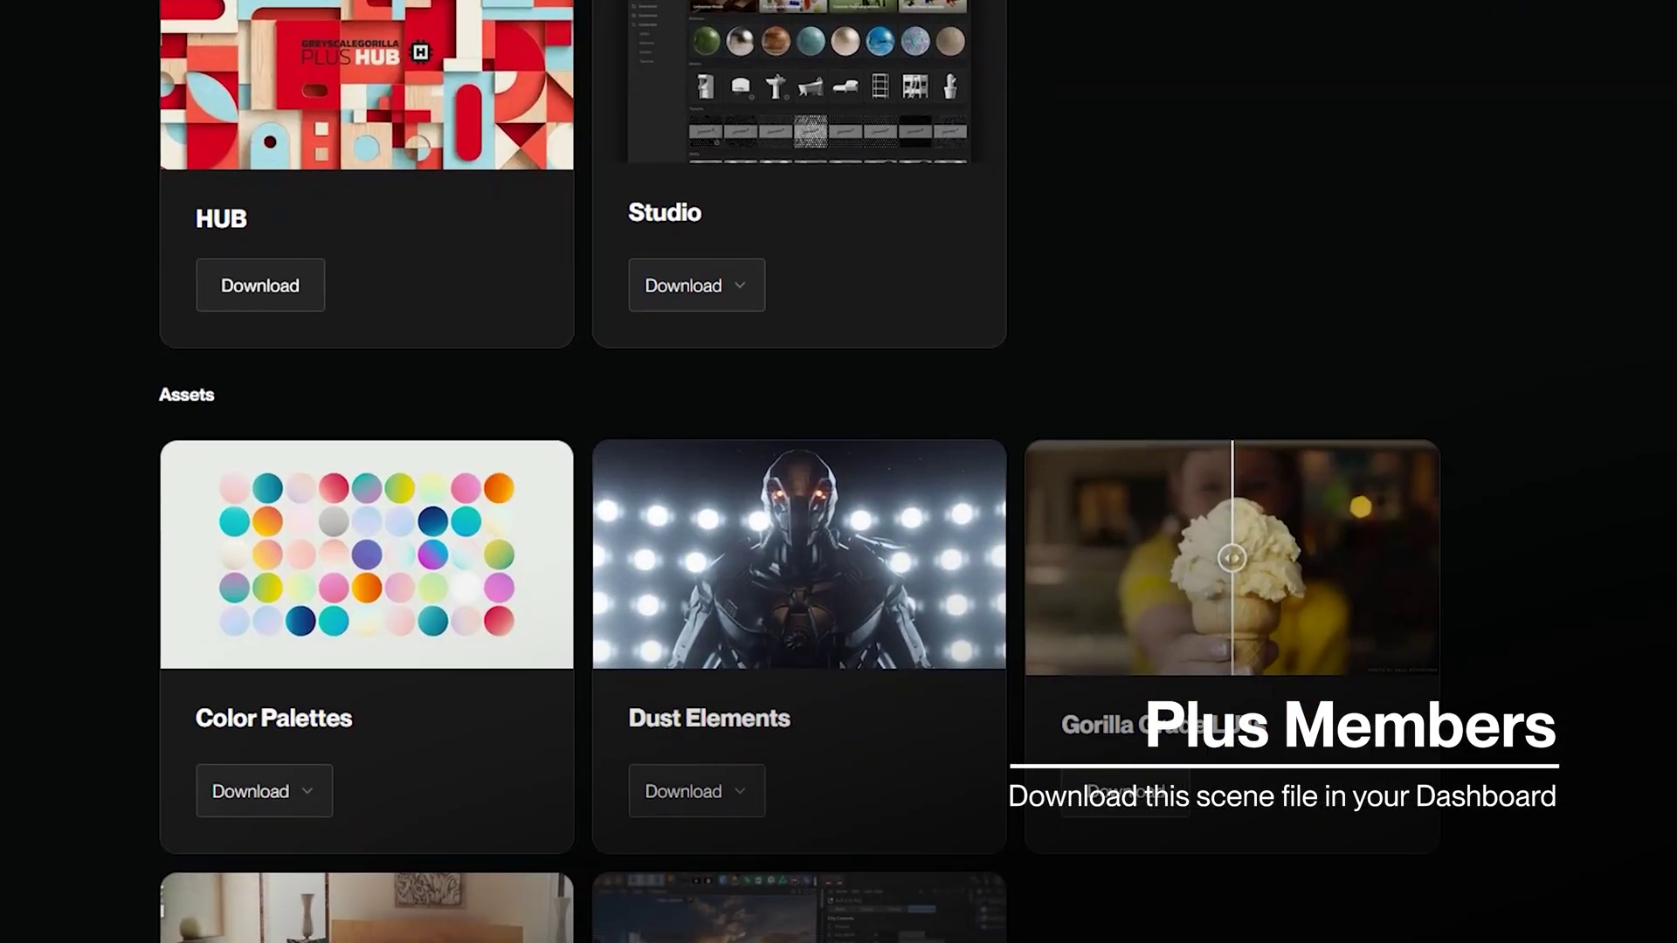
Step: Scroll the Project Files page down to the Glass on Glass Scene File download
{"action": "scroll", "coordinate": [839, 472], "scroll_direction": "down", "scroll_amount": 10}
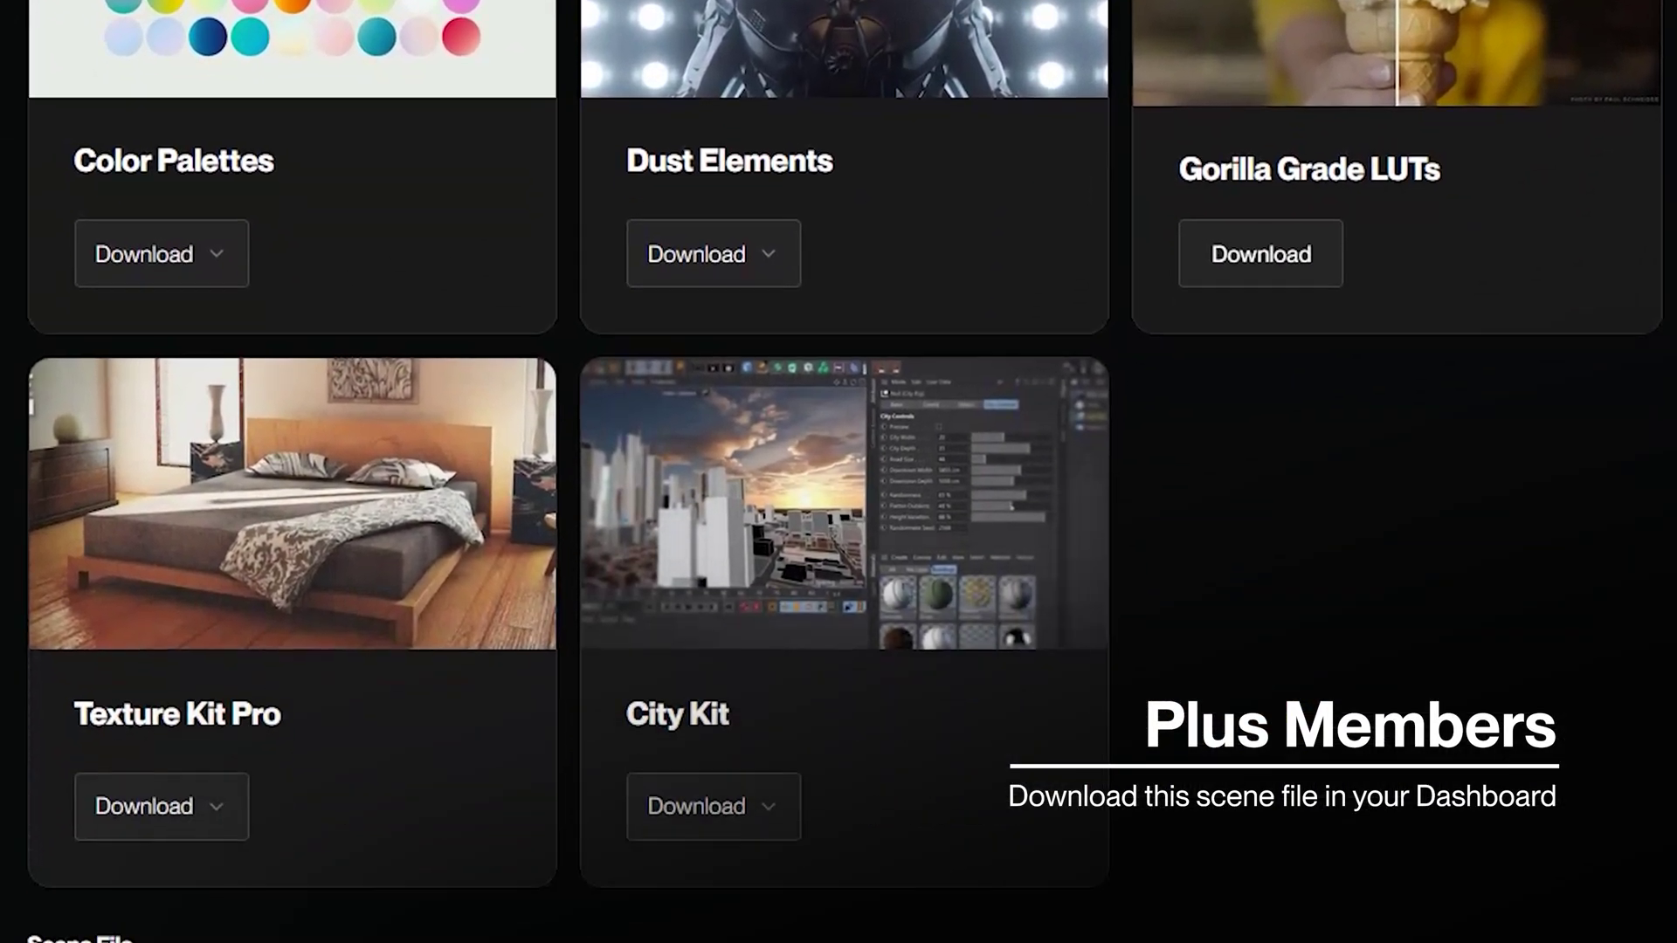
{"action": "scroll", "coordinate": [838, 472], "scroll_direction": "down", "scroll_amount": 6}
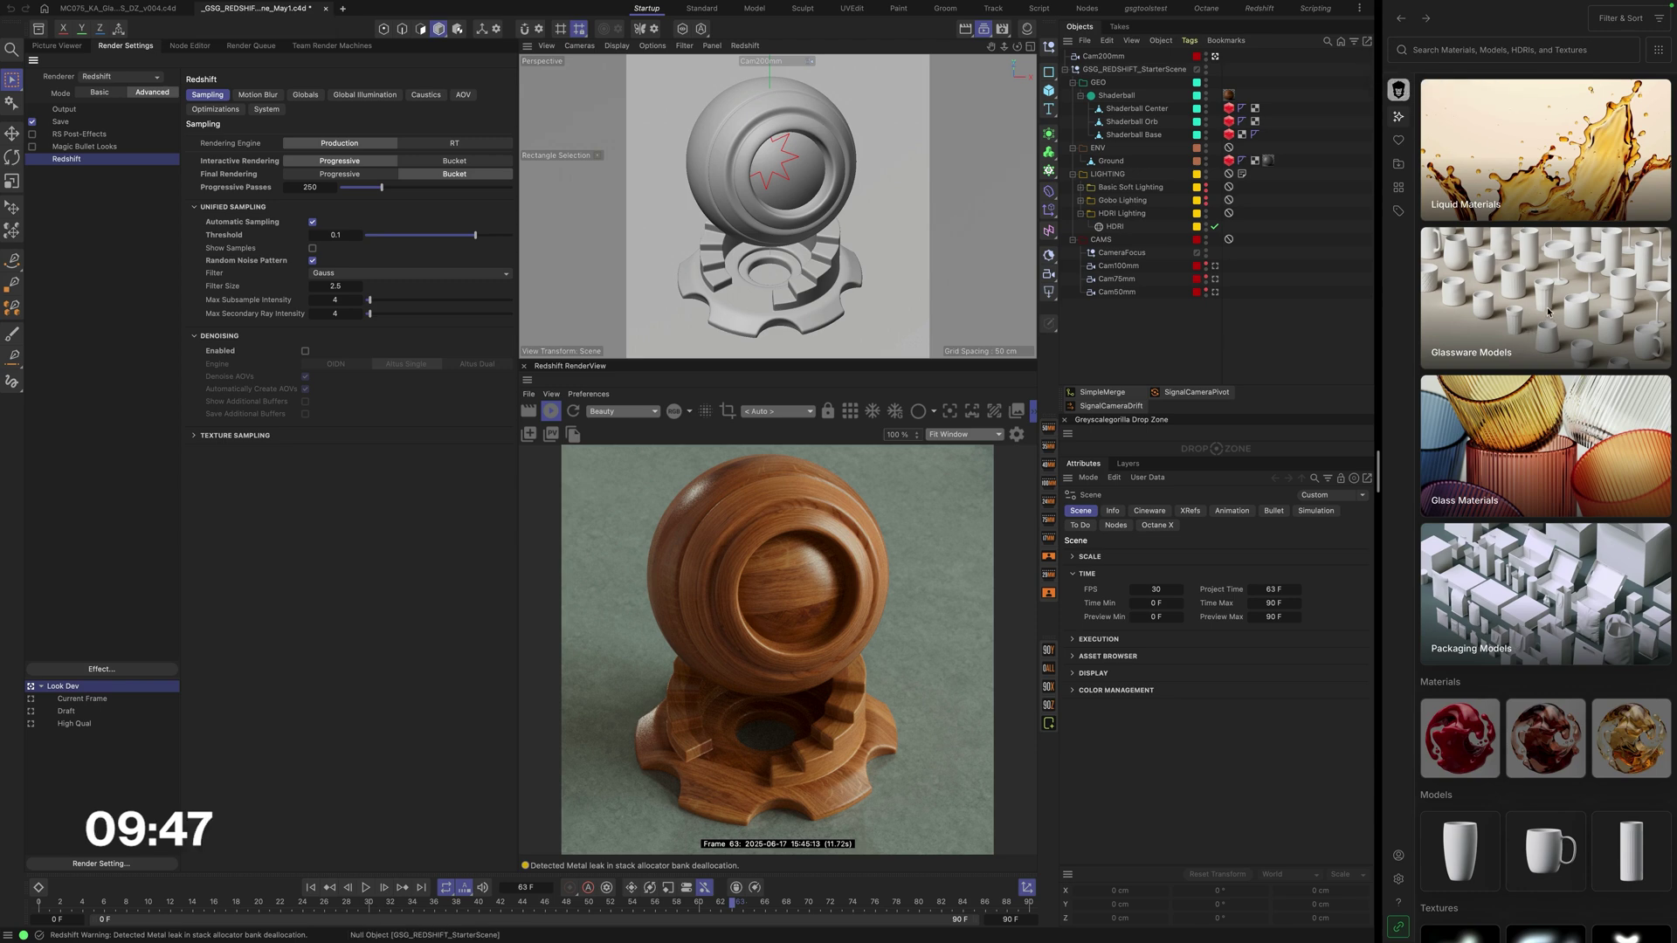
Step: Search the asset library for 'glass' and view the American Pint Glass model details
{"action": "left_click", "coordinate": [1460, 43]}
{"action": "type", "text": "glass"}
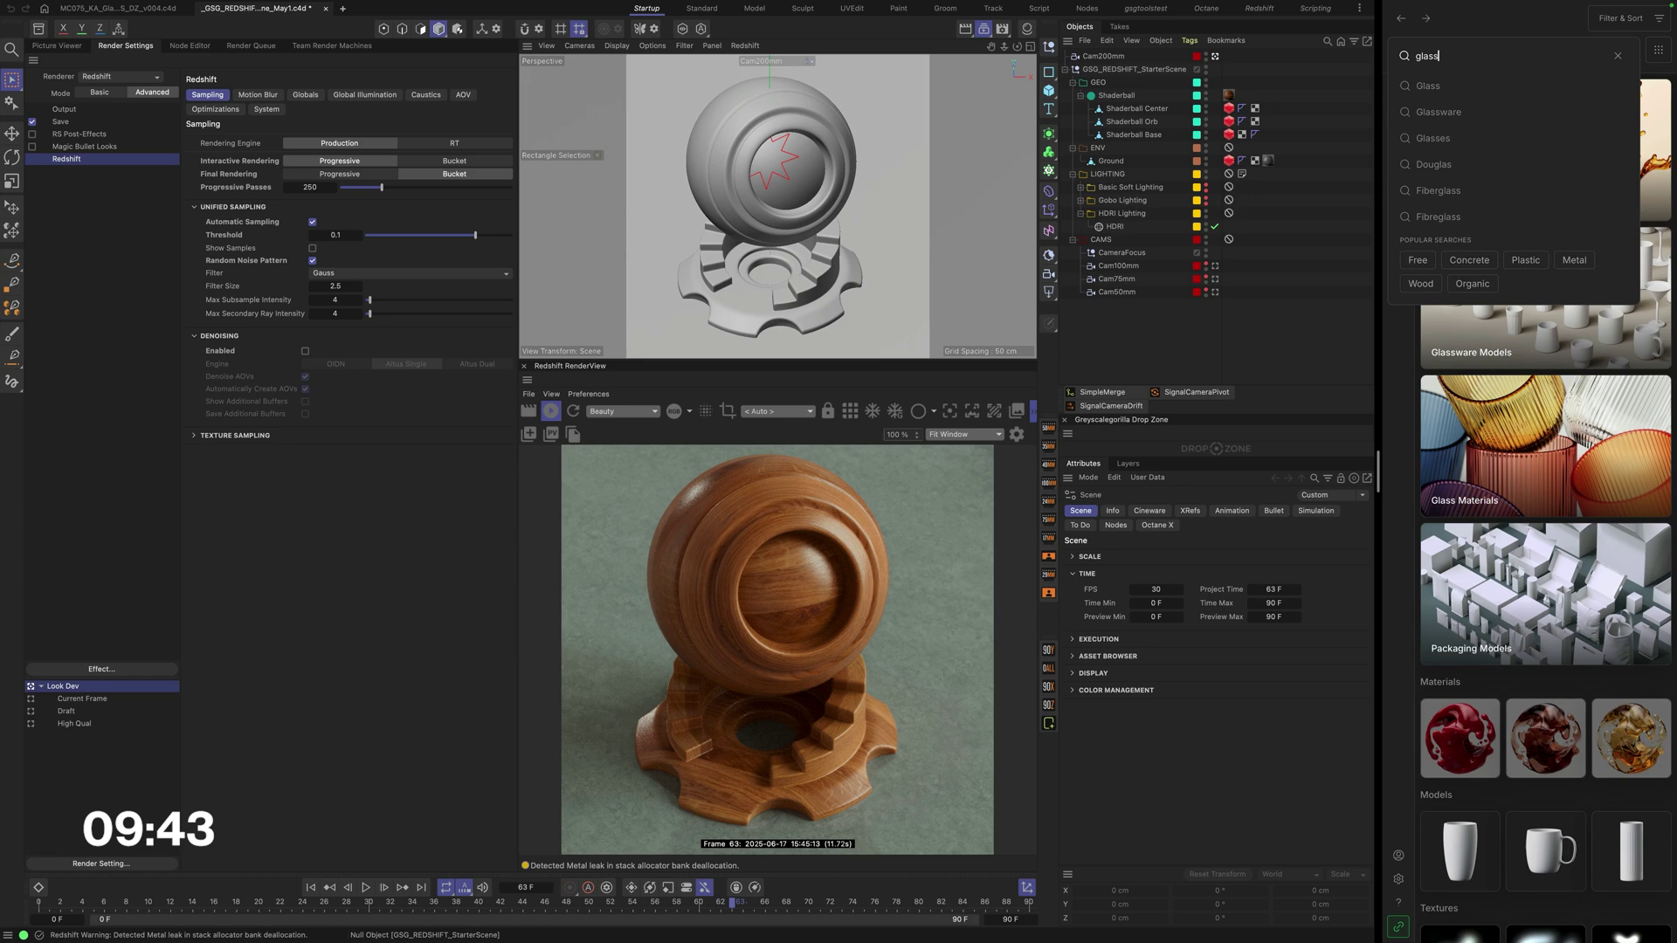
{"action": "key", "text": "Return"}
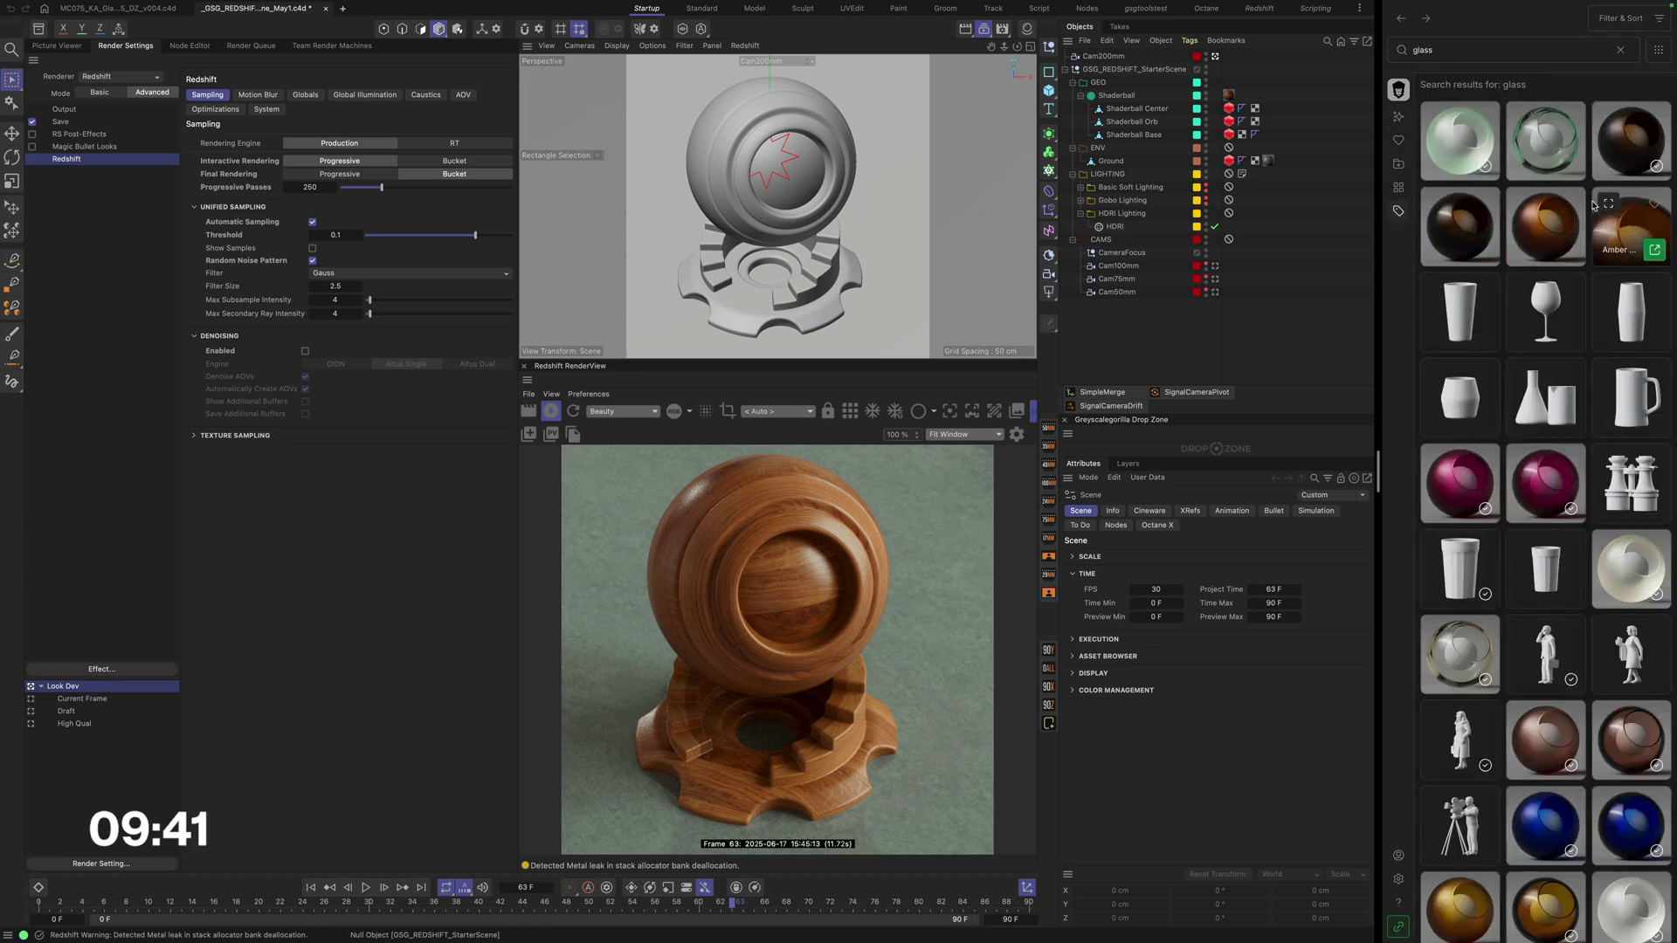
{"action": "mouse_move", "coordinate": [1562, 224]}
{"action": "scroll", "coordinate": [1563, 224], "scroll_direction": "down", "scroll_amount": 3}
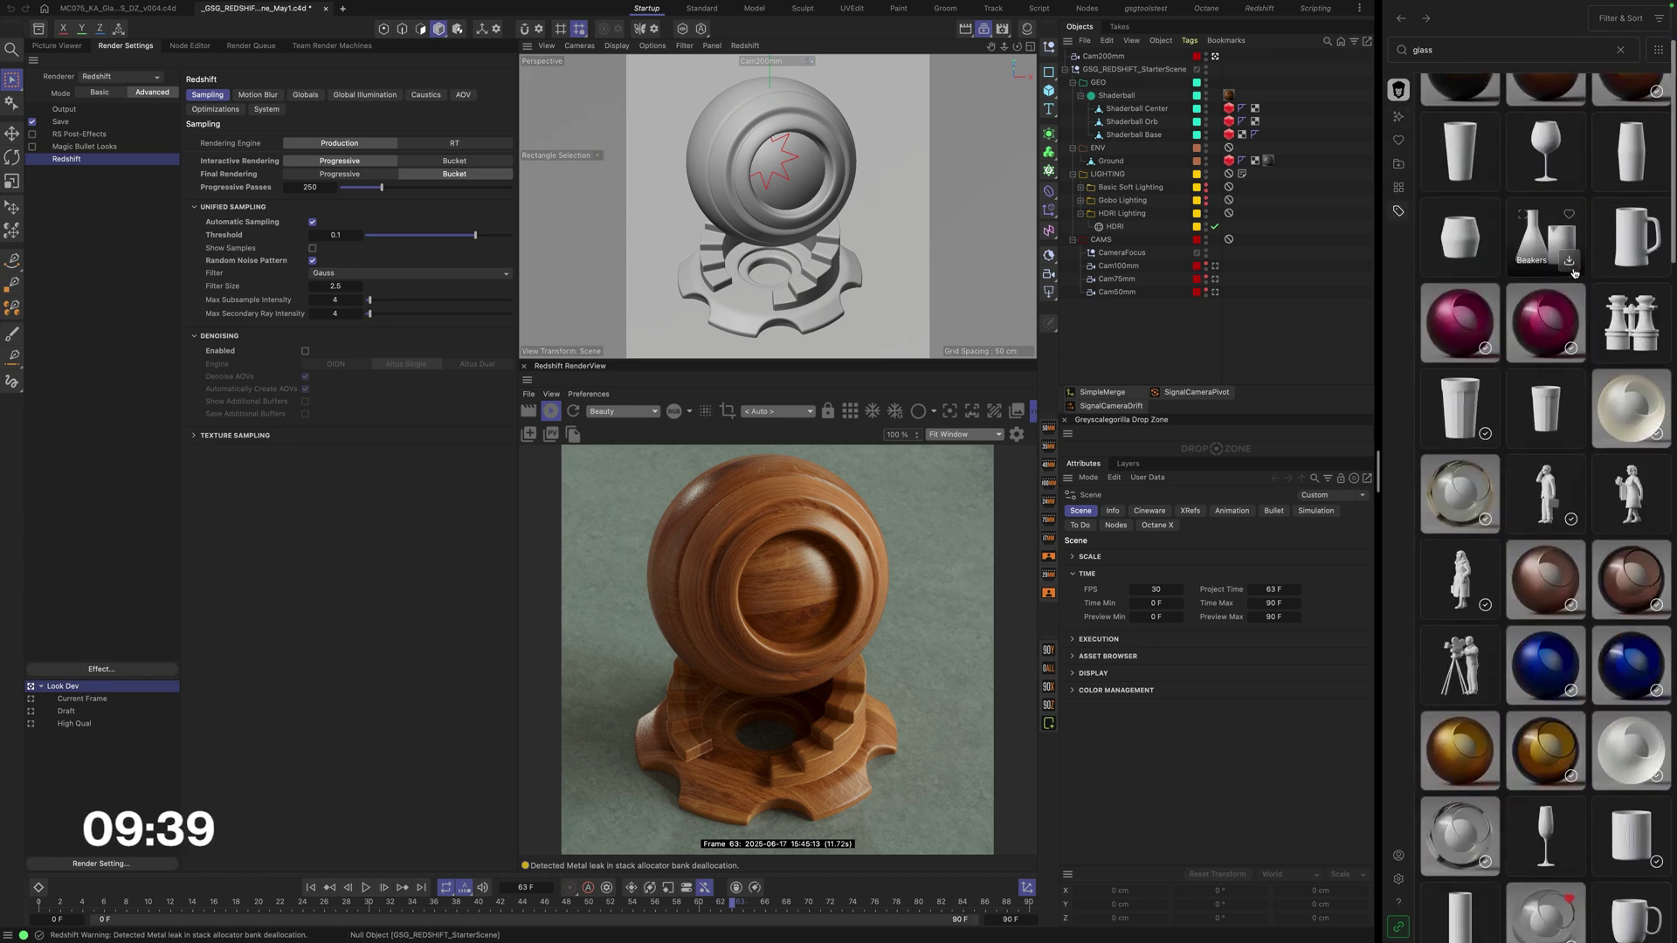
{"action": "mouse_move", "coordinate": [1557, 175]}
{"action": "left_click", "coordinate": [1458, 152]}
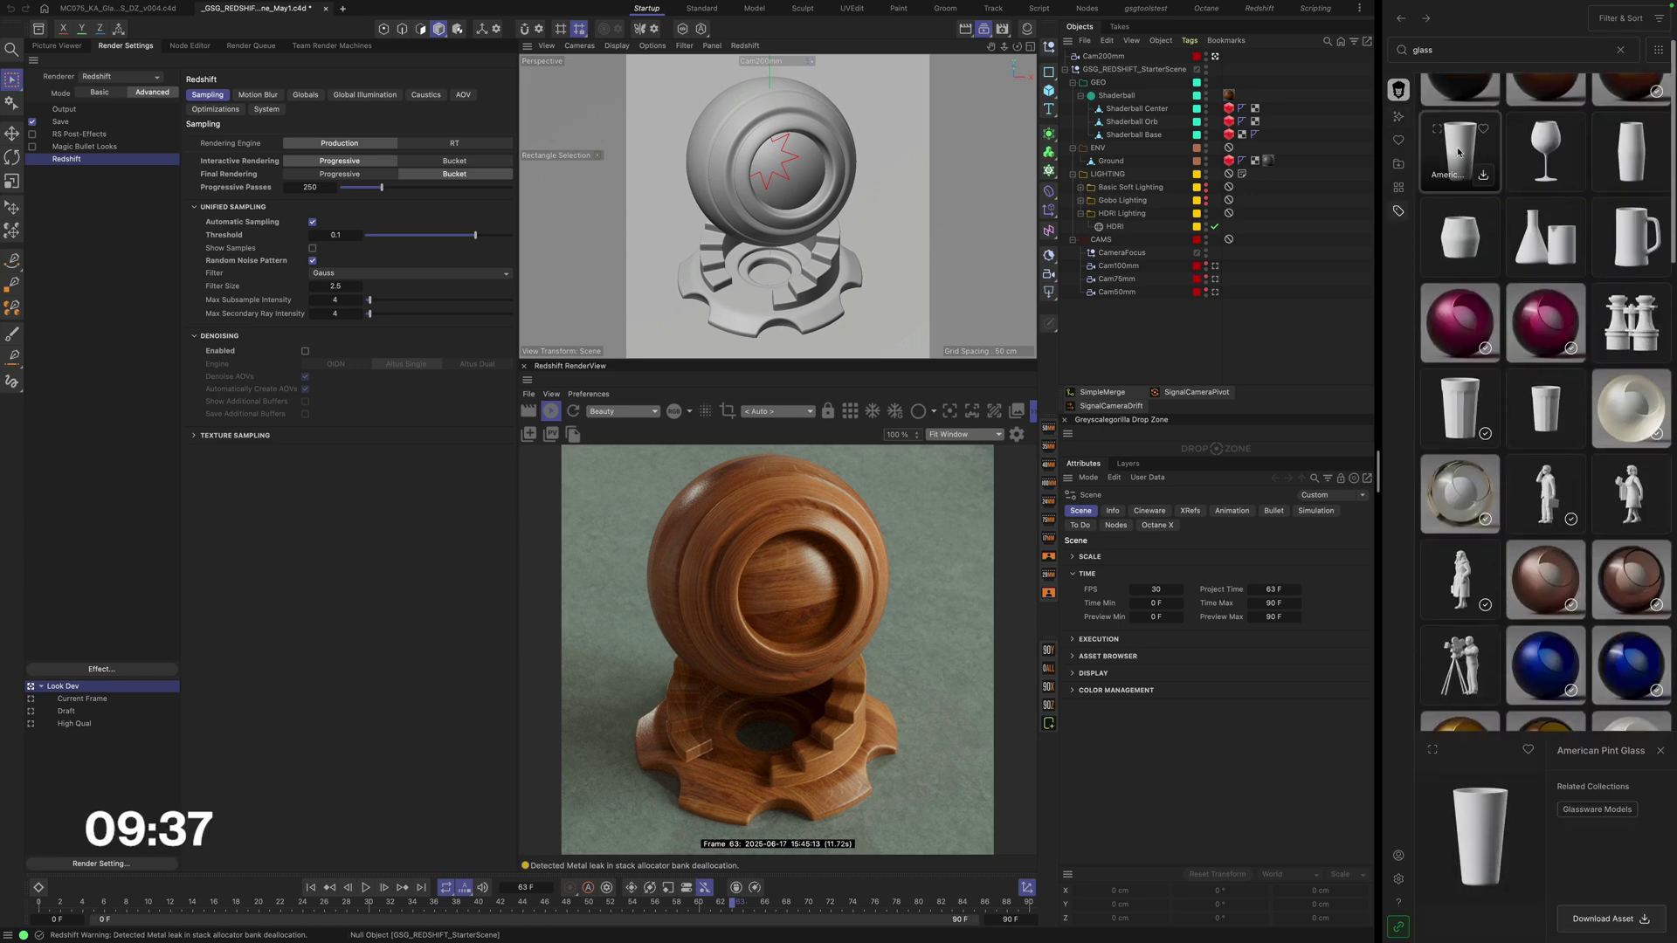
Step: Open the Glassware Models collection and import the fluted cup model
{"action": "left_click", "coordinate": [1603, 816]}
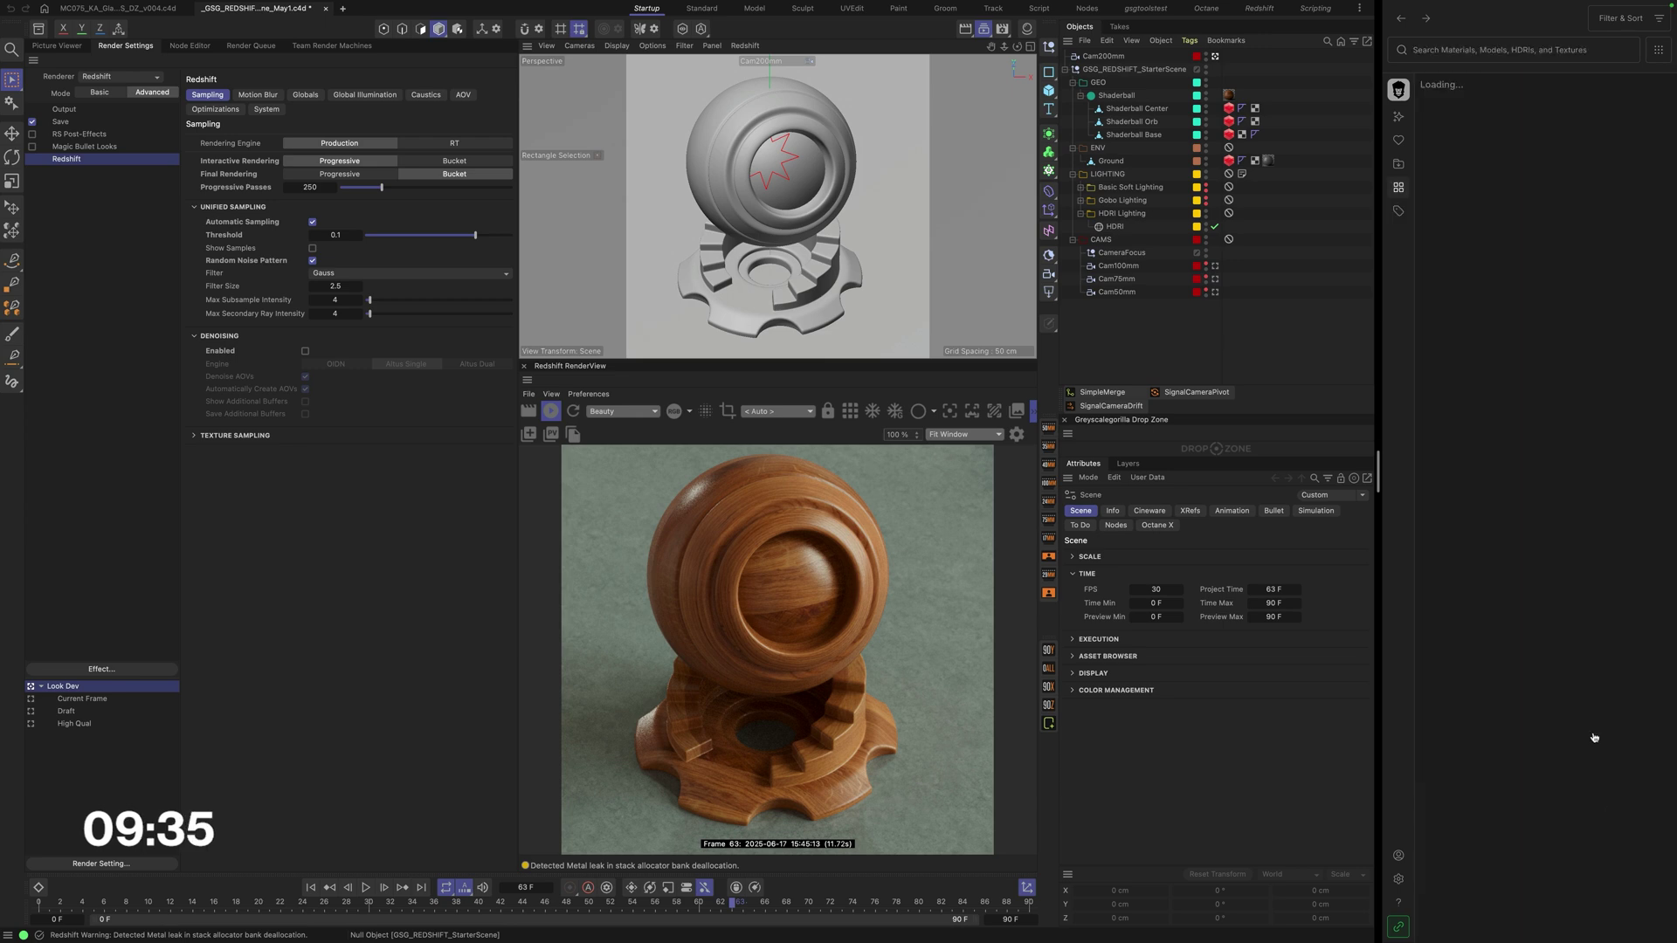
{"action": "scroll", "coordinate": [1543, 512], "scroll_direction": "down", "scroll_amount": 10}
{"action": "scroll", "coordinate": [1542, 512], "scroll_direction": "down", "scroll_amount": 2}
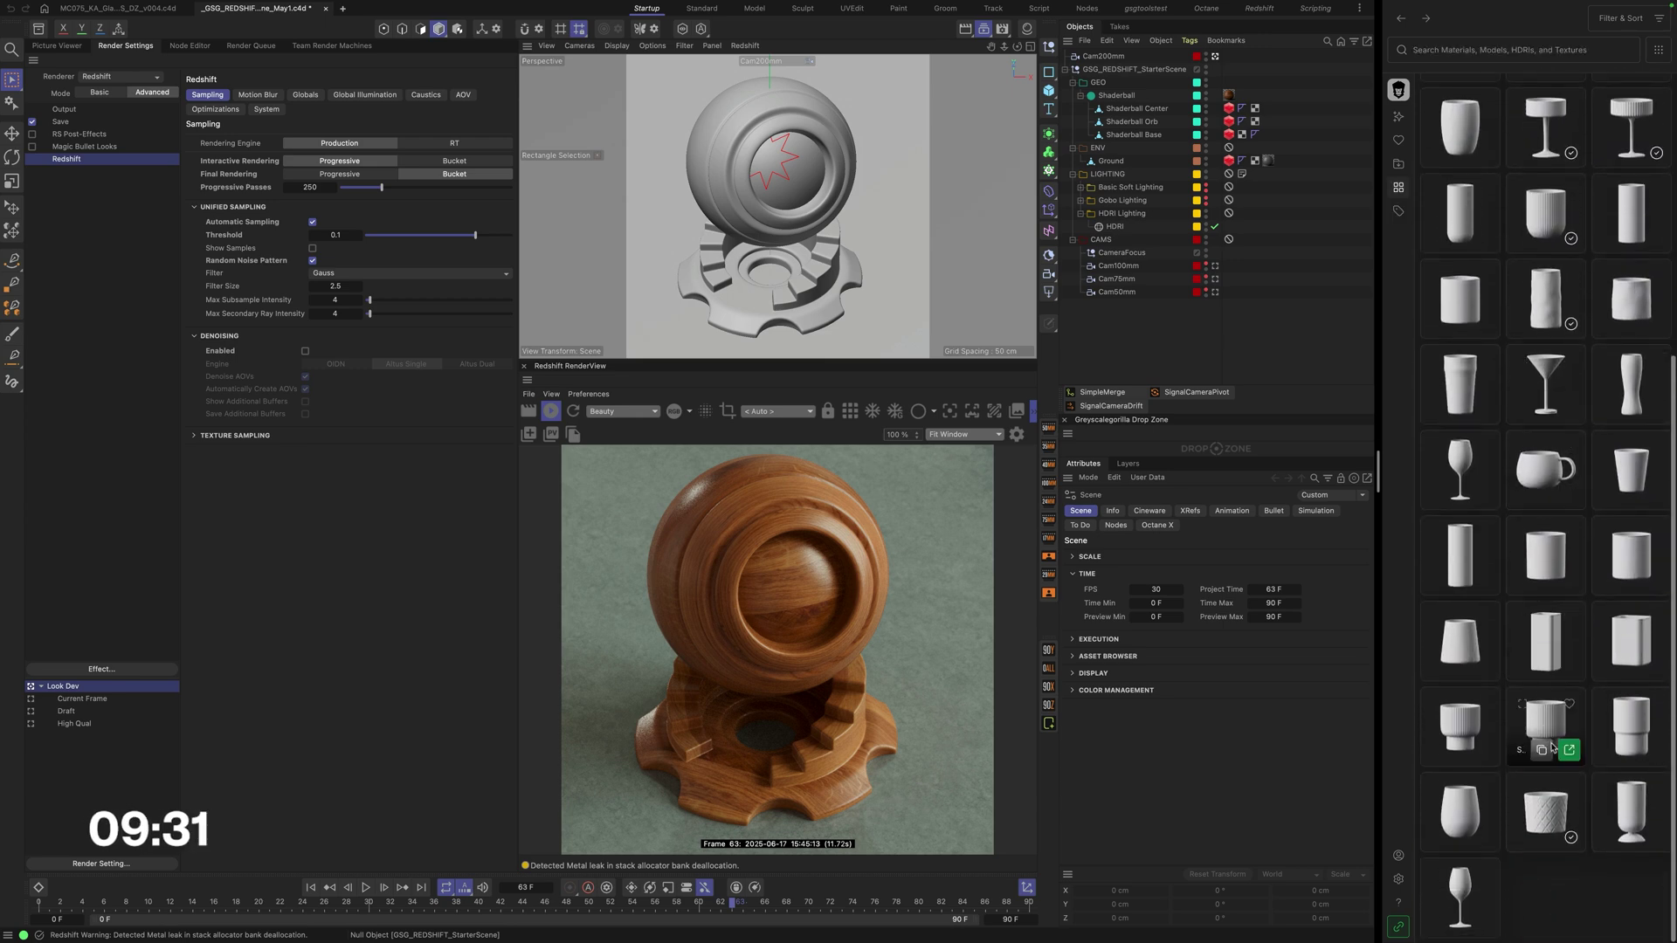
{"action": "scroll", "coordinate": [1552, 900], "scroll_direction": "up", "scroll_amount": 1}
{"action": "scroll", "coordinate": [1552, 900], "scroll_direction": "up", "scroll_amount": 3}
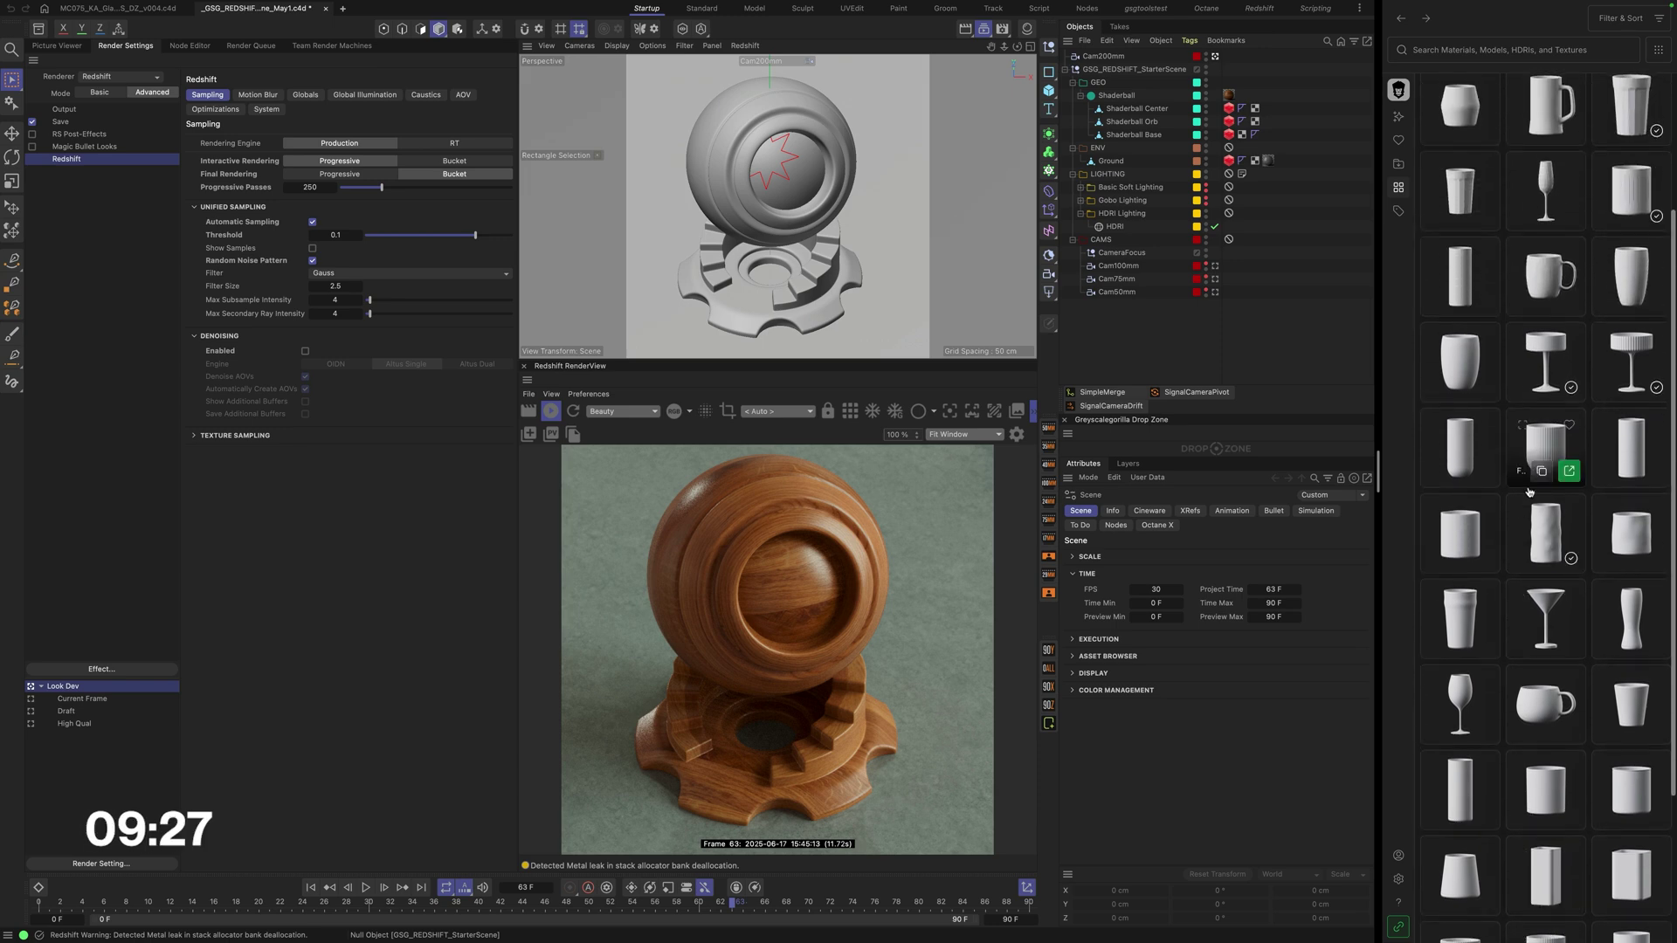
{"action": "left_click", "coordinate": [1569, 472]}
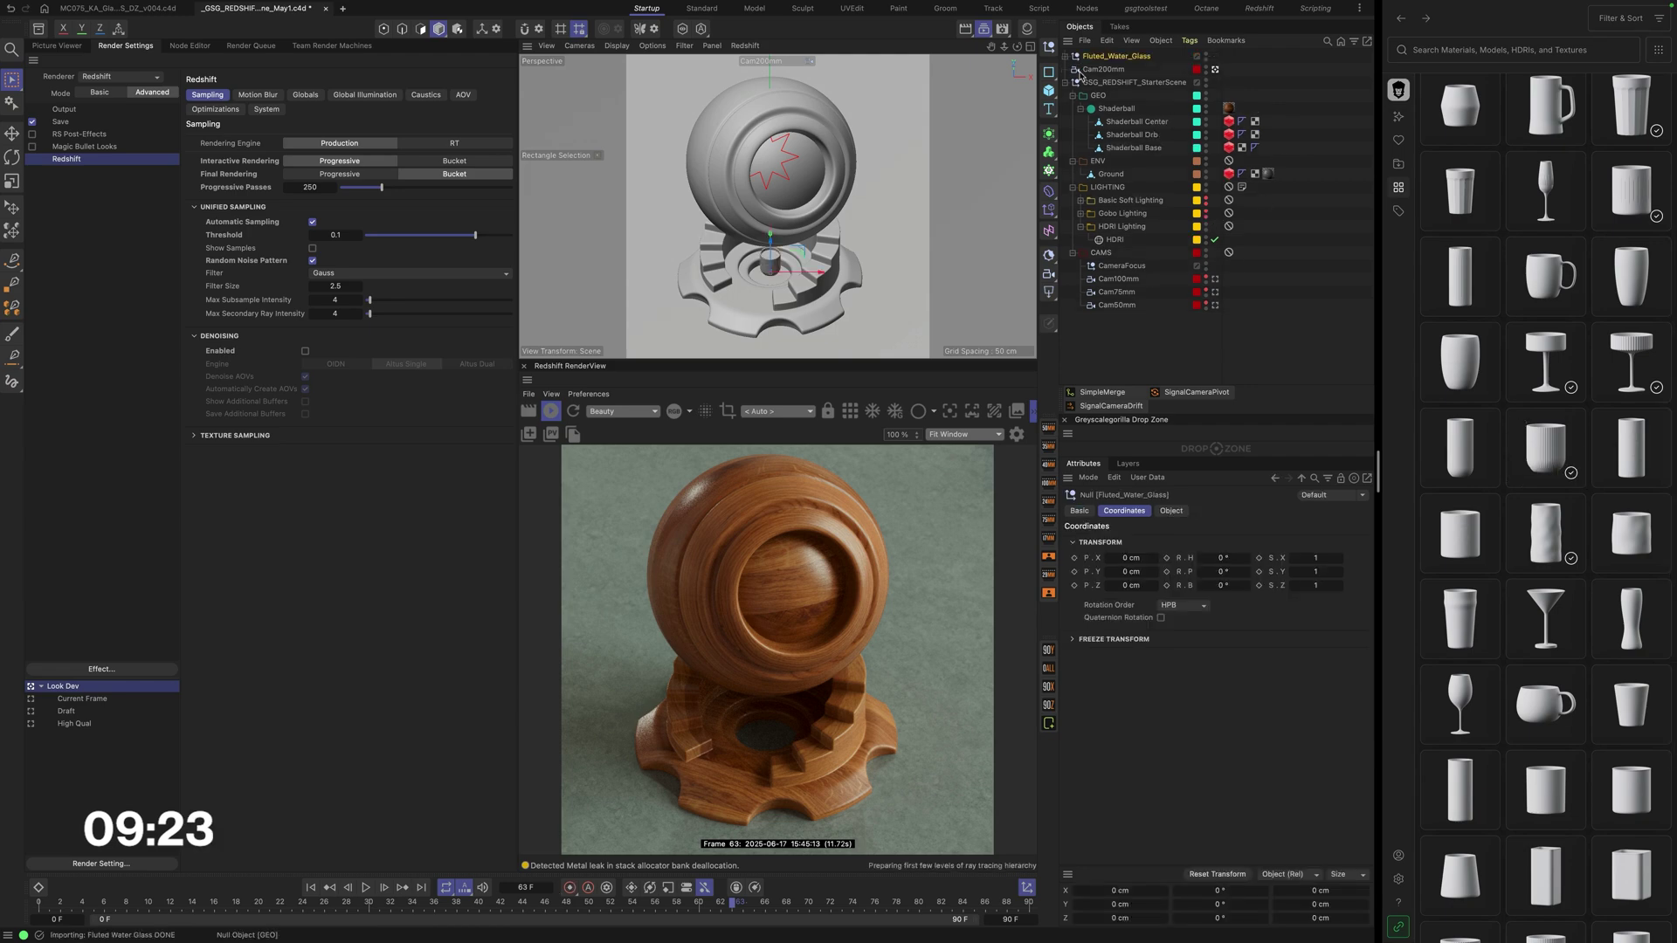
Step: Delete the Shaderball group and frame the fluted glass in the viewport
{"action": "left_click", "coordinate": [1115, 109]}
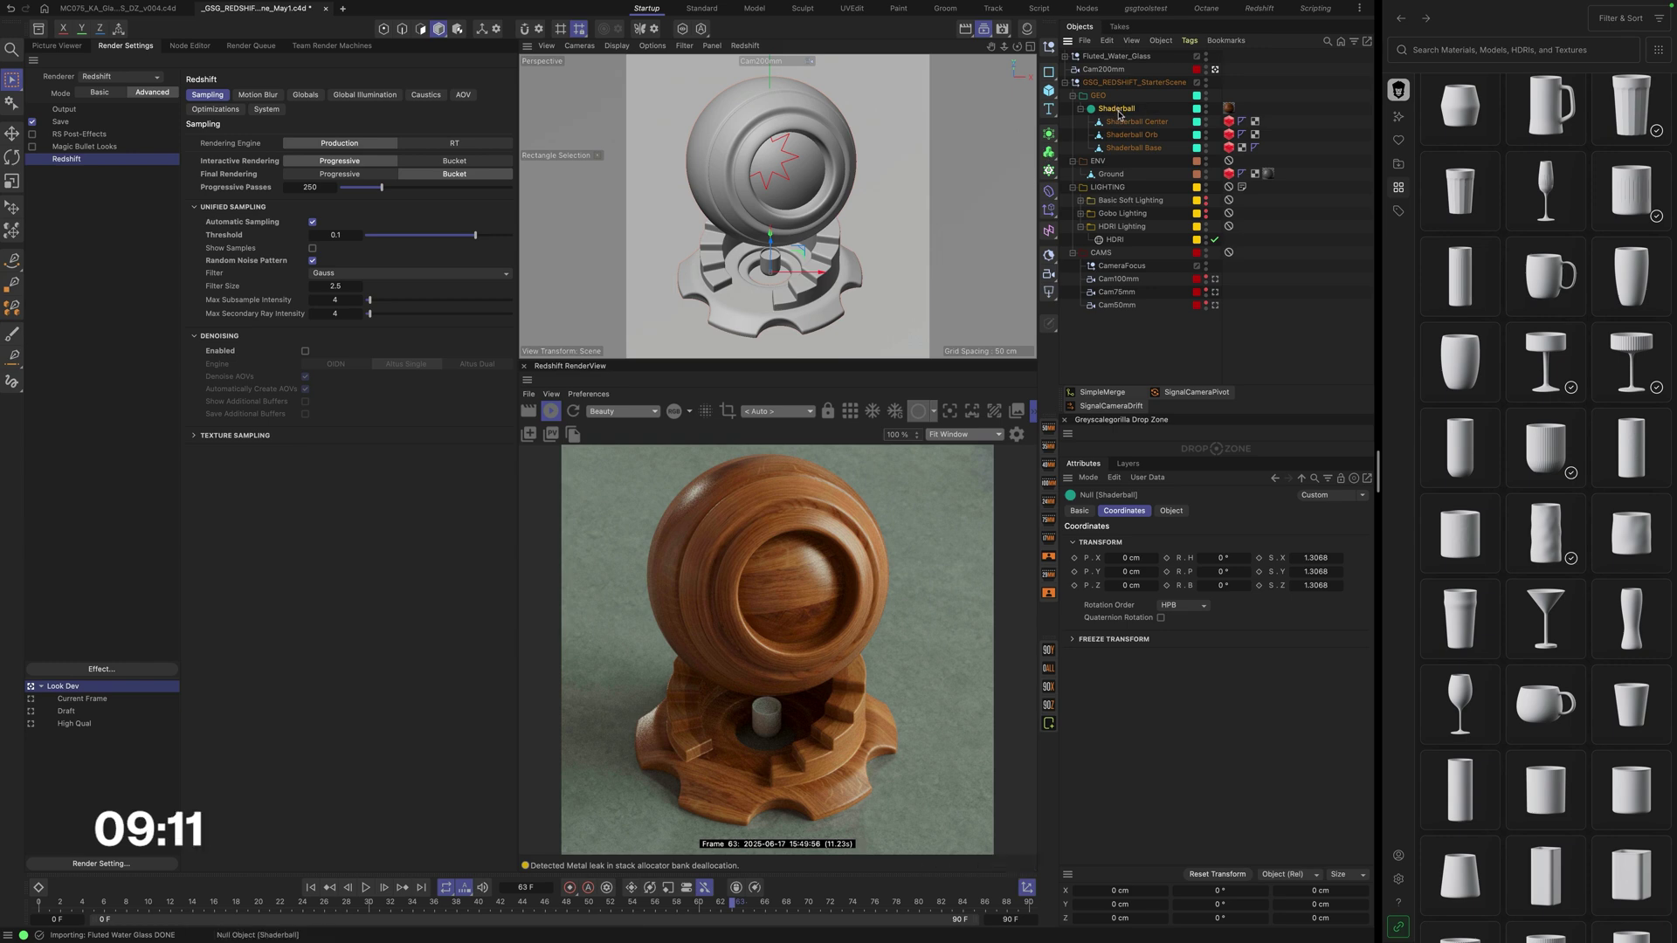
{"action": "key", "text": "Delete"}
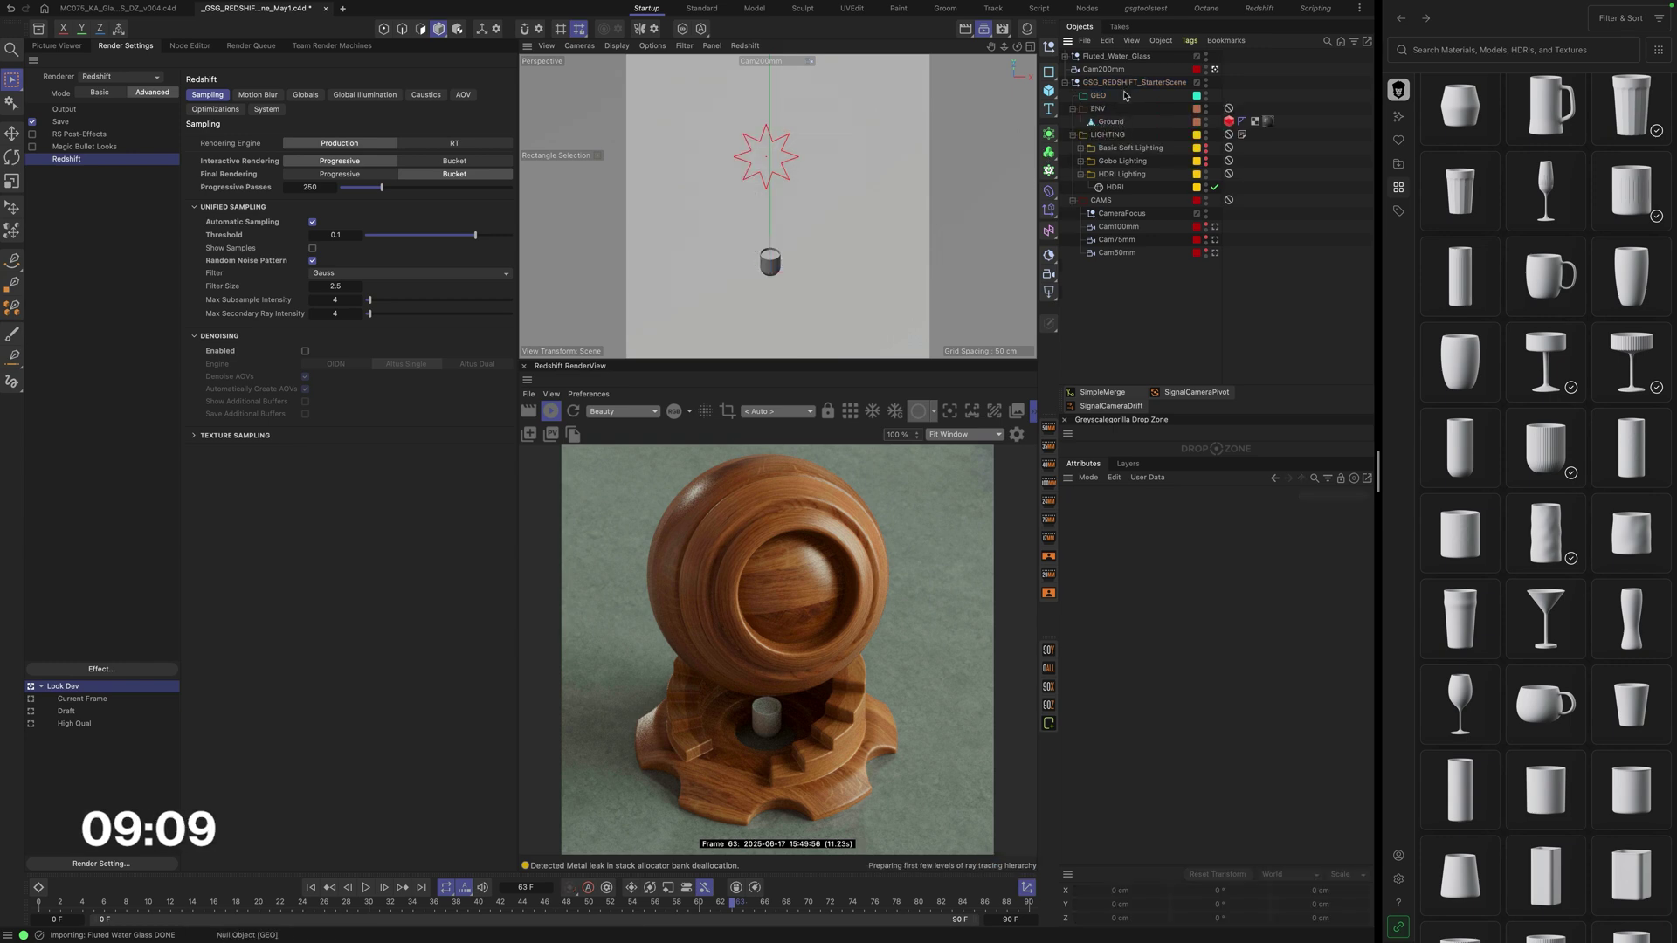
{"action": "key", "text": "o"}
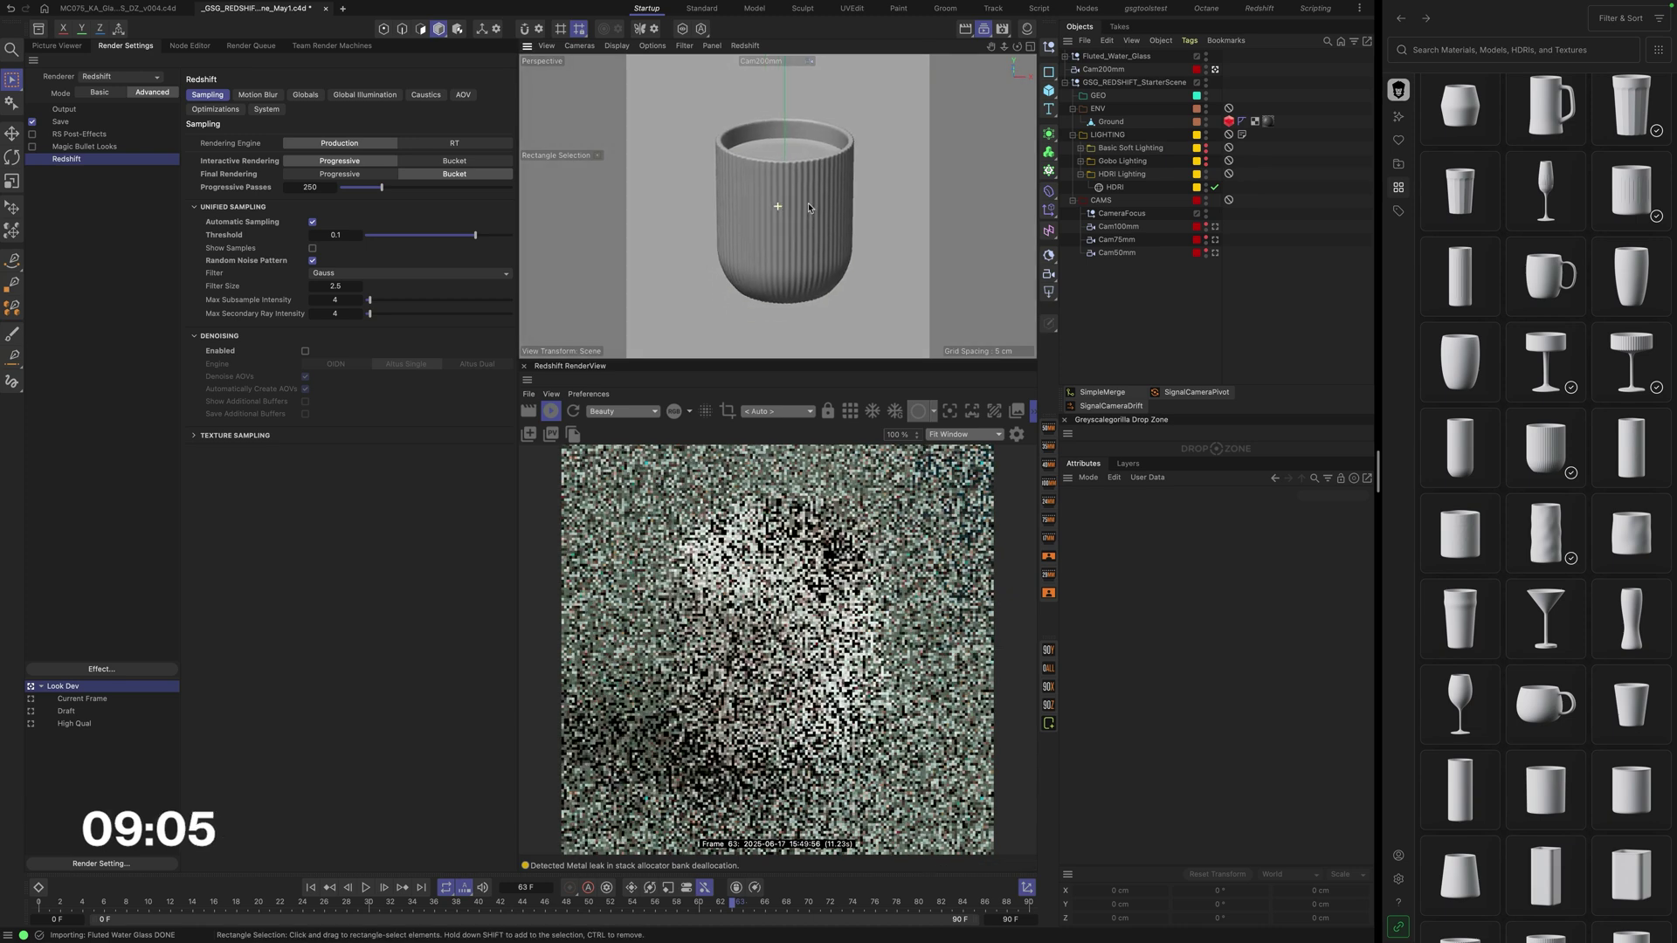
Step: Expand Fluted_Water_Glass and delete its Fluted_Water_Glass_Liquid object
{"action": "left_click", "coordinate": [1125, 214]}
{"action": "left_click", "coordinate": [12, 210]}
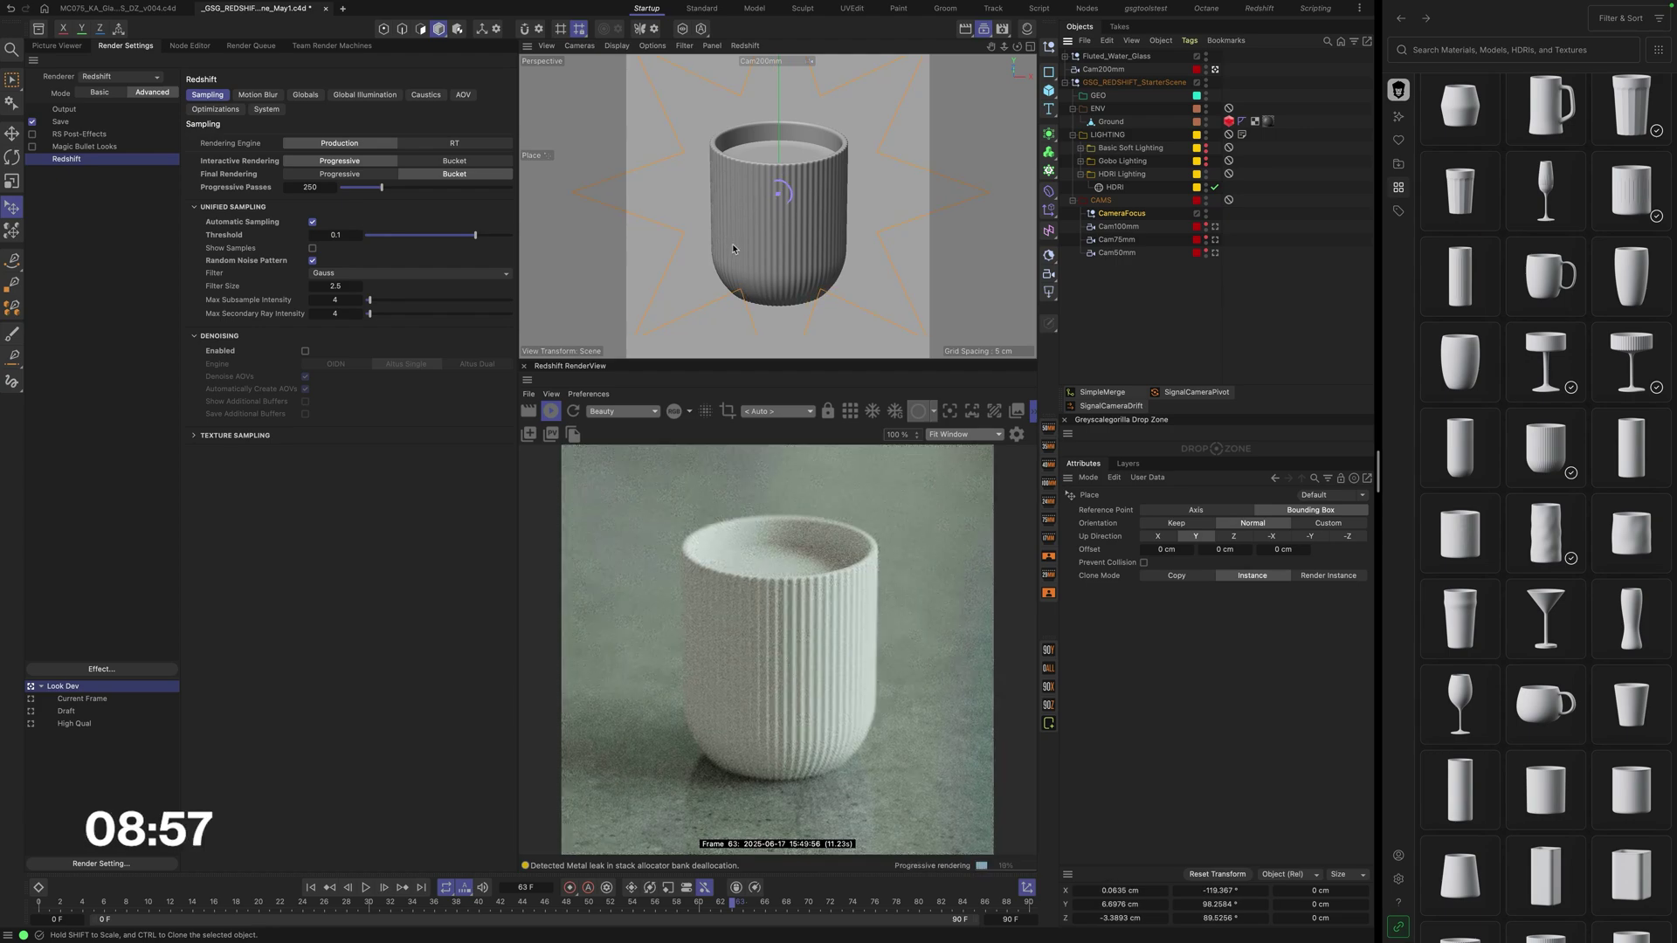
{"action": "left_click", "coordinate": [1065, 56]}
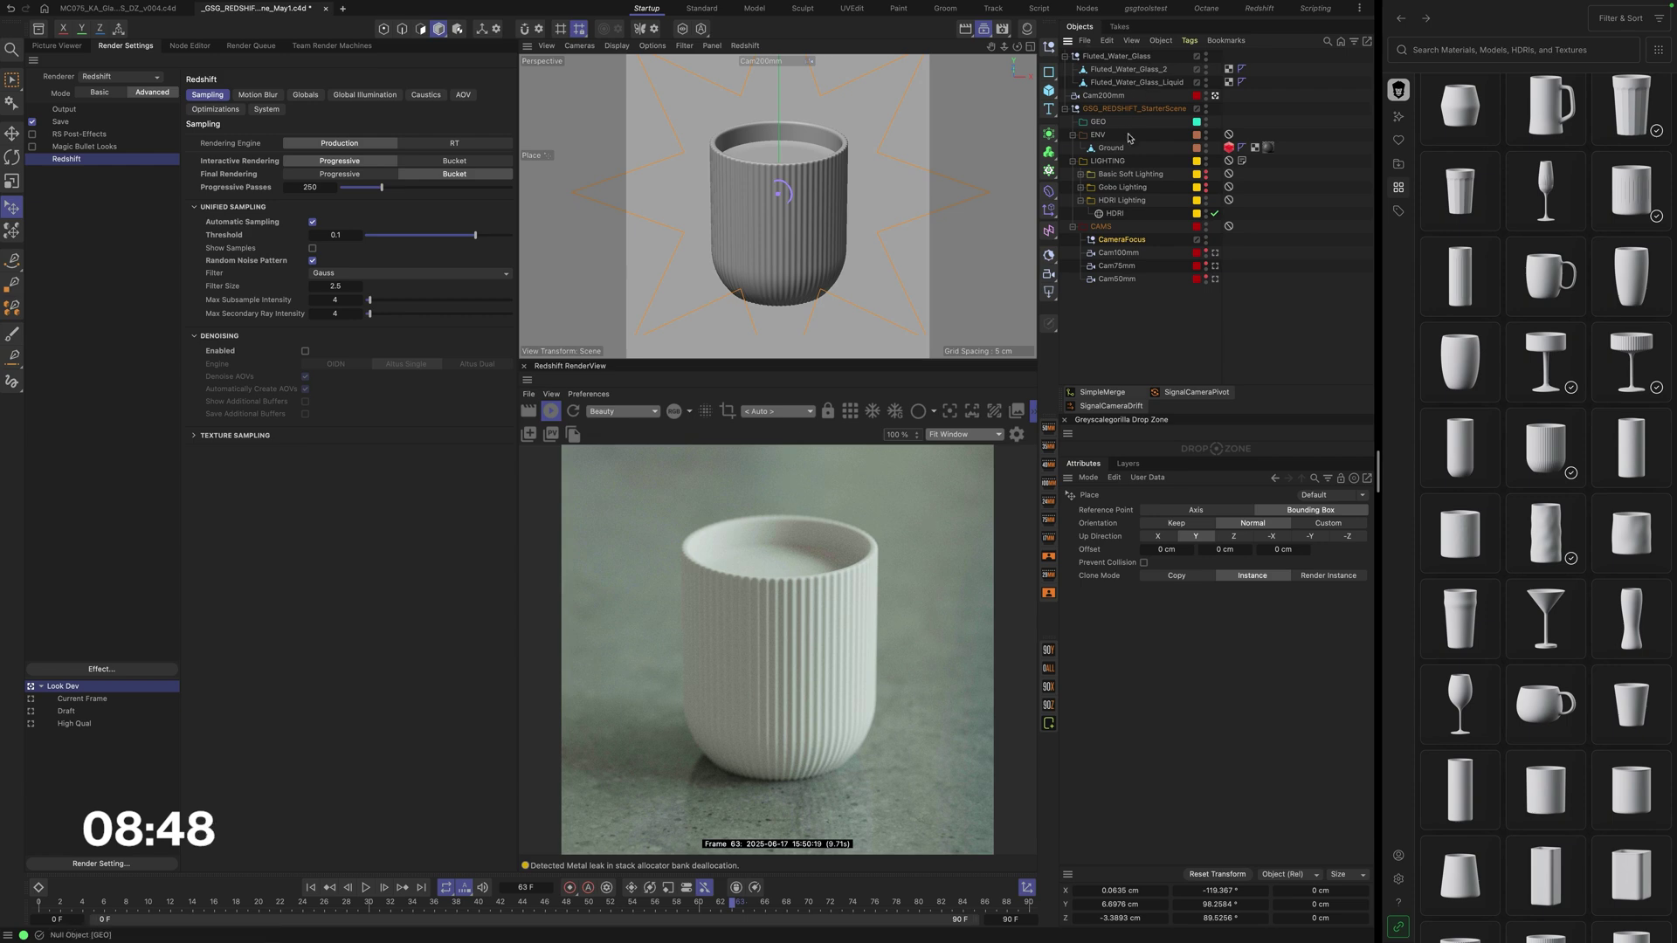
{"action": "key", "text": "Delete"}
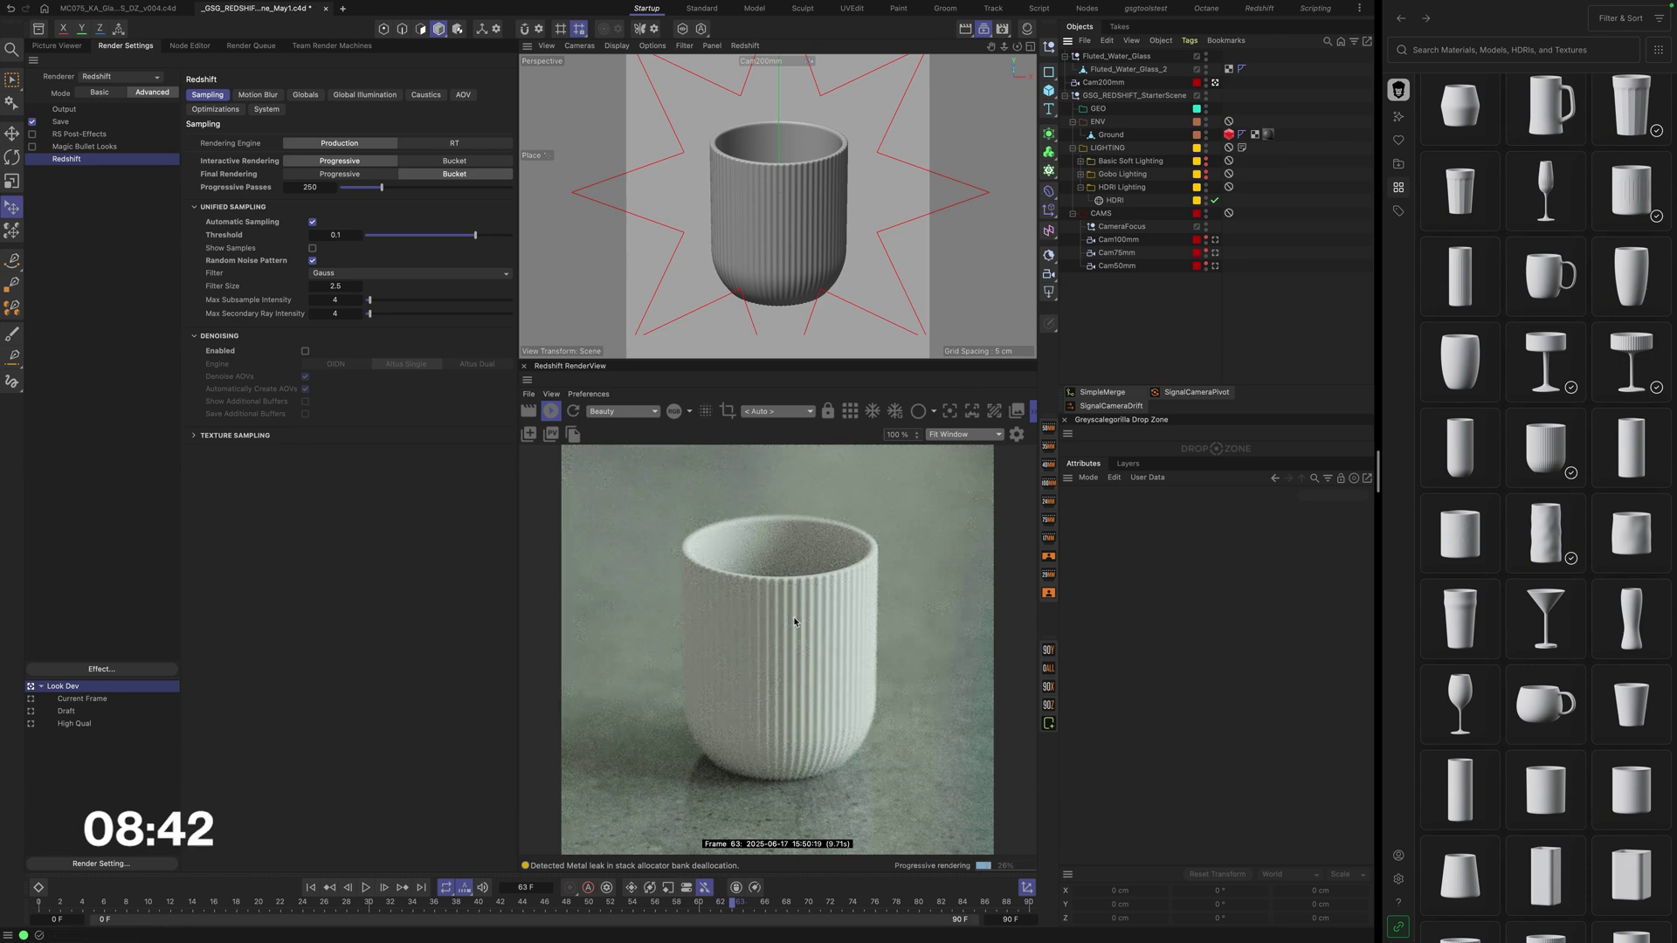
Step: Download the Amber glass material, send it to the scene and drag it onto the fluted glass
{"action": "left_click", "coordinate": [1496, 49]}
{"action": "type", "text": "glass"}
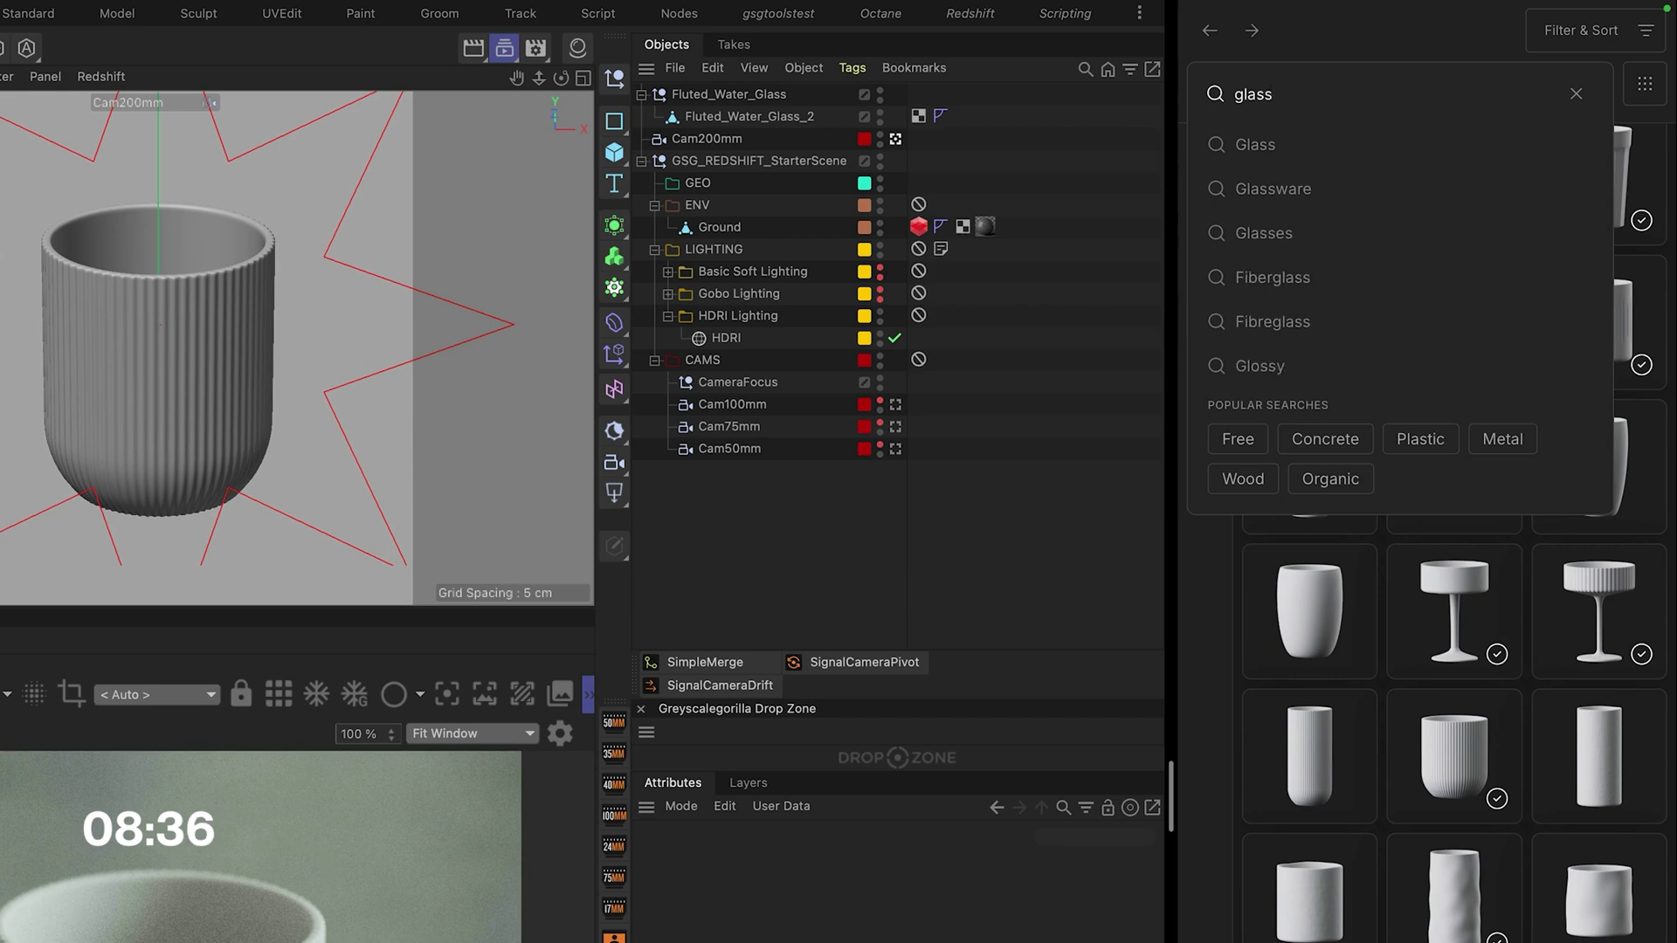
{"action": "key", "text": "Return"}
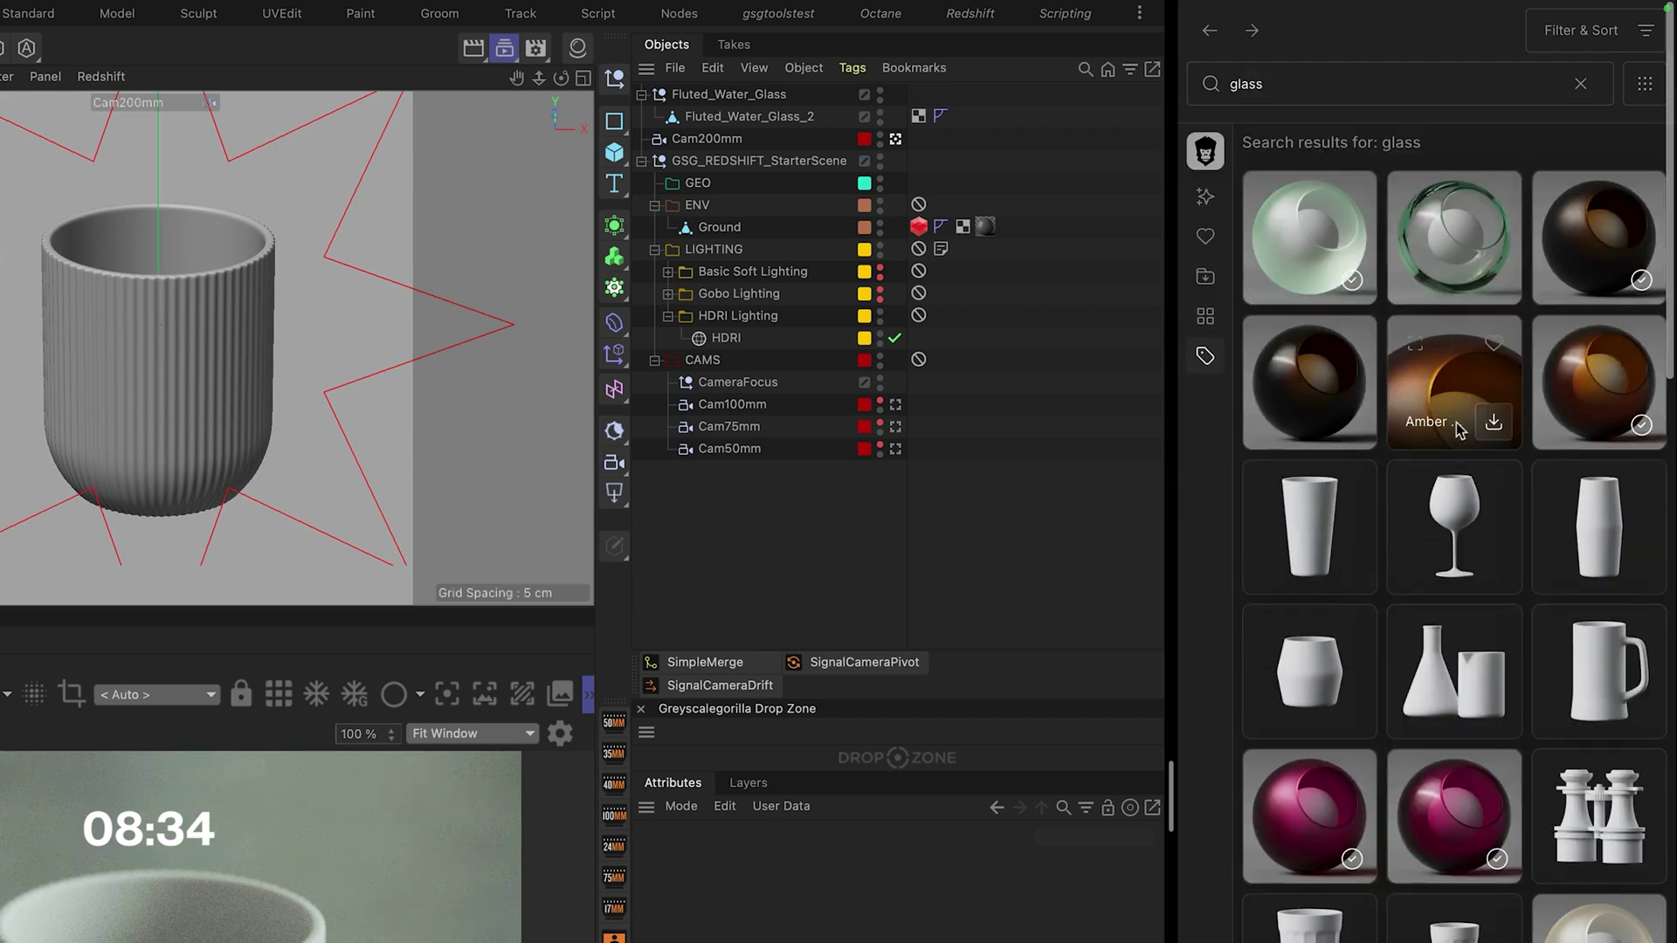
{"action": "left_click", "coordinate": [1637, 425]}
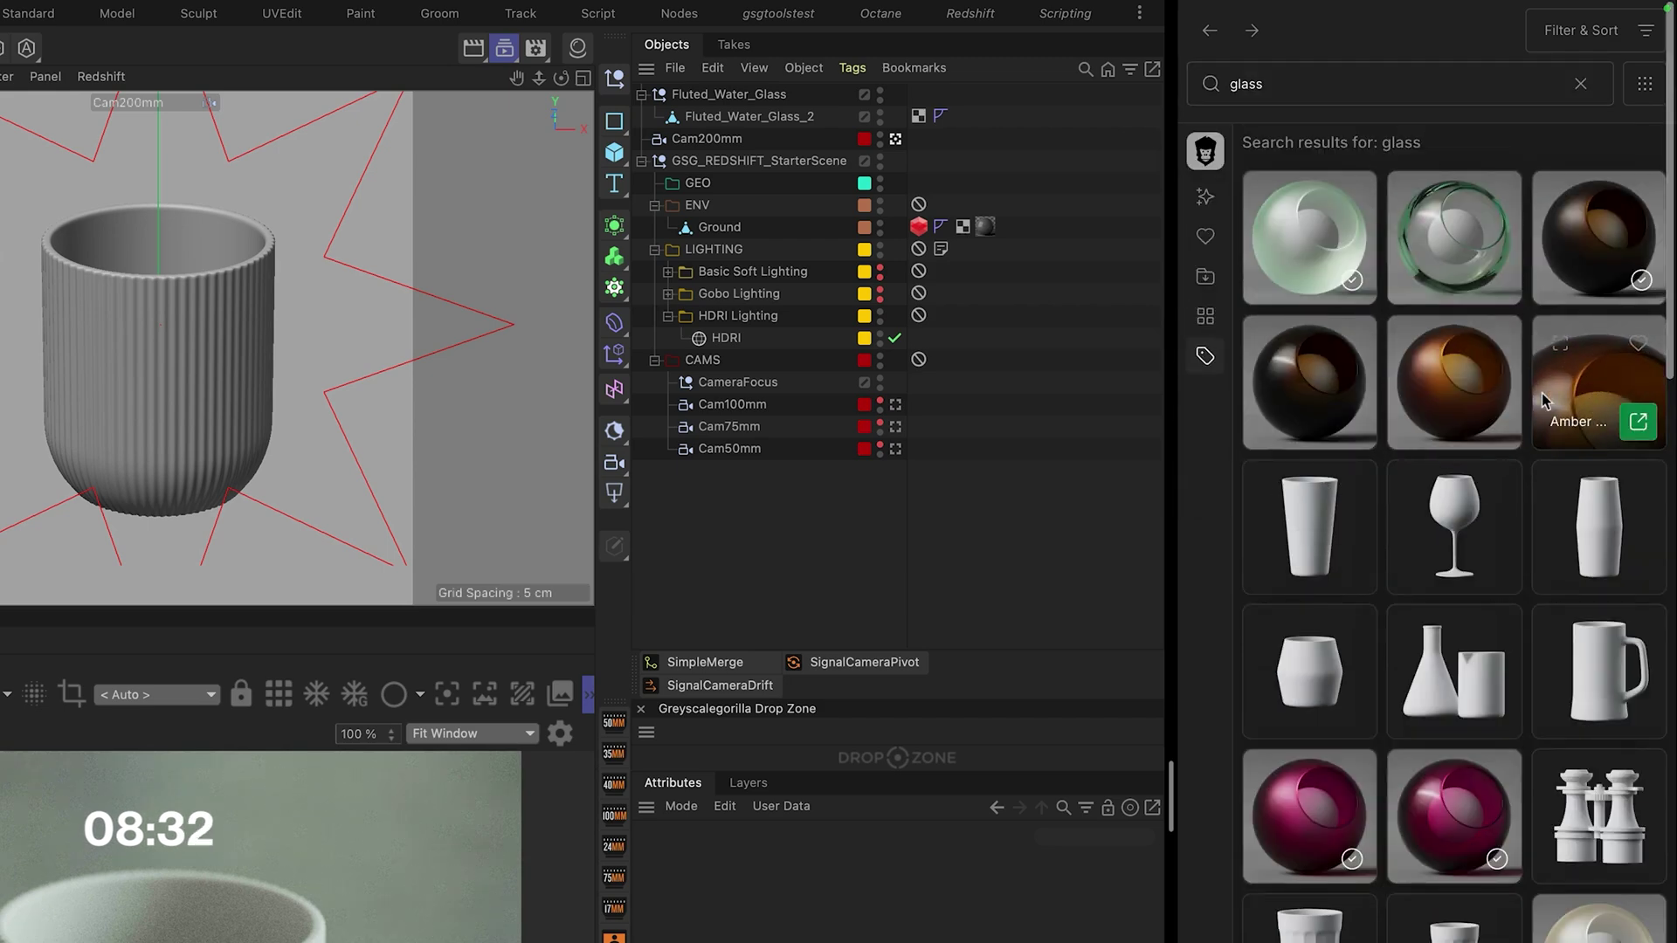
{"action": "left_click", "coordinate": [1635, 423]}
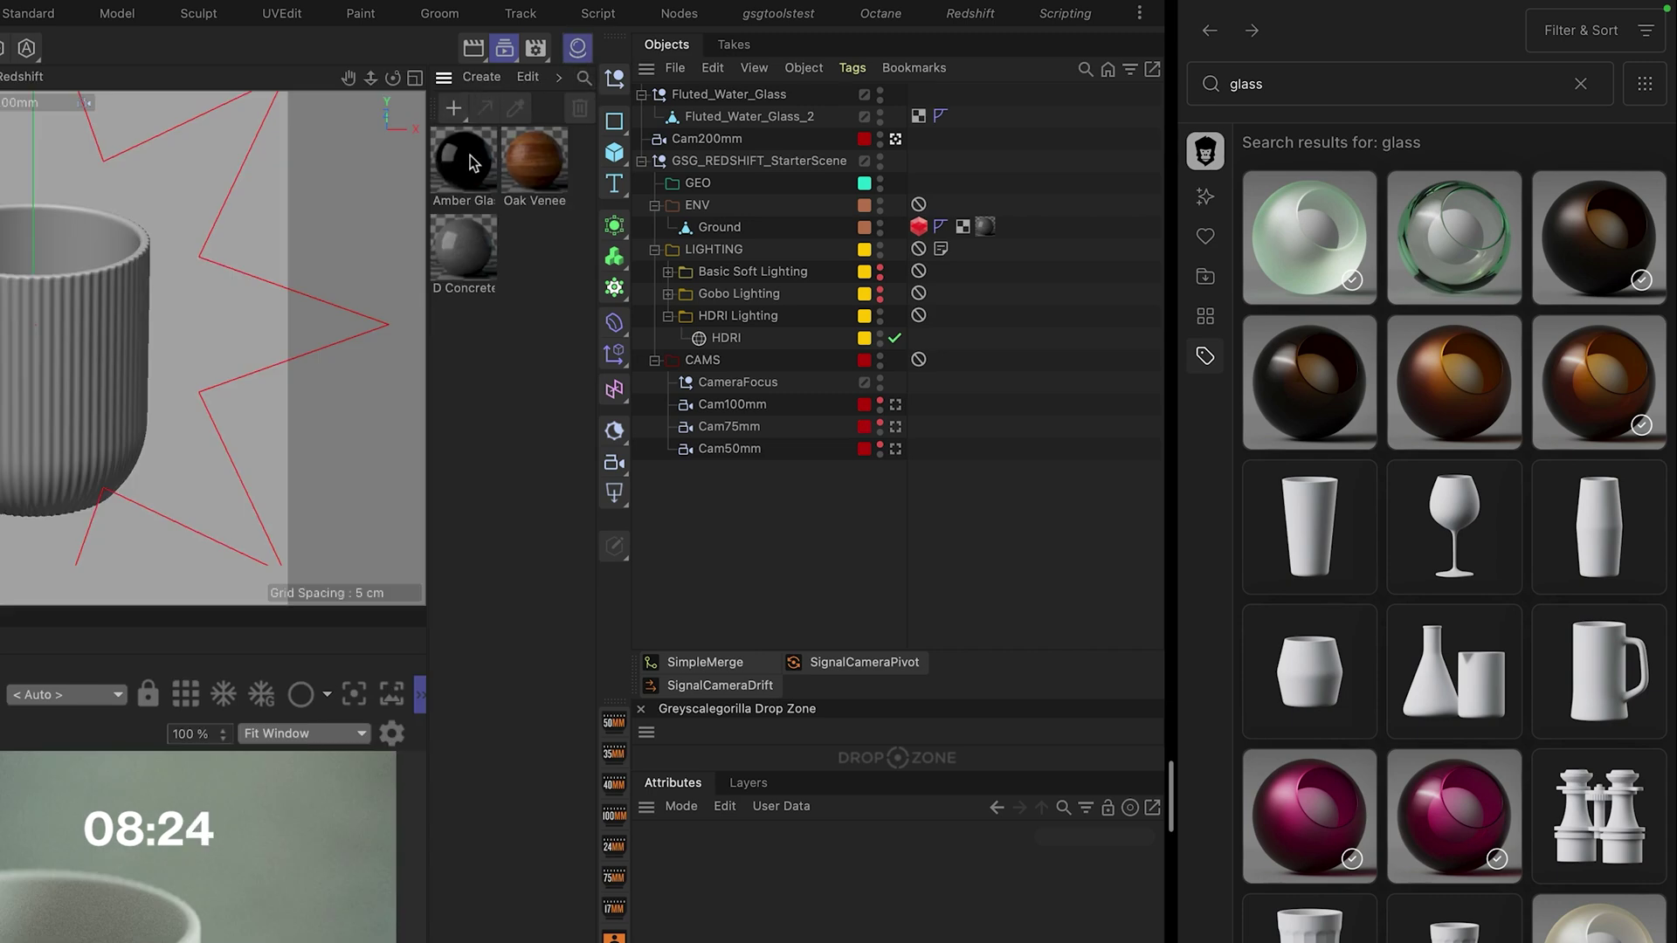
{"action": "left_click_drag", "start_coordinate": [465, 168], "coordinate": [65, 393]}
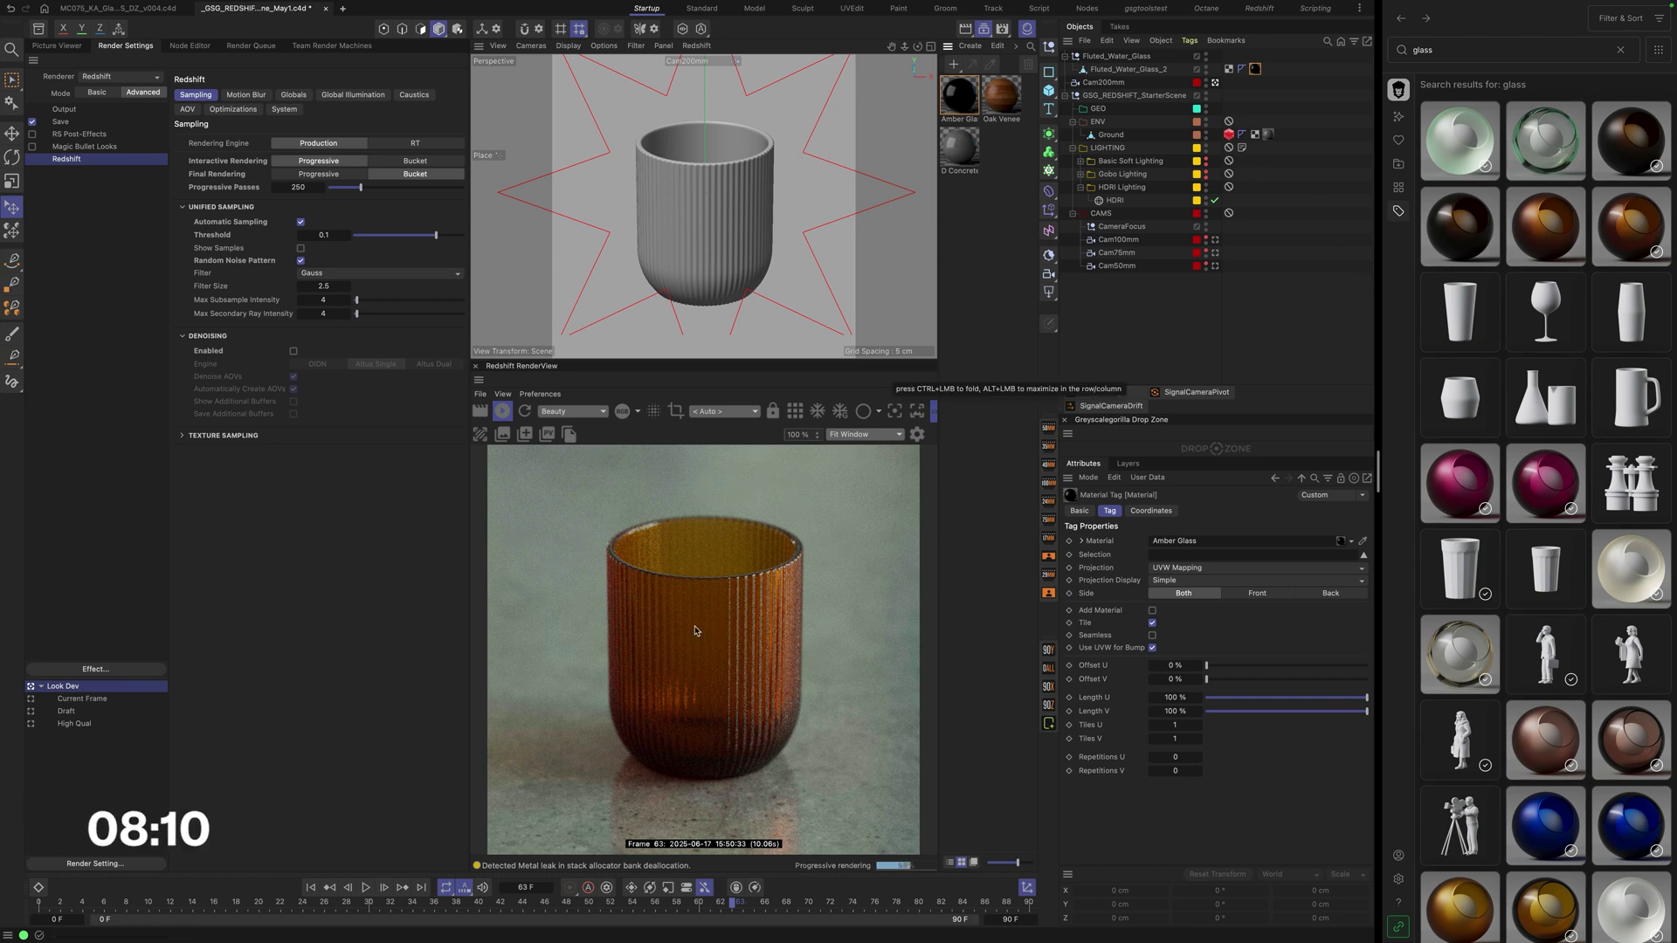
Step: Clear the asset search and set the render output resolution to 1920 × 1080
{"action": "left_click", "coordinate": [1401, 18]}
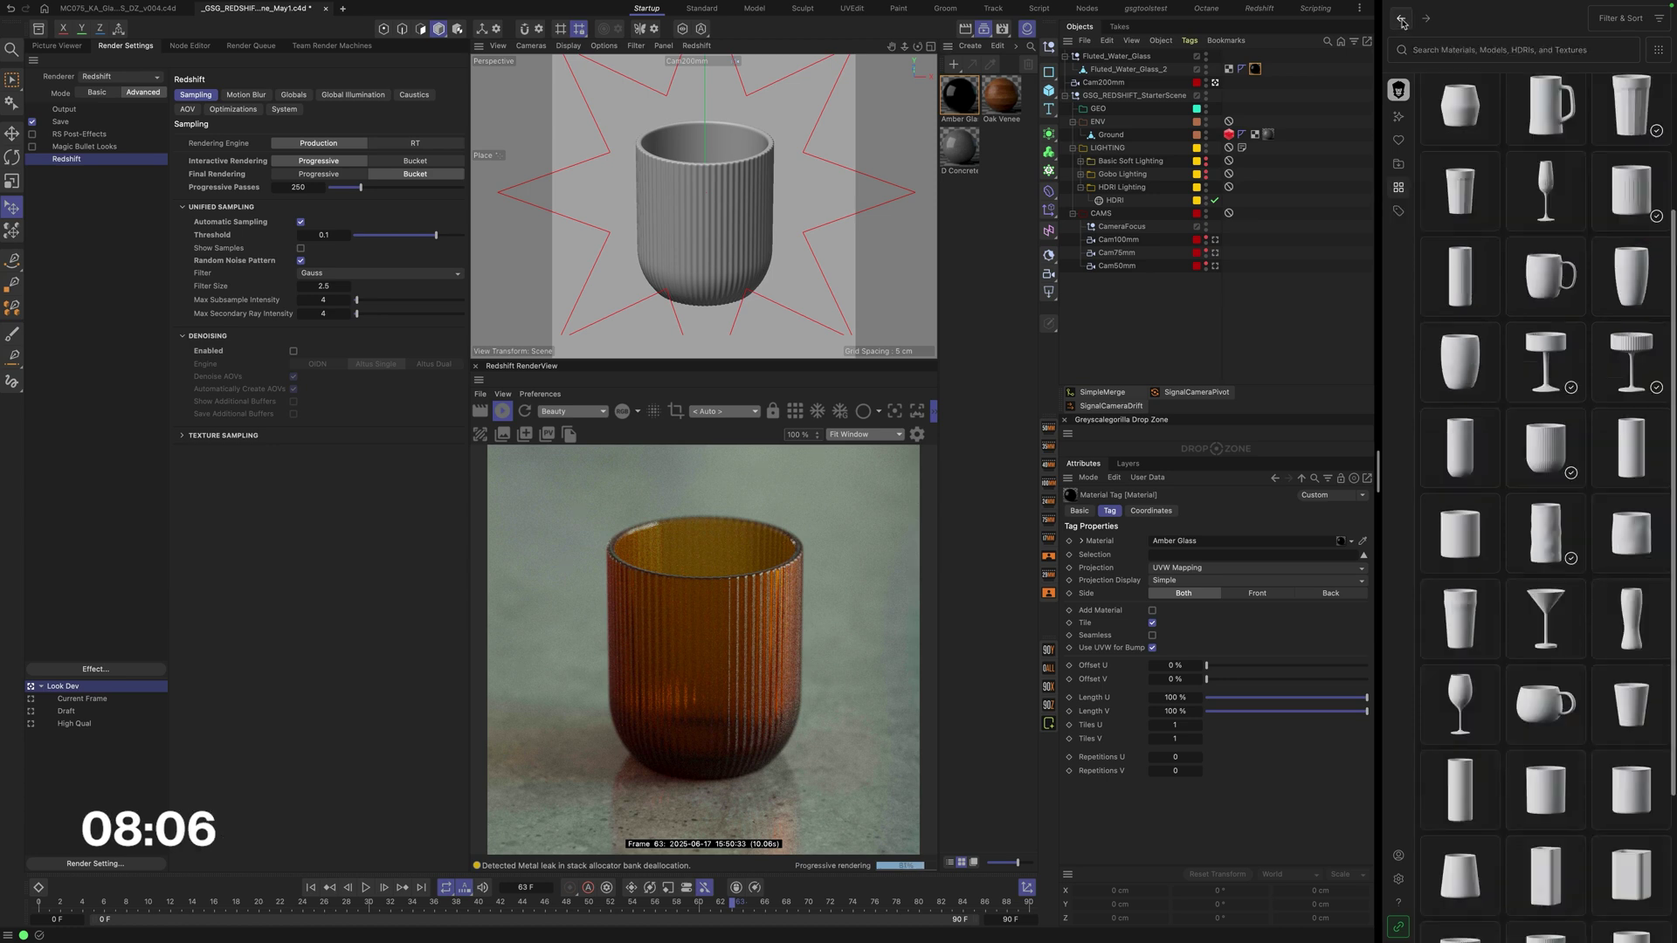
{"action": "left_click", "coordinate": [1399, 115]}
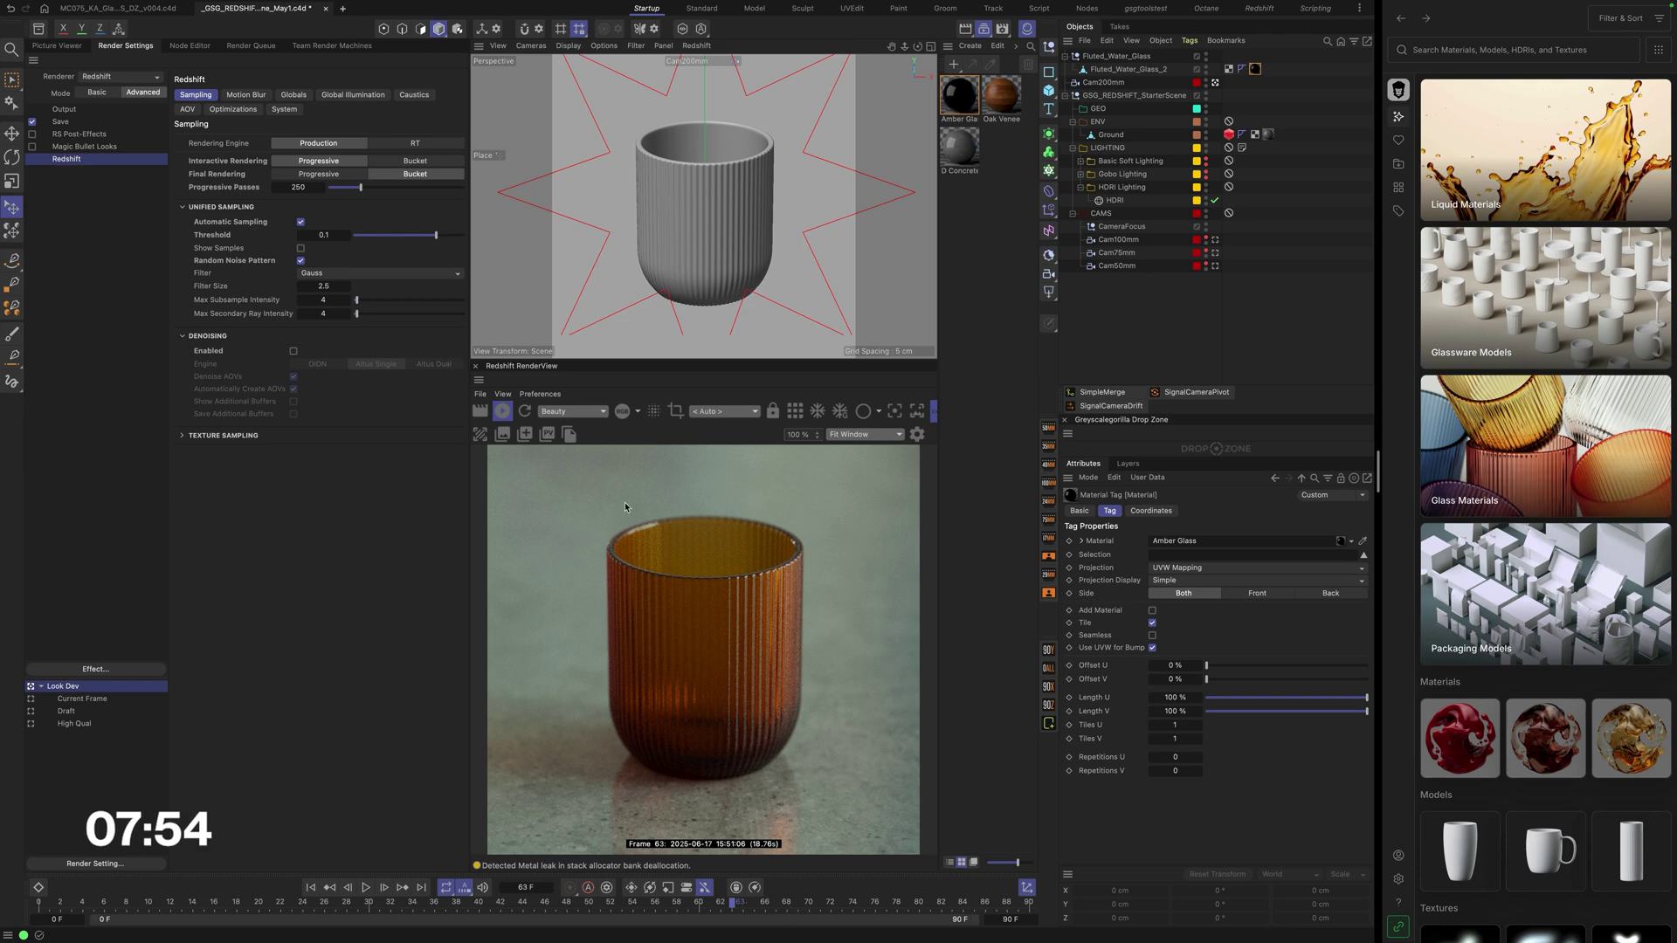
{"action": "left_click", "coordinate": [77, 110]}
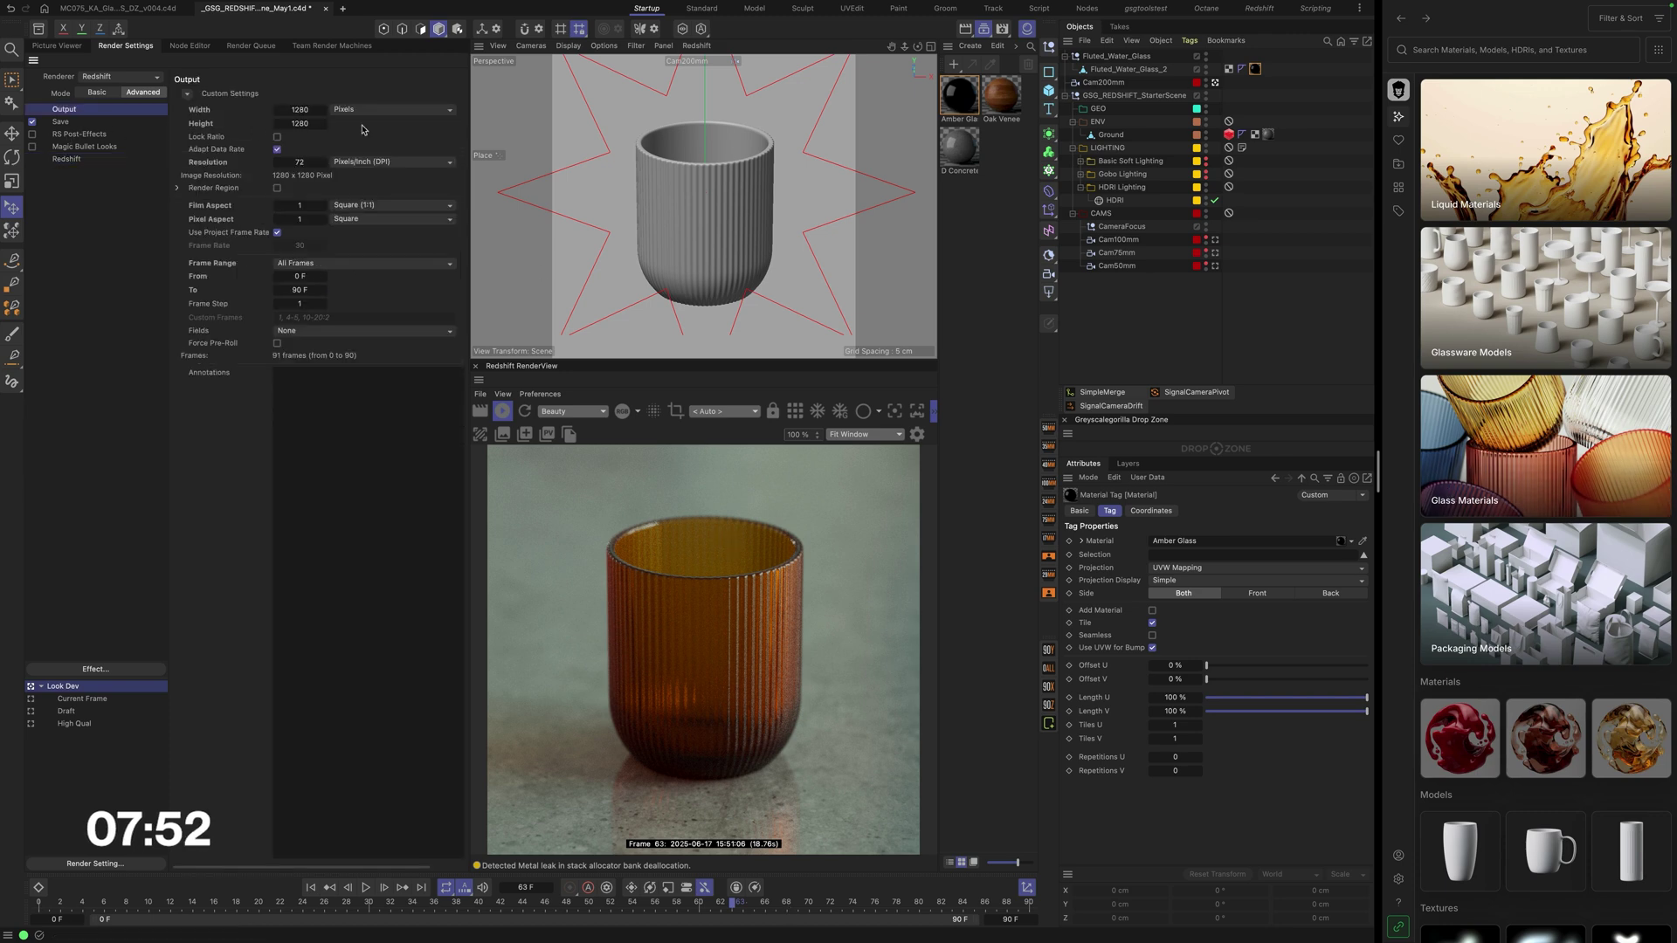
{"action": "type", "text": "1920"}
{"action": "key", "text": "Return"}
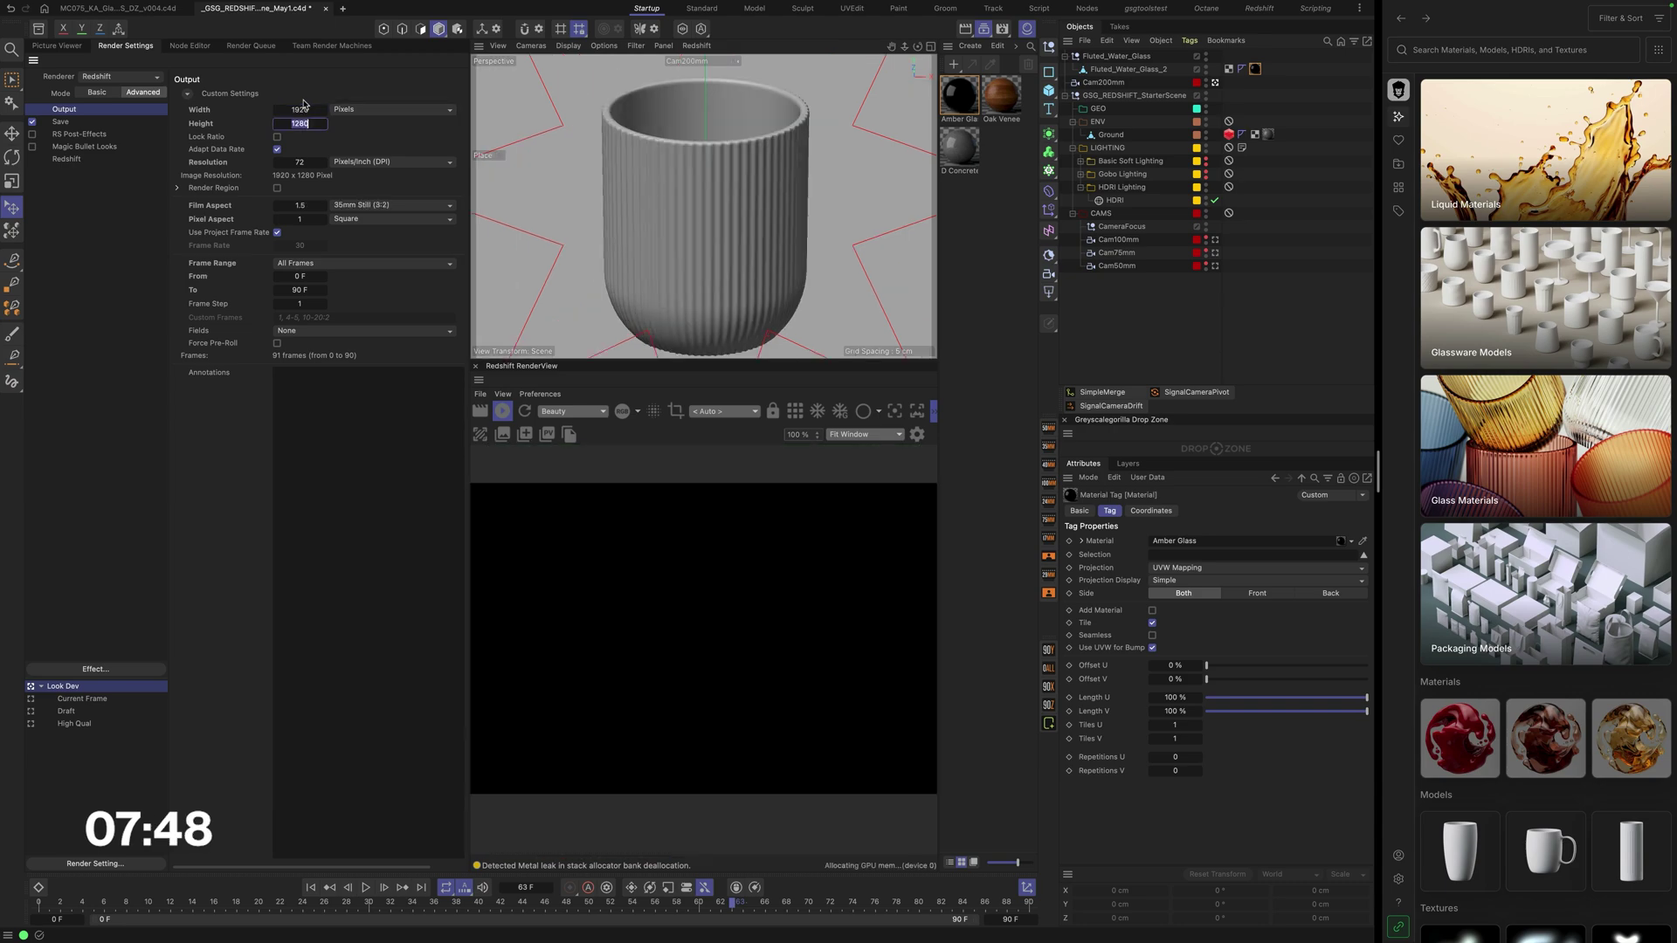
{"action": "type", "text": "1080"}
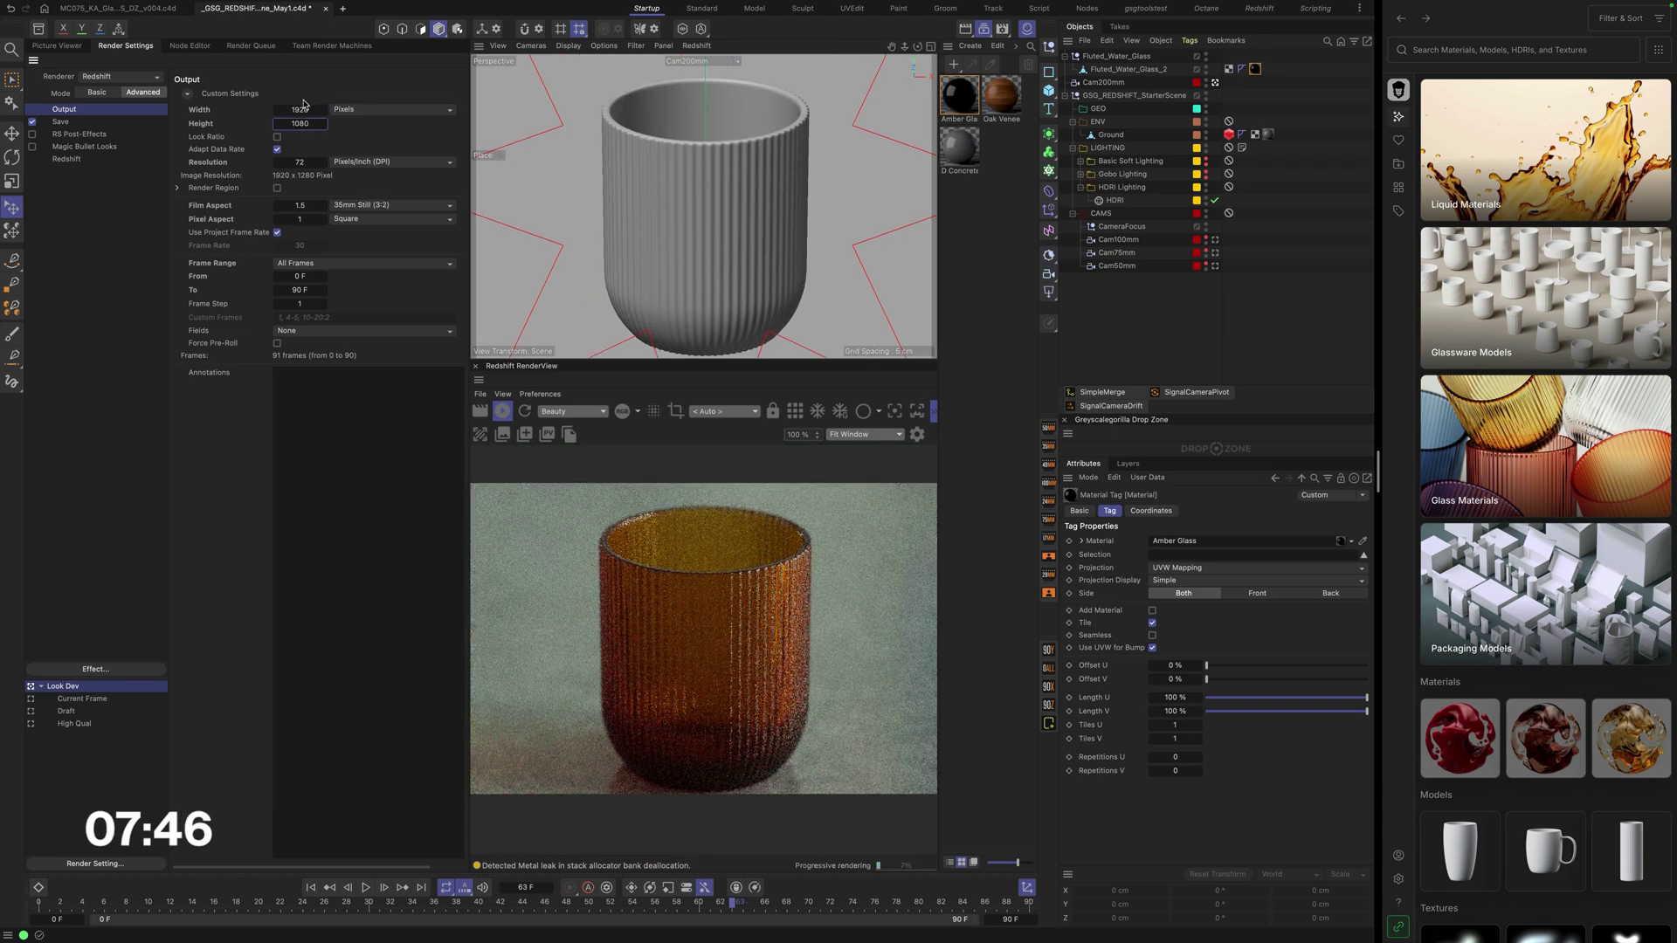
{"action": "key", "text": "Return"}
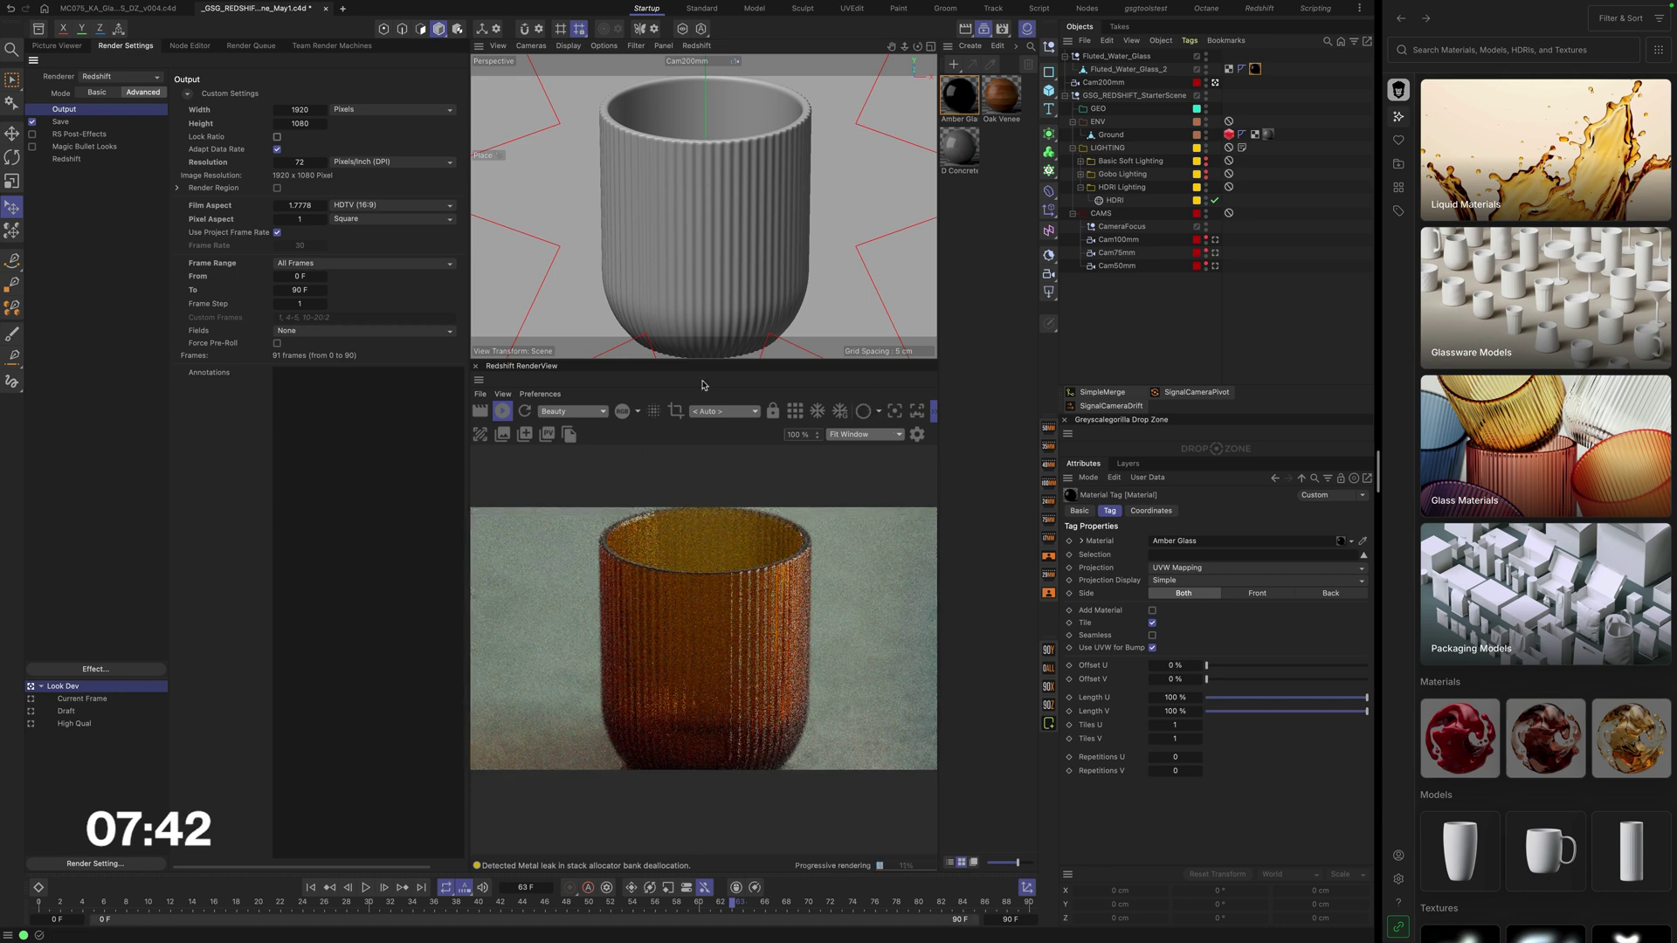
Step: Reframe the view and Ctrl-drag the fluted glass to create its first instance clone
{"action": "scroll", "coordinate": [719, 327], "scroll_direction": "down", "scroll_amount": 5}
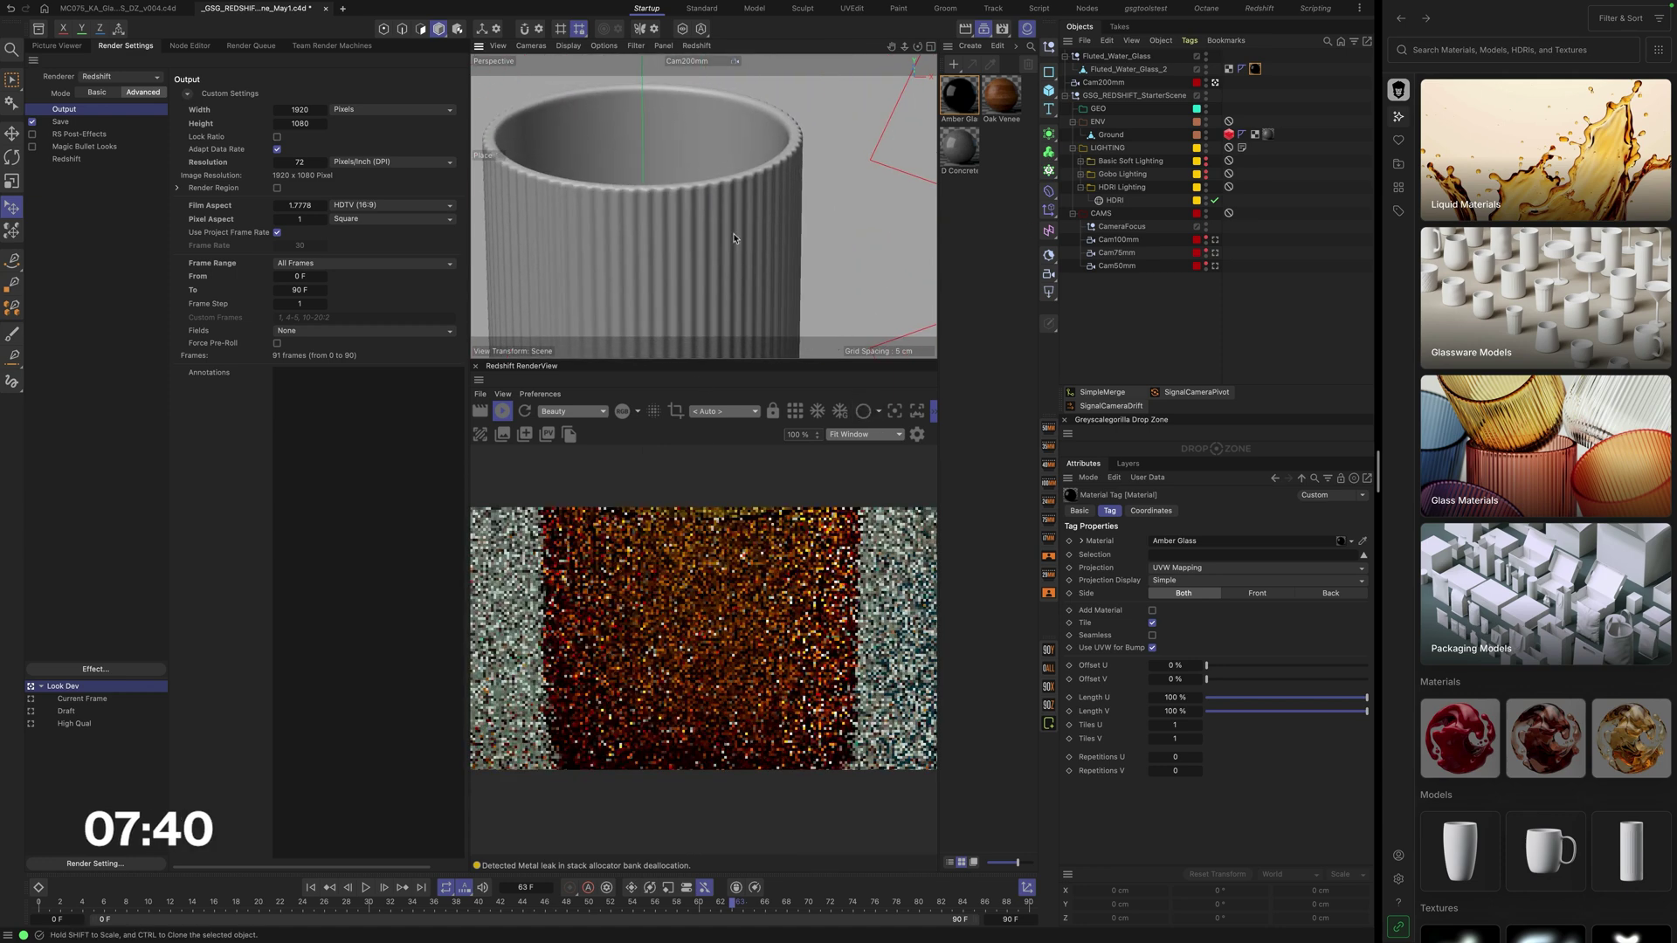
{"action": "scroll", "coordinate": [721, 253], "scroll_direction": "down", "scroll_amount": 5}
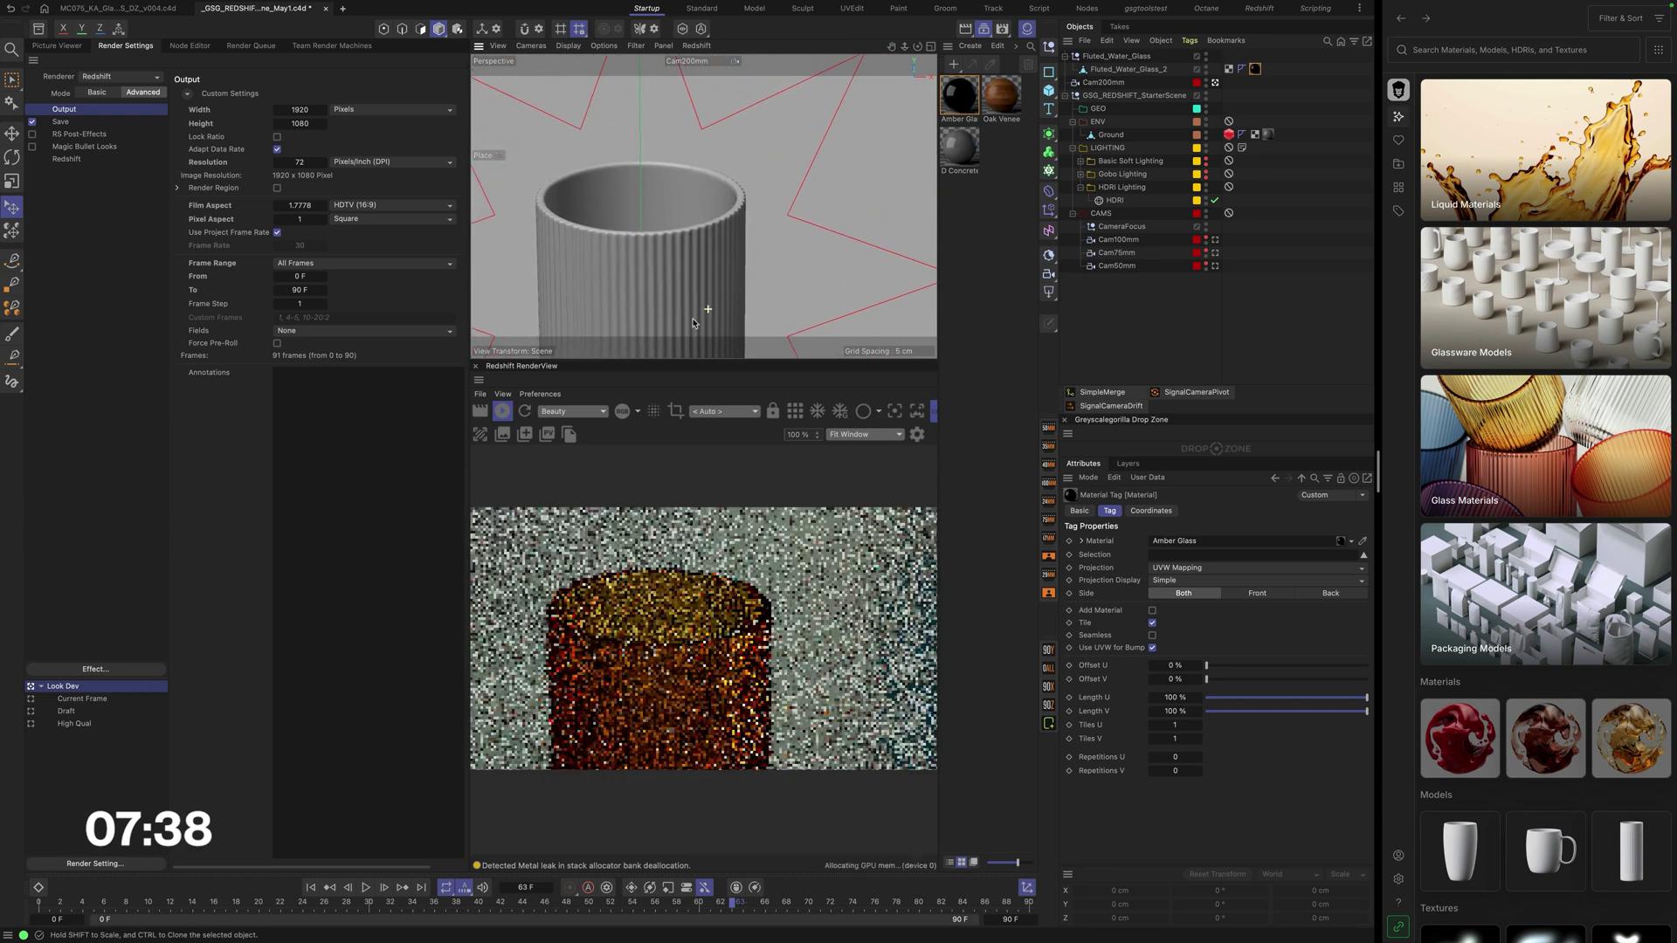
{"action": "scroll", "coordinate": [696, 314], "scroll_direction": "down", "scroll_amount": 2}
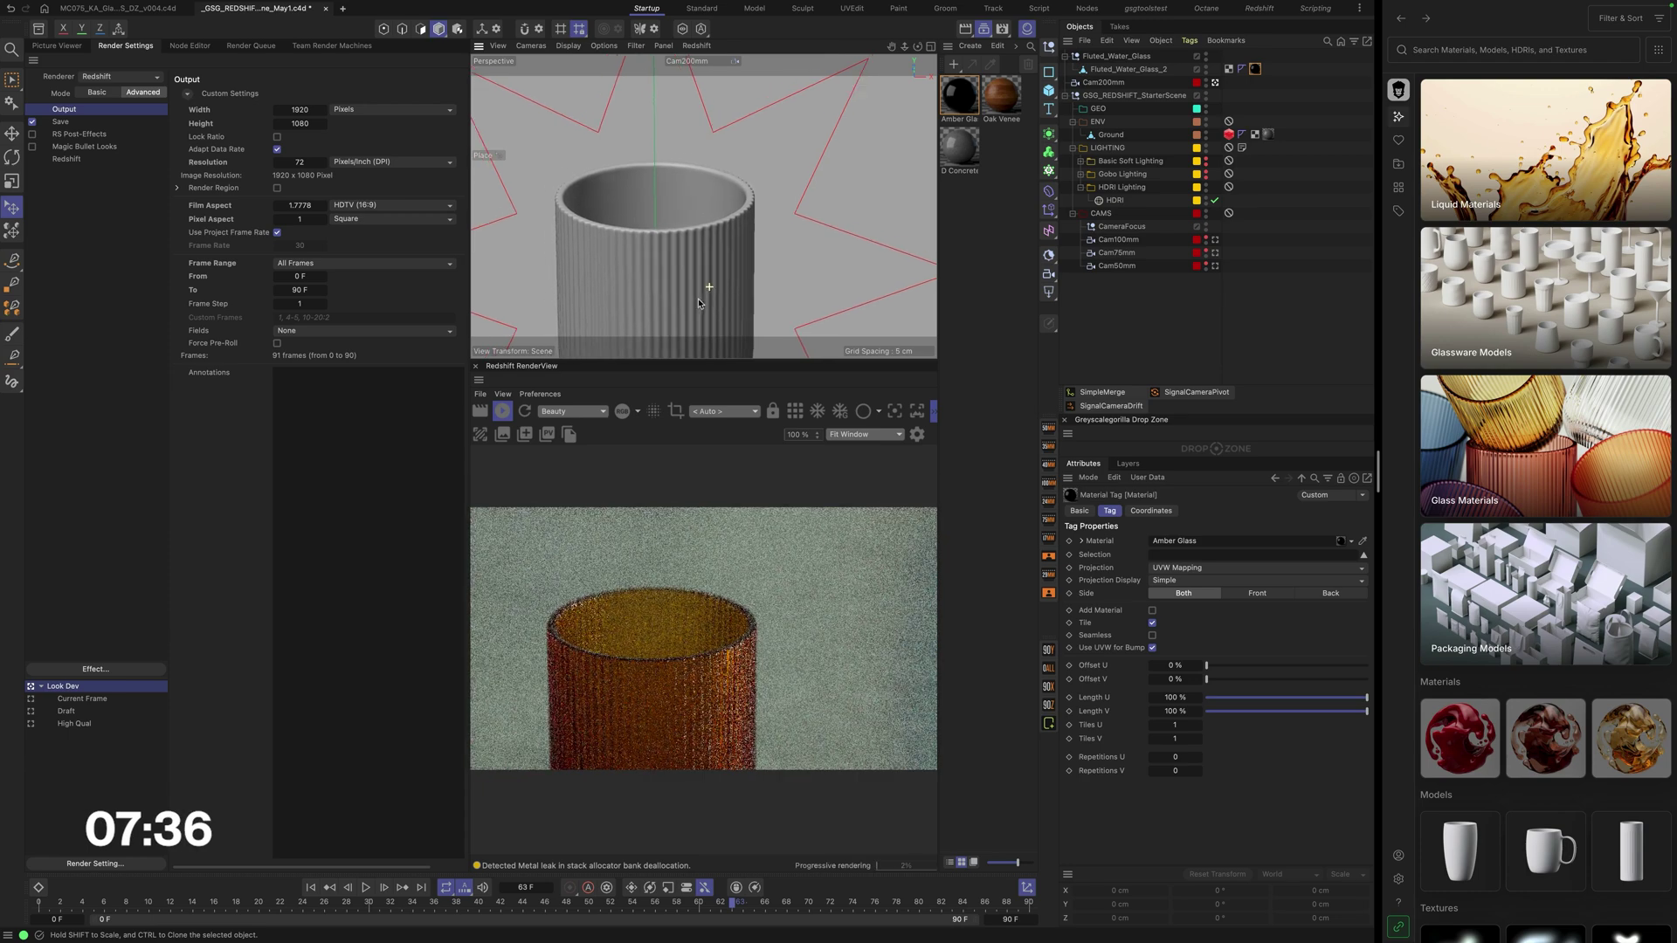
{"action": "scroll", "coordinate": [699, 302], "scroll_direction": "down", "scroll_amount": 3}
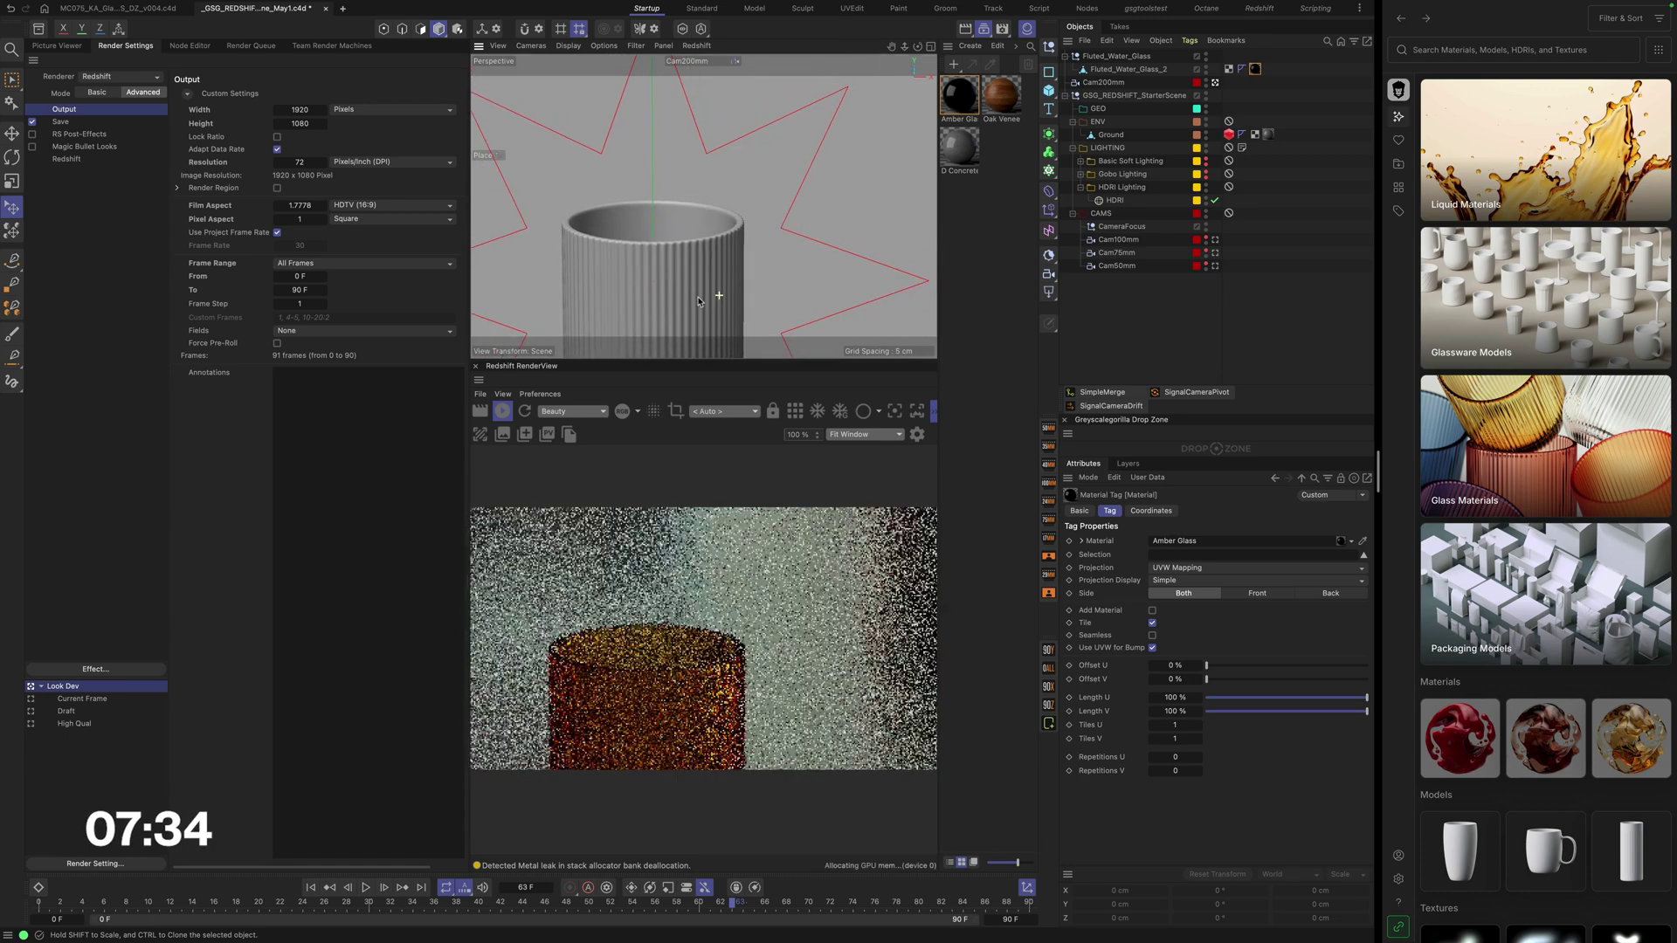
{"action": "middle_click_drag", "start_coordinate": [701, 297], "coordinate": [701, 274], "text": "alt"}
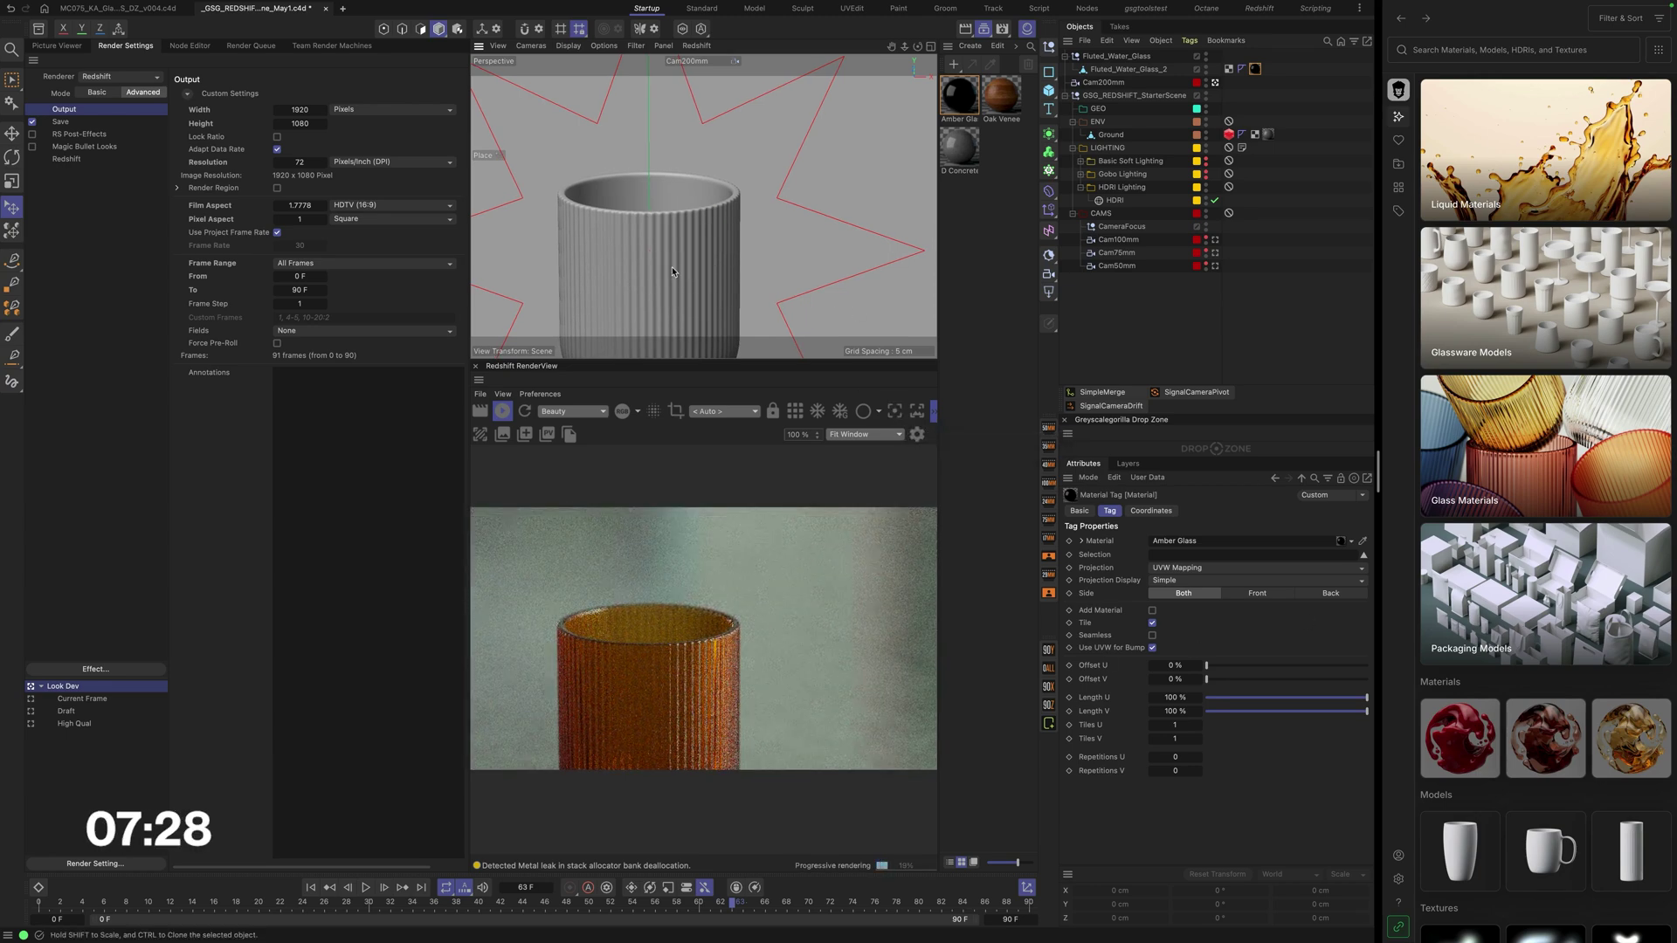
{"action": "middle_click_drag", "start_coordinate": [674, 265], "coordinate": [682, 276], "text": "alt"}
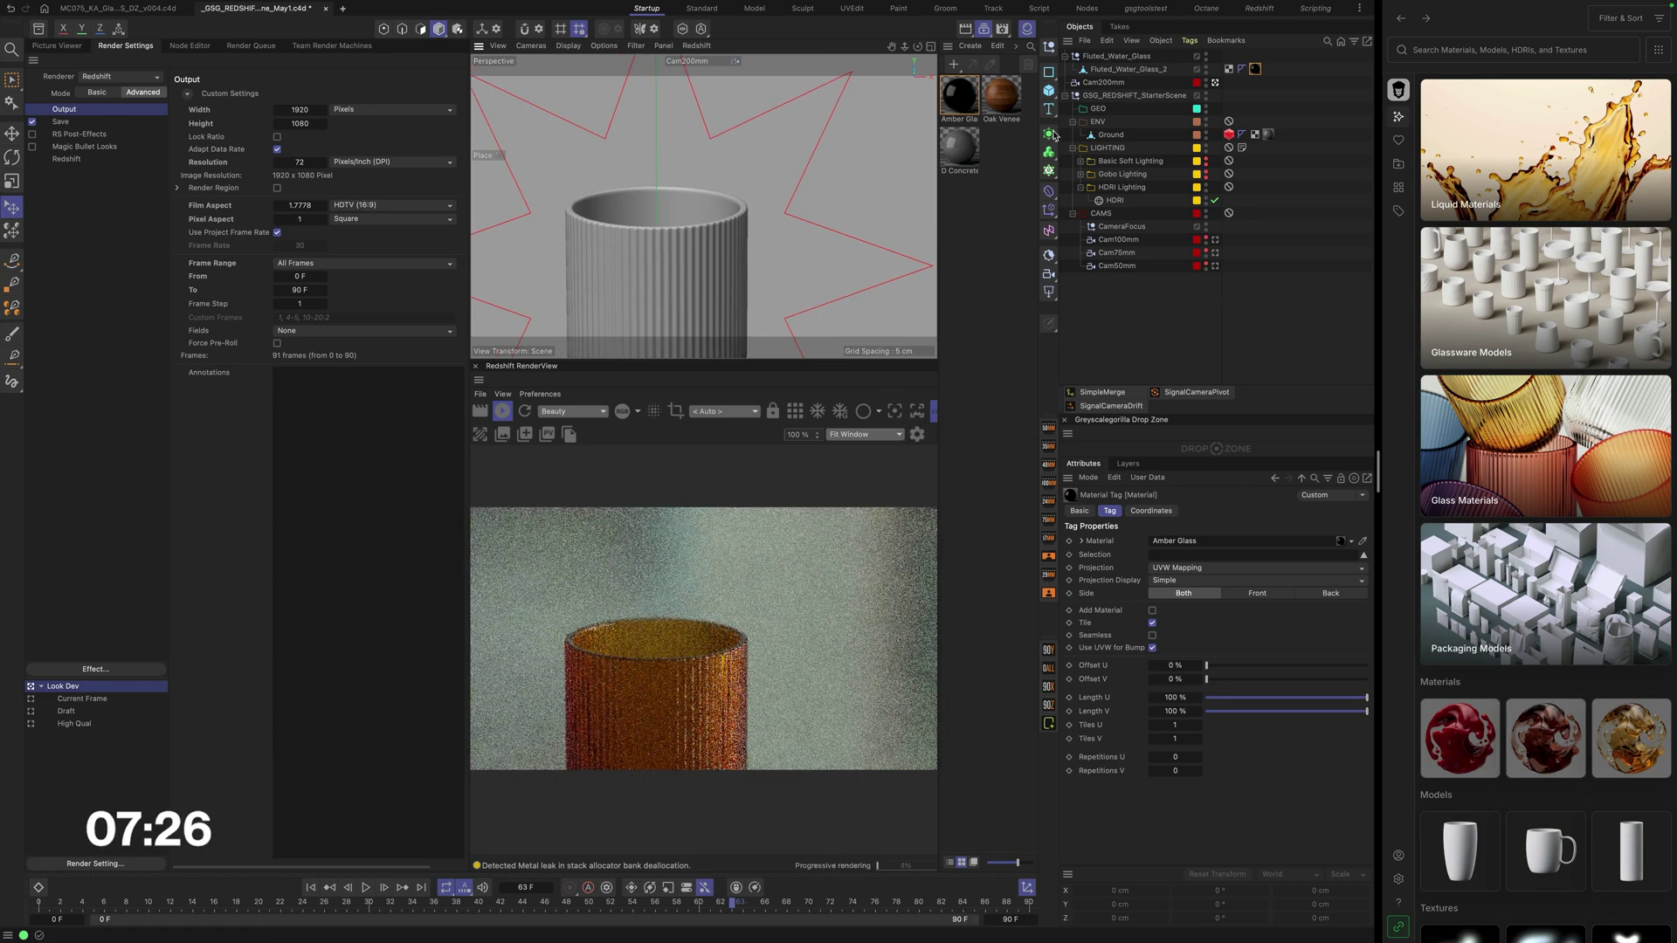
{"action": "left_click", "coordinate": [1129, 69]}
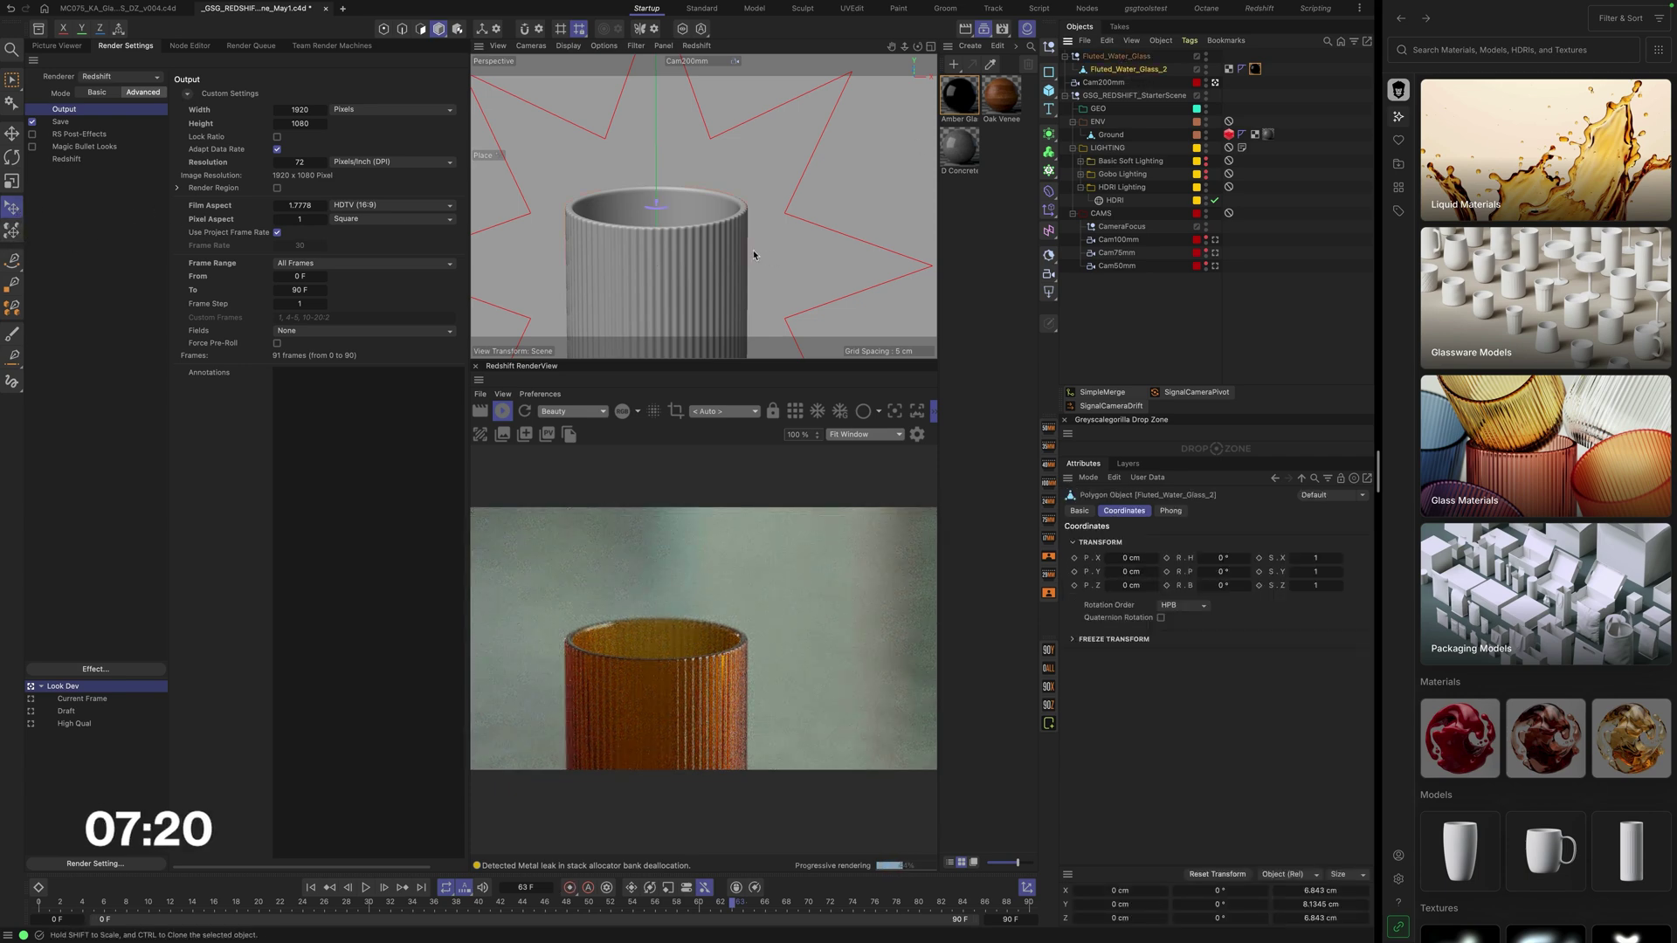
{"action": "left_click_drag", "start_coordinate": [836, 293], "coordinate": [841, 351], "text": "ctrl"}
Step: Add three more glass clones: one left, one upper left, one tilted over the right glass
{"action": "left_click_drag", "start_coordinate": [511, 340], "coordinate": [494, 349], "text": "ctrl"}
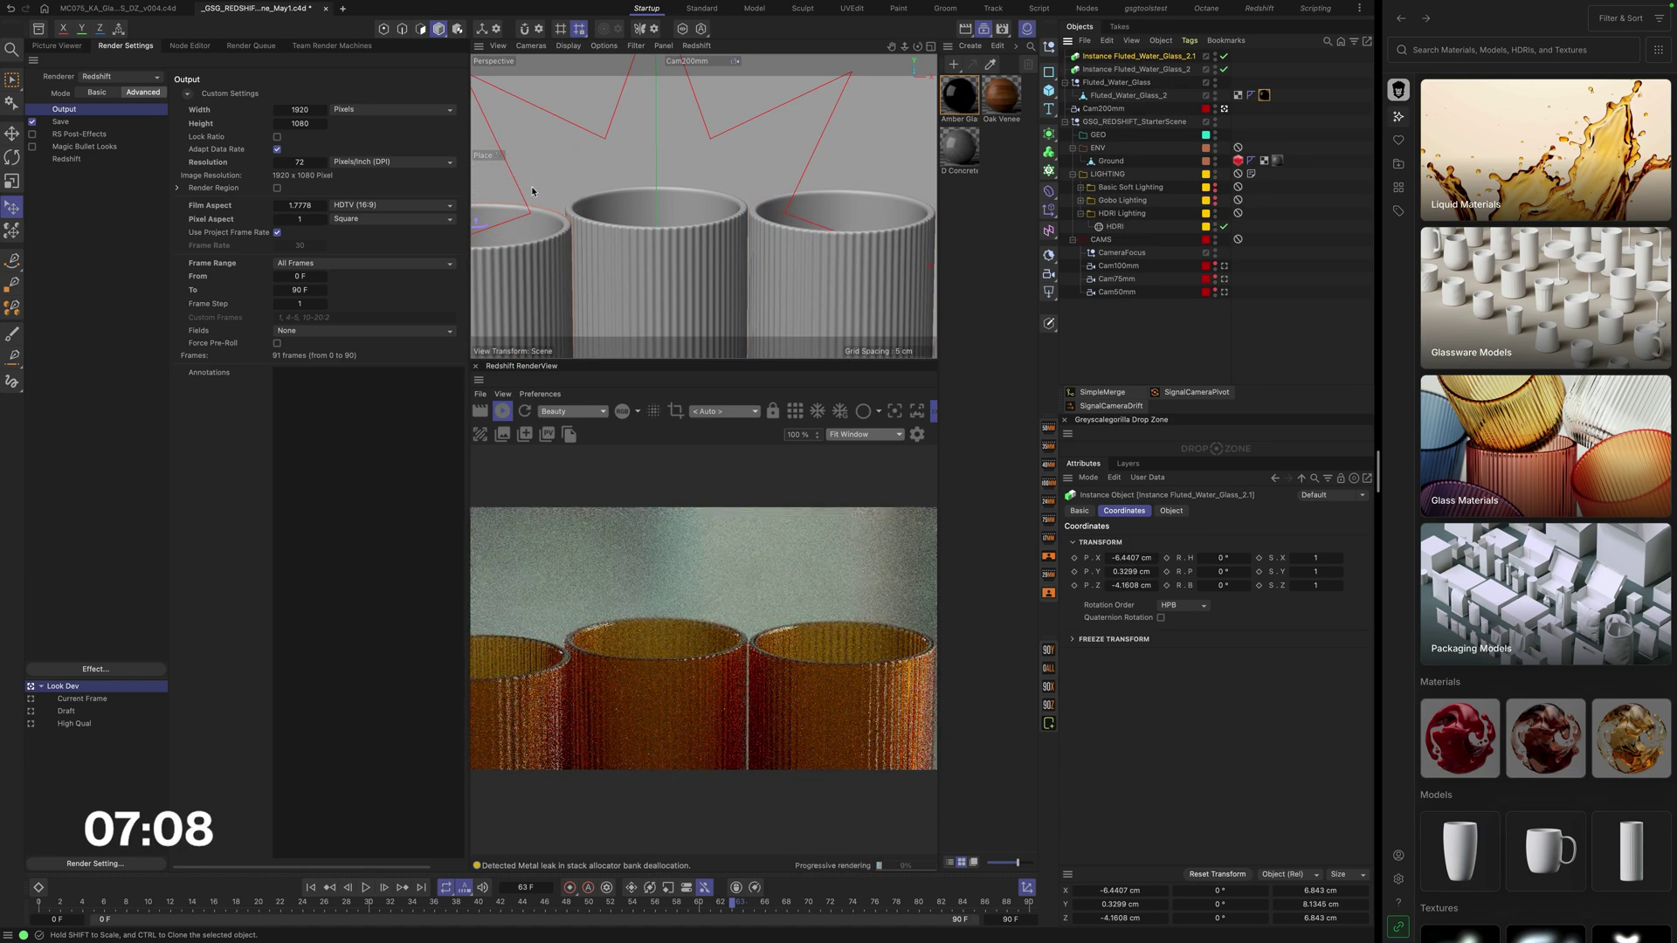
{"action": "mouse_move", "coordinate": [523, 189]}
{"action": "left_mouse_down", "text": "ctrl"}
{"action": "mouse_move", "coordinate": [533, 223]}
{"action": "mouse_move", "coordinate": [536, 207]}
{"action": "mouse_move", "coordinate": [634, 210]}
{"action": "mouse_move", "coordinate": [673, 180]}
{"action": "mouse_move", "coordinate": [668, 194]}
{"action": "left_mouse_up", "text": "ctrl"}
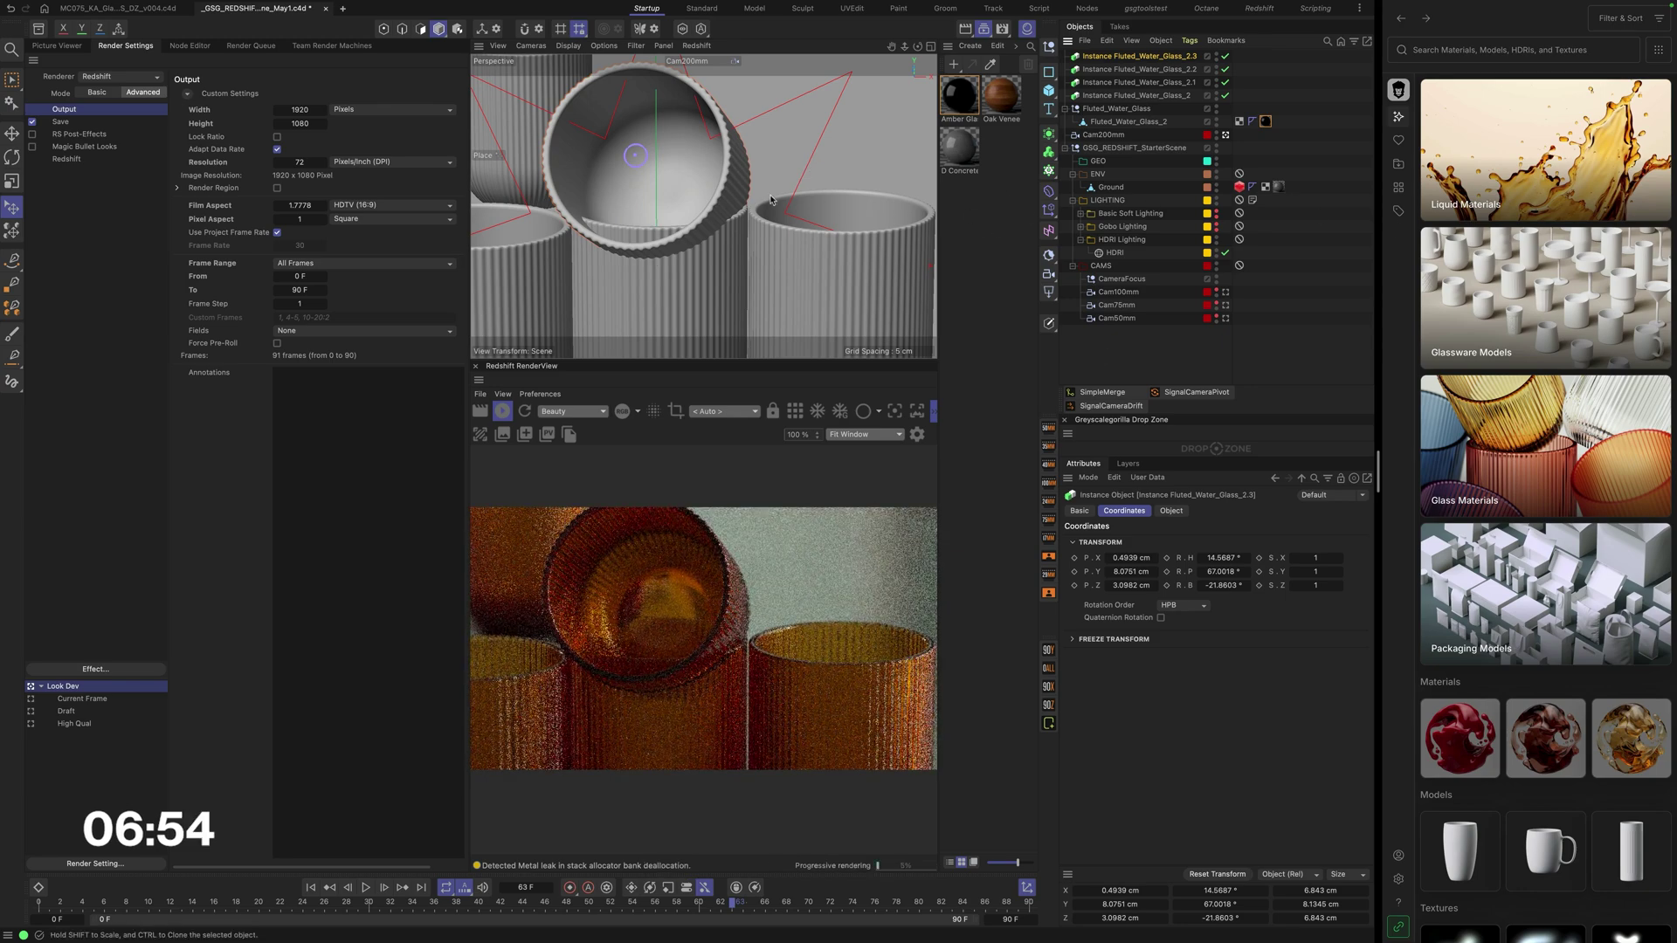
{"action": "left_click_drag", "start_coordinate": [772, 194], "coordinate": [800, 170], "text": "ctrl"}
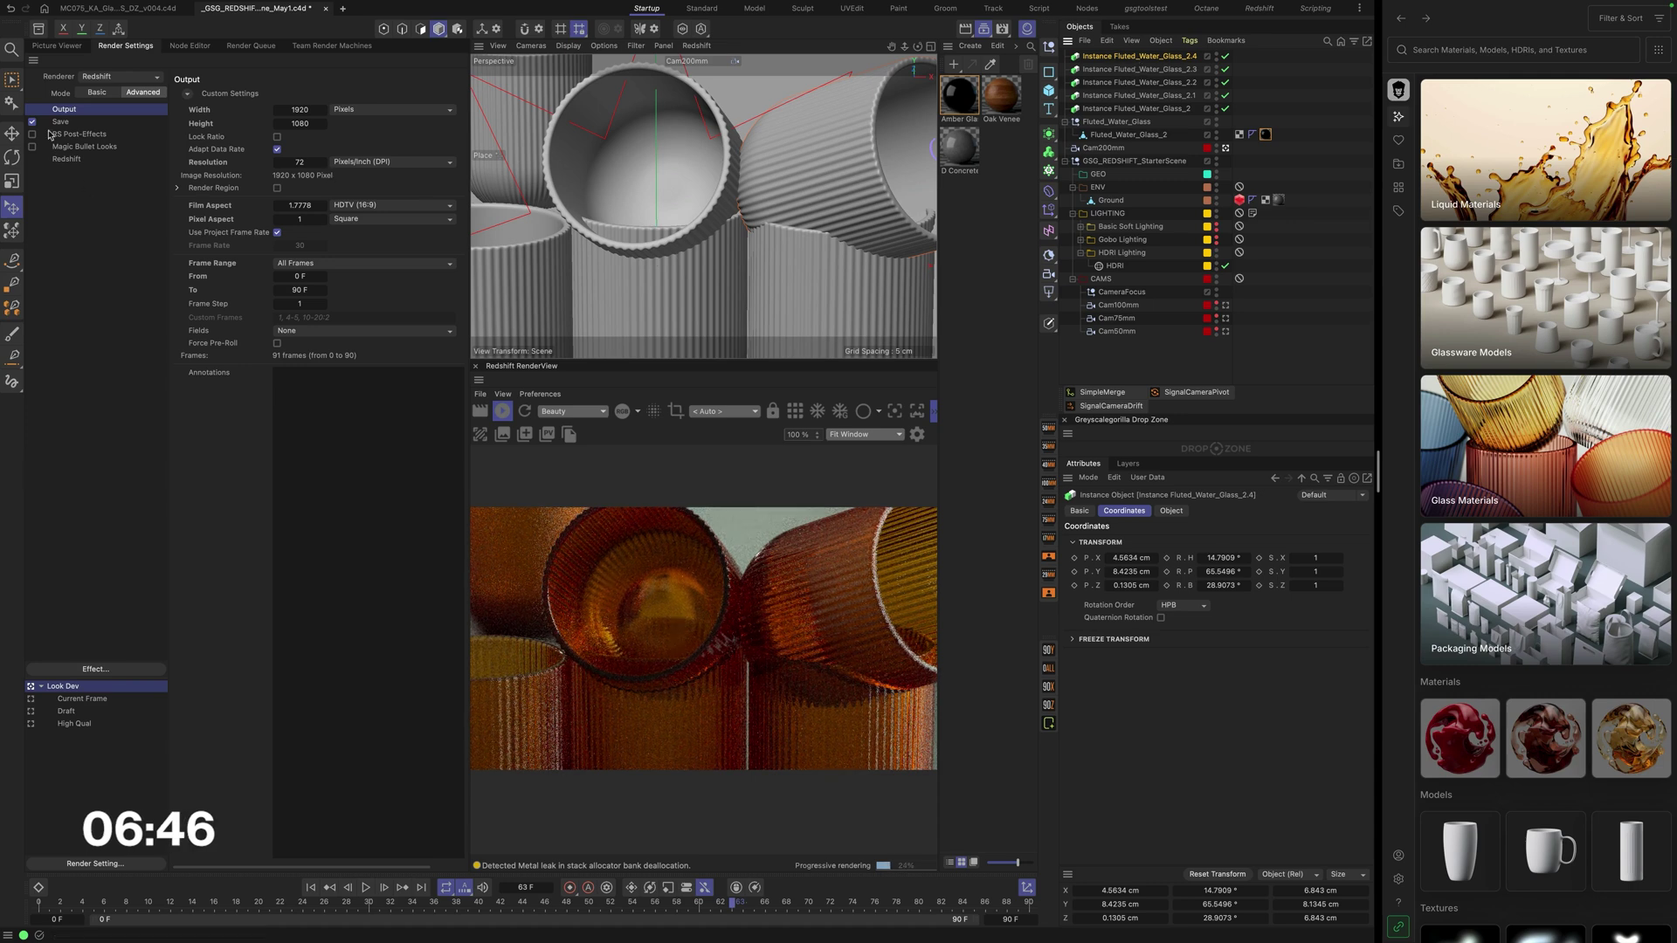
Step: Rotate the upper lying glass to a steeper tilt using object-axis alignment
{"action": "left_click", "coordinate": [12, 134]}
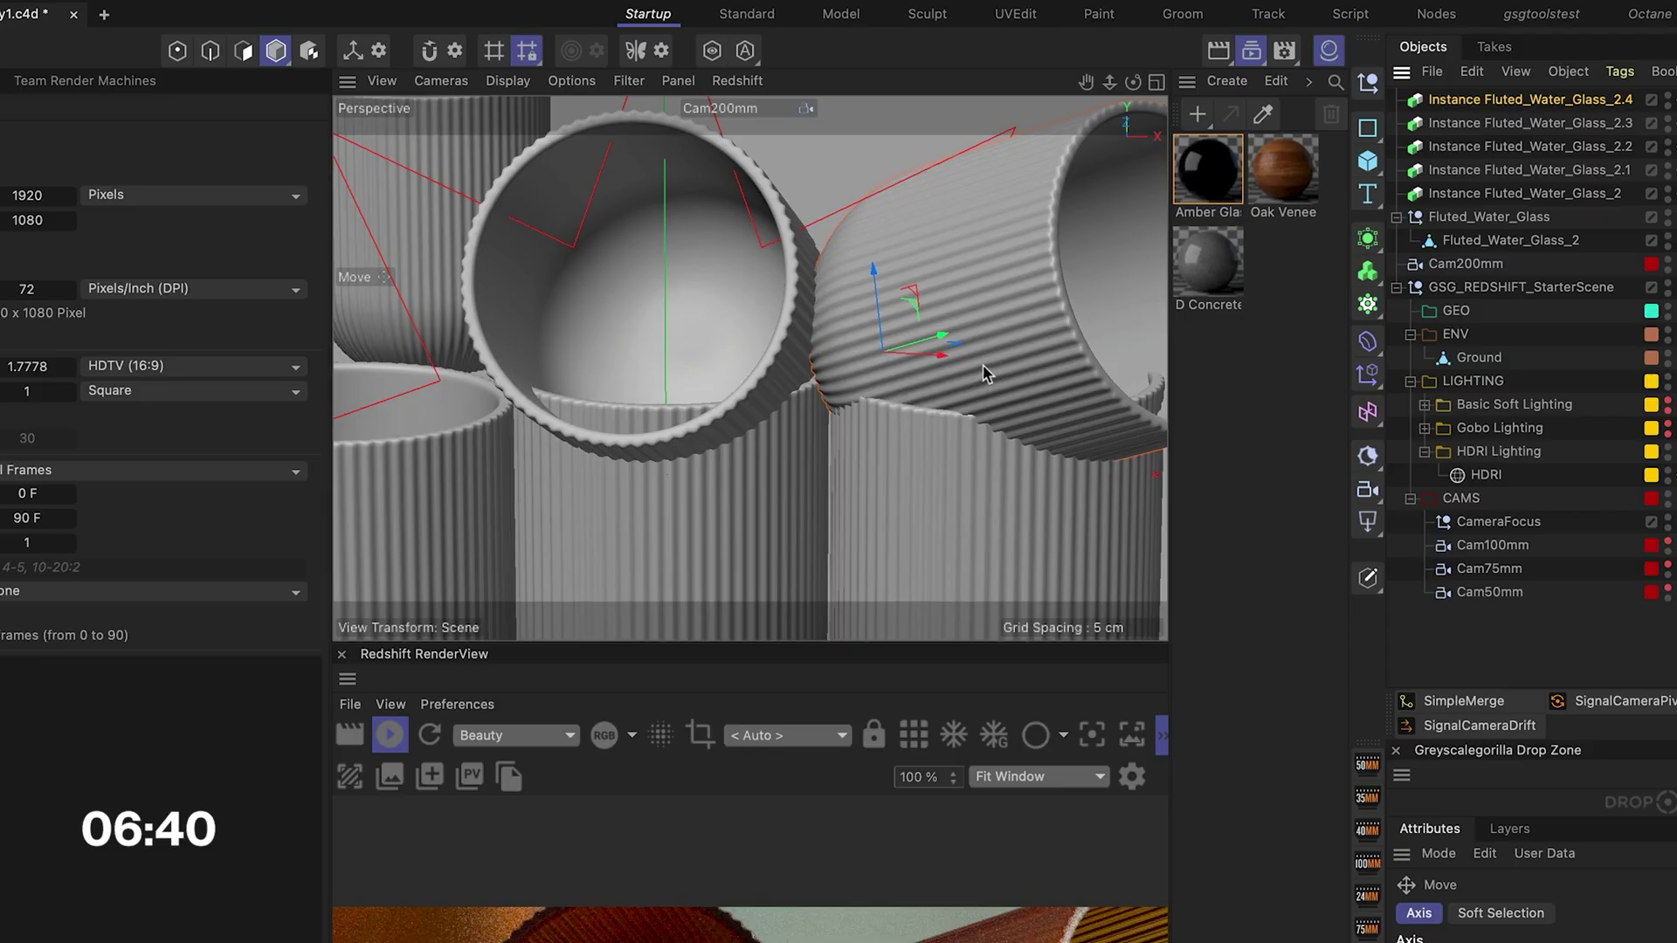
{"action": "key", "text": "w"}
{"action": "key", "text": "w"}
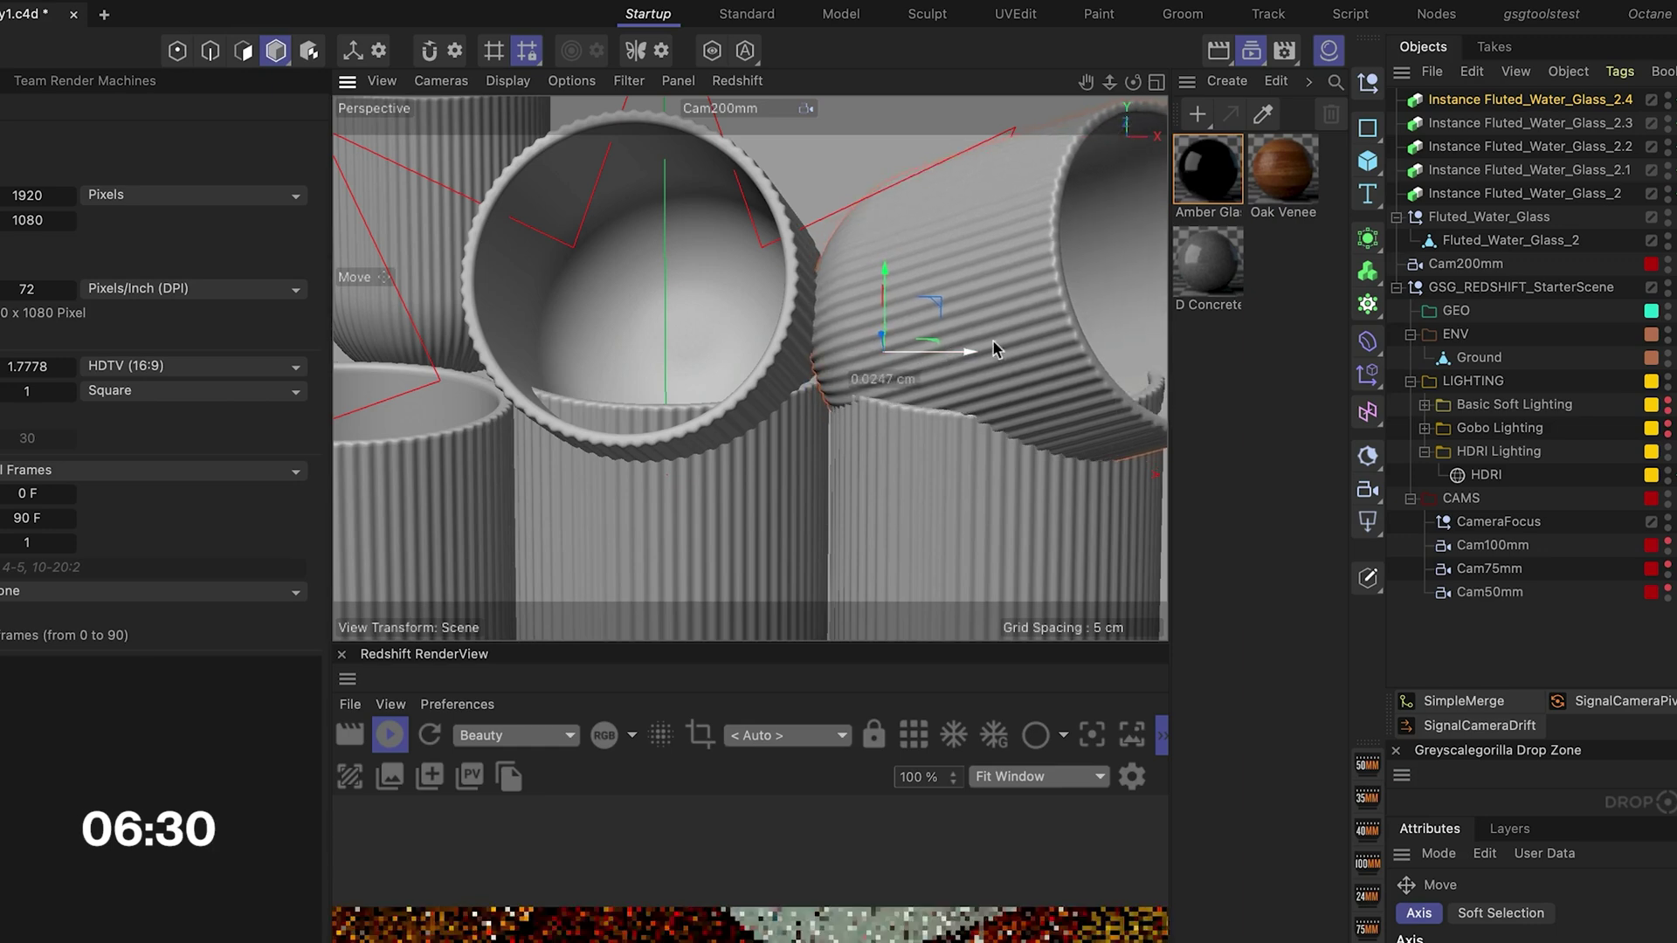
{"action": "key", "text": "r"}
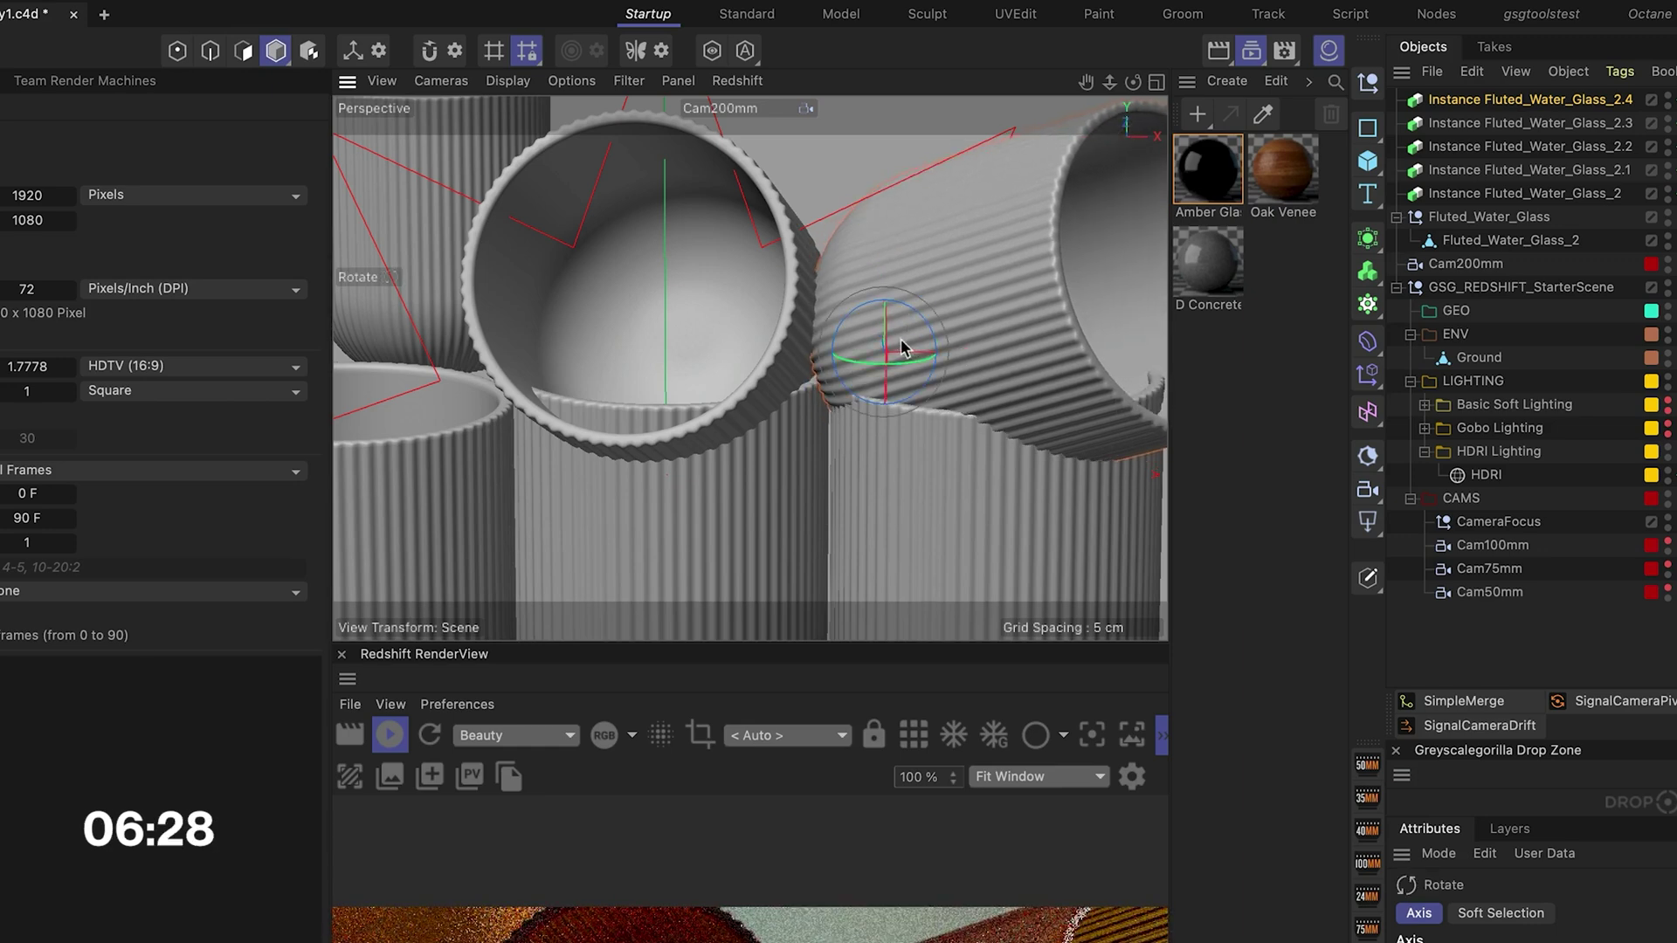
{"action": "left_click_drag", "start_coordinate": [905, 350], "coordinate": [933, 274]}
Step: Zoom and orbit the default camera out over the six-glass cluster
{"action": "left_click", "coordinate": [991, 469]}
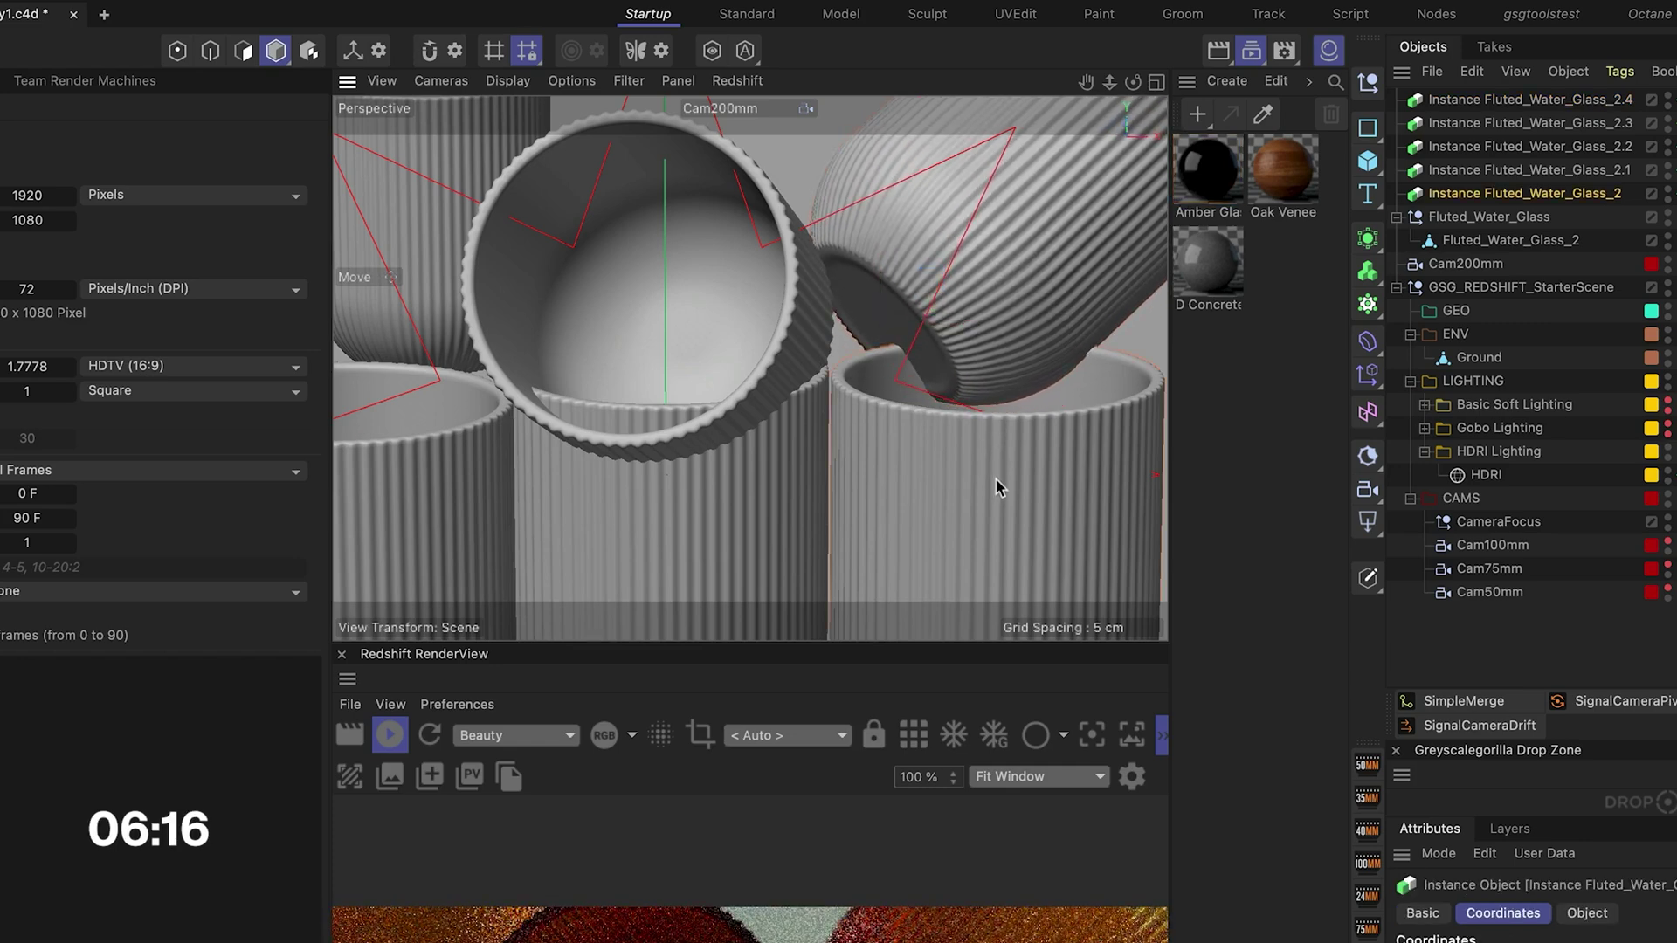
{"action": "scroll", "coordinate": [725, 201], "scroll_direction": "down", "scroll_amount": 10}
{"action": "left_click_drag", "start_coordinate": [707, 192], "coordinate": [786, 419], "text": "alt"}
{"action": "left_click", "coordinate": [661, 210]}
{"action": "key", "text": "ctrl+z"}
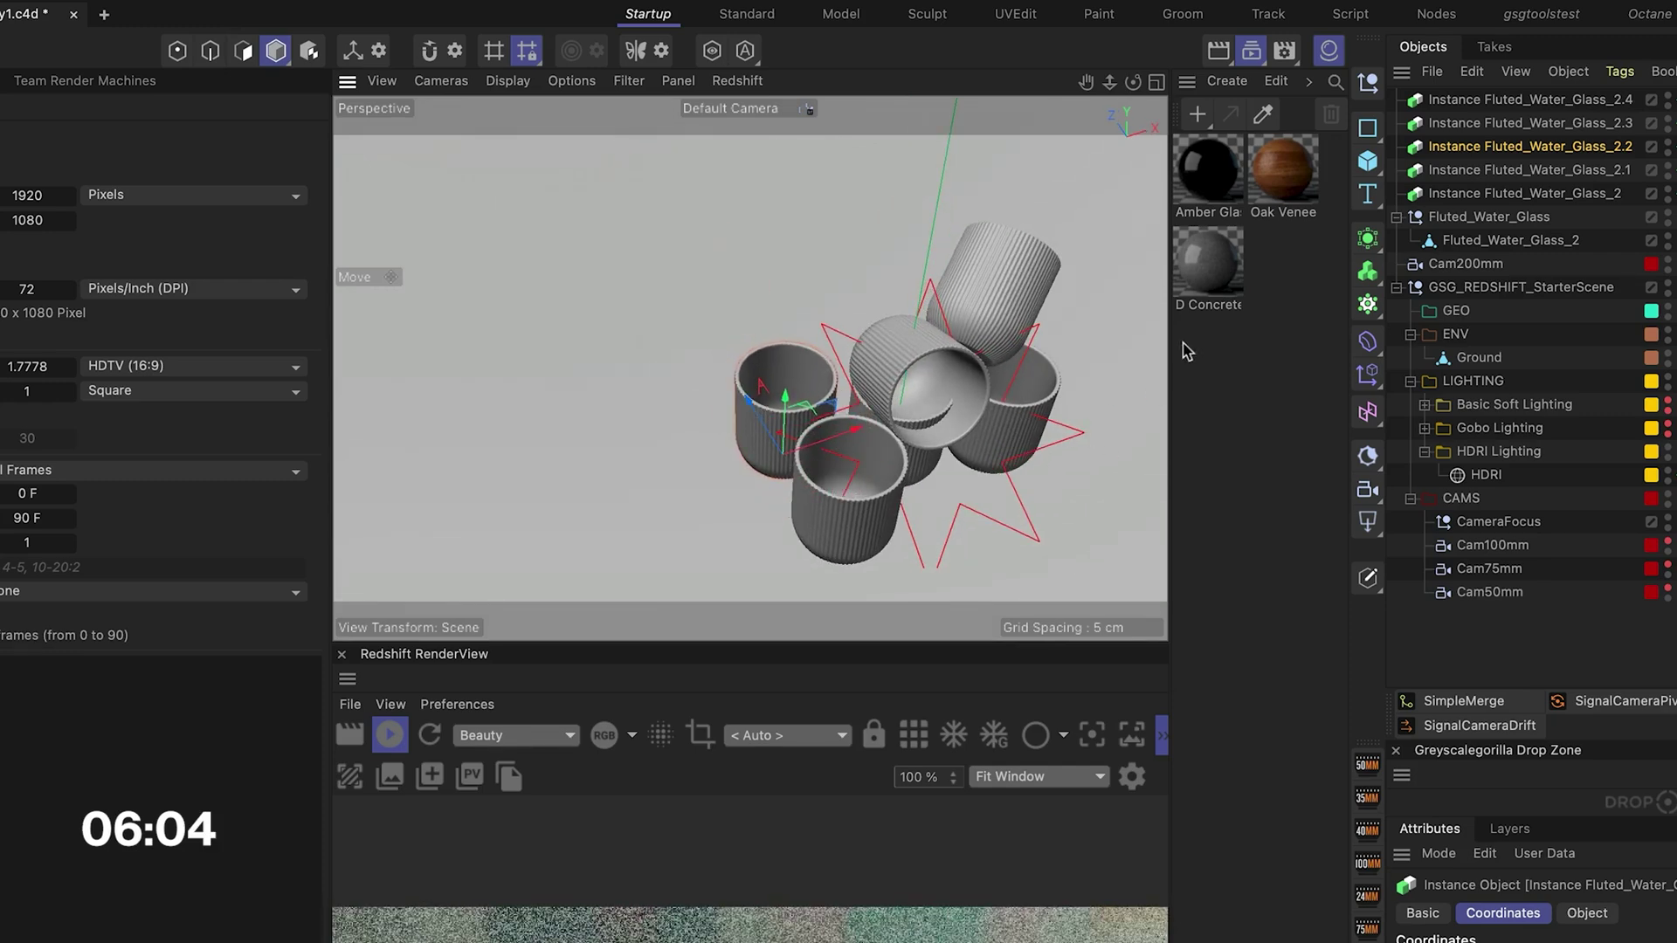
Step: Reframe the cluster and tilt the front-right glass opening toward the camera
{"action": "left_click_drag", "start_coordinate": [1145, 374], "coordinate": [1035, 322], "text": "alt"}
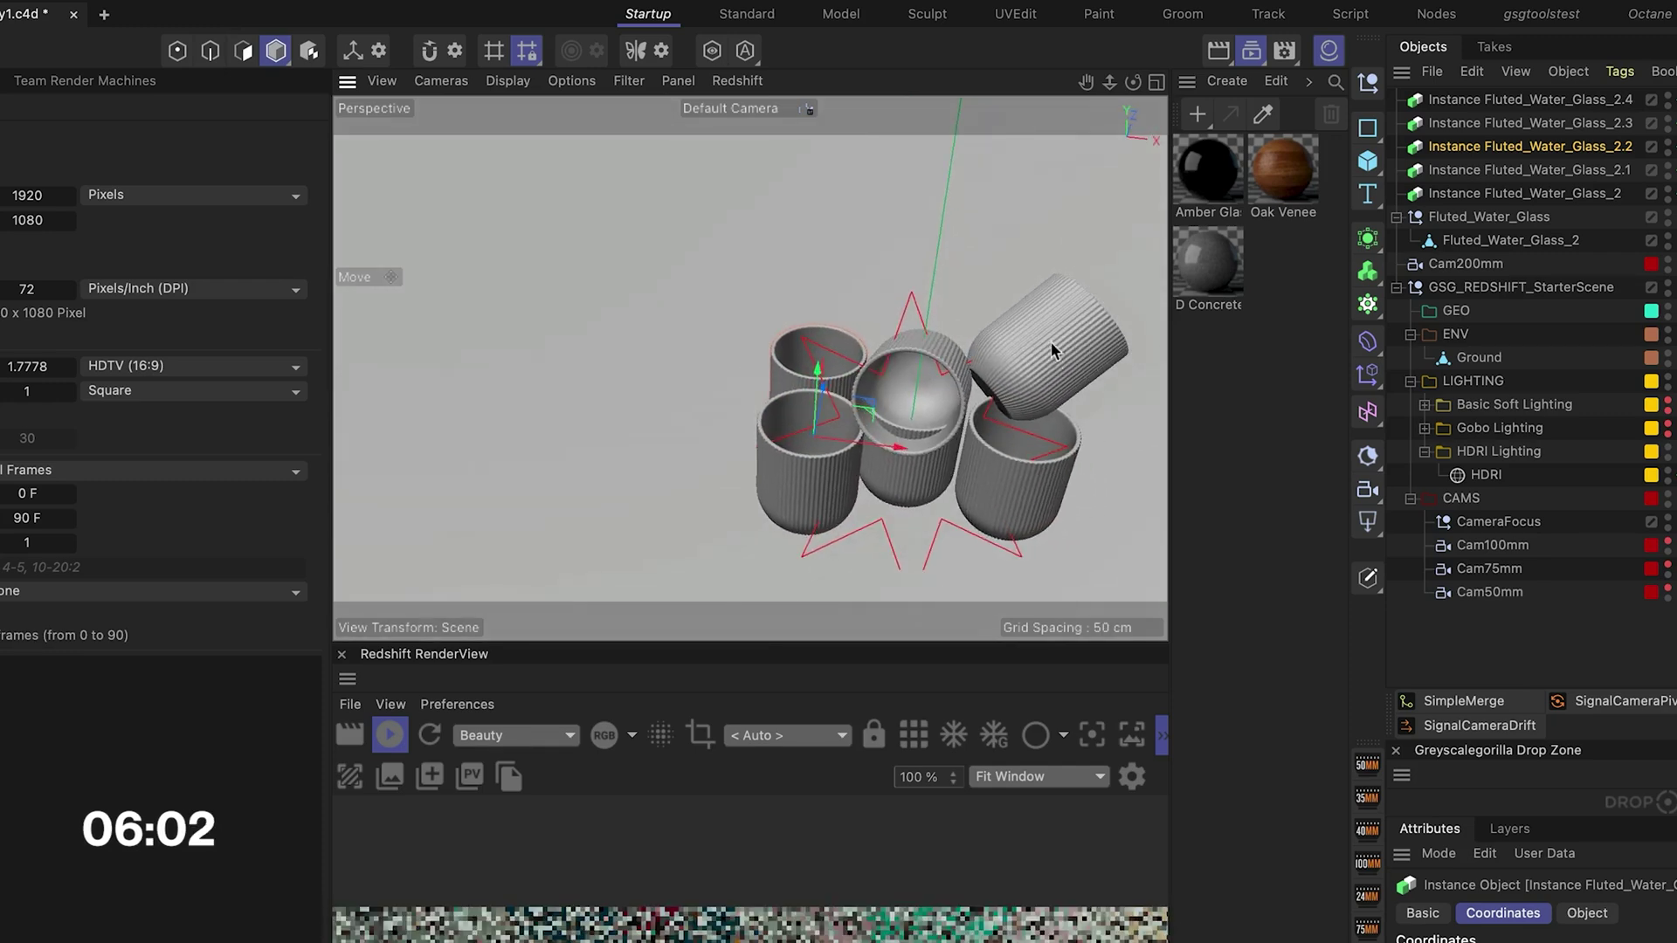
{"action": "left_click", "coordinate": [1046, 313]}
{"action": "middle_click_drag", "start_coordinate": [1054, 380], "coordinate": [952, 249], "text": "alt"}
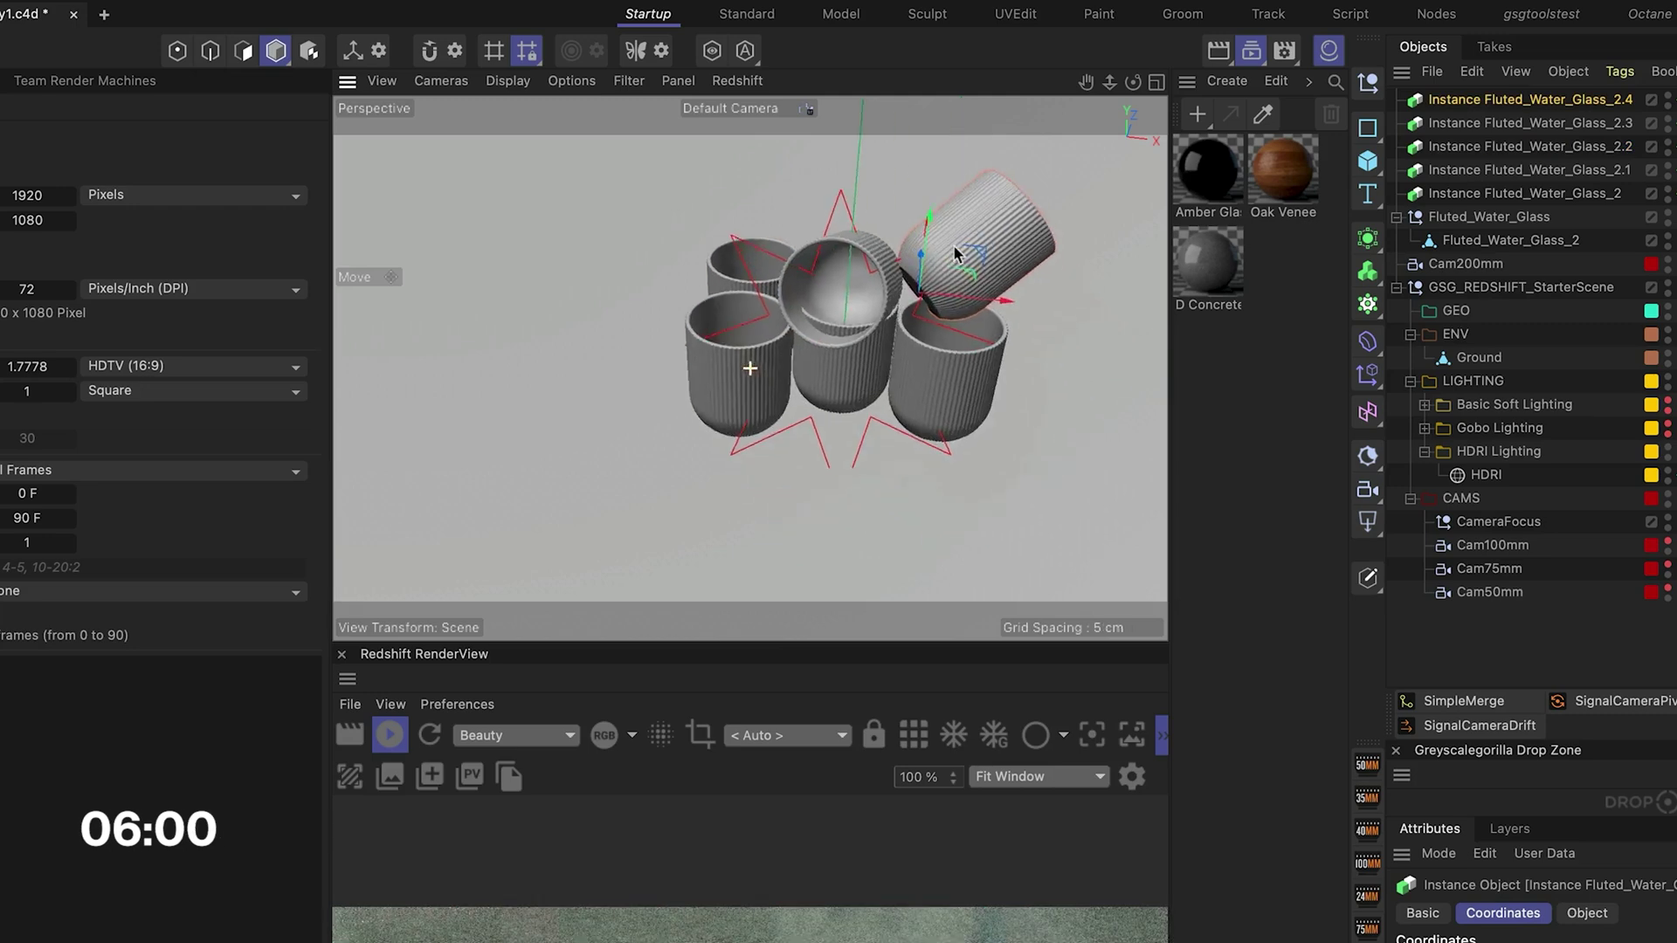
{"action": "scroll", "coordinate": [952, 249], "scroll_direction": "up", "scroll_amount": 8}
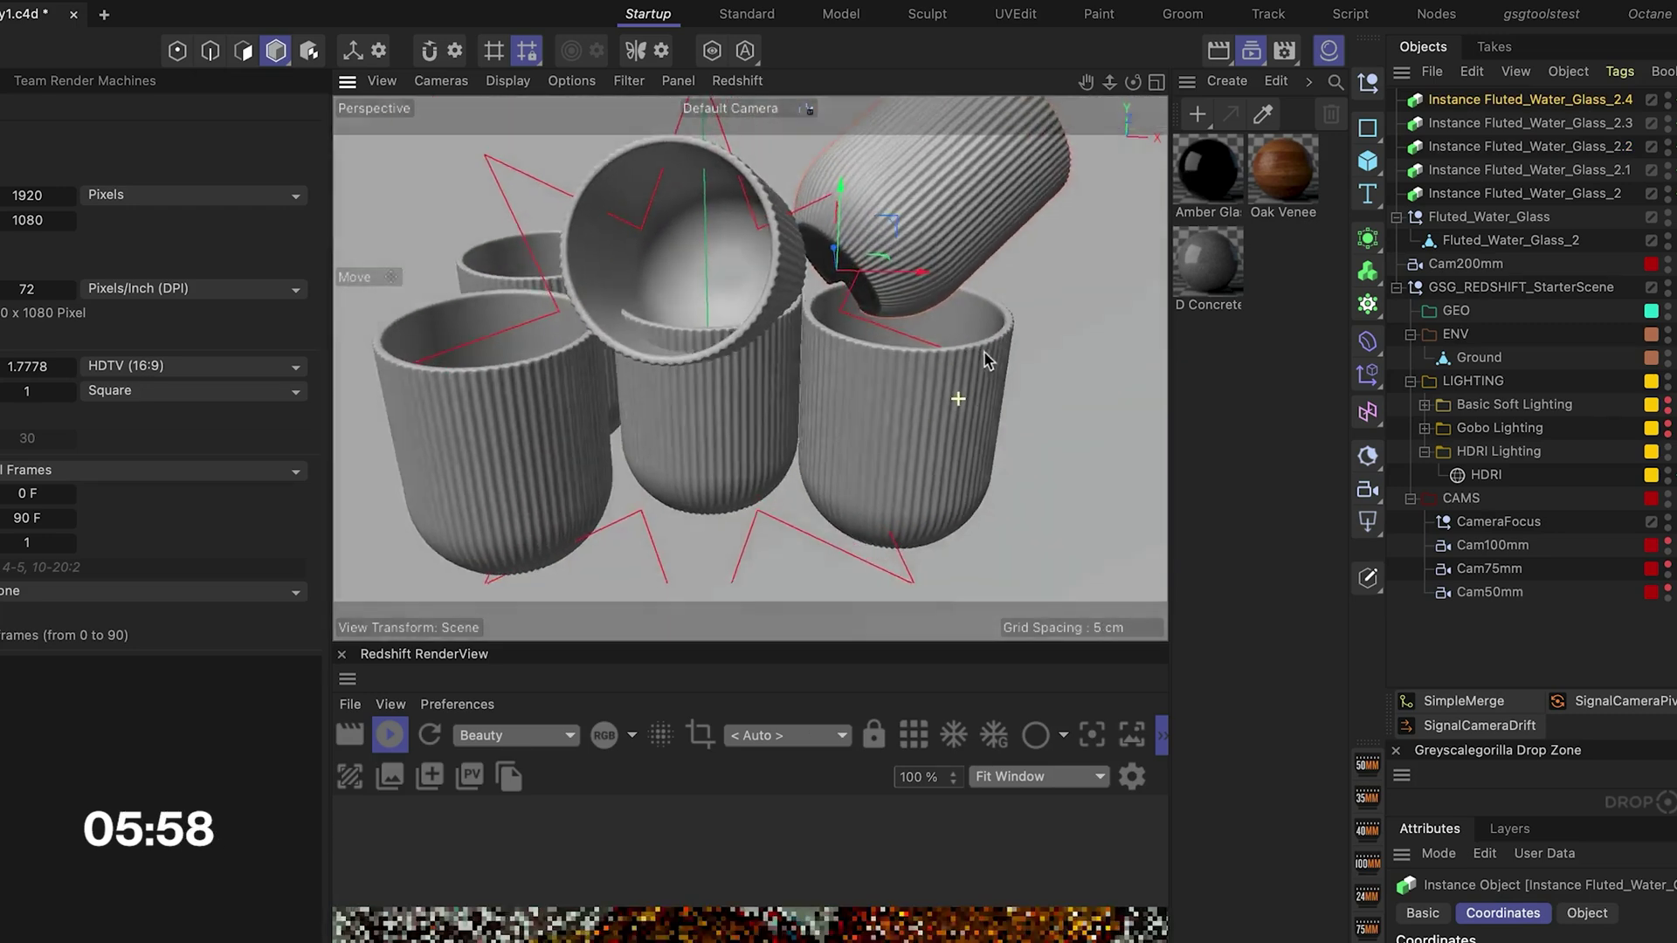
{"action": "left_click", "coordinate": [981, 353]}
{"action": "key", "text": "r"}
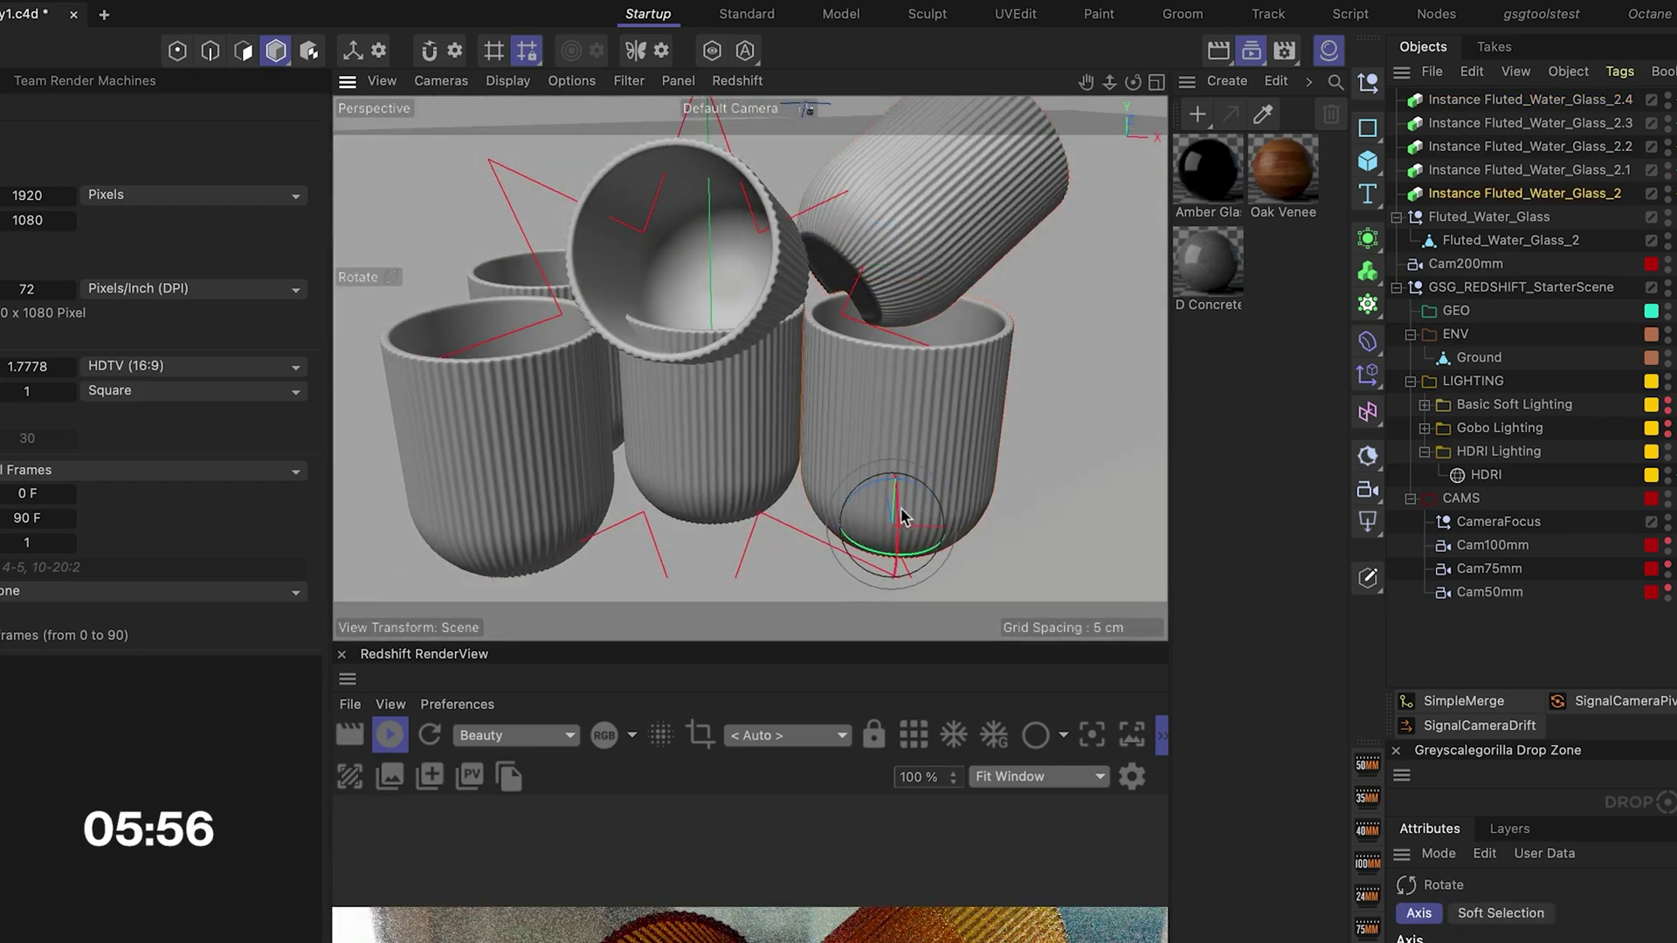
{"action": "mouse_move", "coordinate": [881, 513]}
{"action": "left_mouse_down"}
{"action": "mouse_move", "coordinate": [860, 546]}
{"action": "mouse_move", "coordinate": [876, 535]}
{"action": "left_mouse_up"}
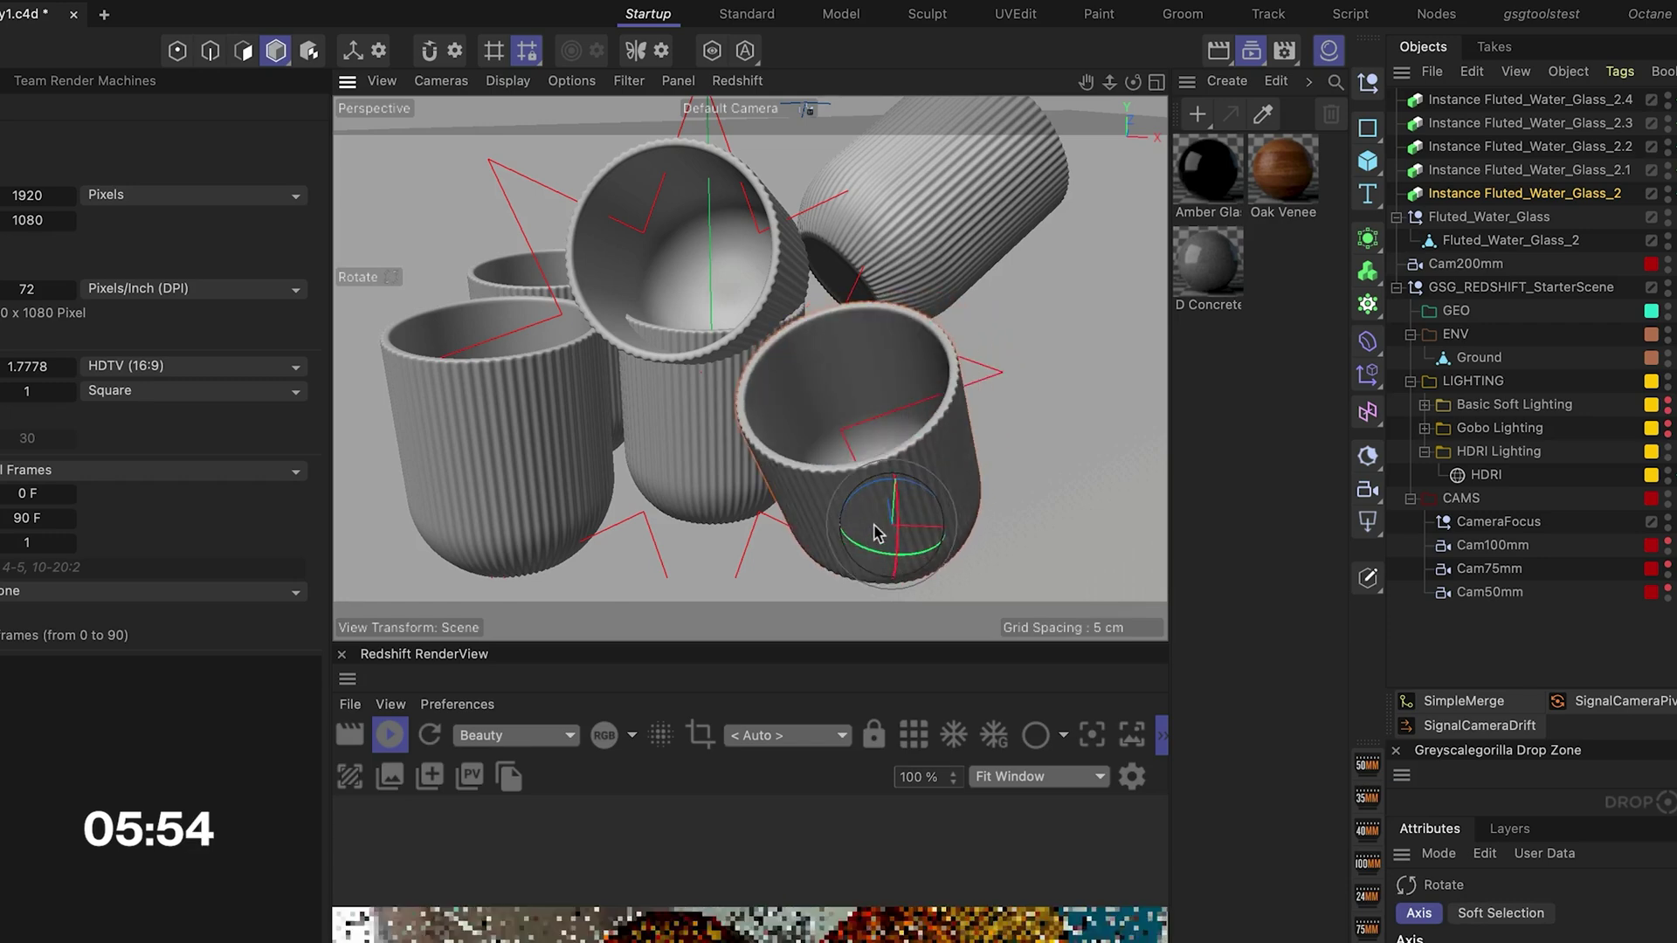
Step: Tilt the top-centre, front-left and small Fluted_Water_Glass_2.2 glasses to different angles
{"action": "left_click", "coordinate": [712, 262]}
{"action": "left_click_drag", "start_coordinate": [745, 259], "coordinate": [738, 240]}
{"action": "left_click", "coordinate": [529, 495]}
{"action": "left_click_drag", "start_coordinate": [559, 494], "coordinate": [504, 566]}
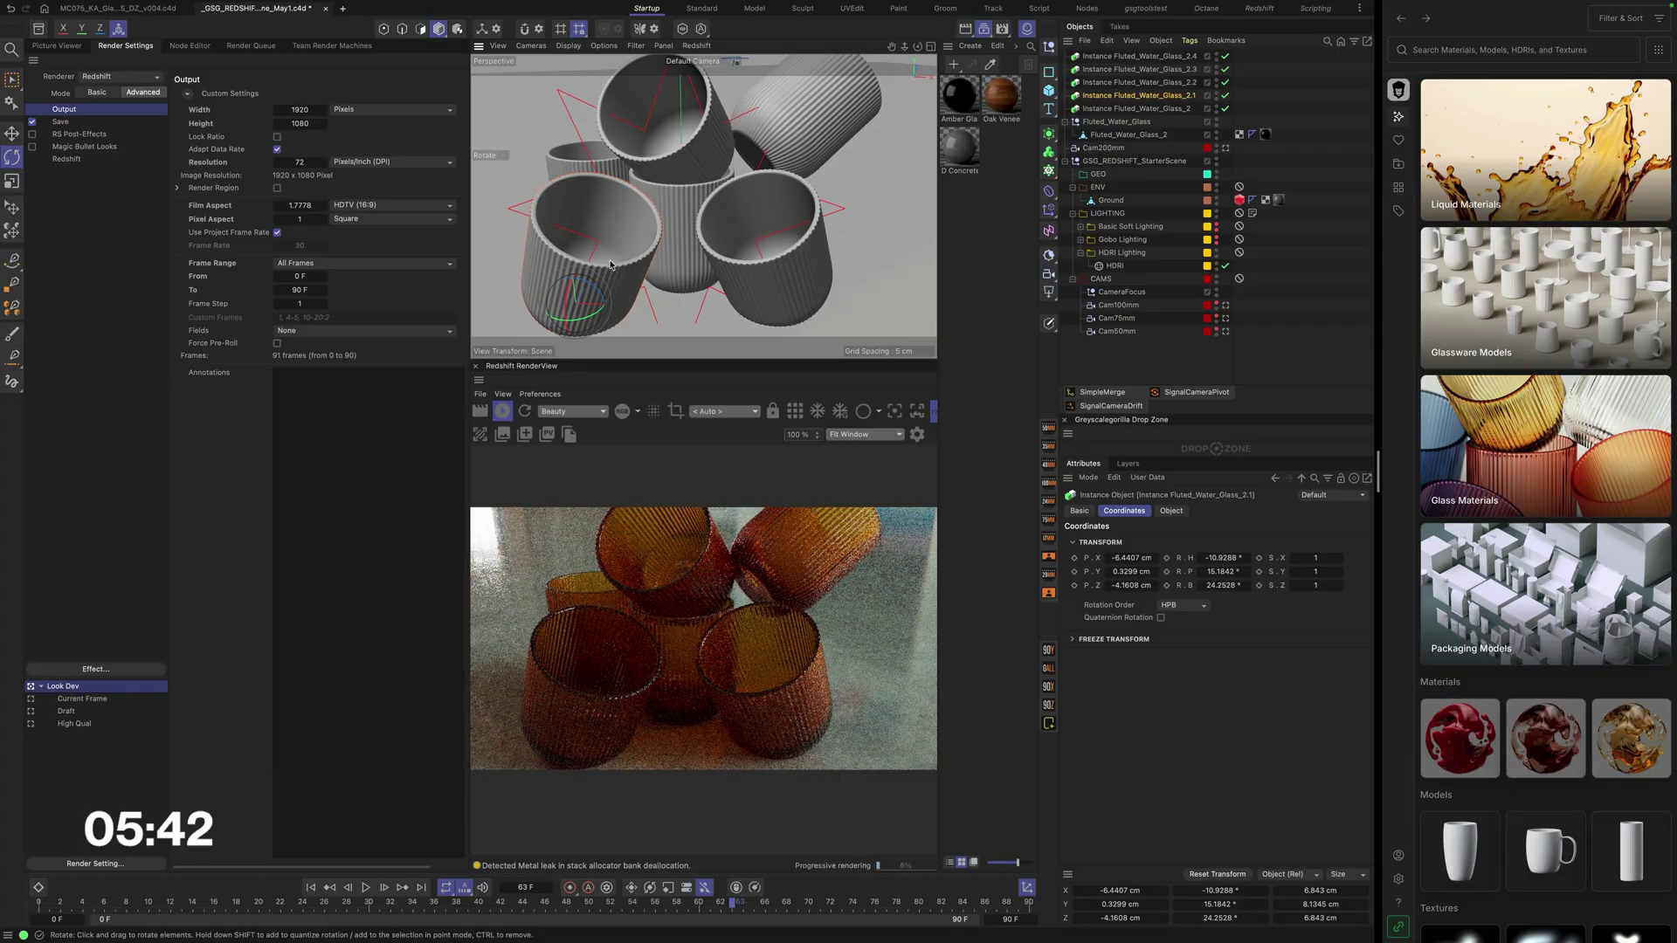
{"action": "left_click", "coordinate": [610, 225]}
{"action": "key", "text": "e"}
{"action": "key", "text": "r"}
{"action": "mouse_move", "coordinate": [601, 208]}
{"action": "left_mouse_down"}
{"action": "mouse_move", "coordinate": [628, 227]}
{"action": "mouse_move", "coordinate": [600, 232]}
{"action": "left_mouse_up"}
{"action": "key", "text": "w"}
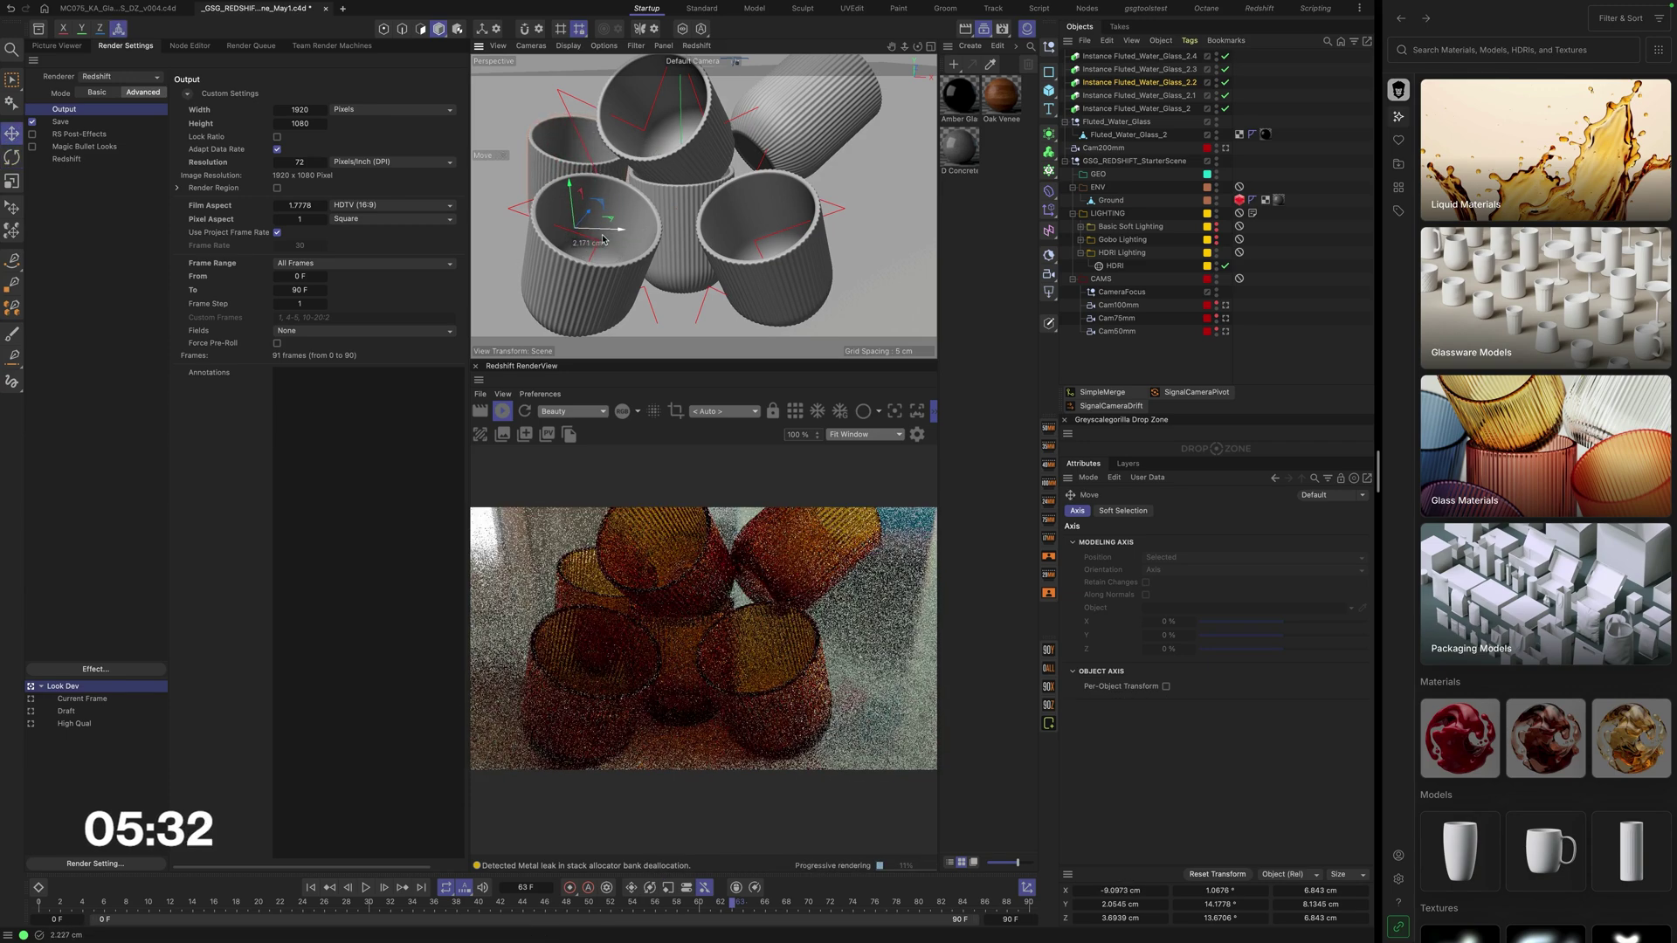
Step: Return to the Cam200mm view and shift the lower-right glass right and up
{"action": "left_click", "coordinate": [1225, 148]}
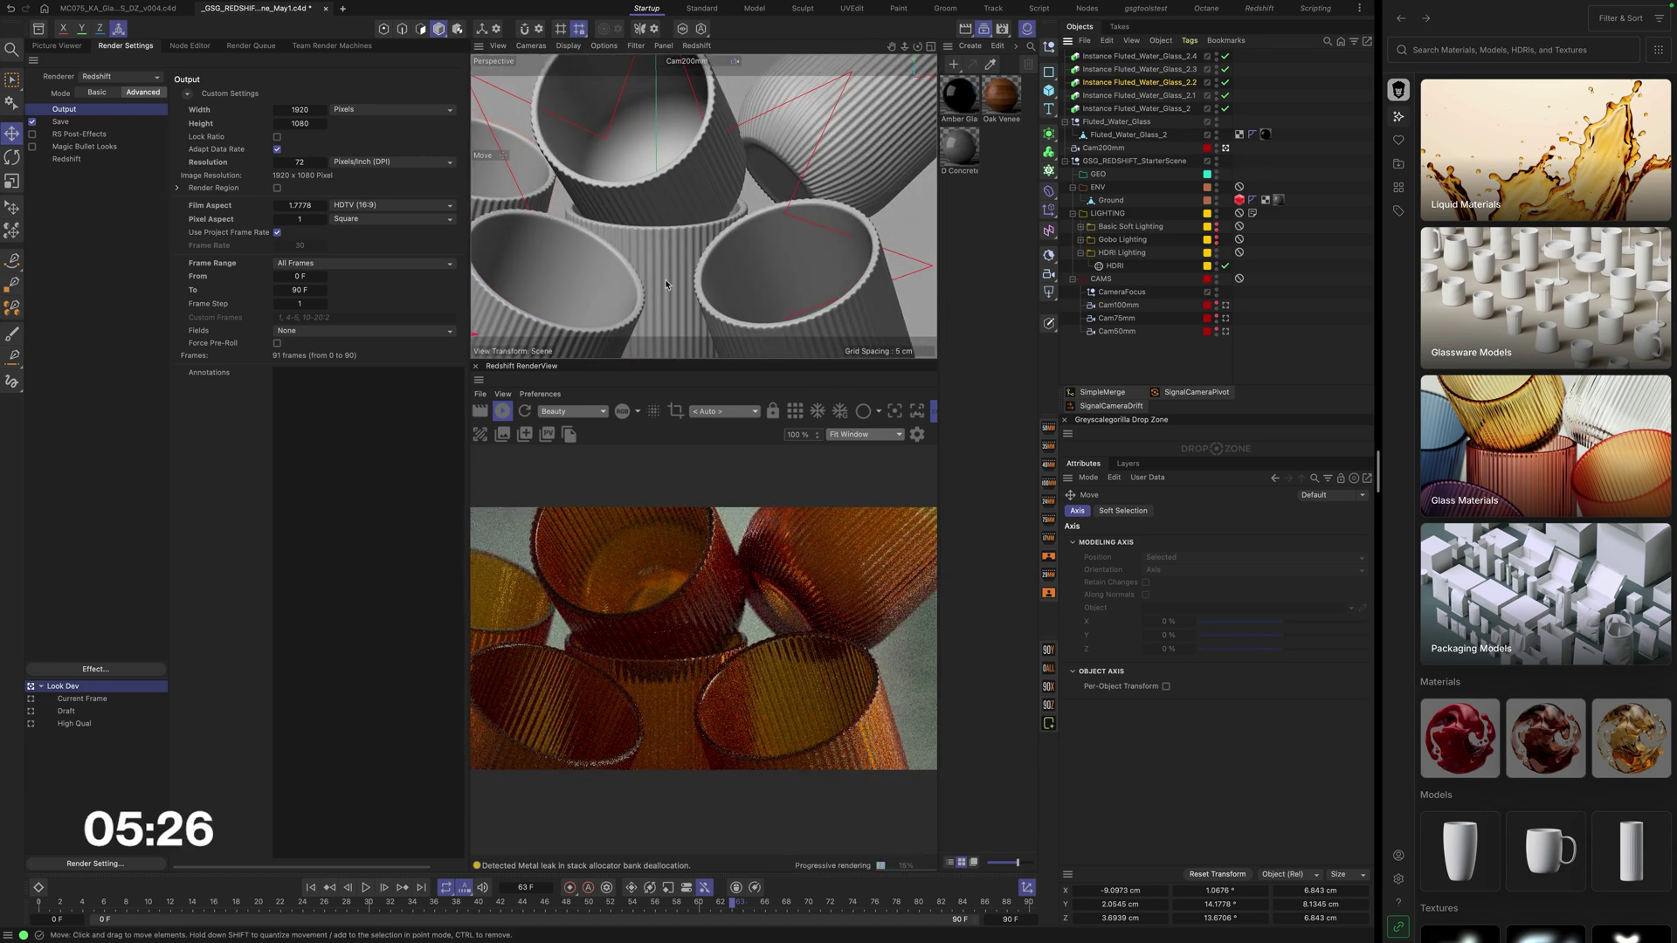
{"action": "left_click", "coordinate": [837, 317]}
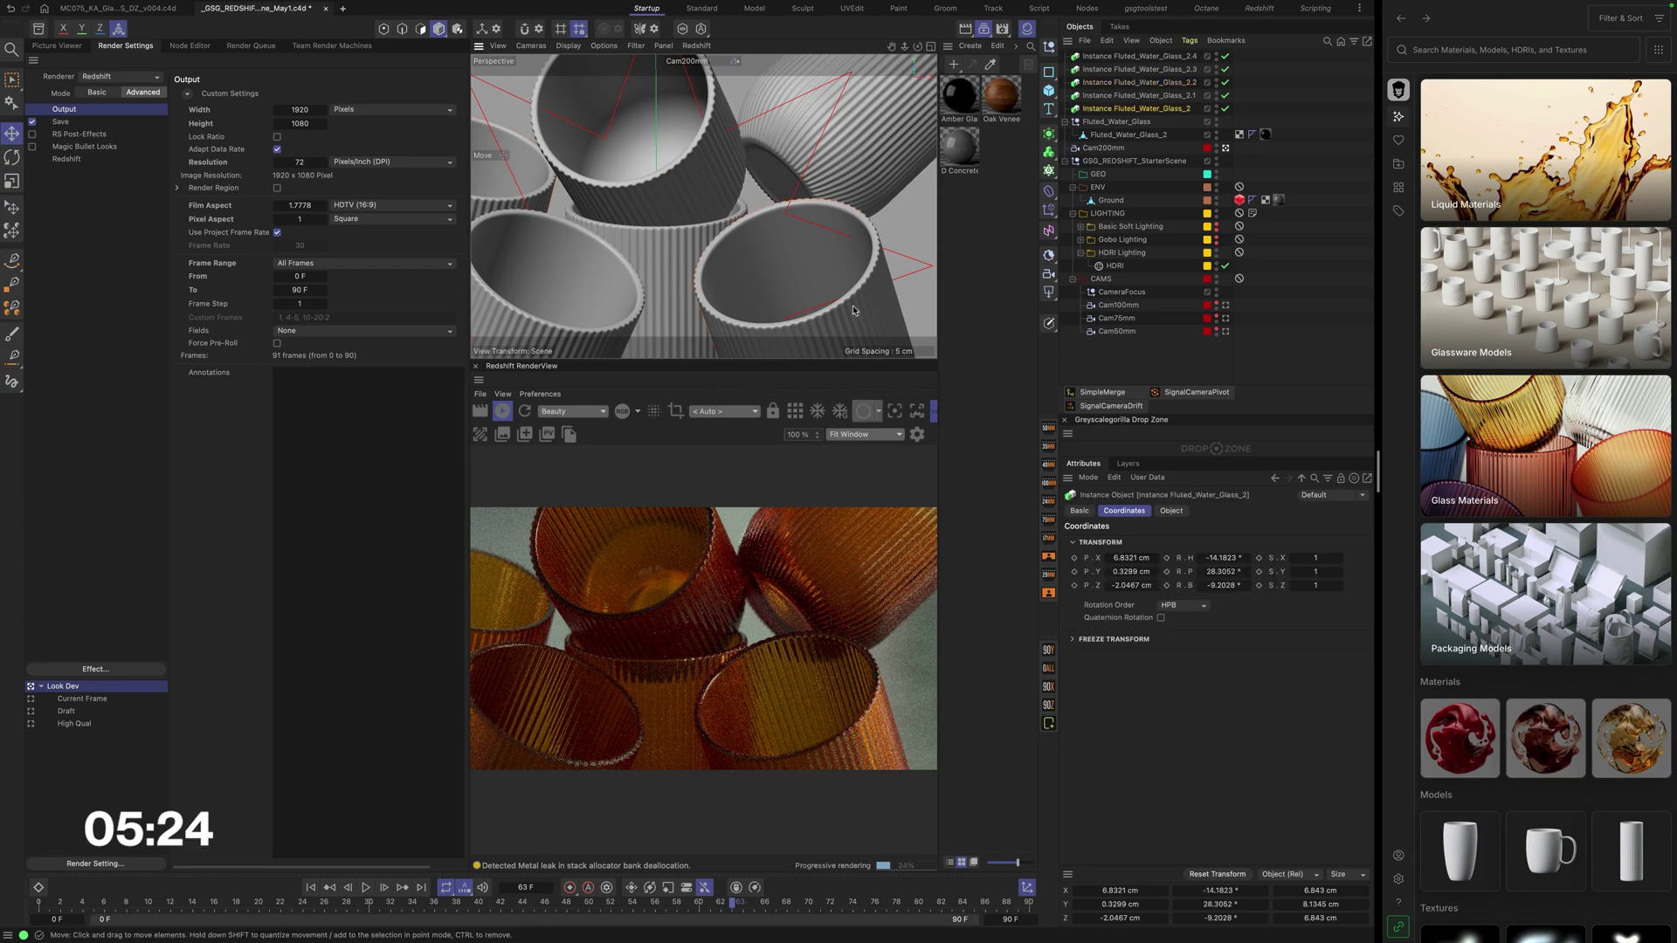
{"action": "left_click_drag", "start_coordinate": [759, 270], "coordinate": [808, 249]}
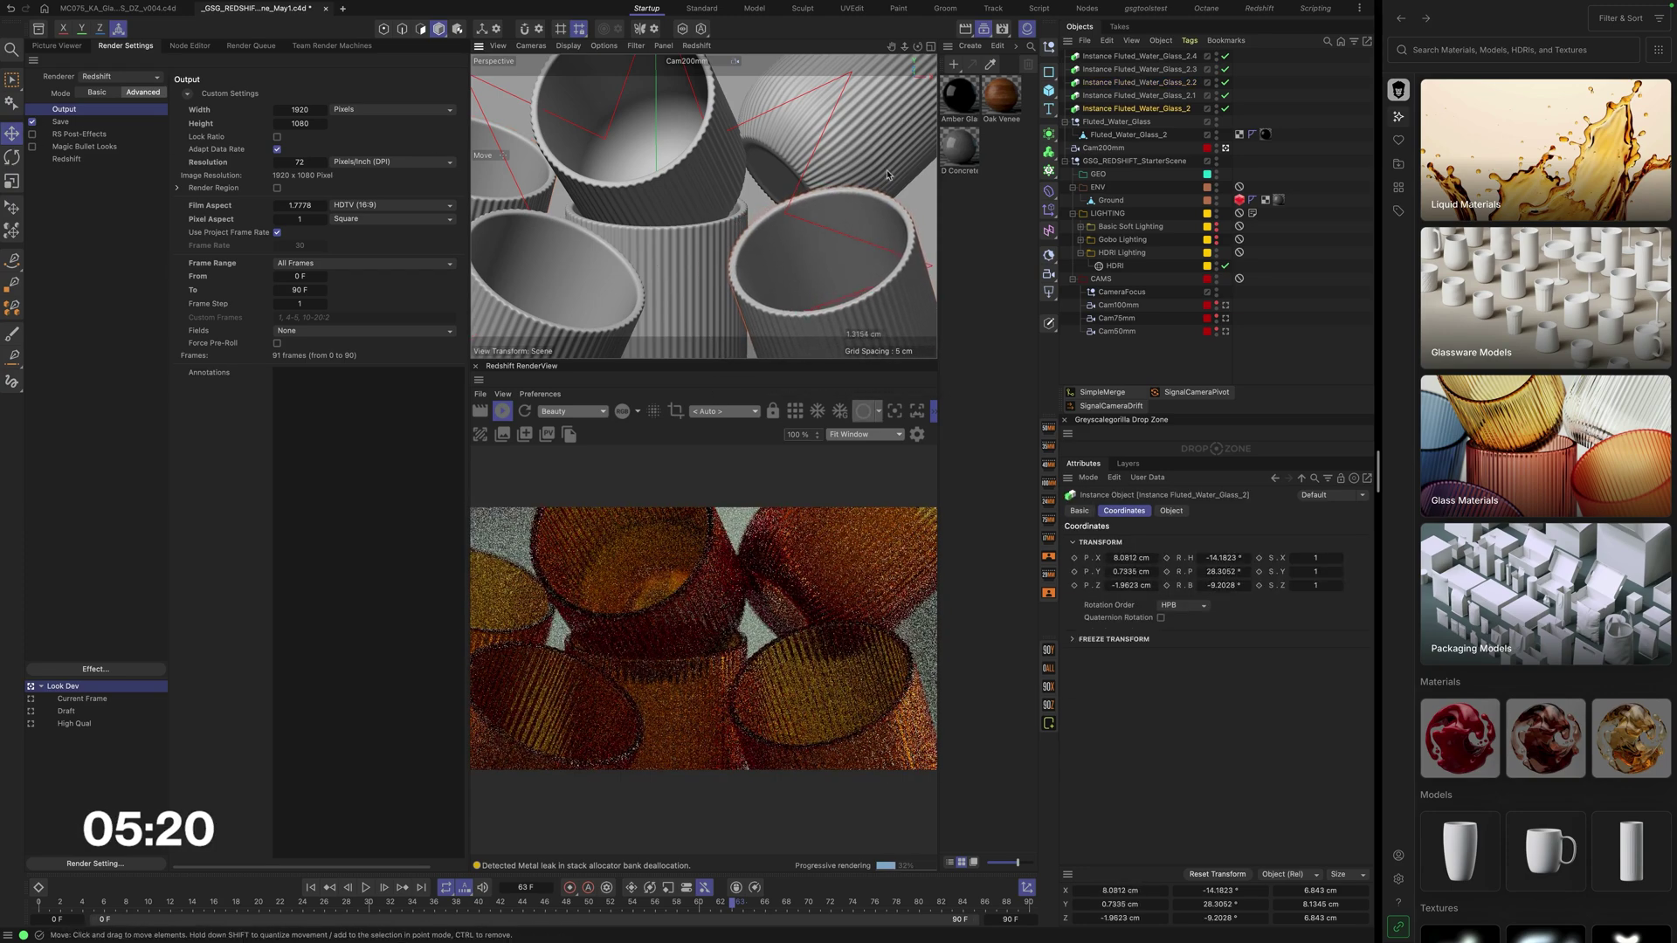
Step: Re-angle and move the upper-right glass, then lower the lower-right glass slightly
{"action": "left_click", "coordinate": [788, 188]}
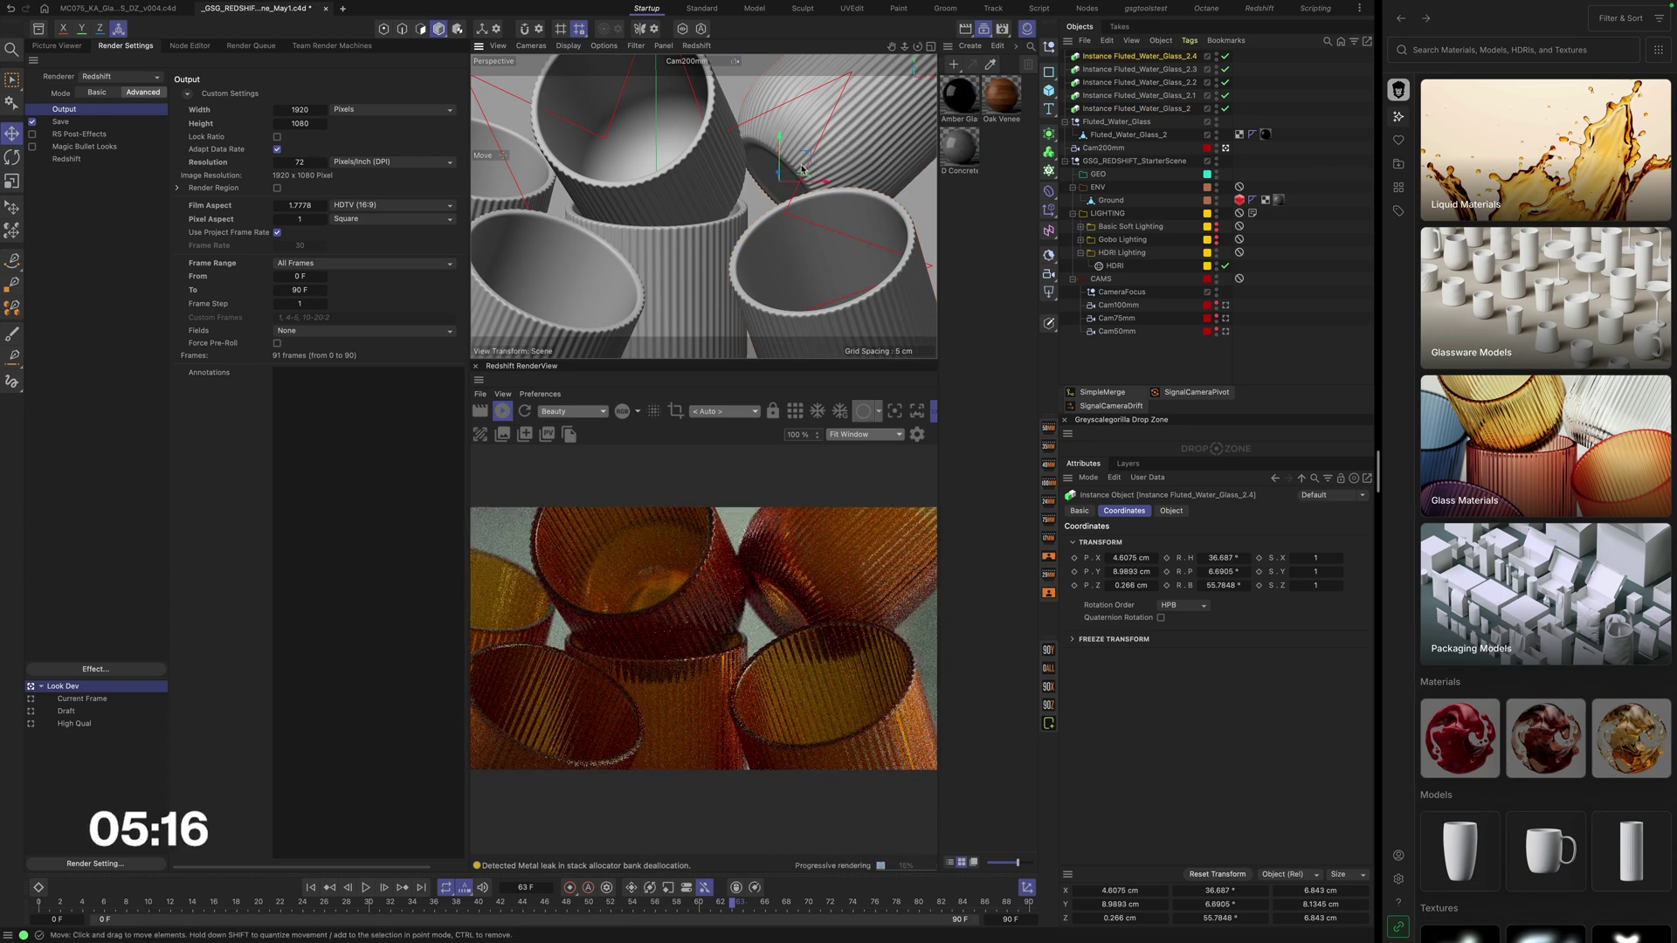
{"action": "key", "text": "r"}
{"action": "left_click_drag", "start_coordinate": [783, 179], "coordinate": [828, 238]}
{"action": "key", "text": "e"}
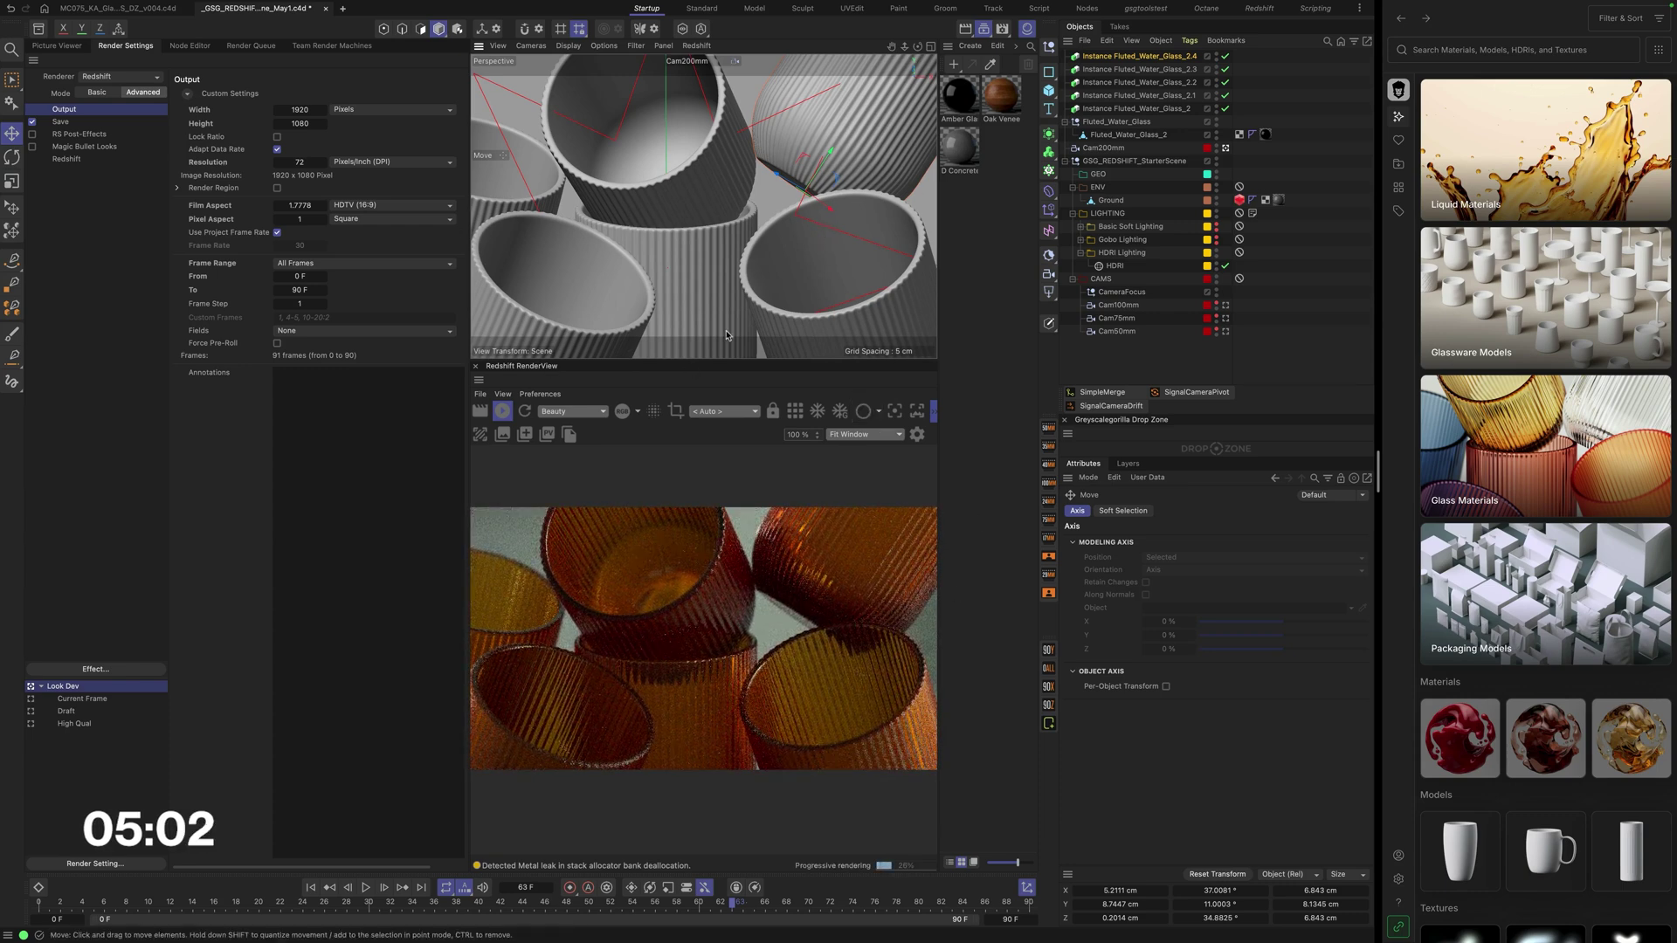
{"action": "mouse_move", "coordinate": [822, 183]}
{"action": "left_mouse_down"}
{"action": "mouse_move", "coordinate": [838, 214]}
{"action": "mouse_move", "coordinate": [799, 186]}
{"action": "left_mouse_up"}
{"action": "left_click", "coordinate": [858, 297]}
{"action": "left_click_drag", "start_coordinate": [853, 296], "coordinate": [849, 299]}
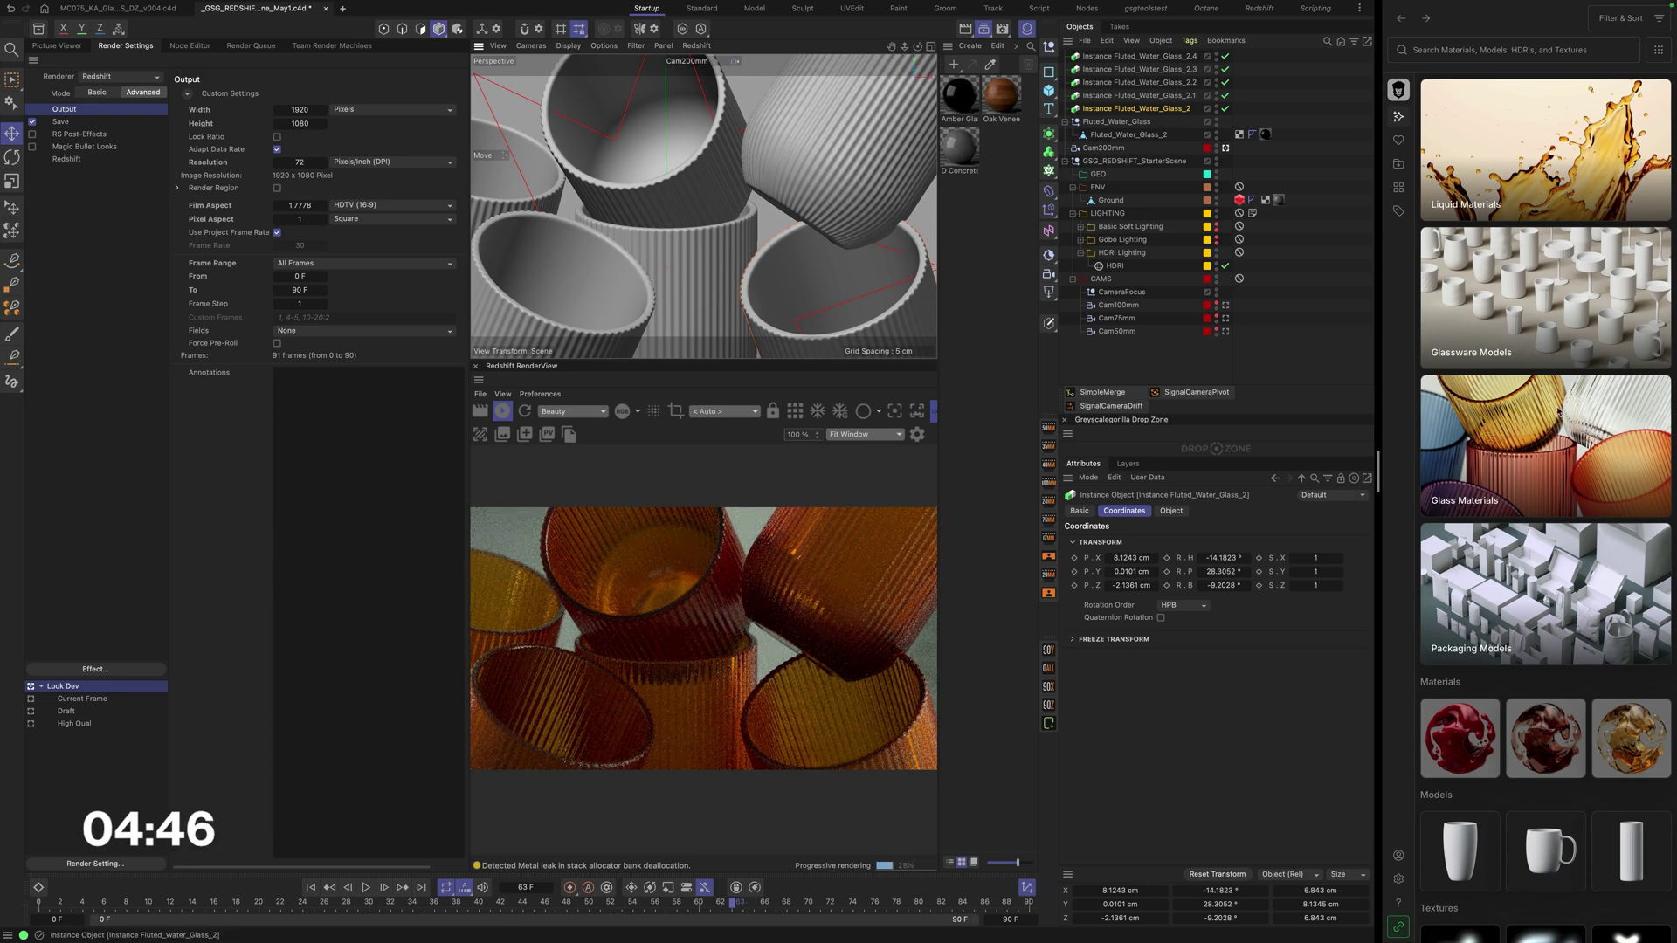
Step: Open Glass Materials and send Geraldine and Kelp glass into the scene
{"action": "left_click", "coordinate": [1551, 447]}
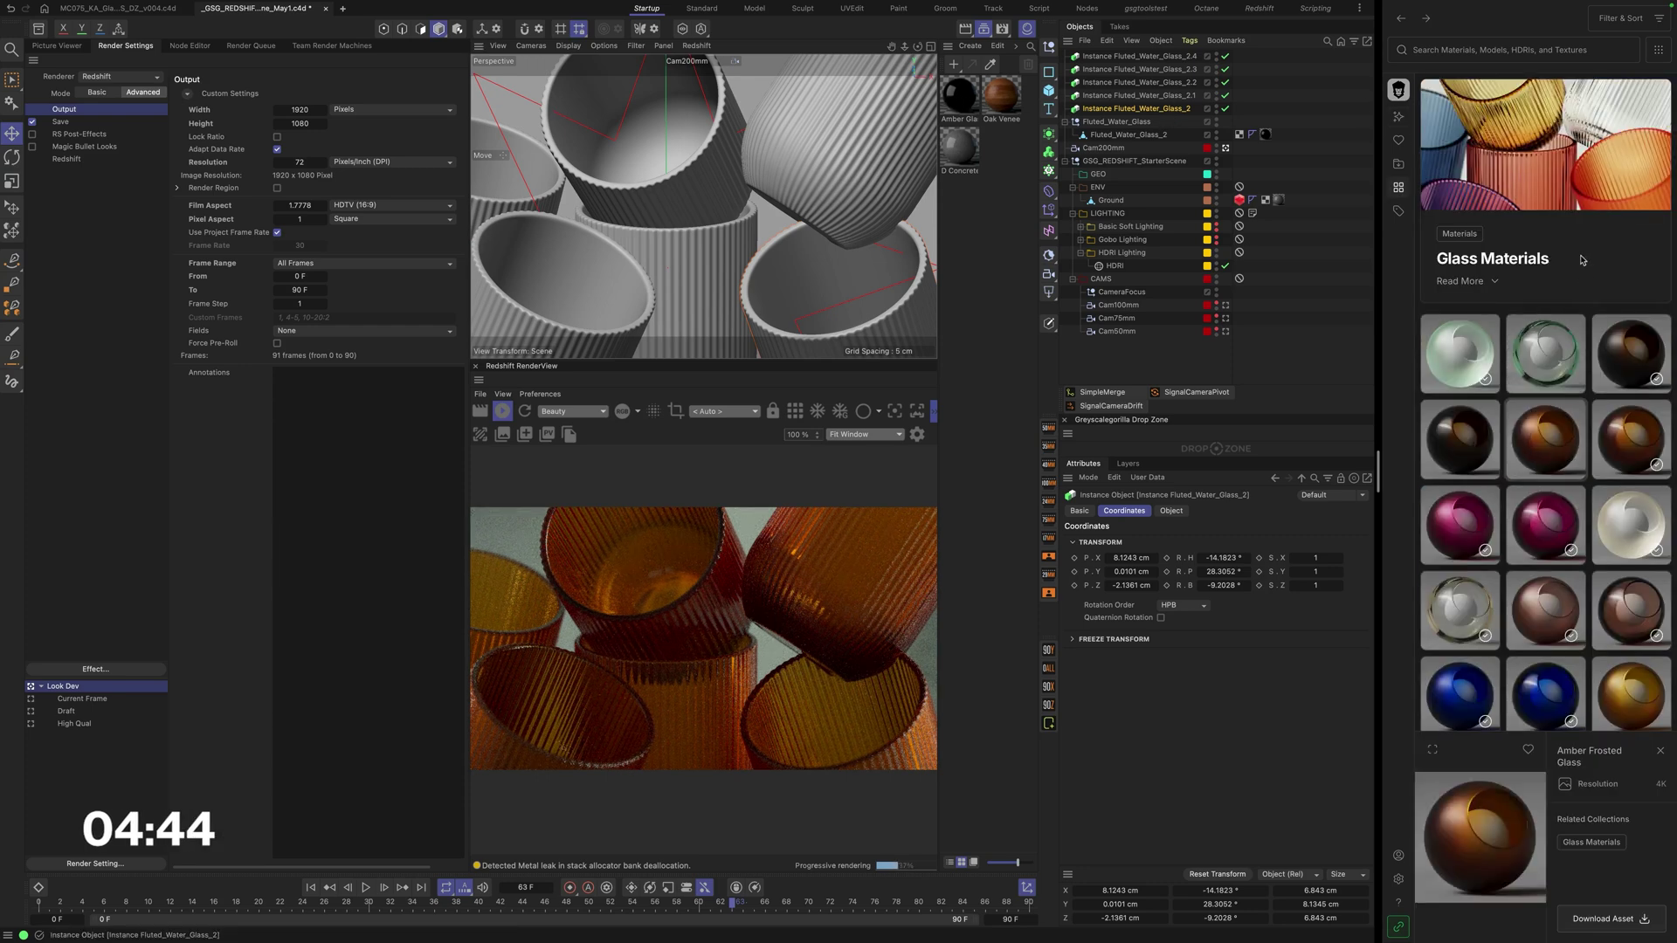
{"action": "scroll", "coordinate": [1476, 469], "scroll_direction": "down", "scroll_amount": 6}
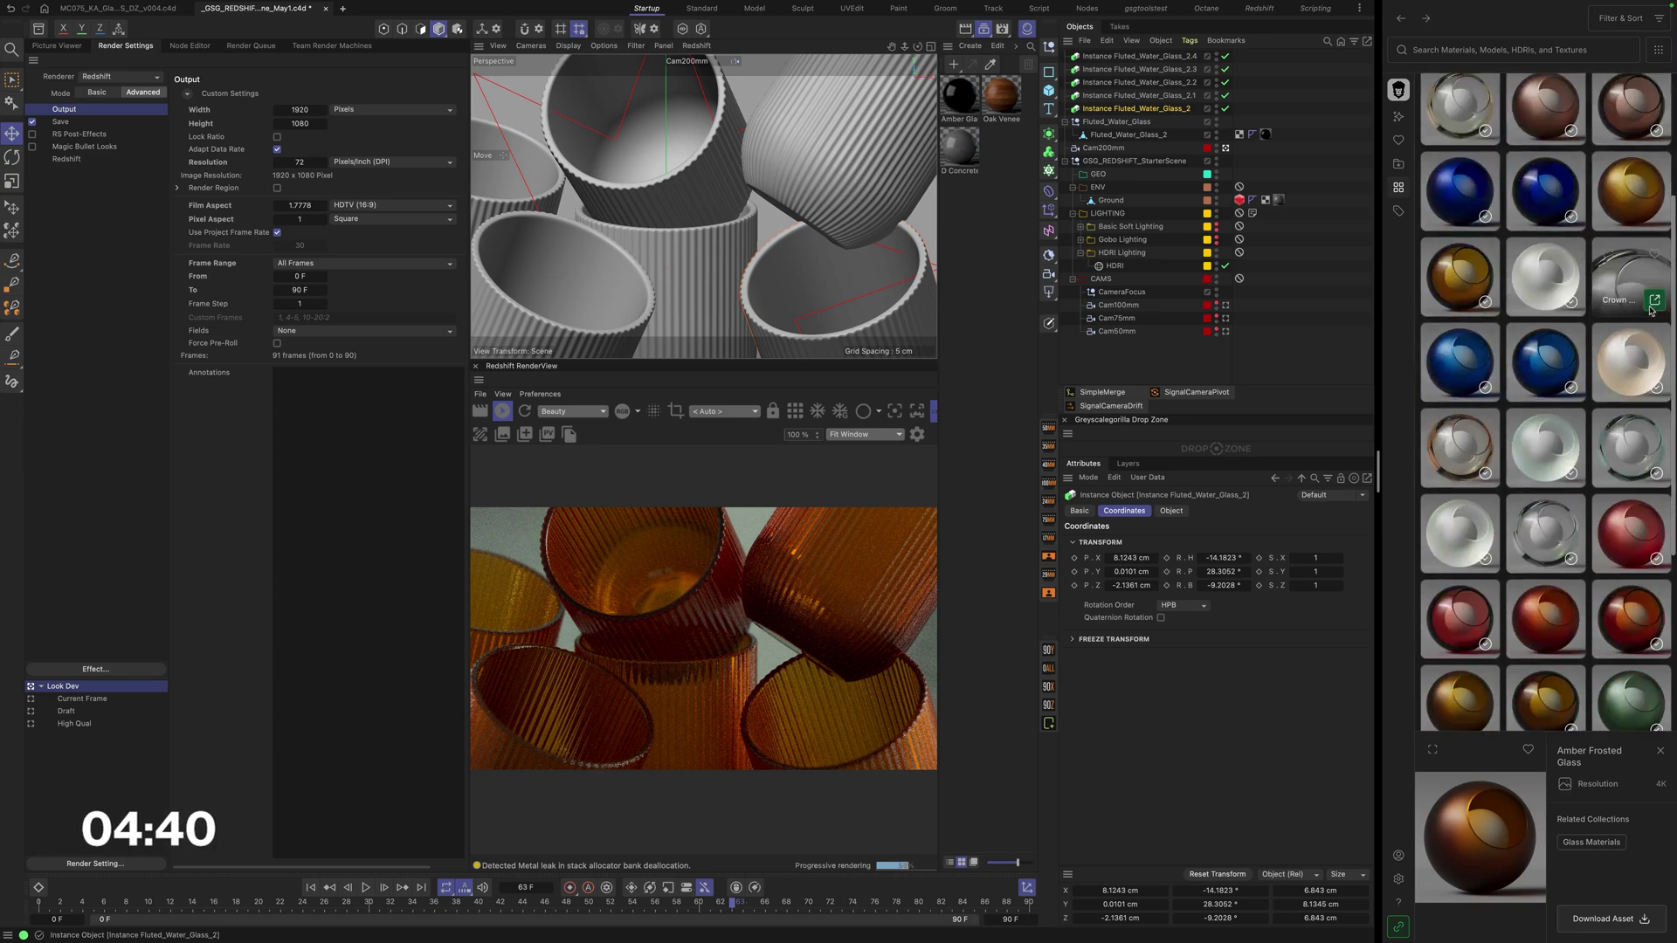
{"action": "scroll", "coordinate": [1642, 306], "scroll_direction": "down", "scroll_amount": 5}
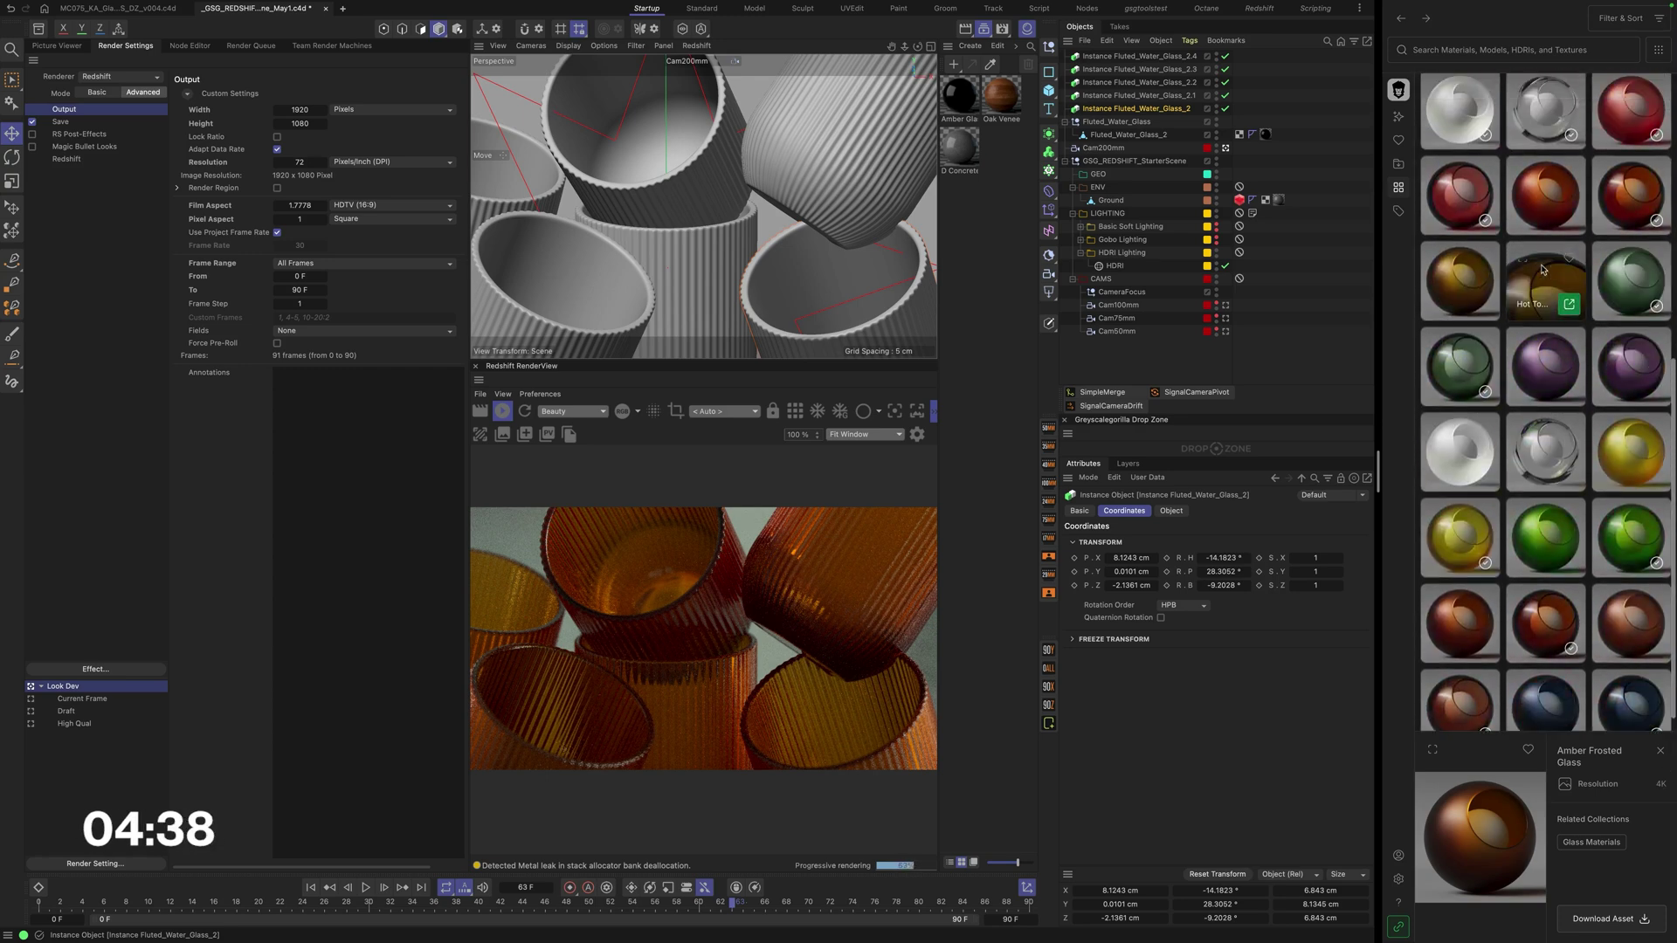
{"action": "mouse_move", "coordinate": [1485, 225]}
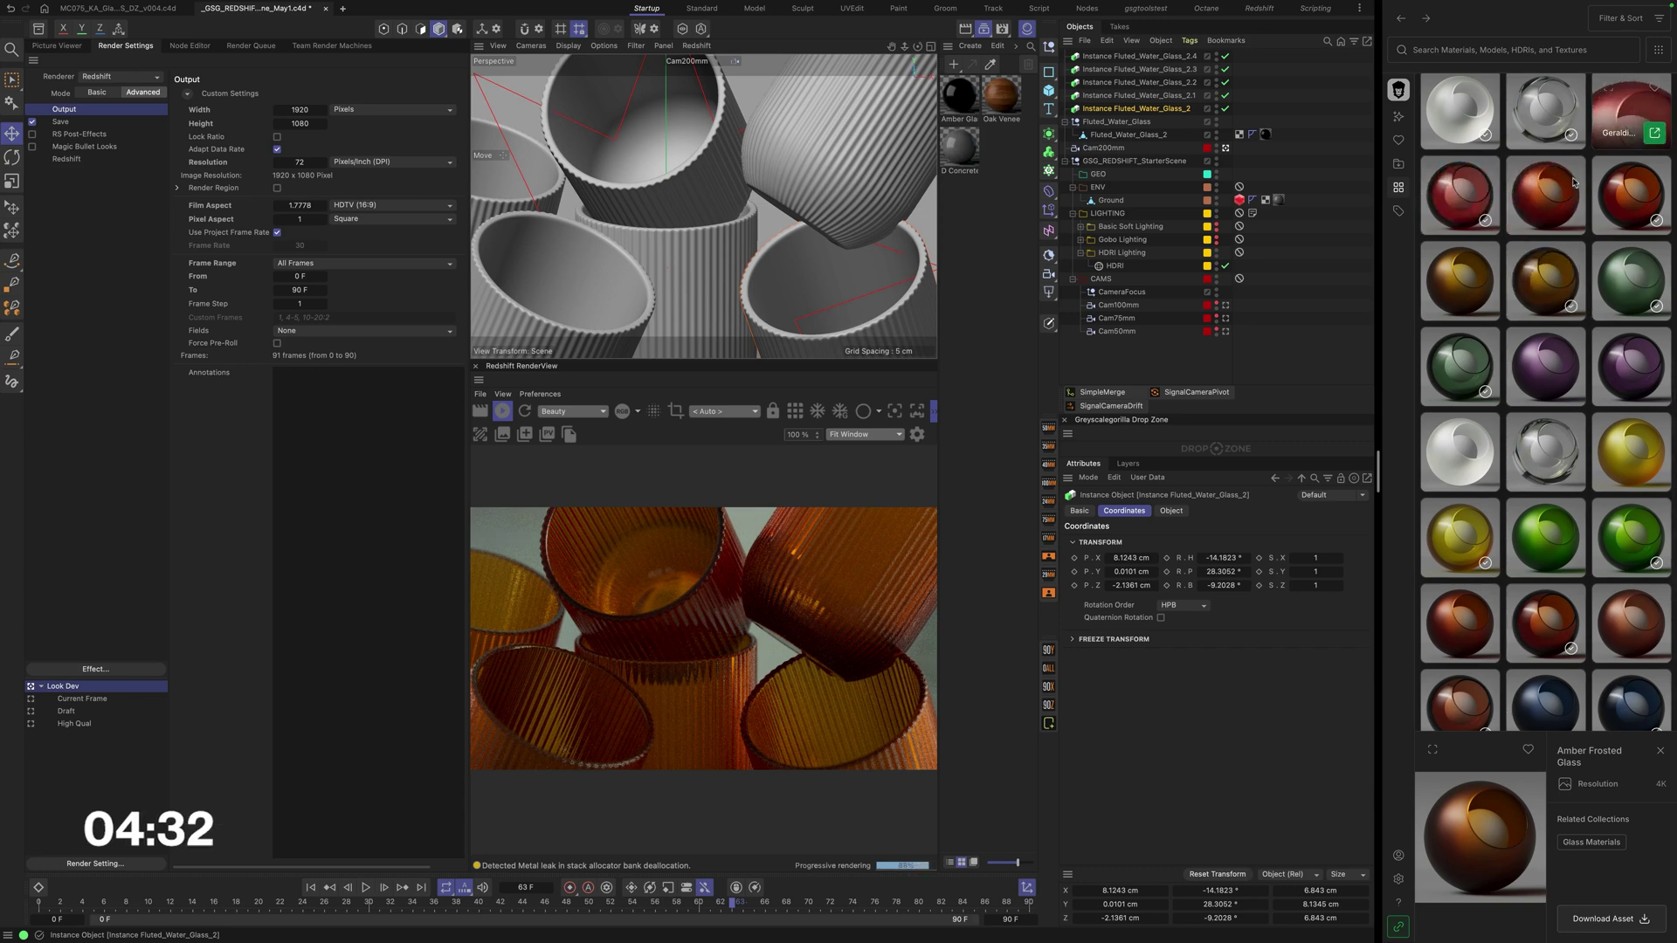
{"action": "left_click", "coordinate": [1484, 219]}
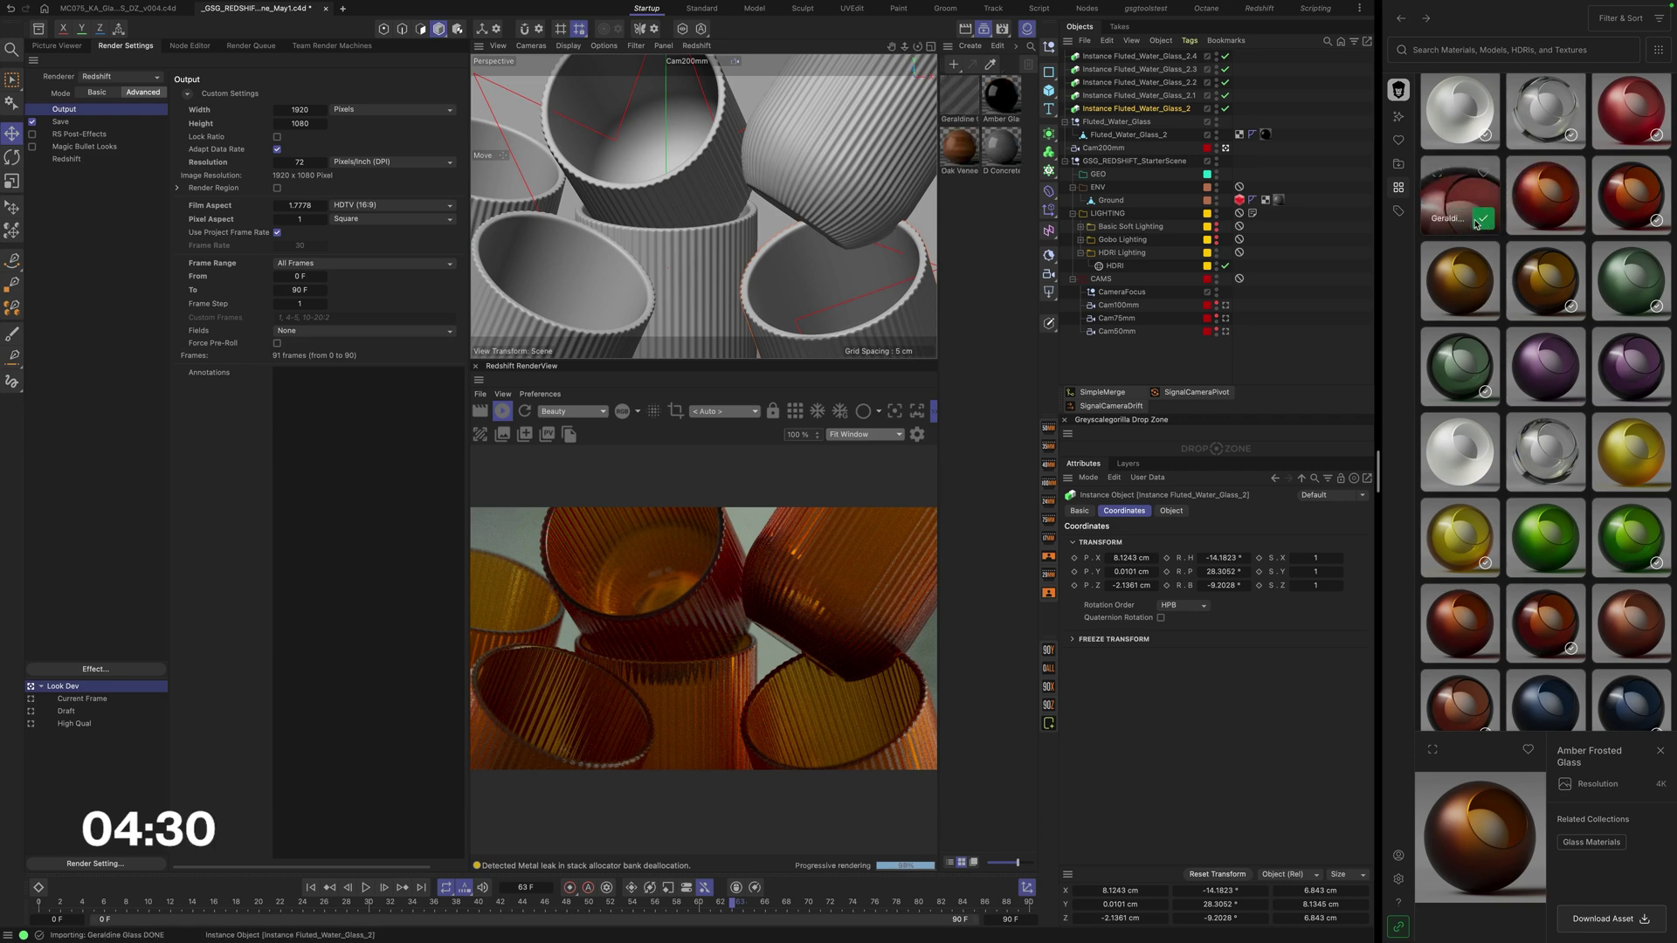
{"action": "mouse_move", "coordinate": [1643, 221]}
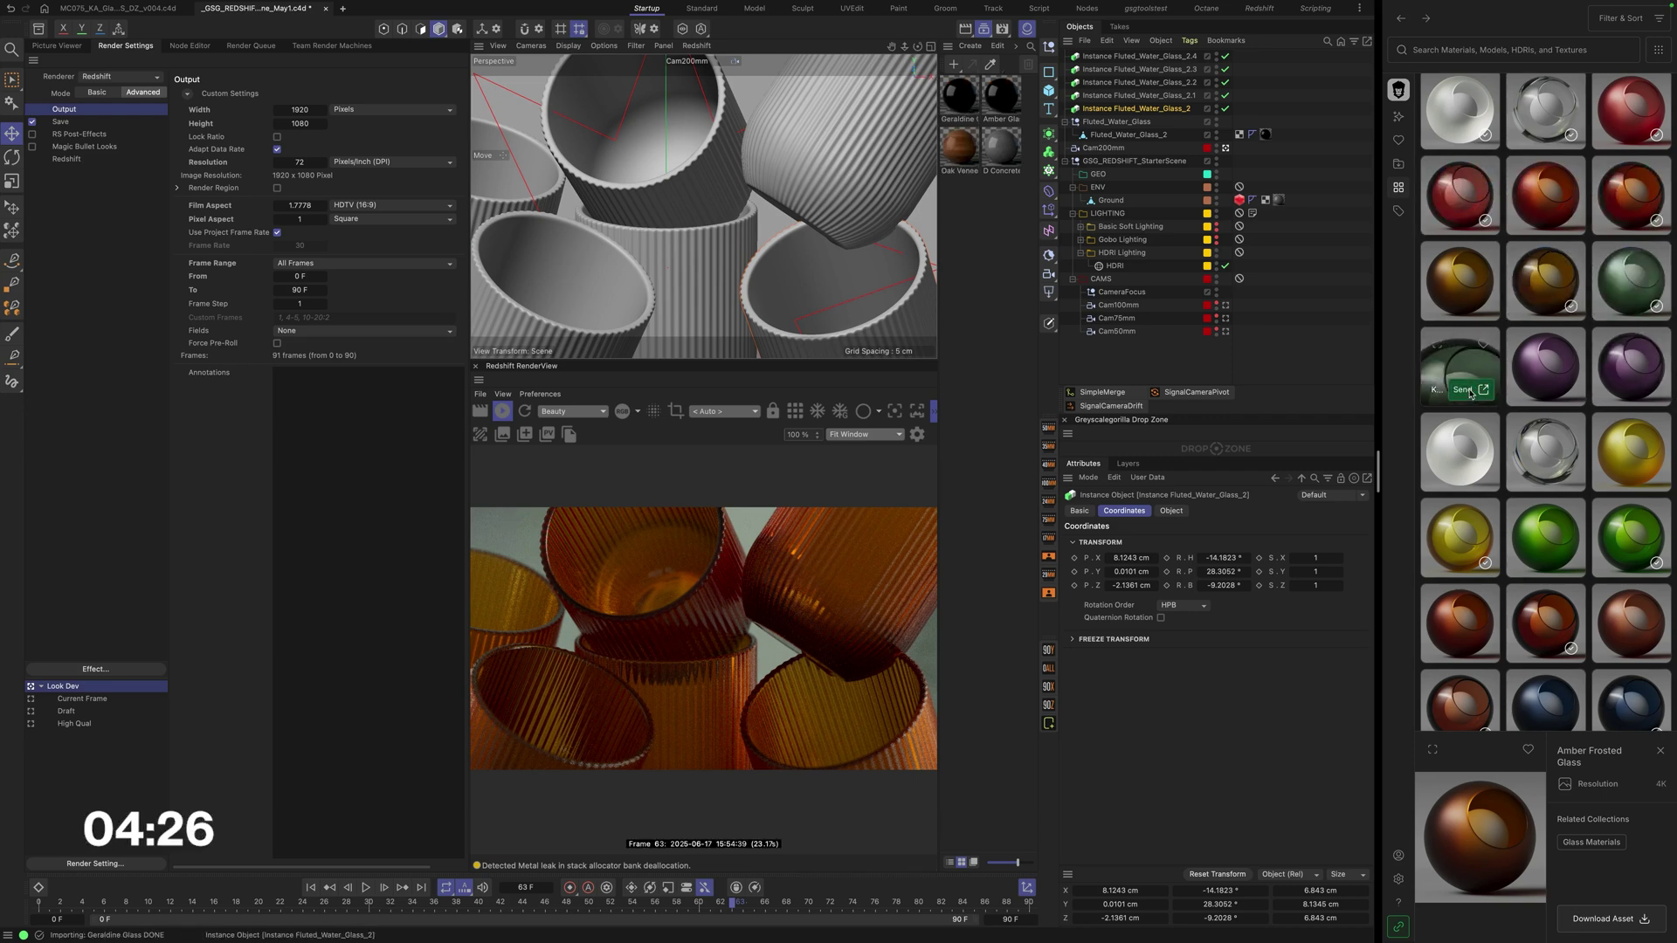
{"action": "left_click", "coordinate": [1471, 393]}
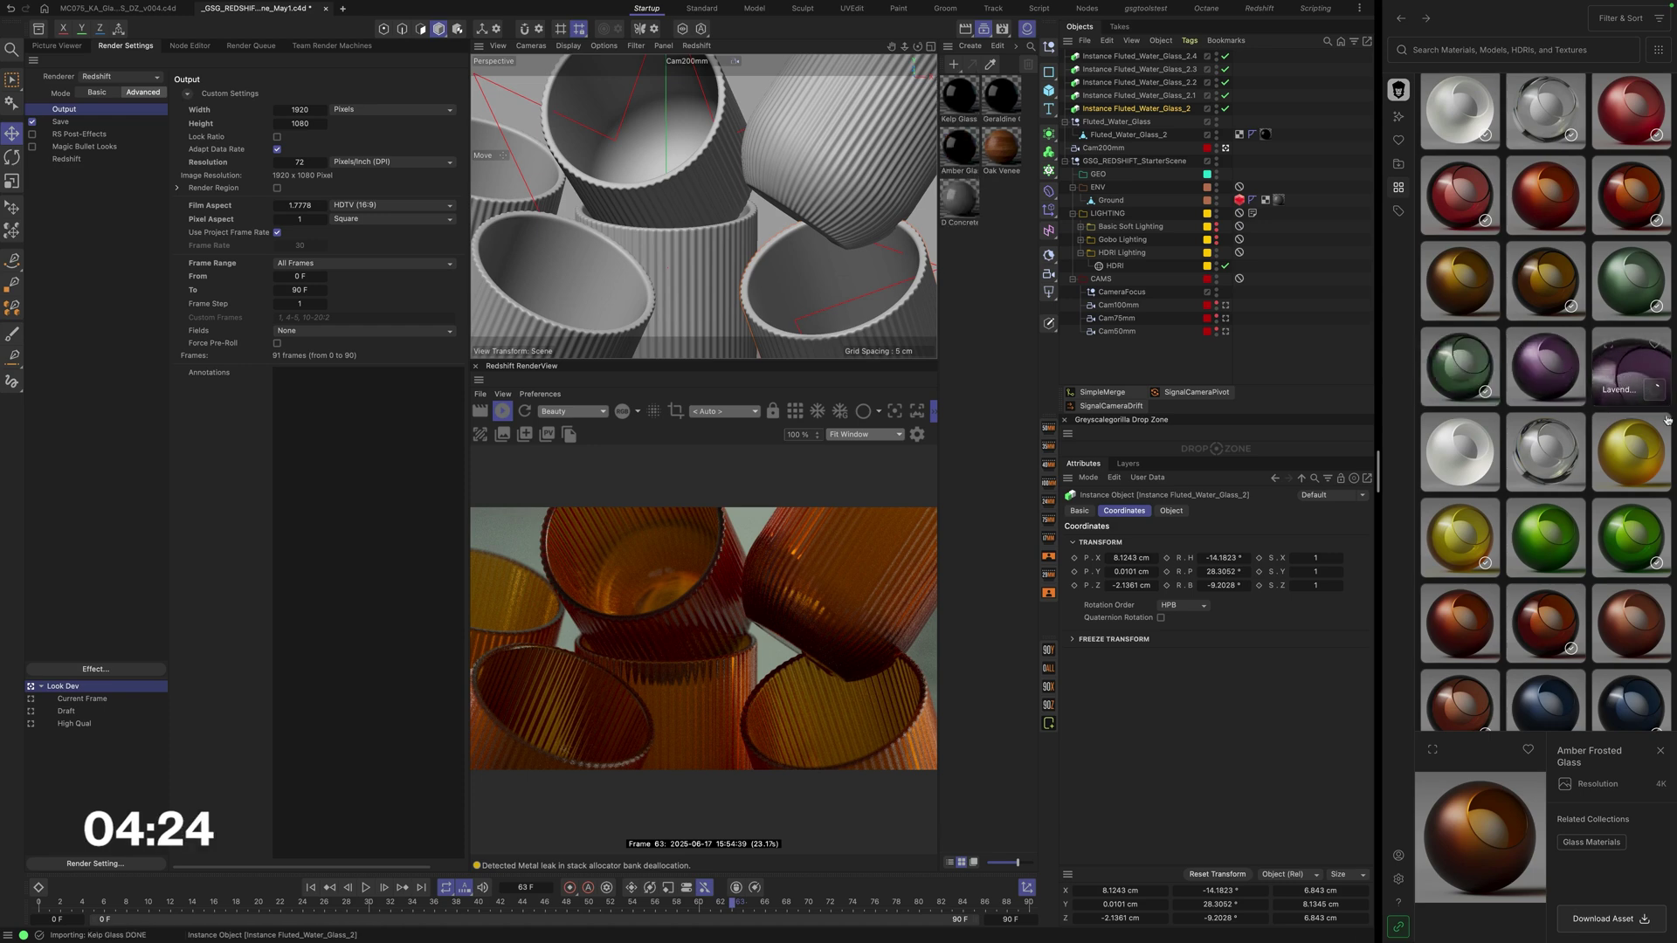
Step: Send Lavender Purple, Lemonade, Limeade and Soda Lime glass materials into the scene
{"action": "left_click", "coordinate": [1655, 393]}
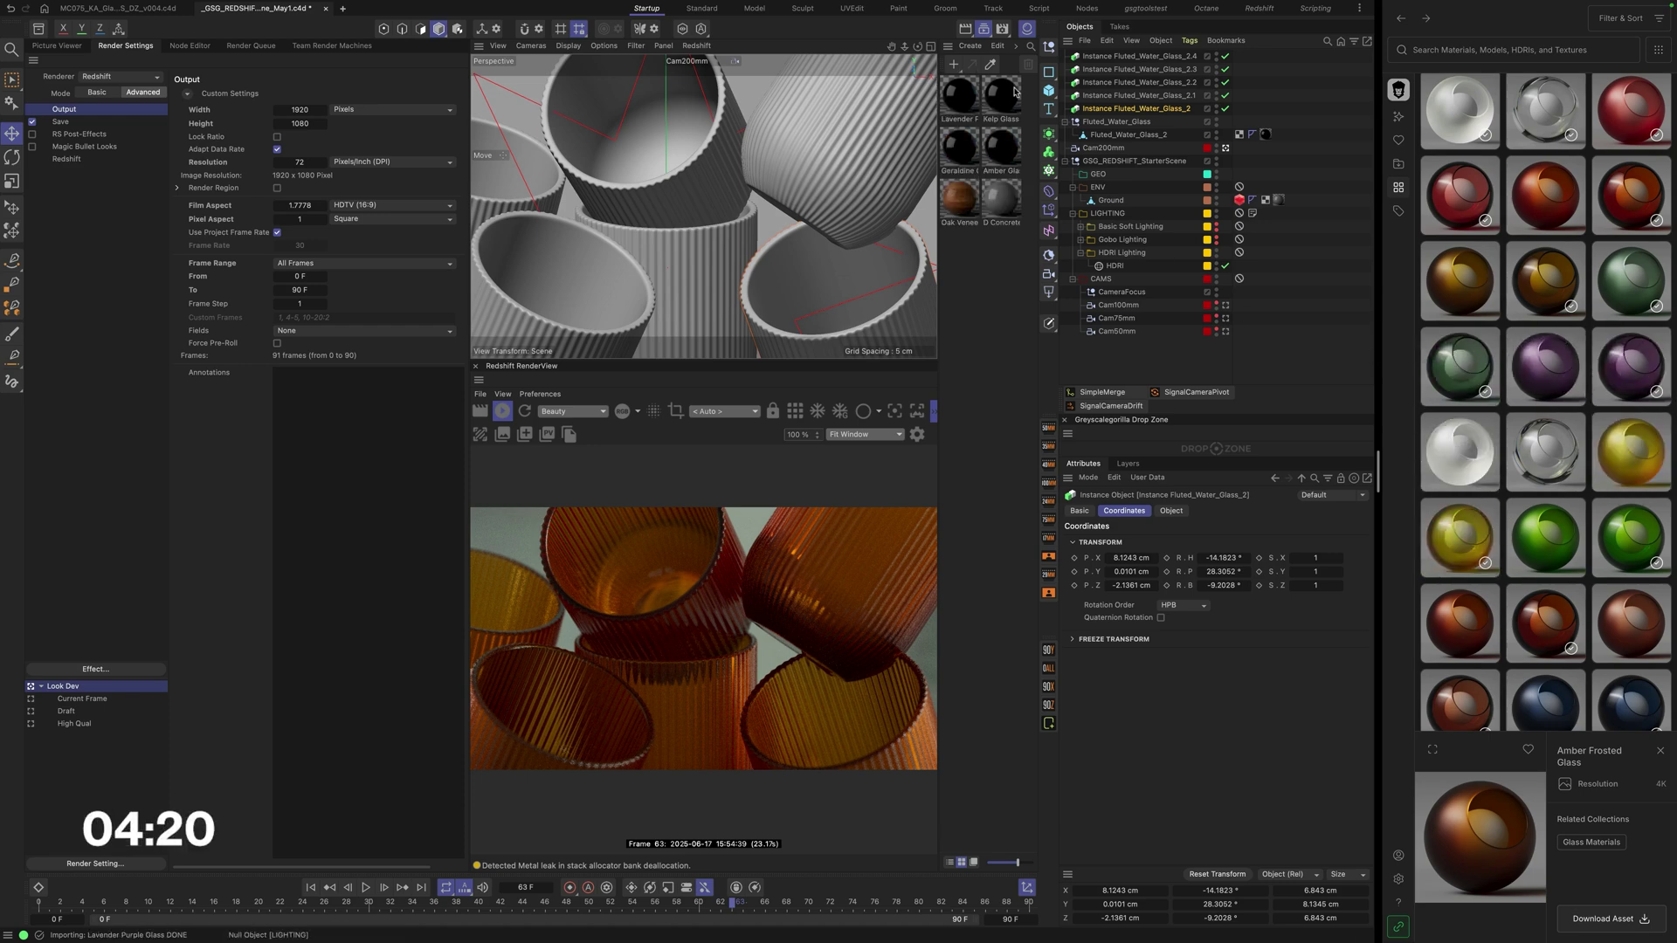
{"action": "left_click", "coordinate": [1476, 563]}
{"action": "mouse_move", "coordinate": [1654, 568]}
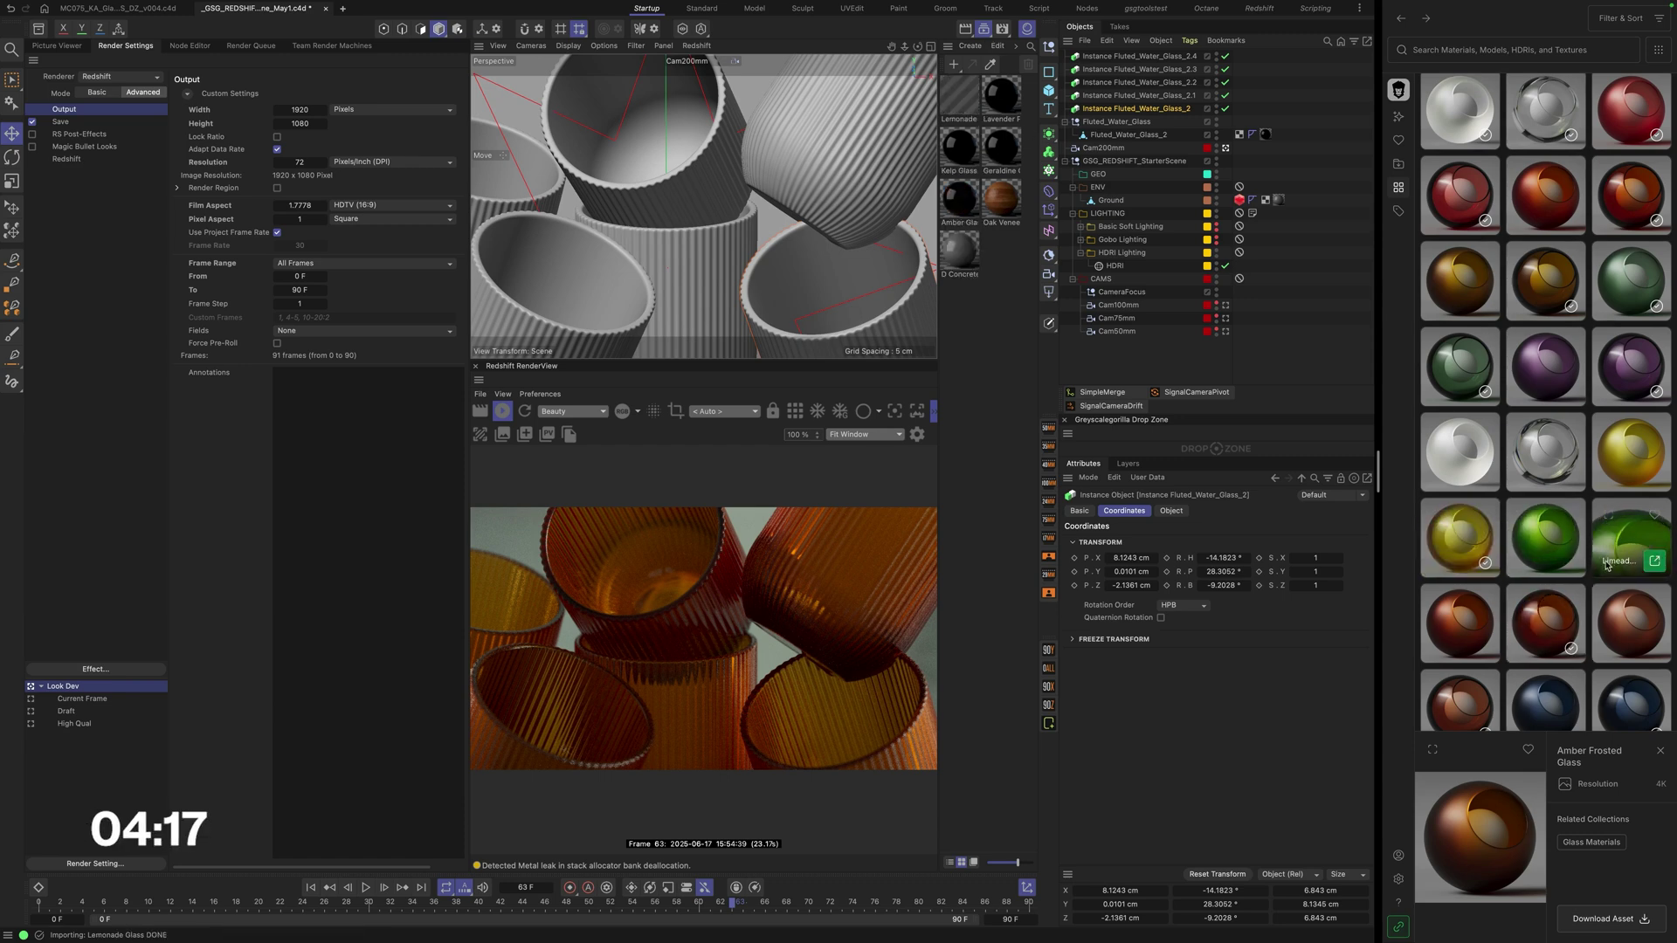
{"action": "left_click", "coordinate": [1654, 563]}
{"action": "scroll", "coordinate": [1489, 657], "scroll_direction": "down", "scroll_amount": 3}
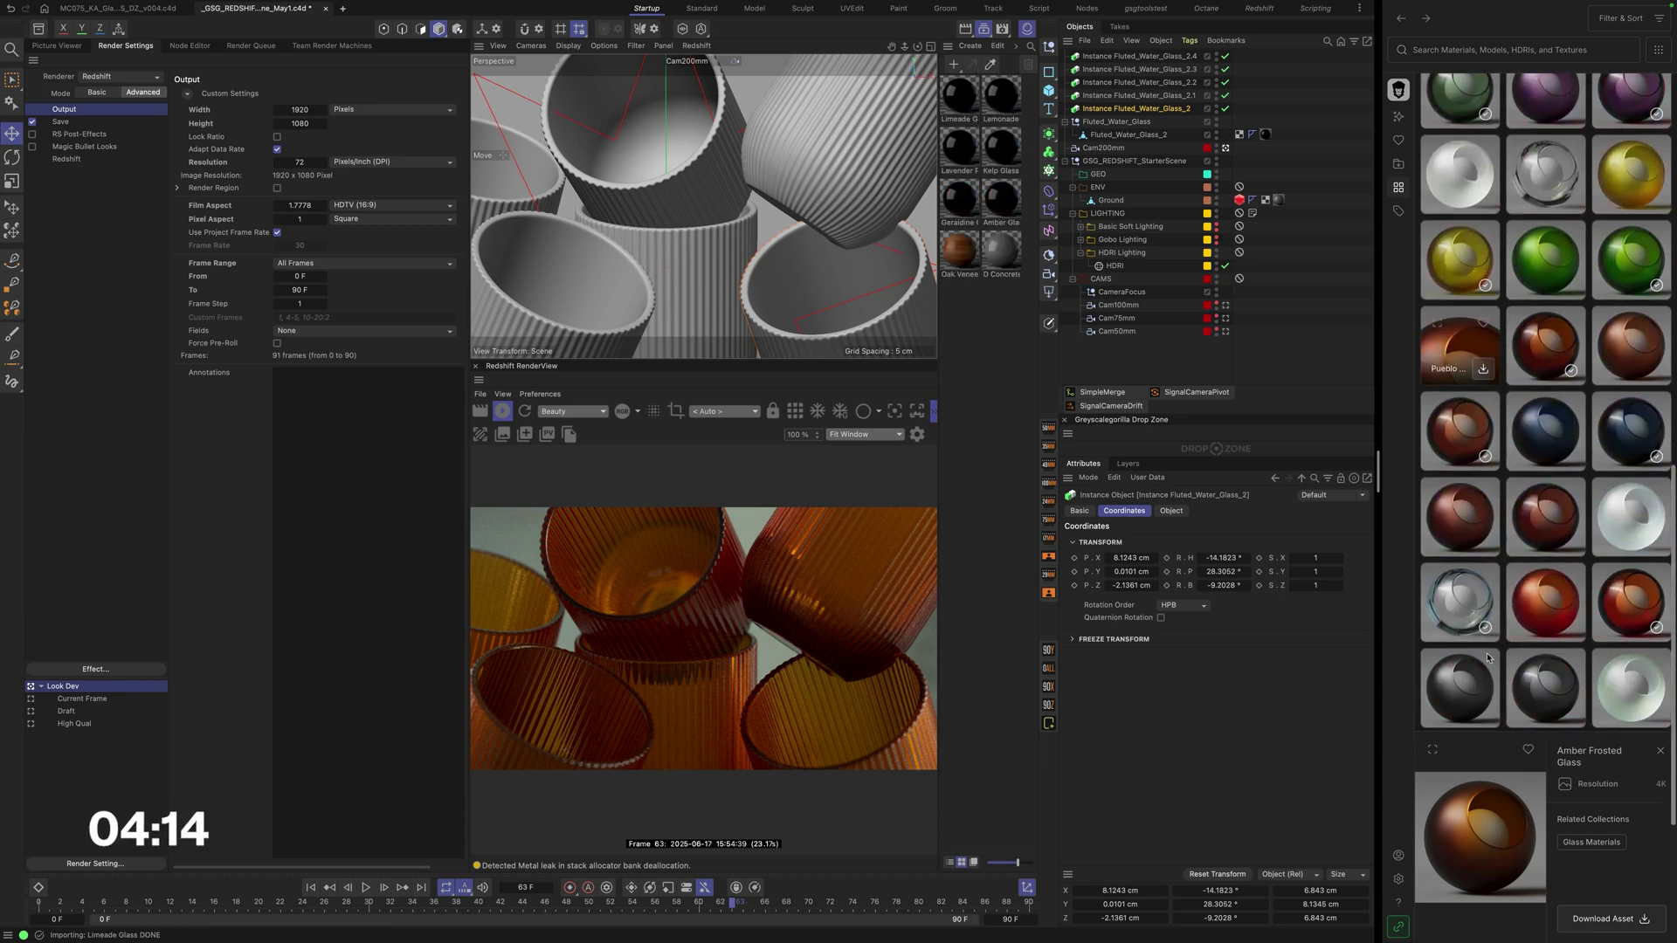
{"action": "mouse_move", "coordinate": [1549, 533]}
{"action": "scroll", "coordinate": [1548, 534], "scroll_direction": "down", "scroll_amount": 1}
{"action": "scroll", "coordinate": [1547, 506], "scroll_direction": "down", "scroll_amount": 2}
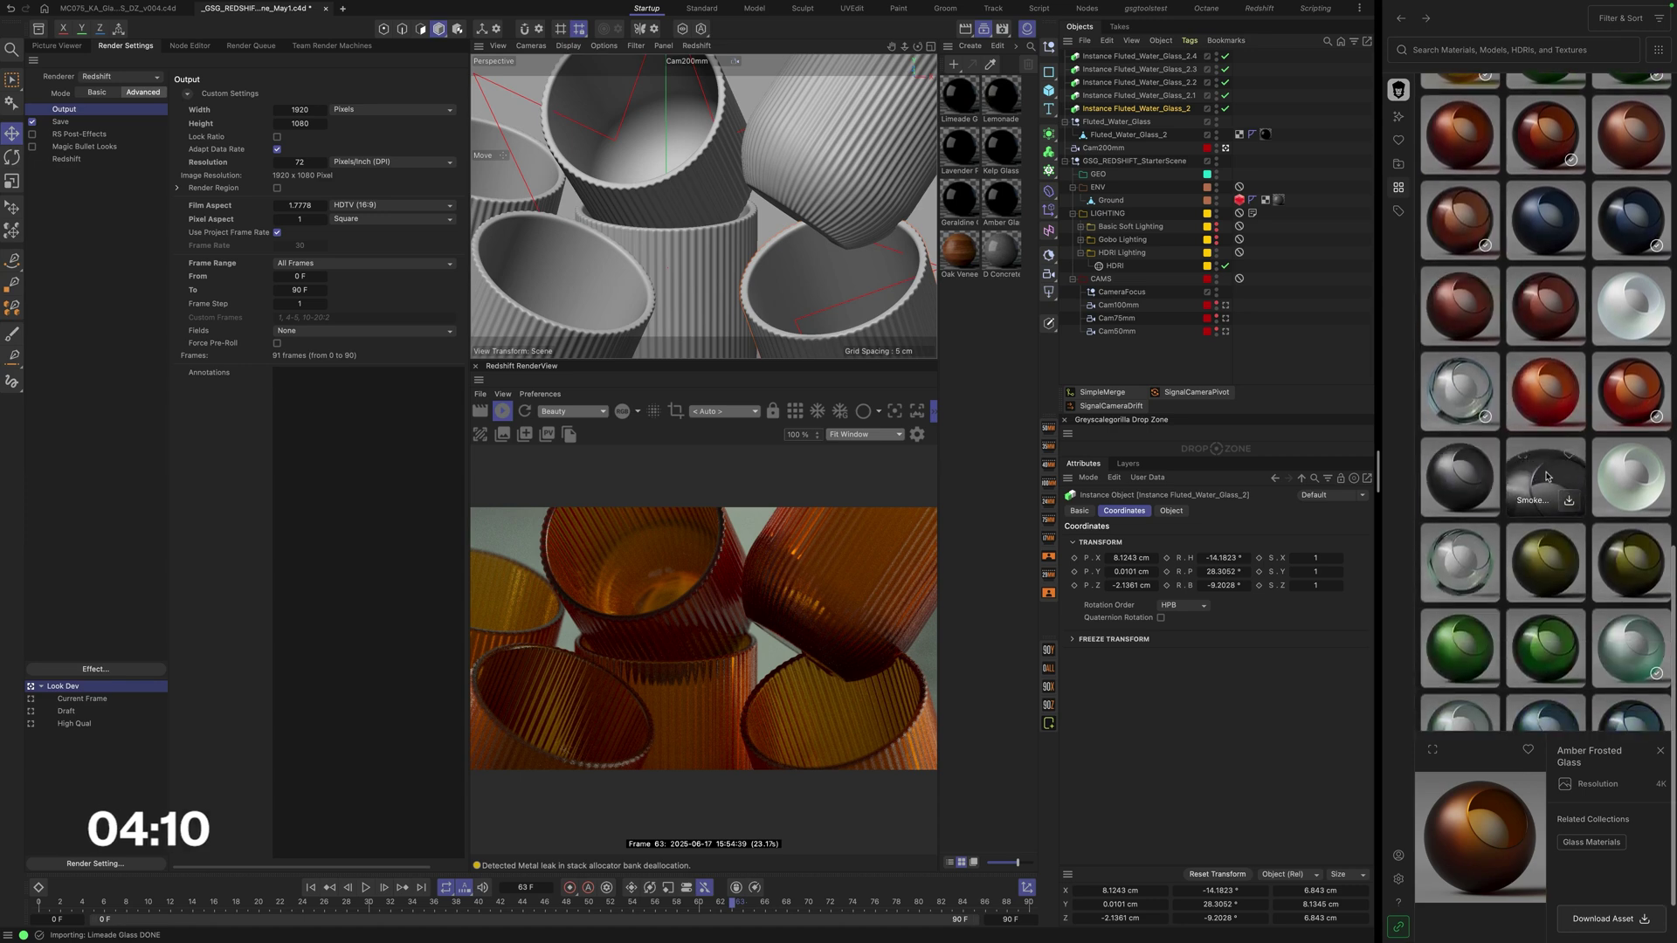
{"action": "scroll", "coordinate": [1595, 587], "scroll_direction": "down", "scroll_amount": 1}
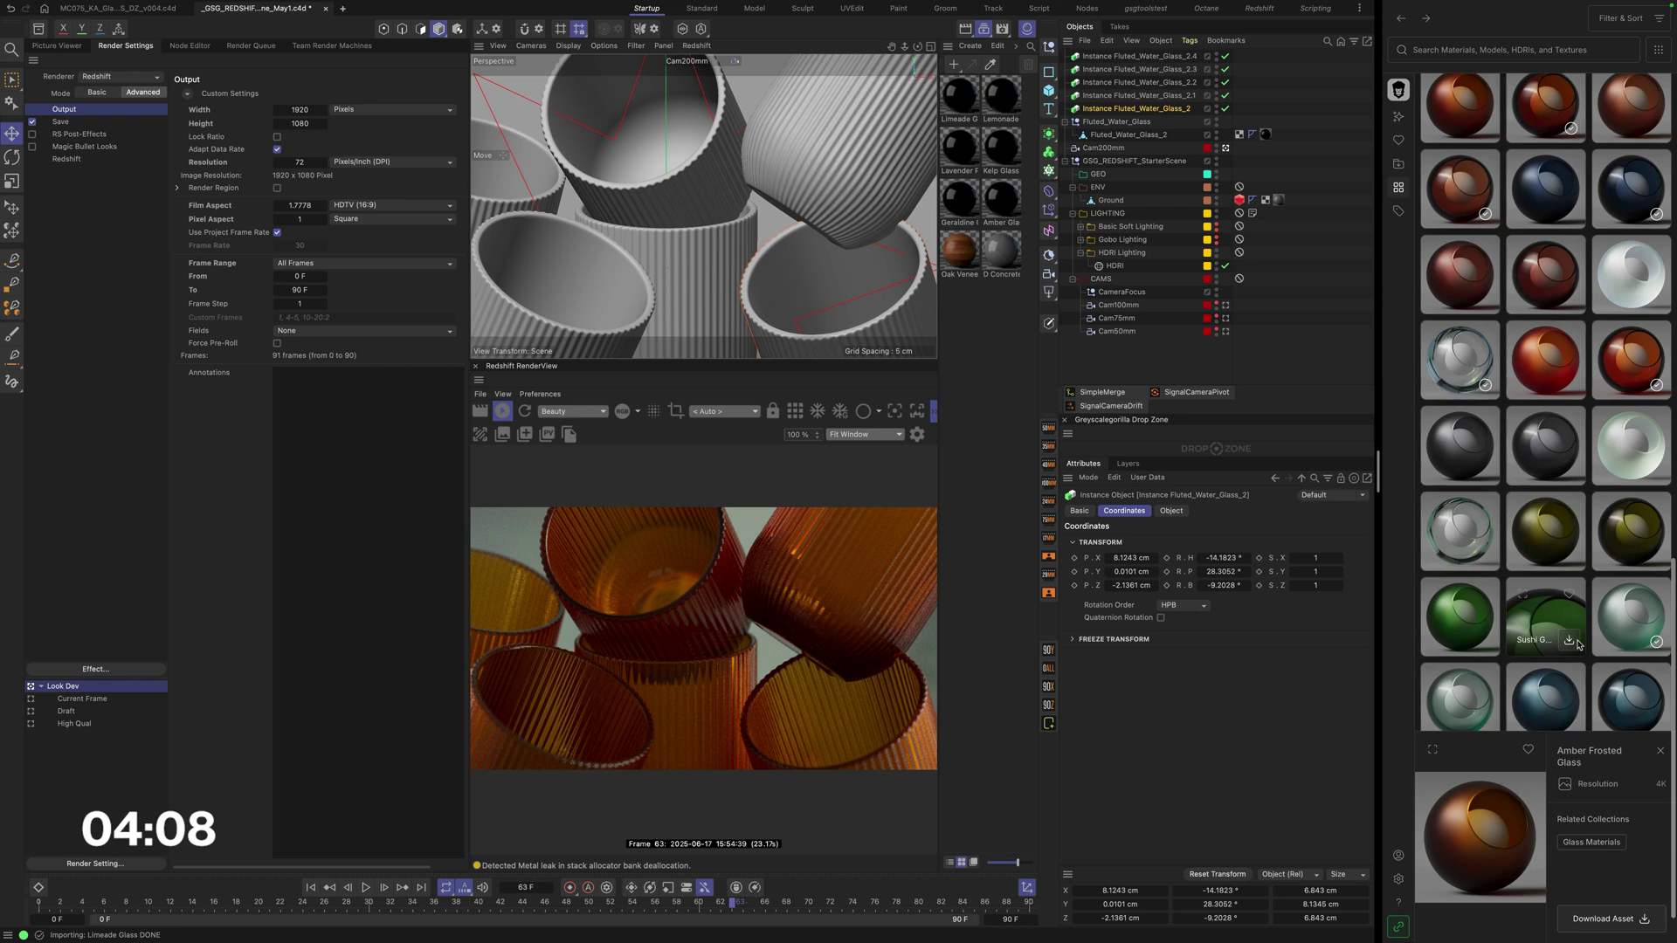
{"action": "left_click", "coordinate": [1484, 557]}
{"action": "scroll", "coordinate": [1484, 559], "scroll_direction": "down", "scroll_amount": 2}
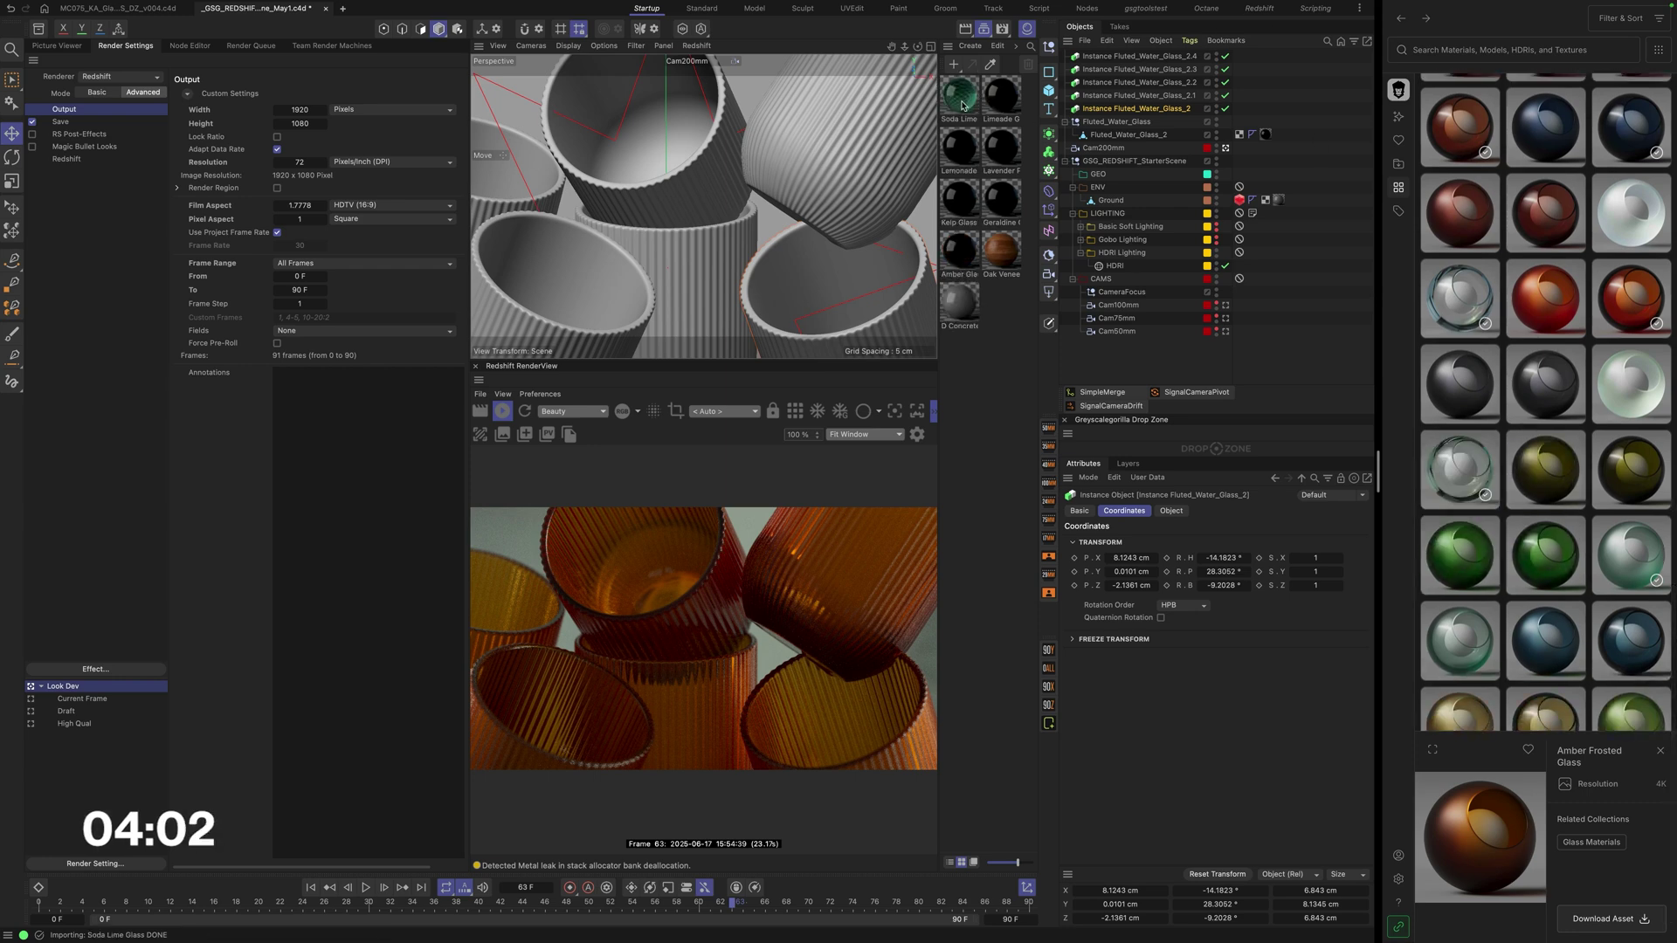
Step: Put Soda Lime Glass on one instance, then group Fluted_Water_Glass under a Null carrying Amber Glass
{"action": "left_click_drag", "start_coordinate": [962, 105], "coordinate": [621, 199]}
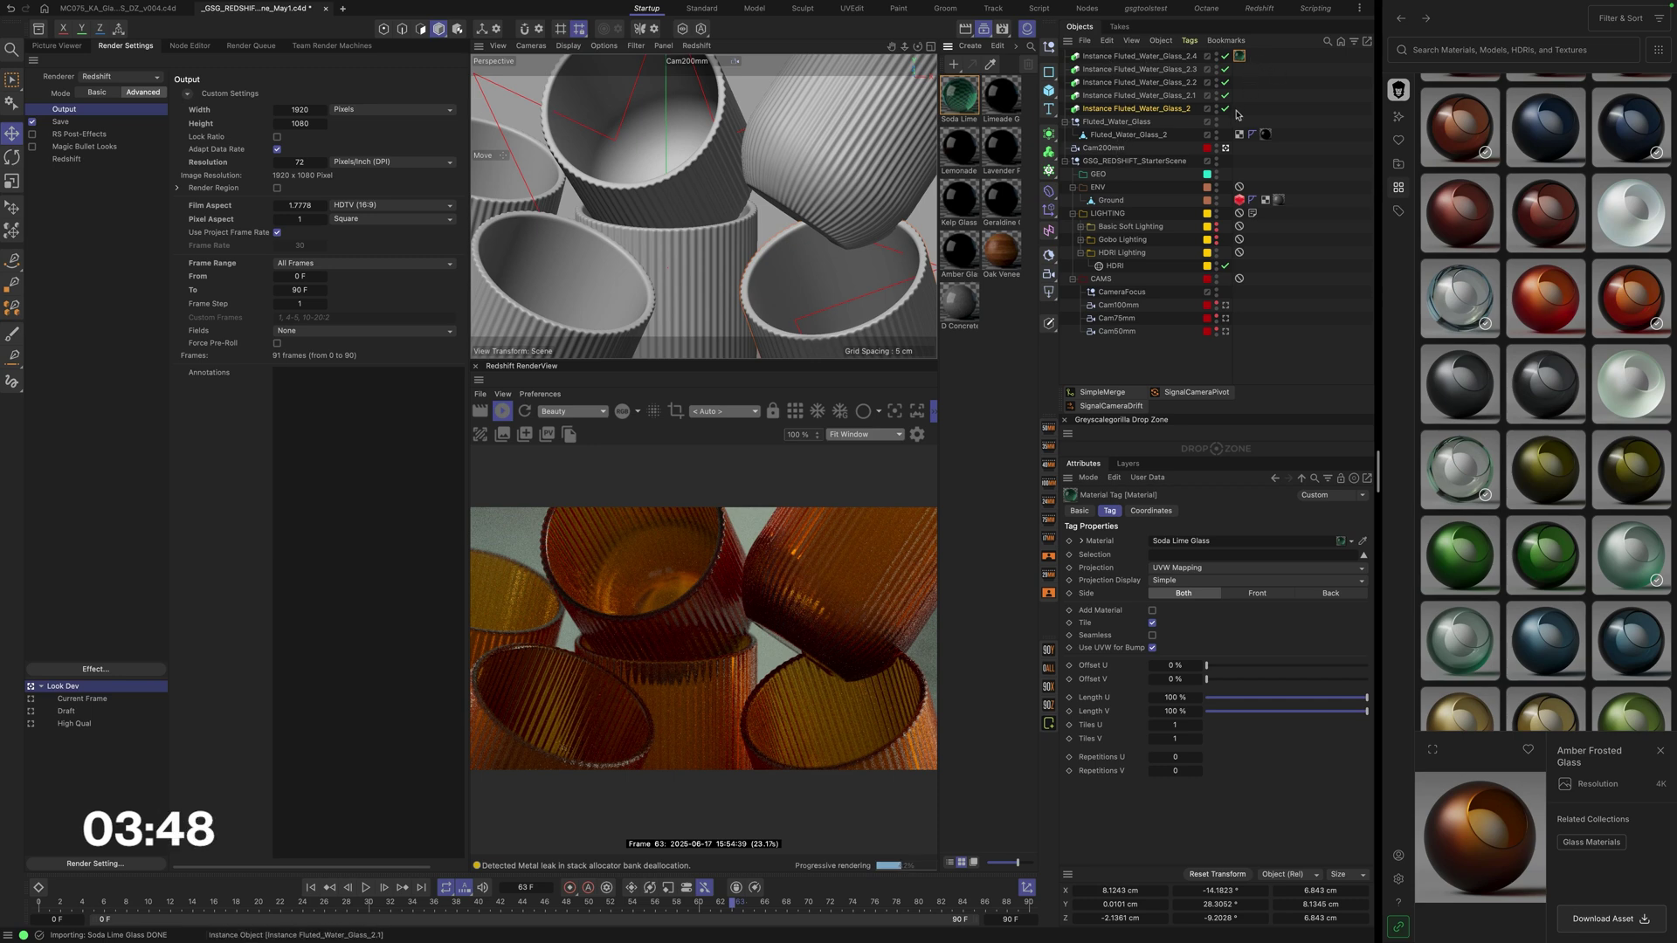
{"action": "left_click", "coordinate": [1104, 124]}
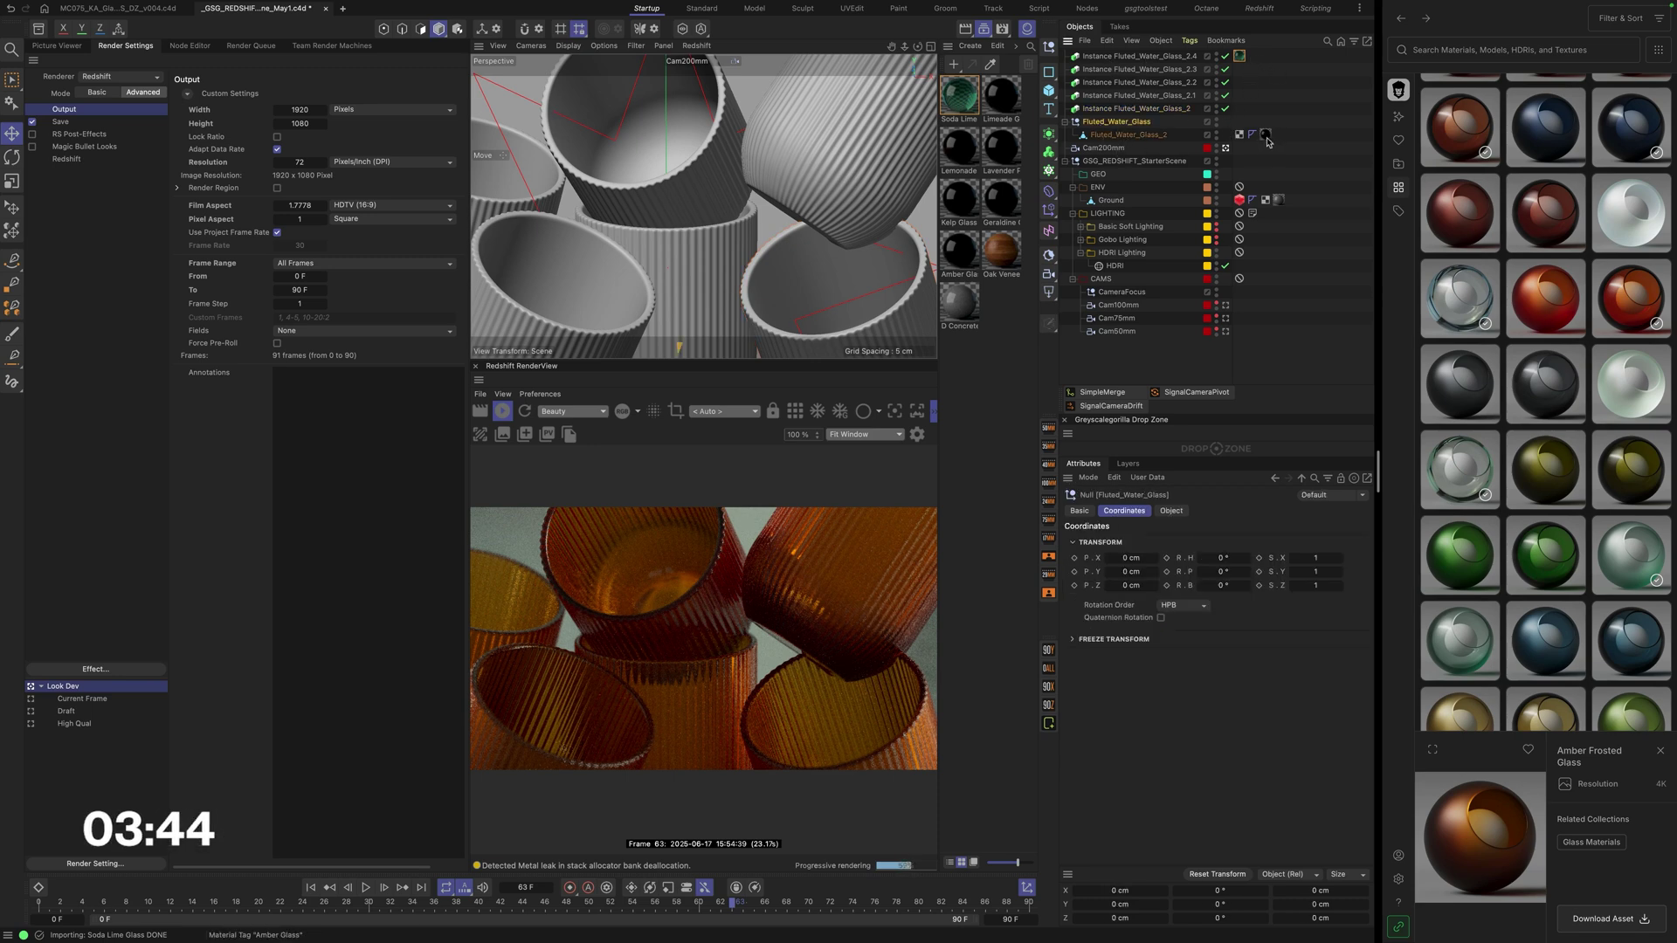
{"action": "left_click_drag", "start_coordinate": [1266, 139], "coordinate": [1266, 130]}
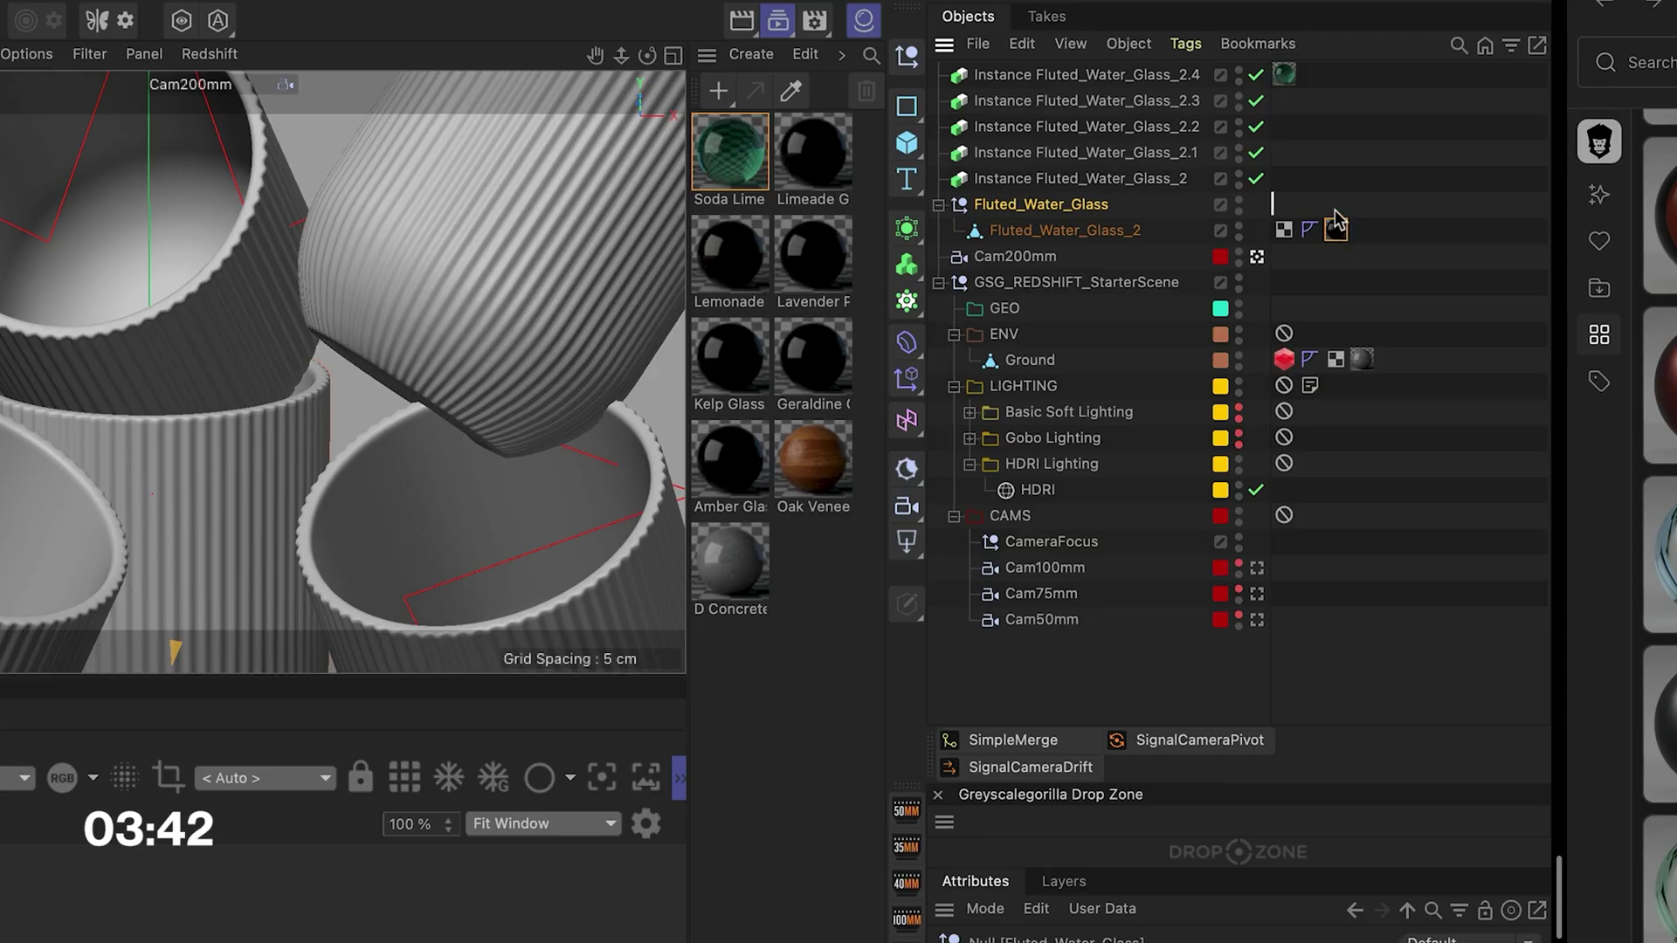
{"action": "left_click_drag", "start_coordinate": [1337, 218], "coordinate": [1334, 210]}
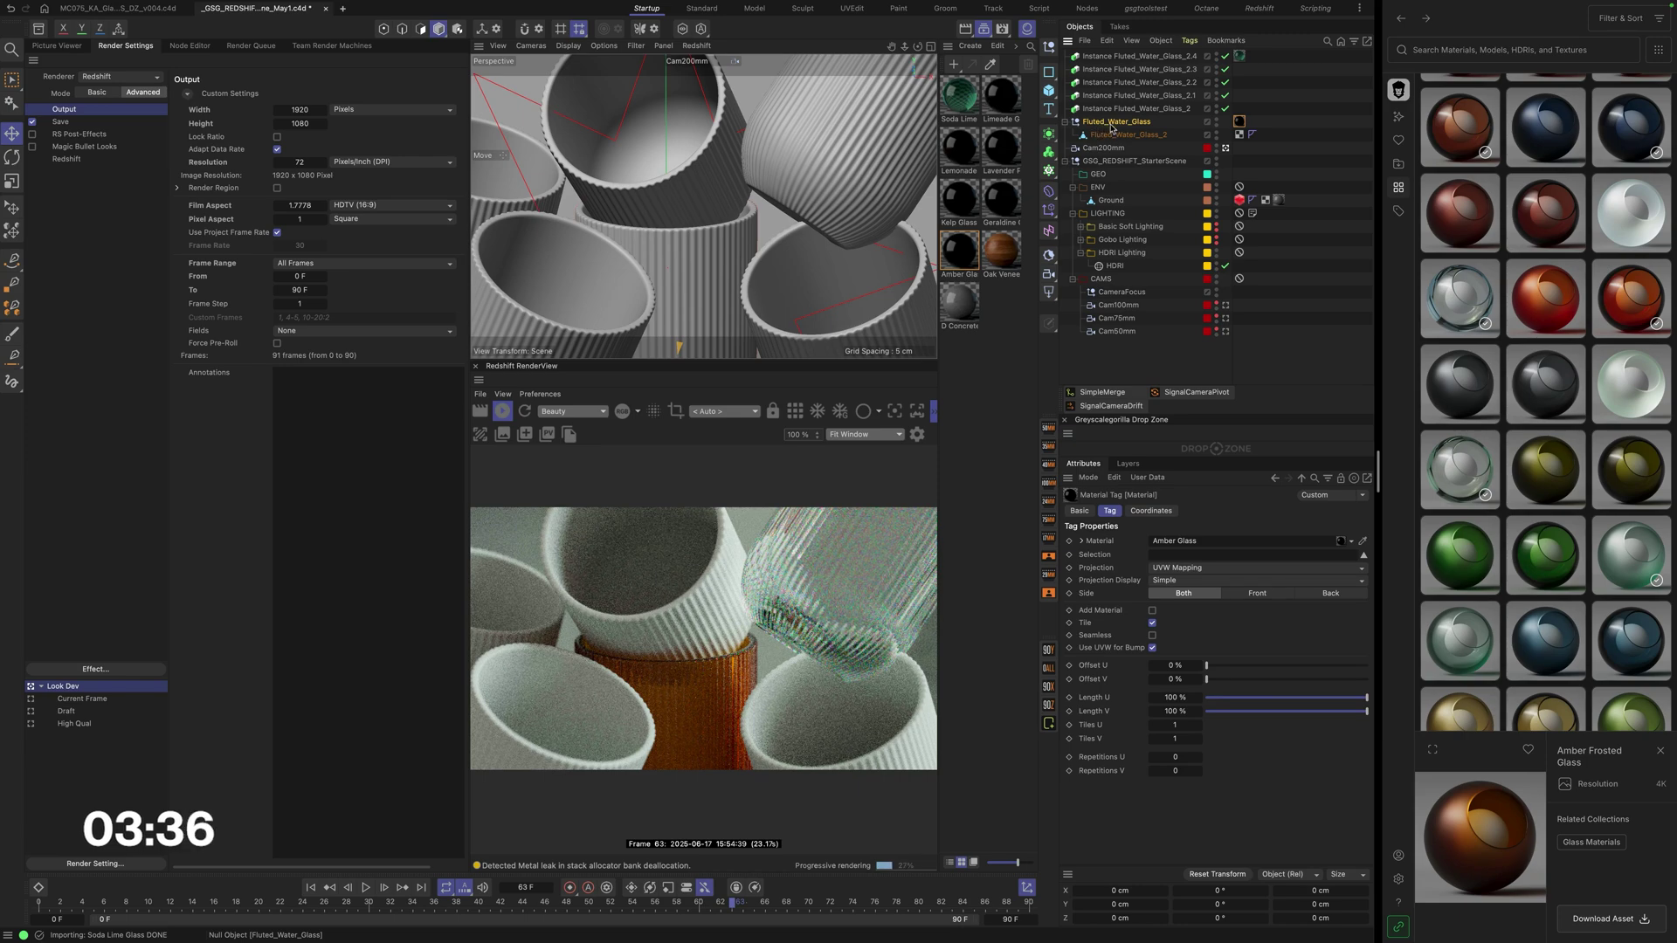
{"action": "left_click", "coordinate": [1049, 72], "text": "alt"}
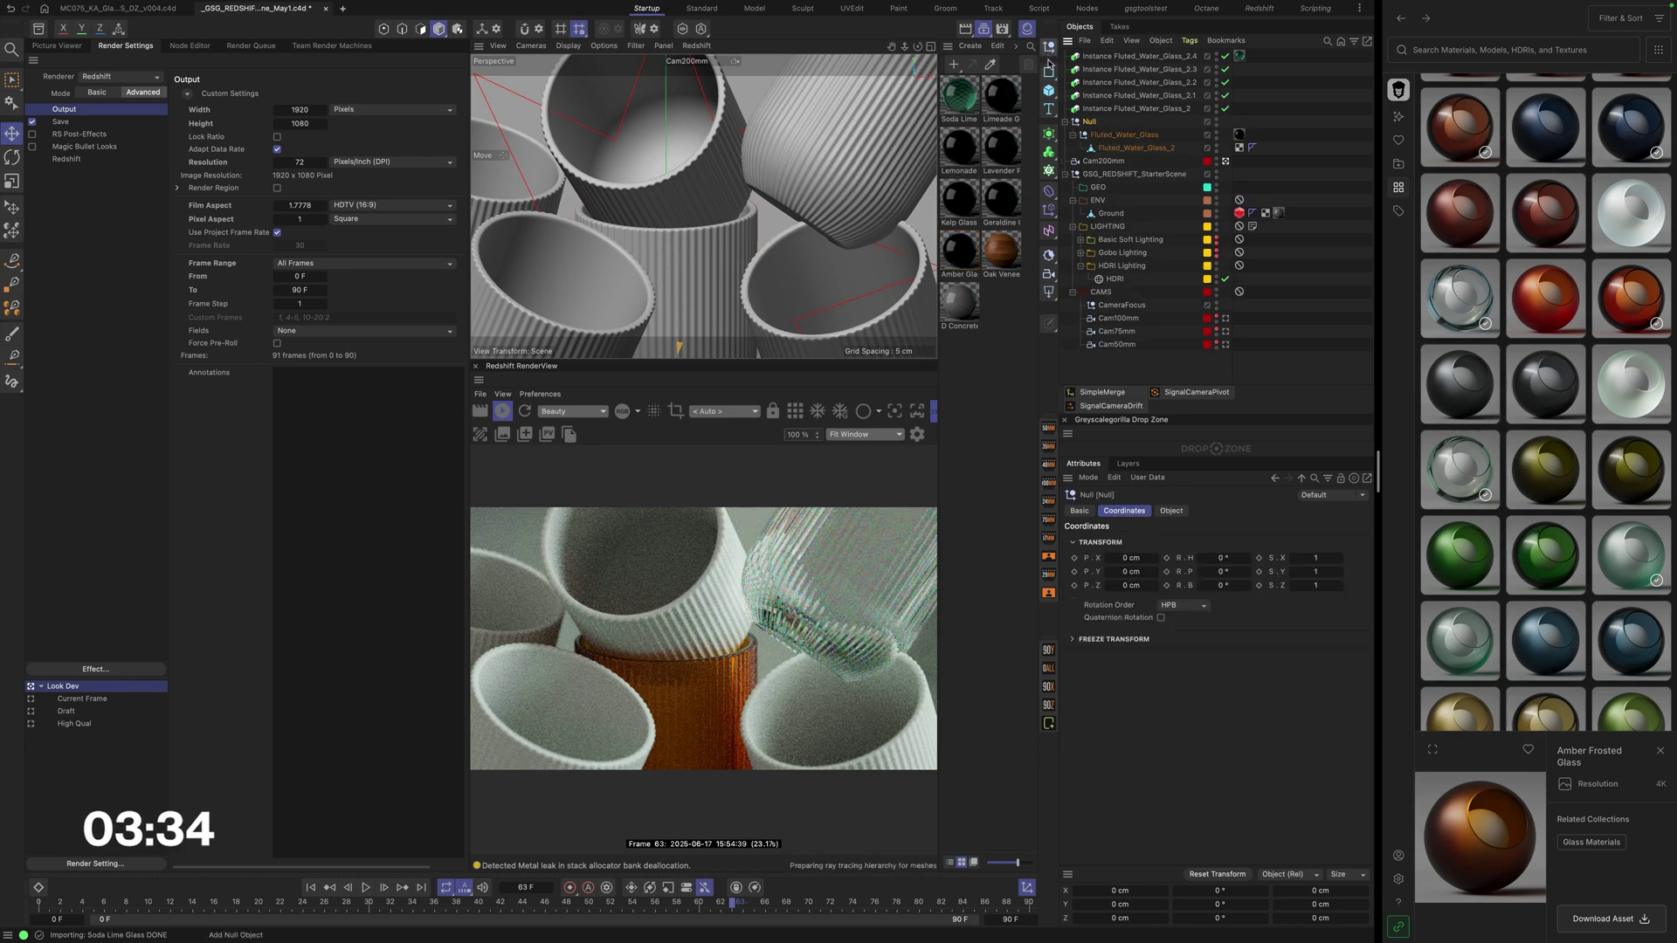
{"action": "left_click_drag", "start_coordinate": [960, 251], "coordinate": [1238, 123]}
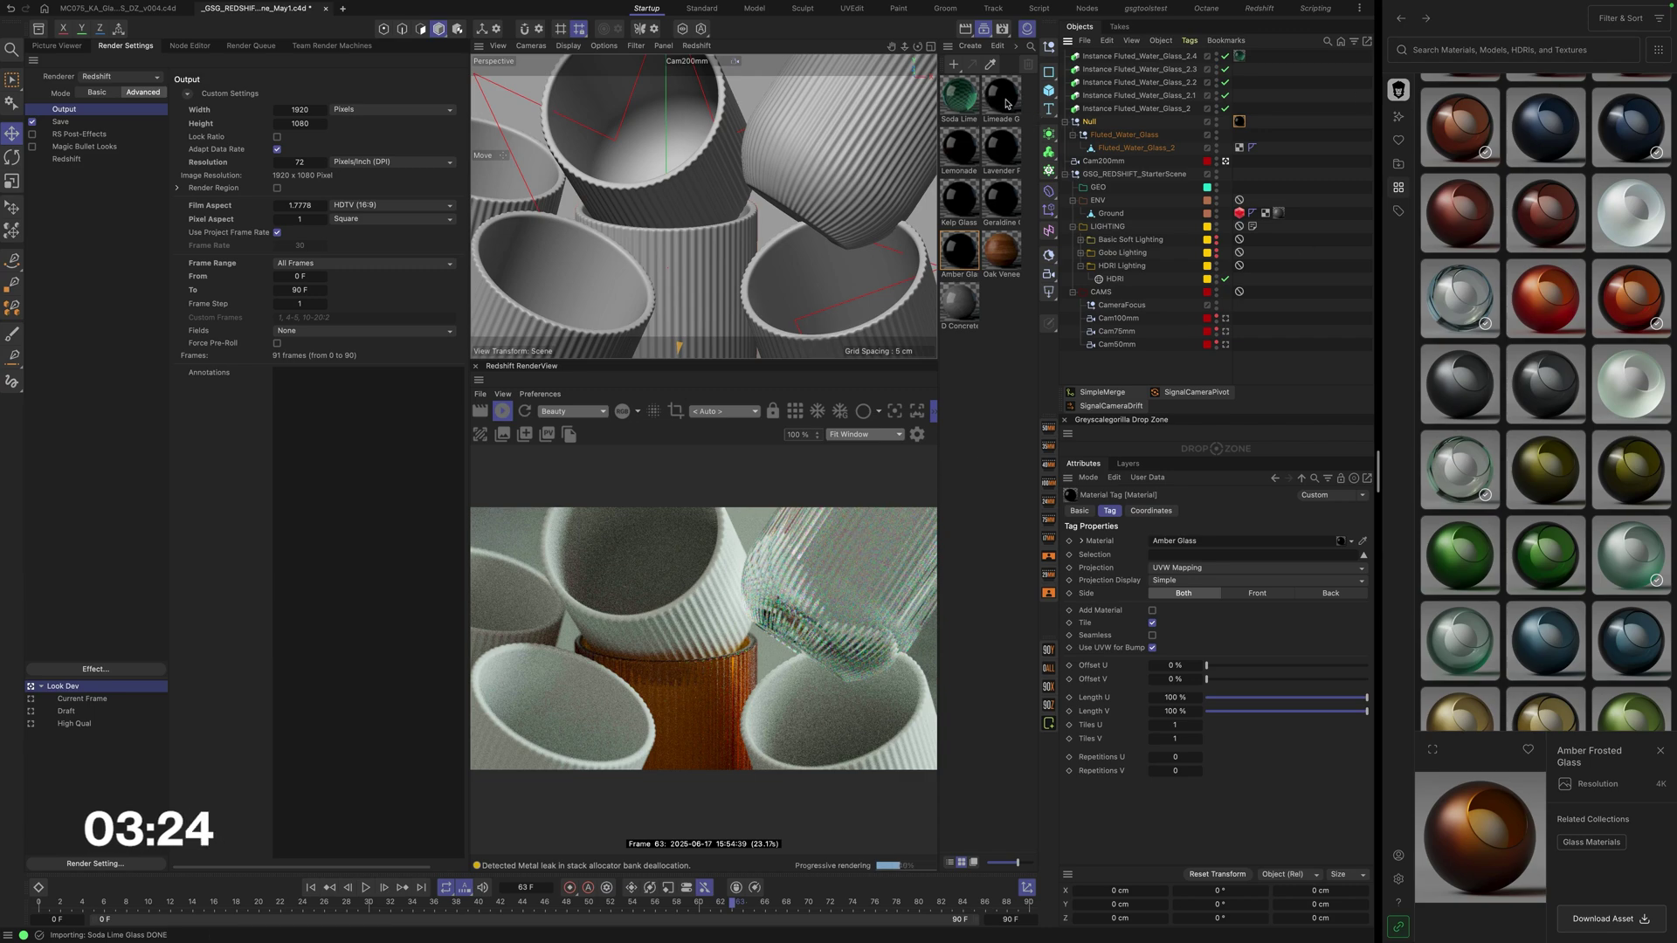
Step: Apply Limeade, Lavender Purple and Kelp Glass to three glasses, then return the asset browser home
{"action": "left_click_drag", "start_coordinate": [1005, 104], "coordinate": [620, 240]}
{"action": "left_click_drag", "start_coordinate": [528, 185], "coordinate": [580, 299]}
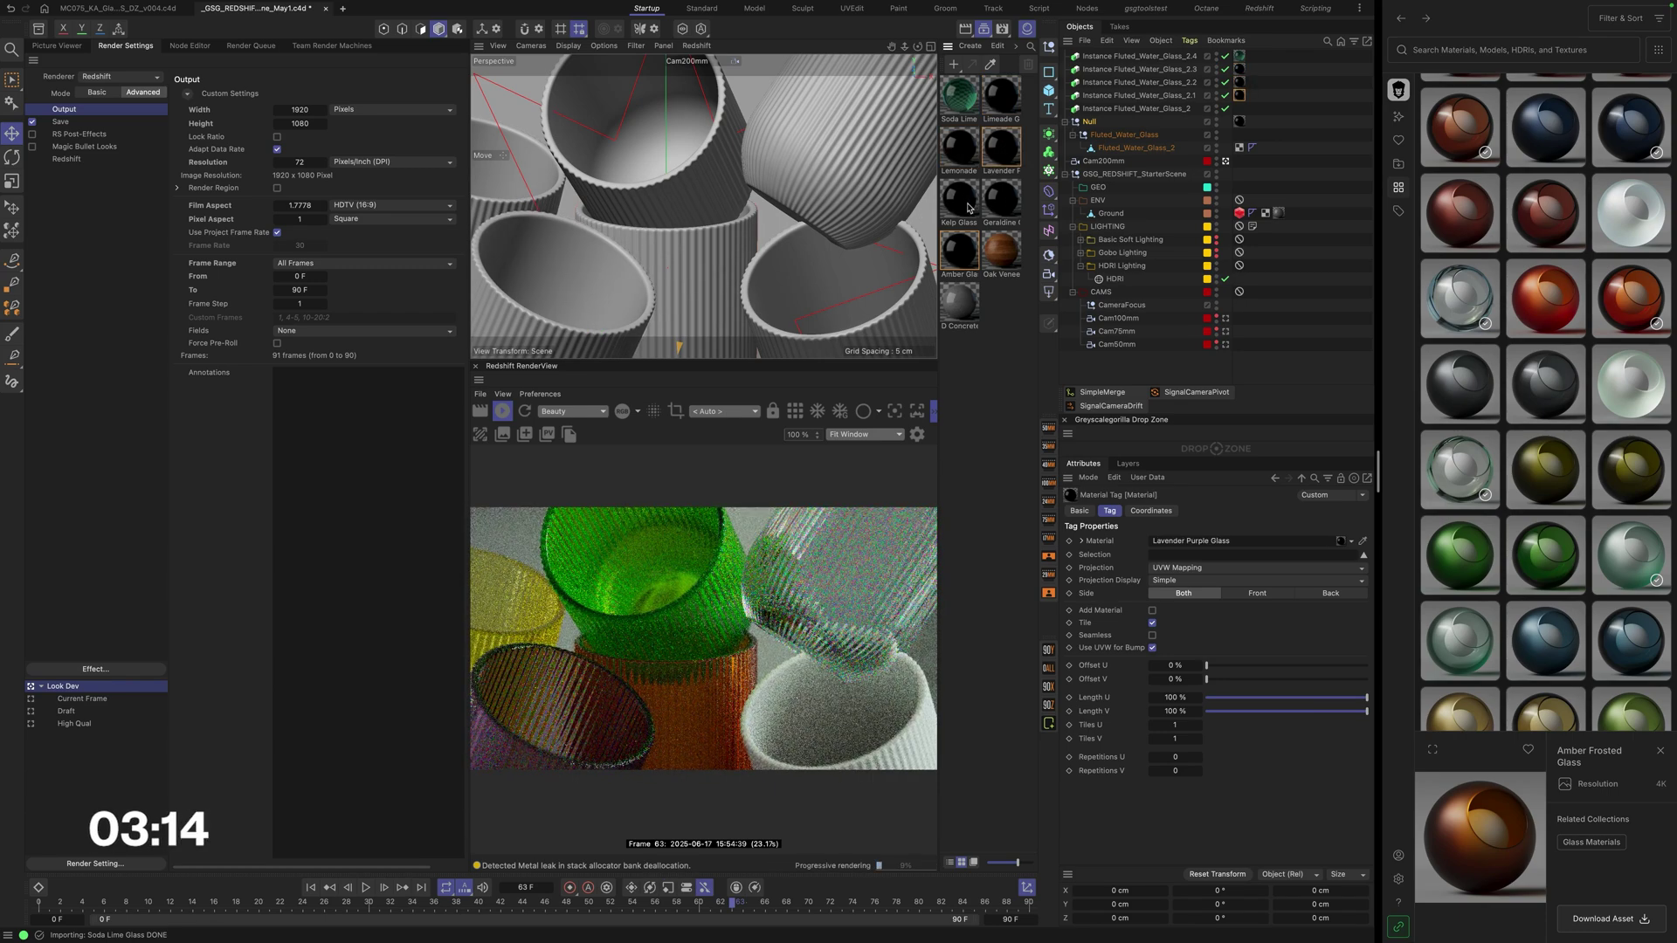
{"action": "left_click_drag", "start_coordinate": [968, 208], "coordinate": [771, 313]}
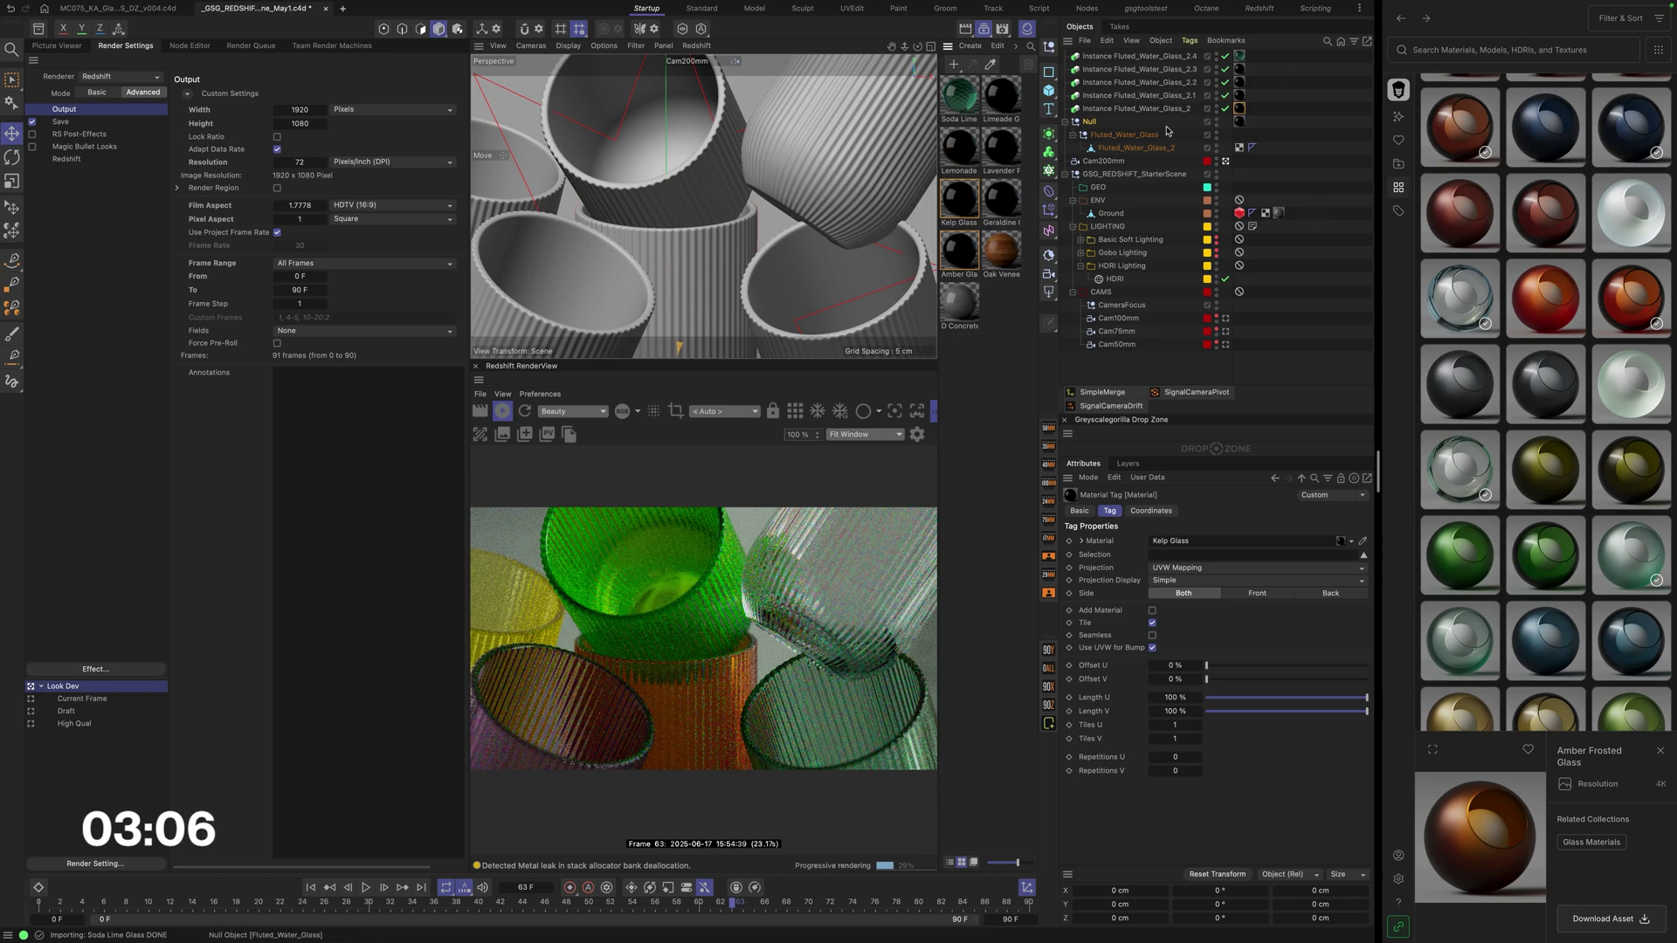
{"action": "left_click", "coordinate": [1402, 19]}
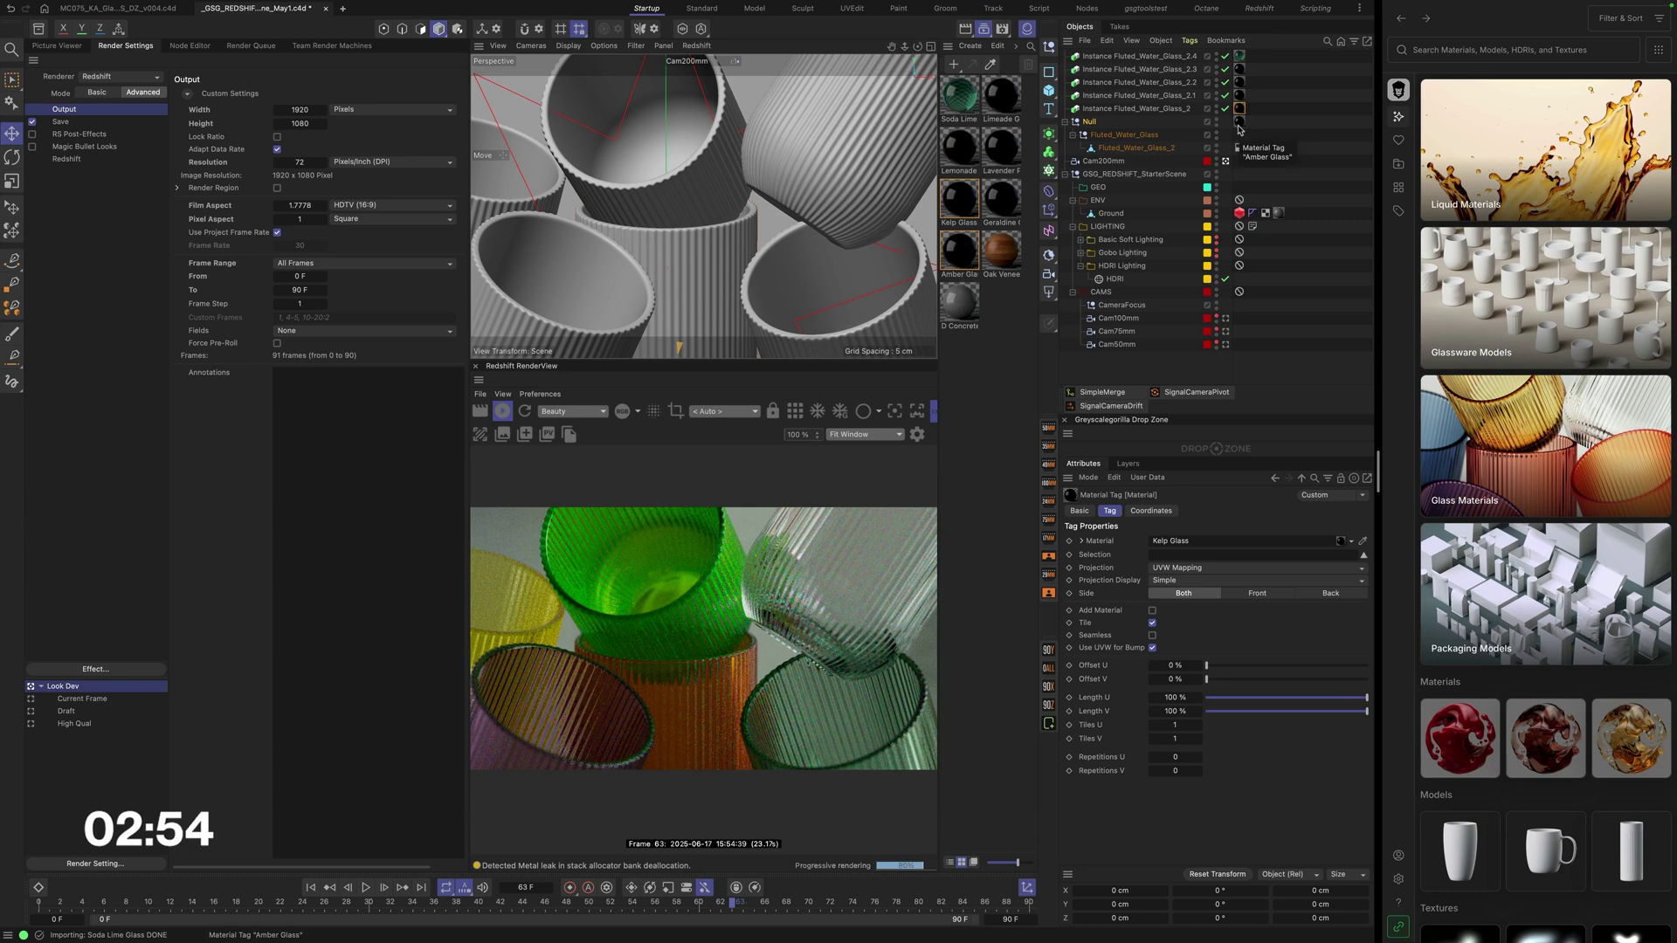
Step: Delete the Kelp Glass tag so that glass renders amber again
{"action": "left_click", "coordinate": [1238, 123]}
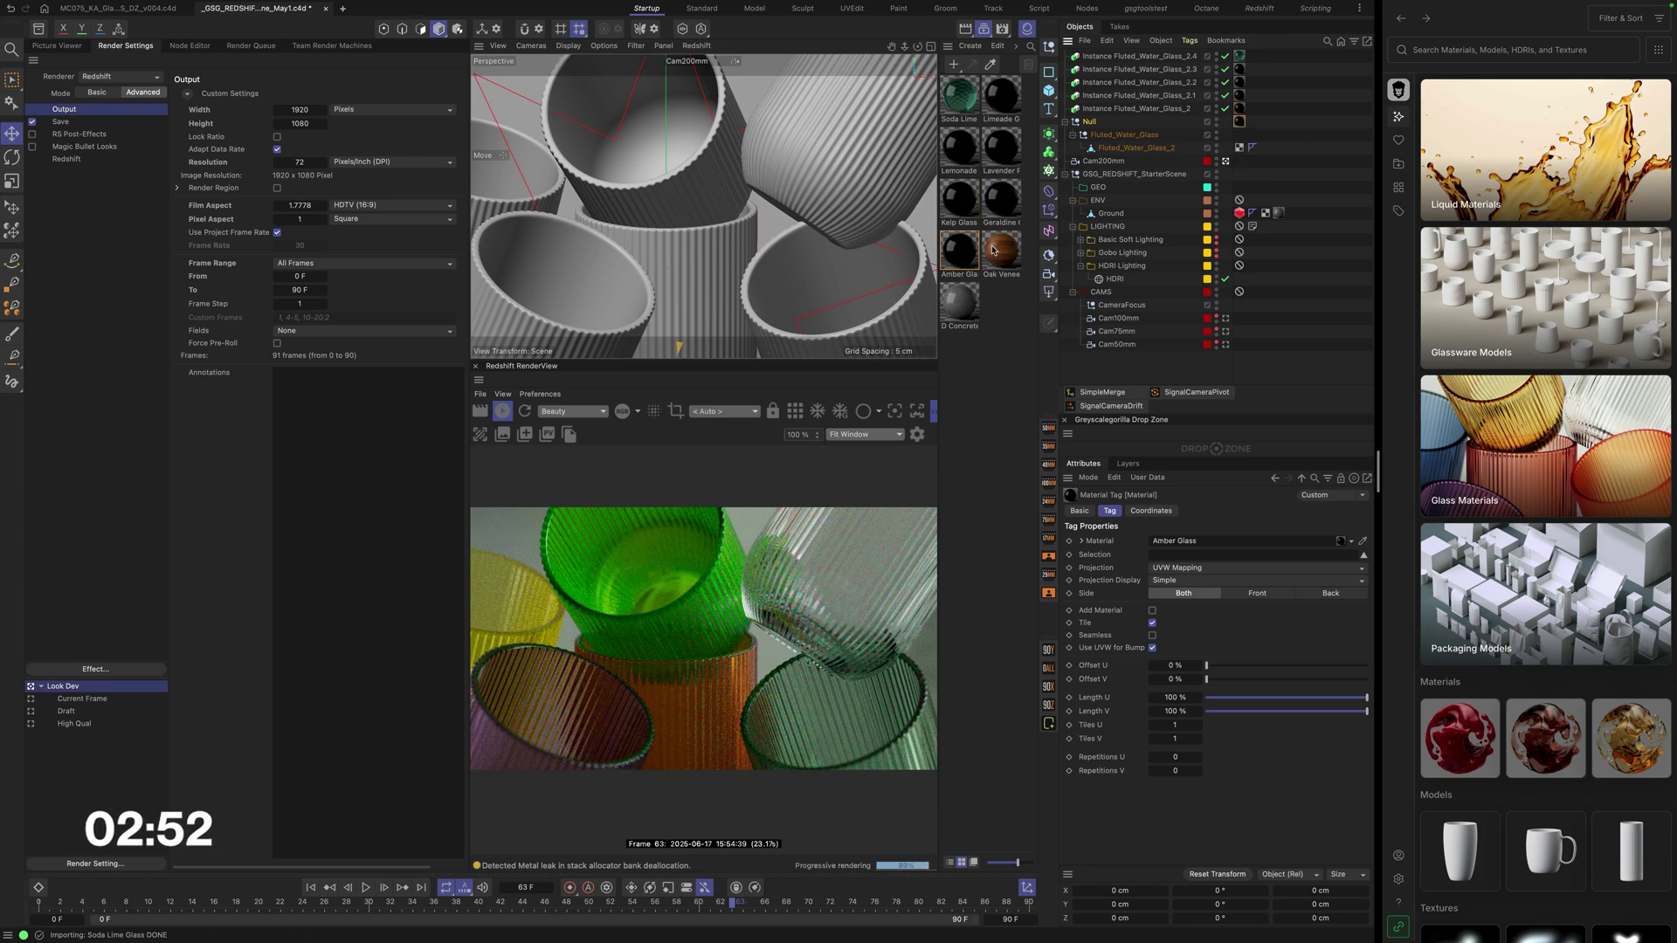
{"action": "left_click_drag", "start_coordinate": [992, 245], "coordinate": [889, 276]}
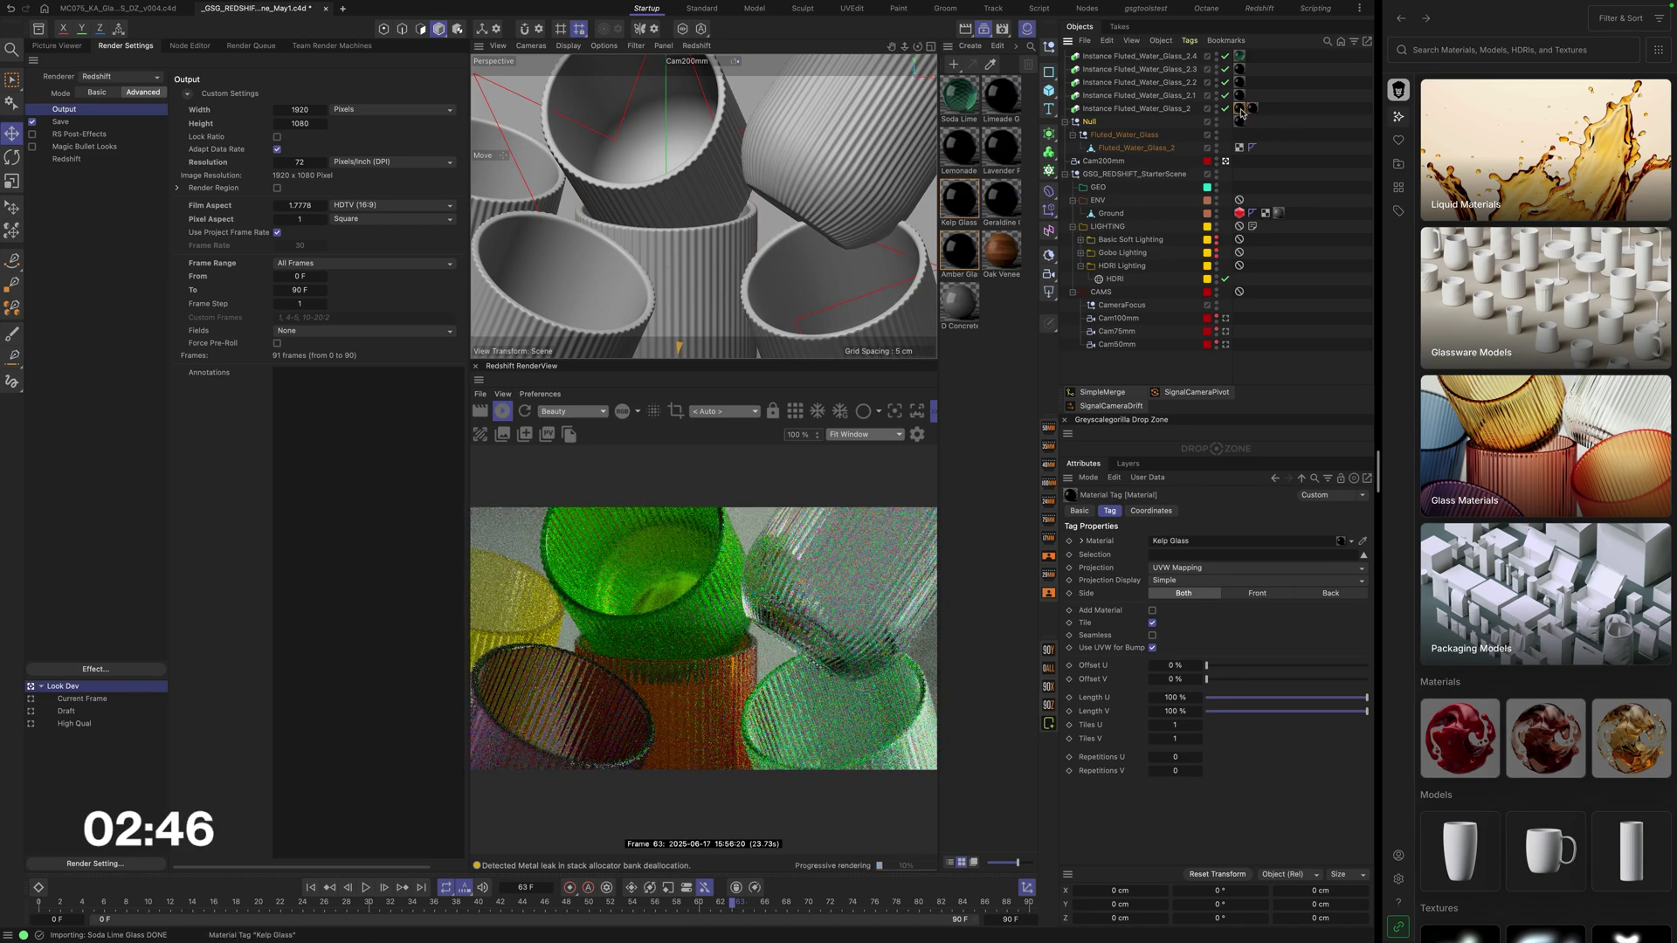
{"action": "key", "text": "Delete"}
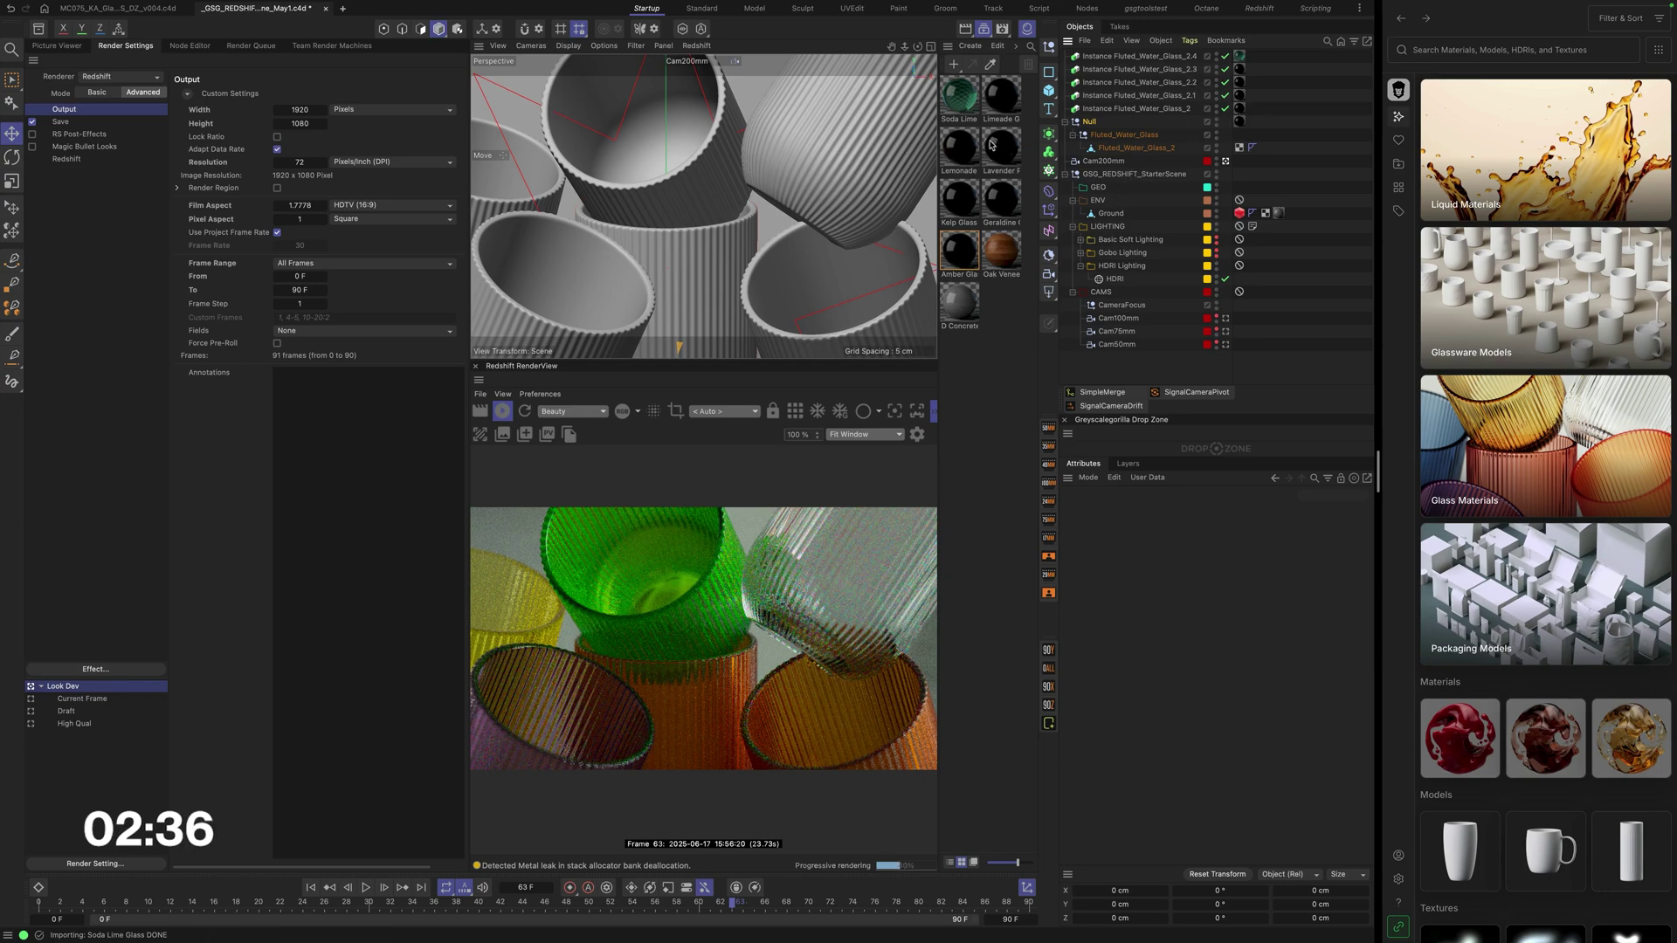
Step: Delete the unused Limeade and Lemonade Glass materials from the Material Manager
{"action": "left_click", "coordinate": [1003, 99]}
{"action": "key", "text": "Delete"}
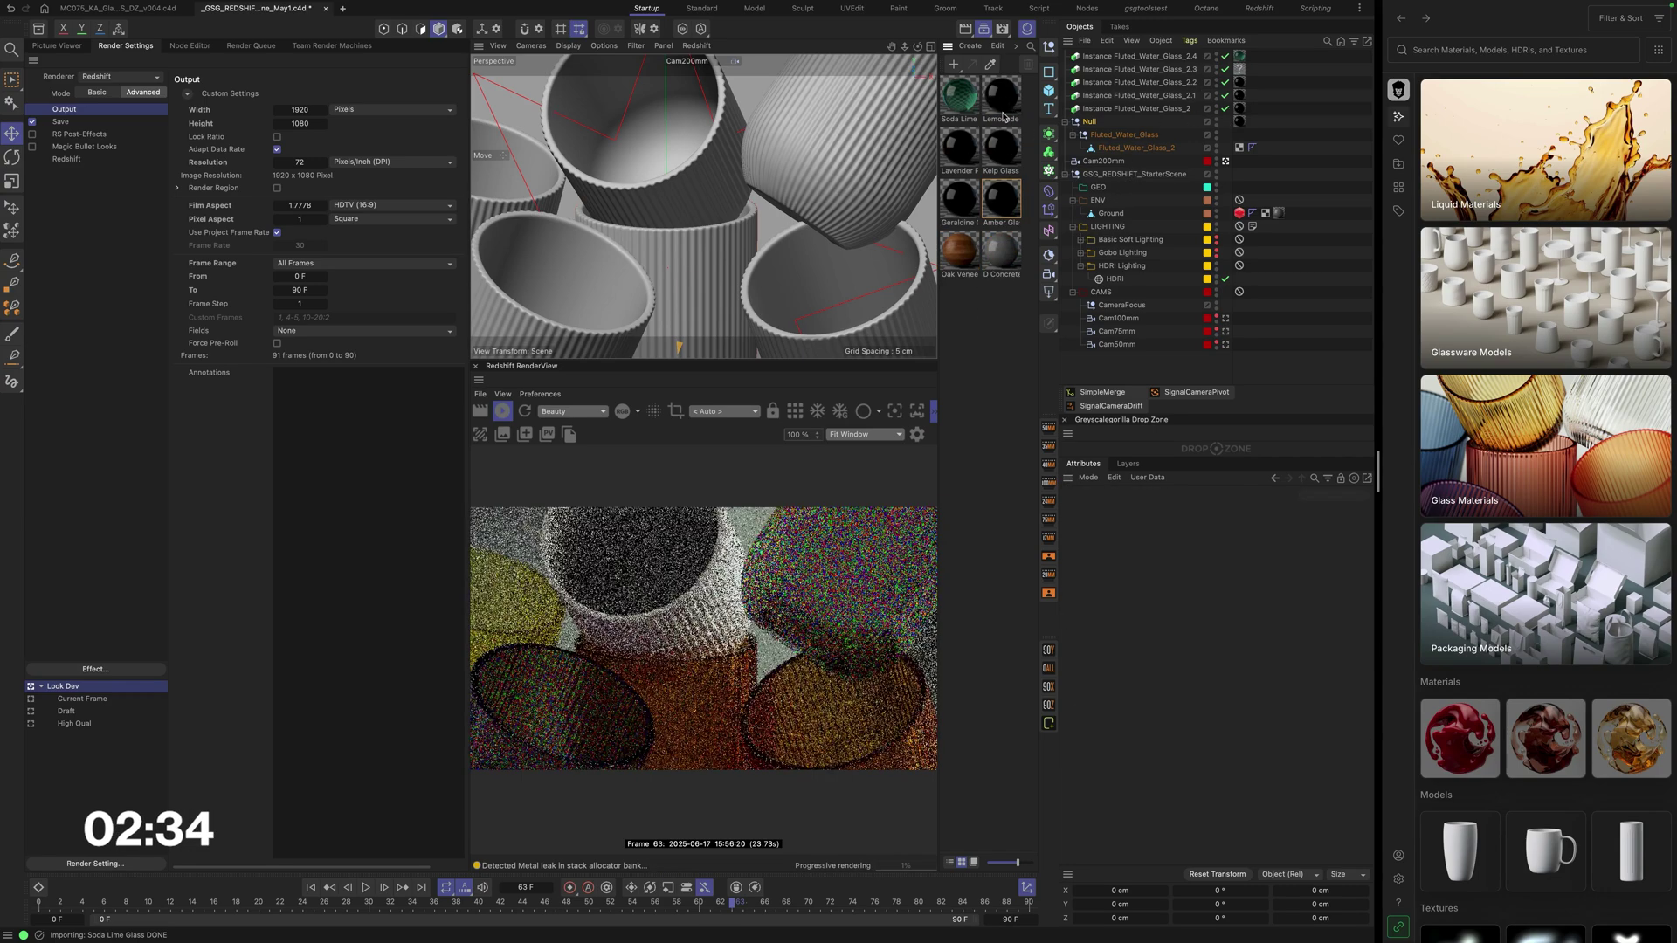
{"action": "left_click", "coordinate": [1004, 99]}
{"action": "key", "text": "Delete"}
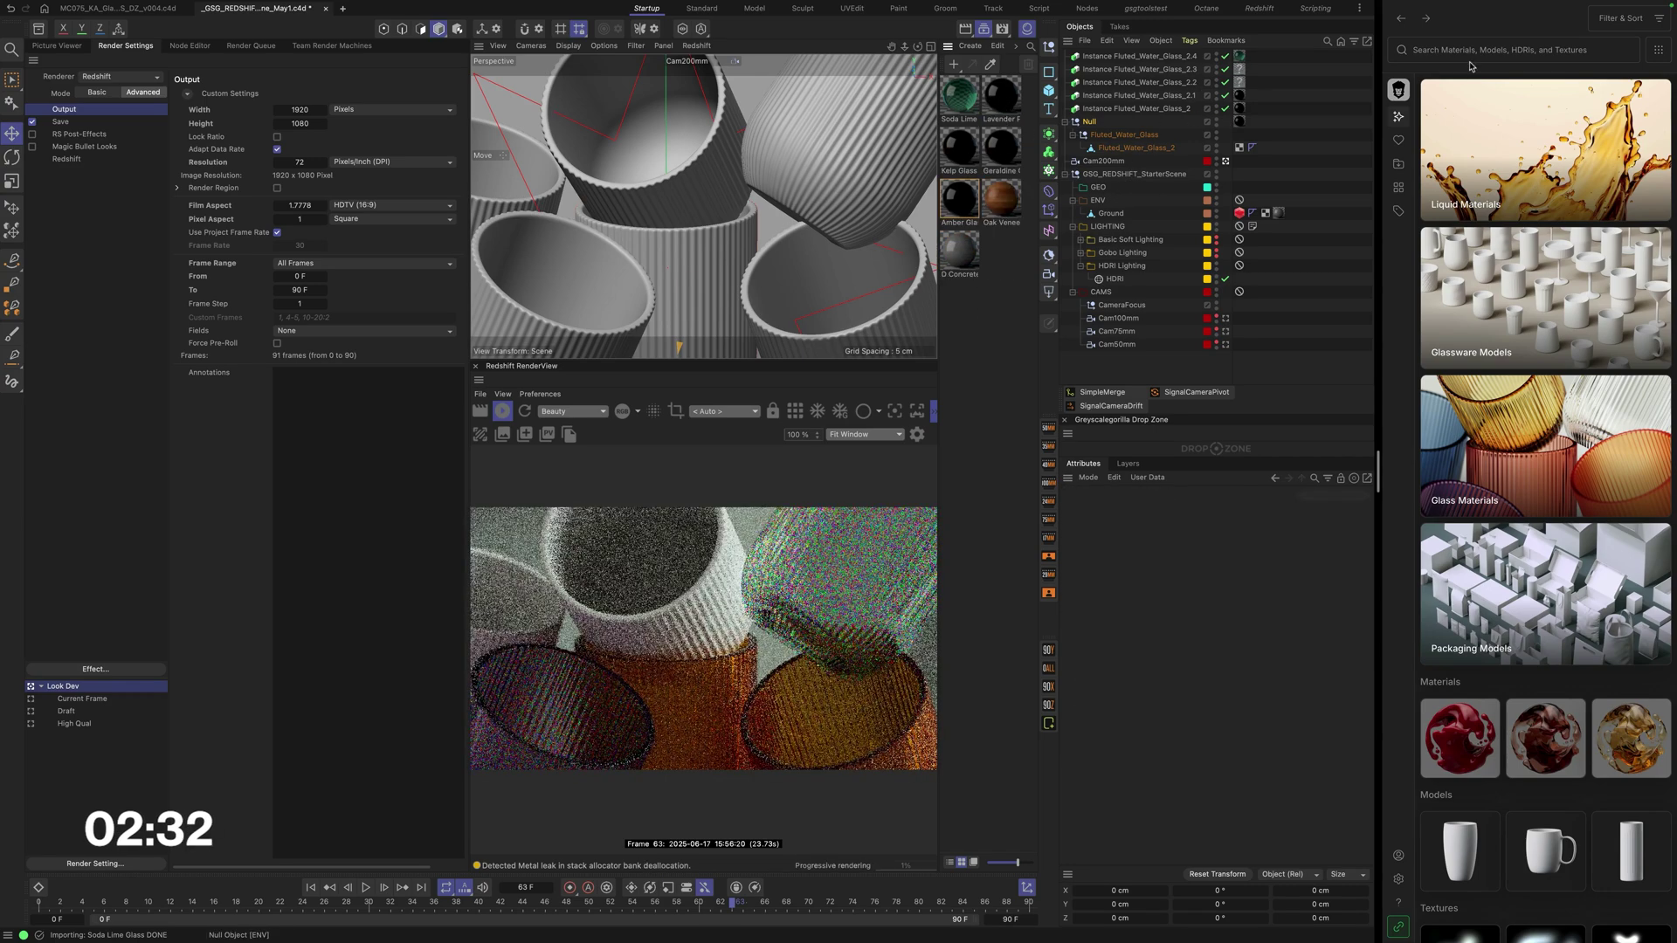
Step: Import Wild Rice and Spicy Mustard Glass, applying Spicy Mustard to Instance Fluted_Water_Glass_2.2
{"action": "left_click", "coordinate": [1541, 487]}
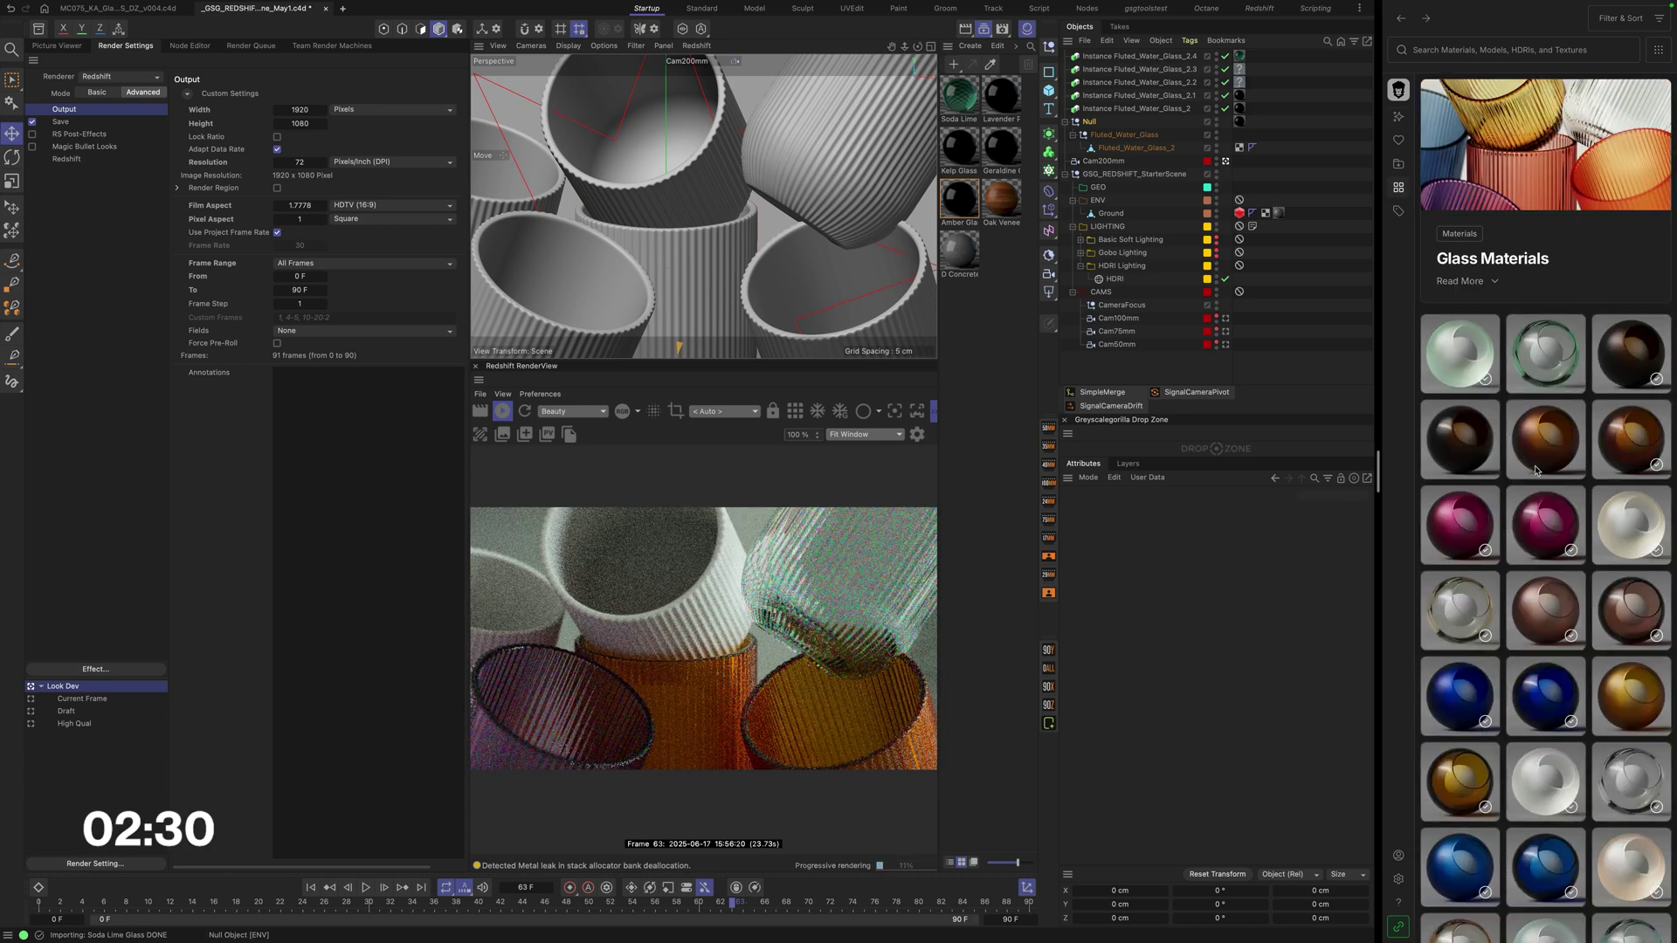
{"action": "scroll", "coordinate": [1504, 590], "scroll_direction": "down", "scroll_amount": 5}
{"action": "scroll", "coordinate": [1504, 590], "scroll_direction": "down", "scroll_amount": 4}
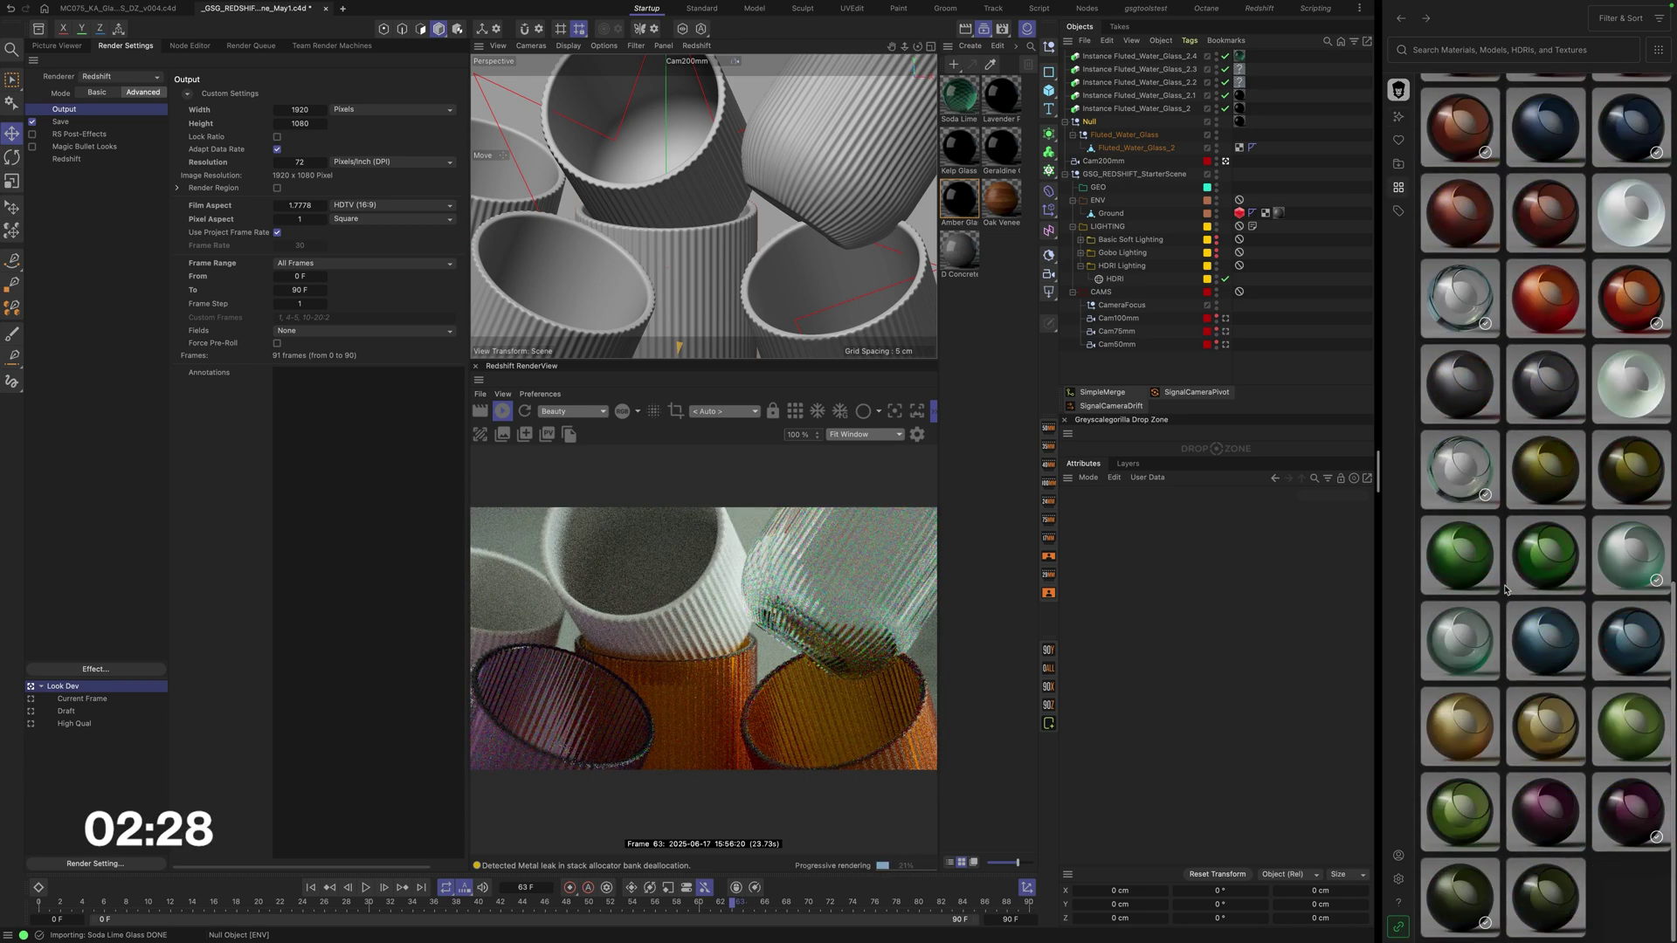
{"action": "left_click", "coordinate": [1569, 753]}
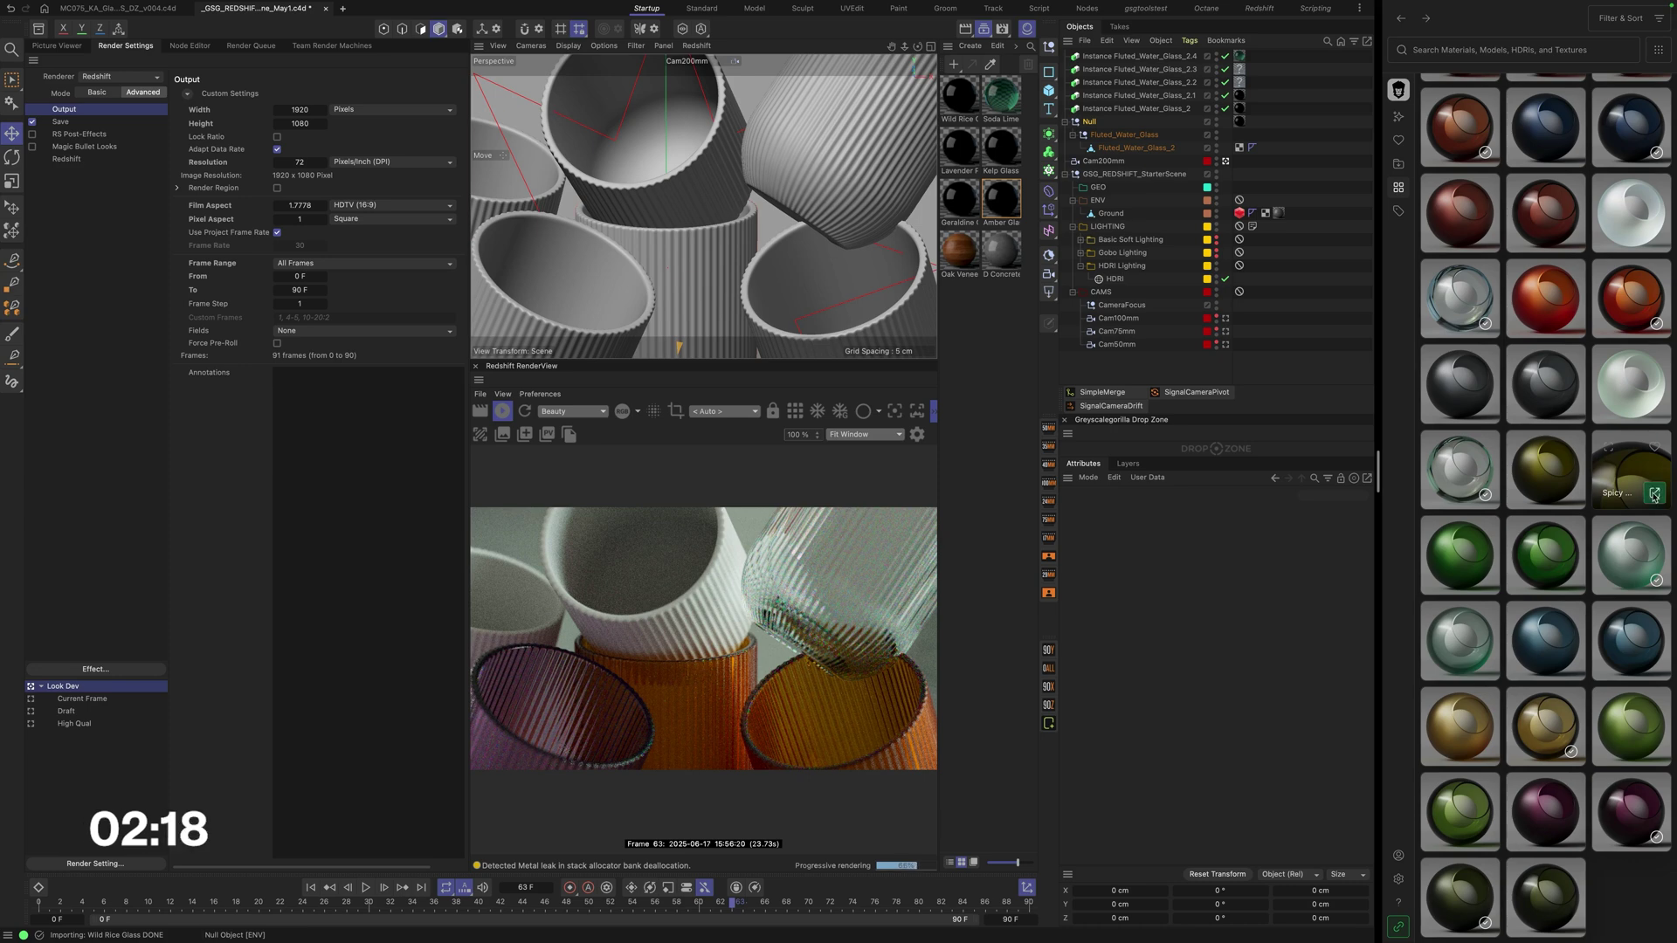
{"action": "left_click", "coordinate": [1653, 495]}
{"action": "scroll", "coordinate": [1573, 305], "scroll_direction": "up", "scroll_amount": 3}
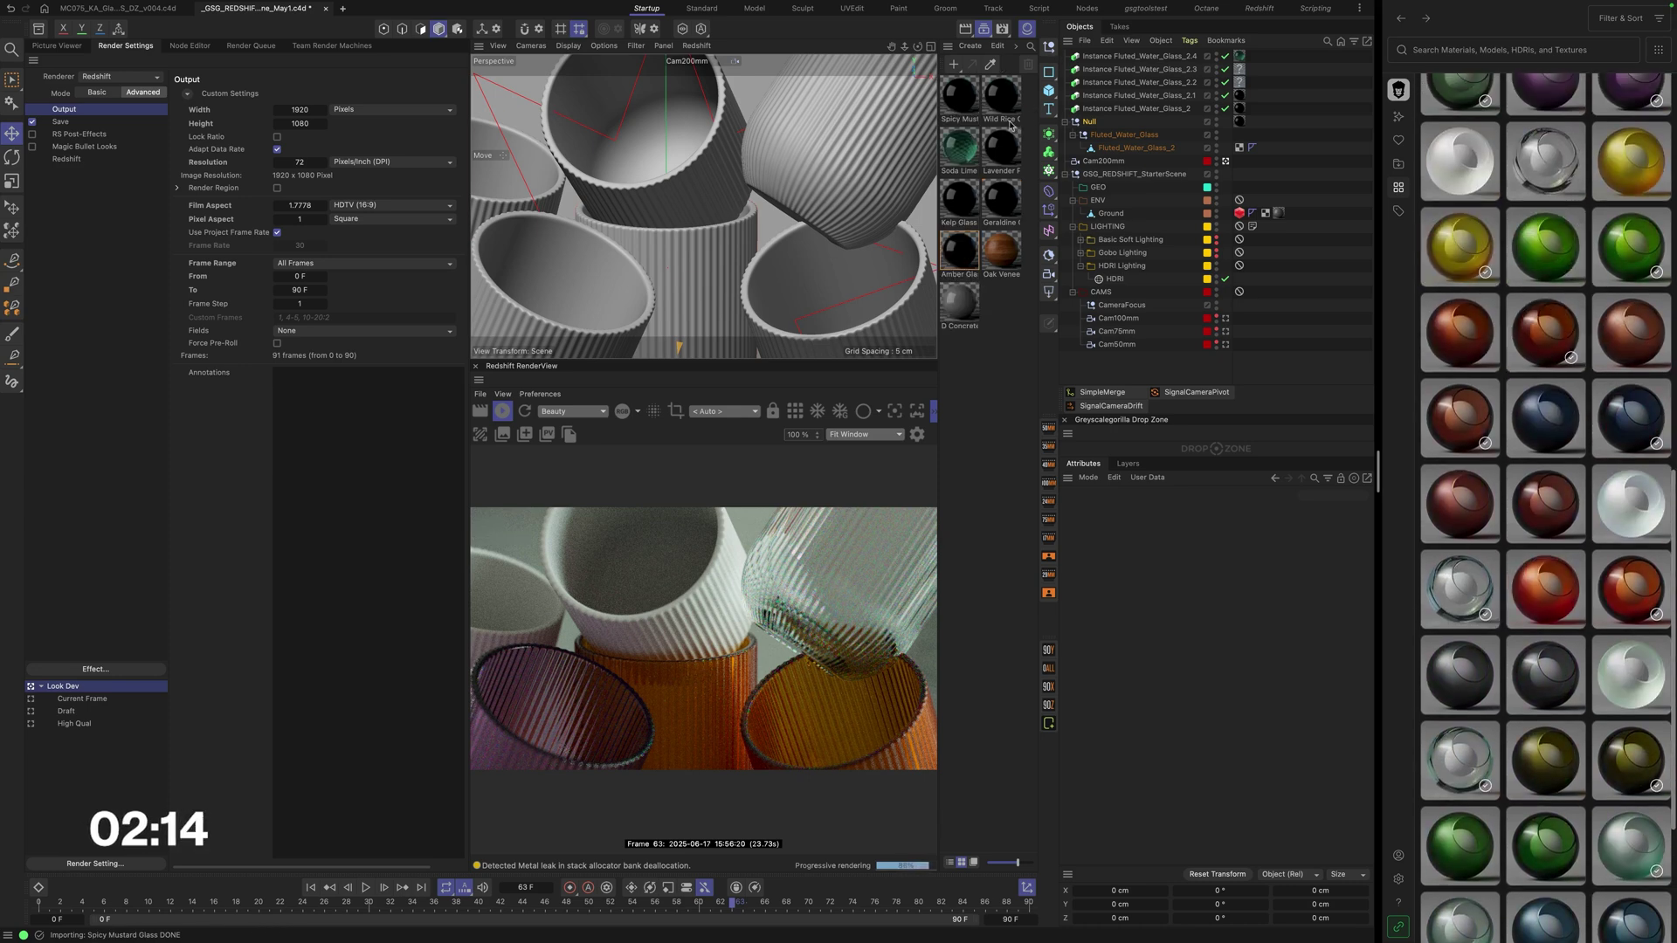
{"action": "left_click_drag", "start_coordinate": [961, 104], "coordinate": [1241, 82]}
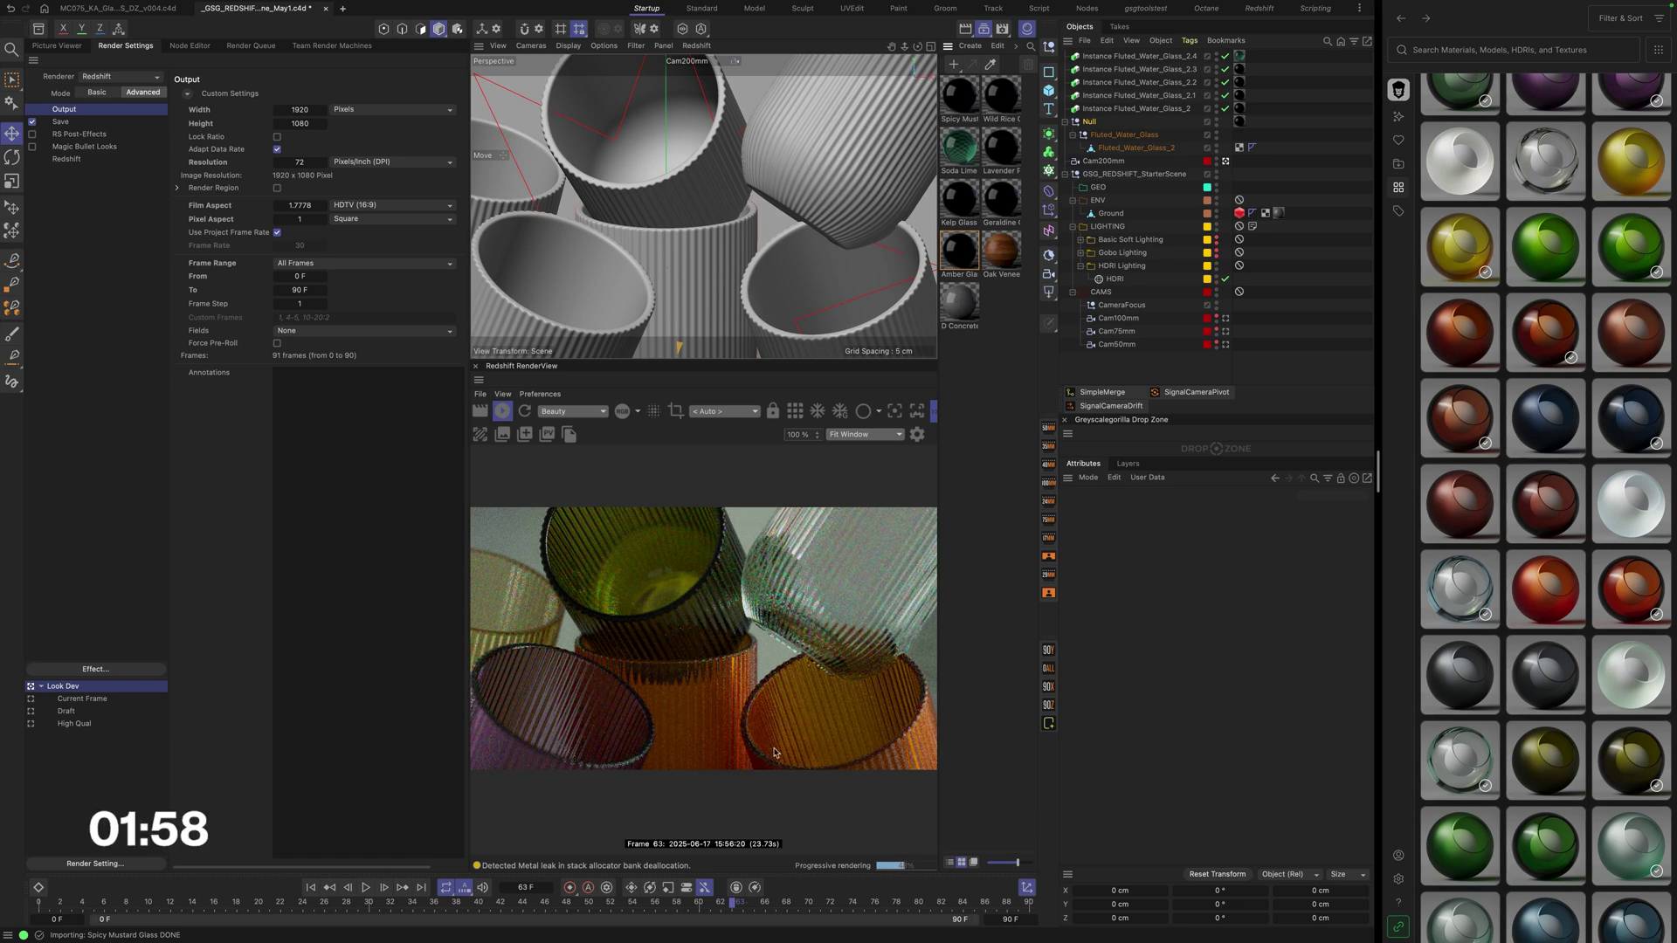
Step: Import Smokey Glass, try it on one glass, then remove its material tag
{"action": "left_click", "coordinate": [1571, 704]}
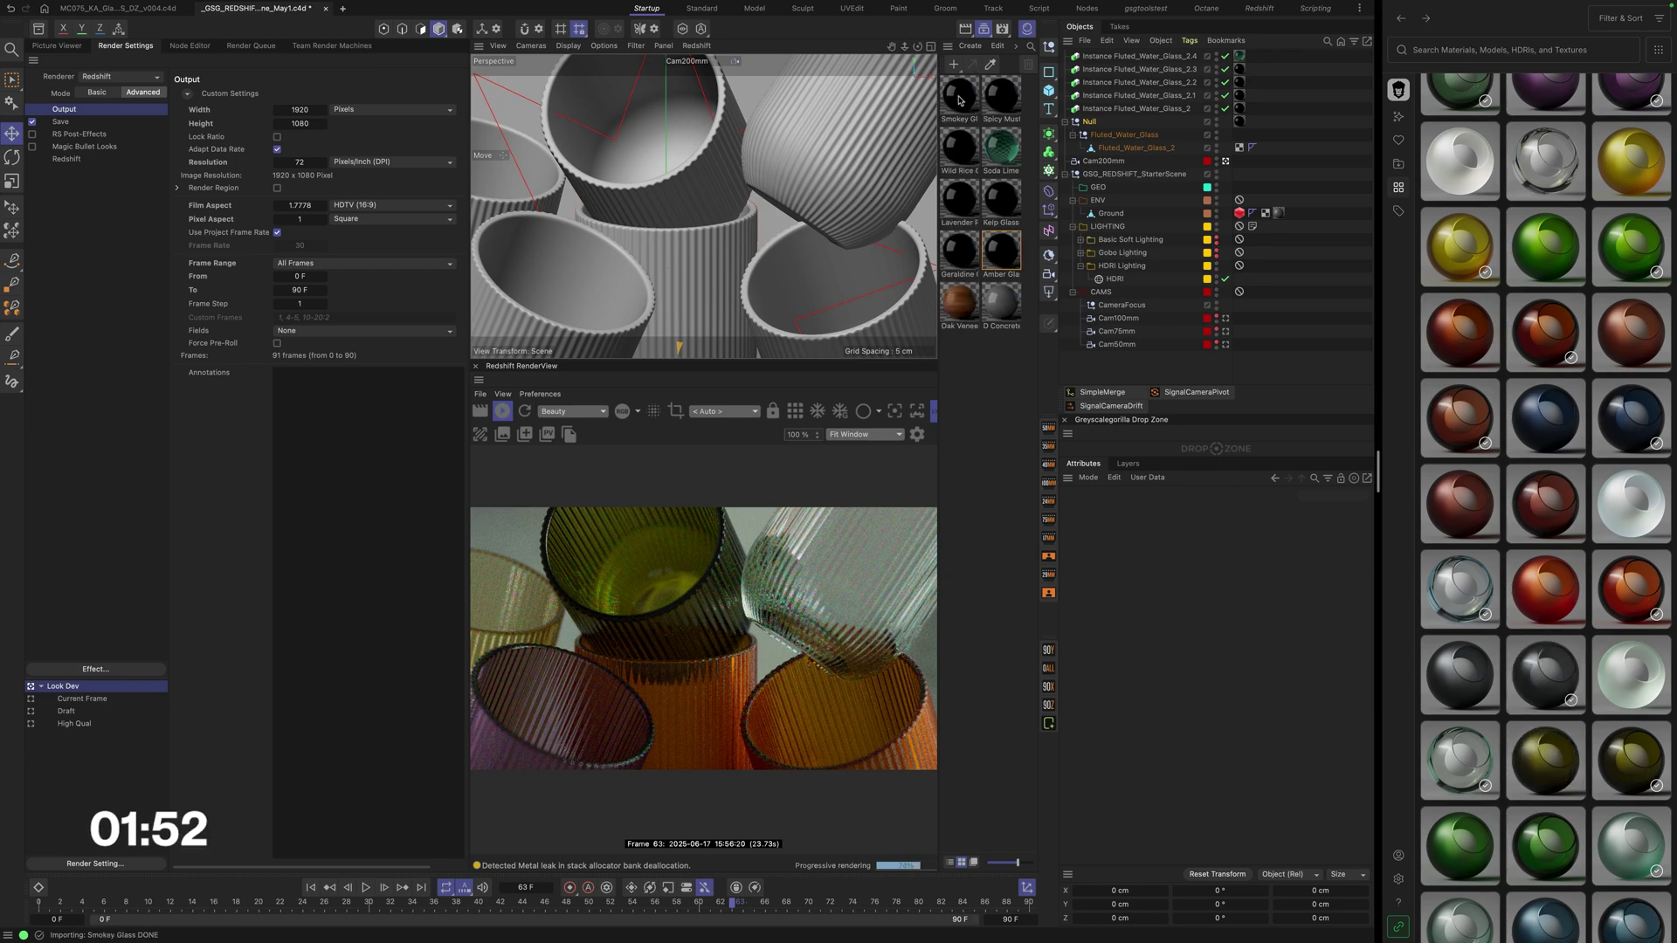
{"action": "left_click_drag", "start_coordinate": [959, 98], "coordinate": [693, 281]}
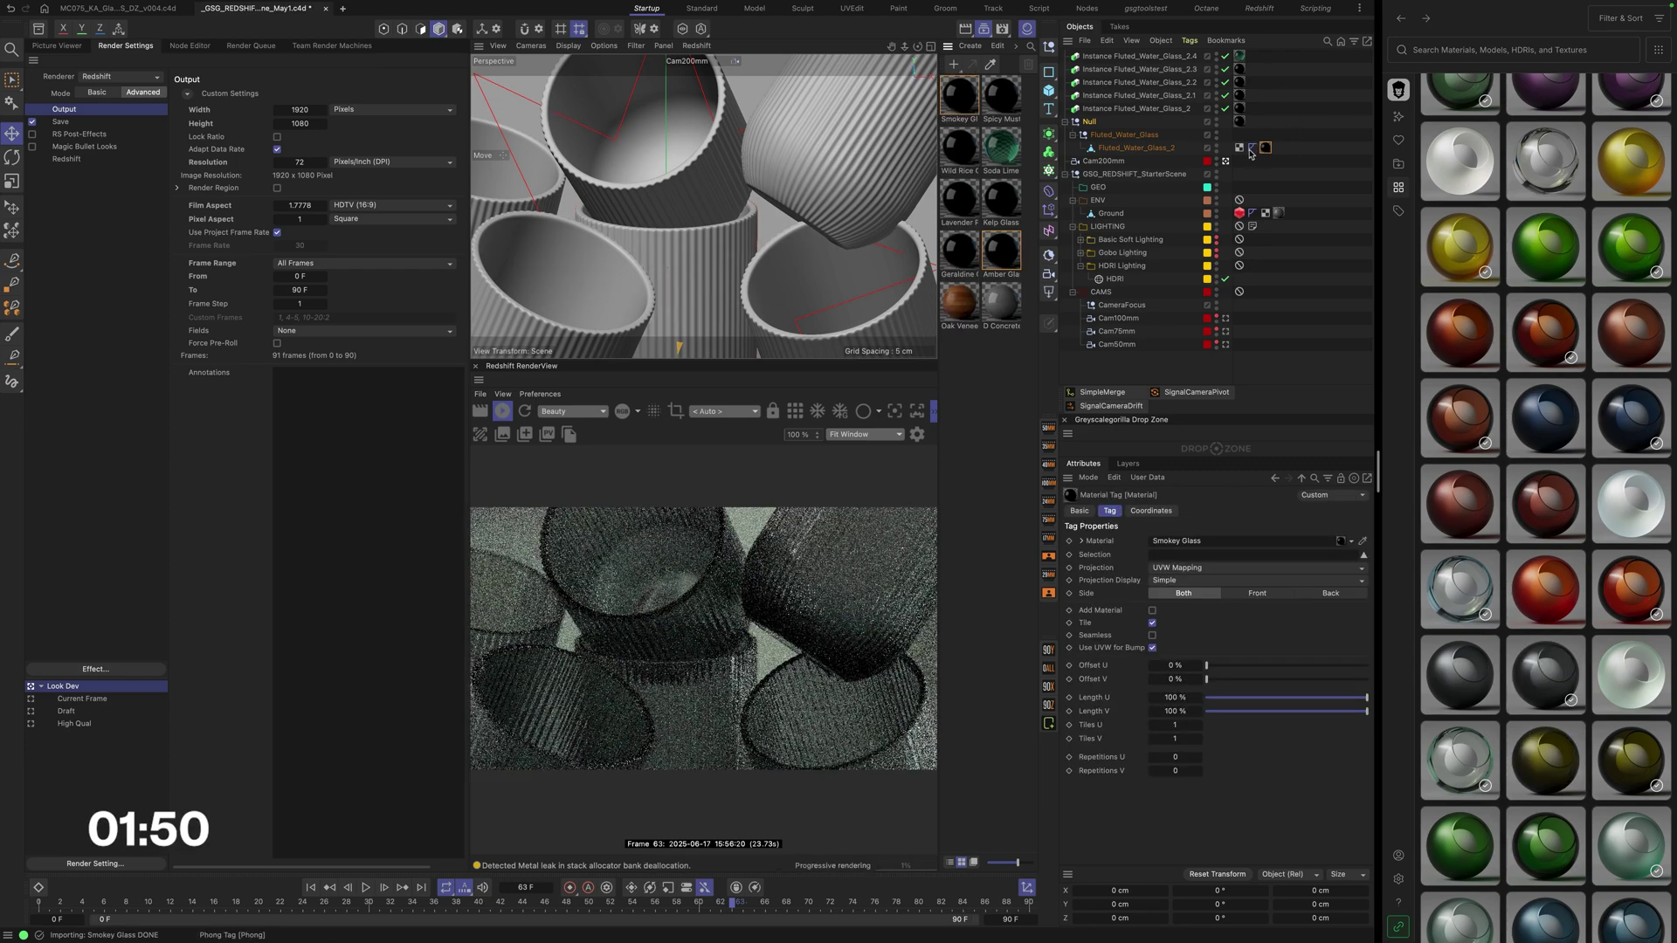
{"action": "key", "text": "Delete"}
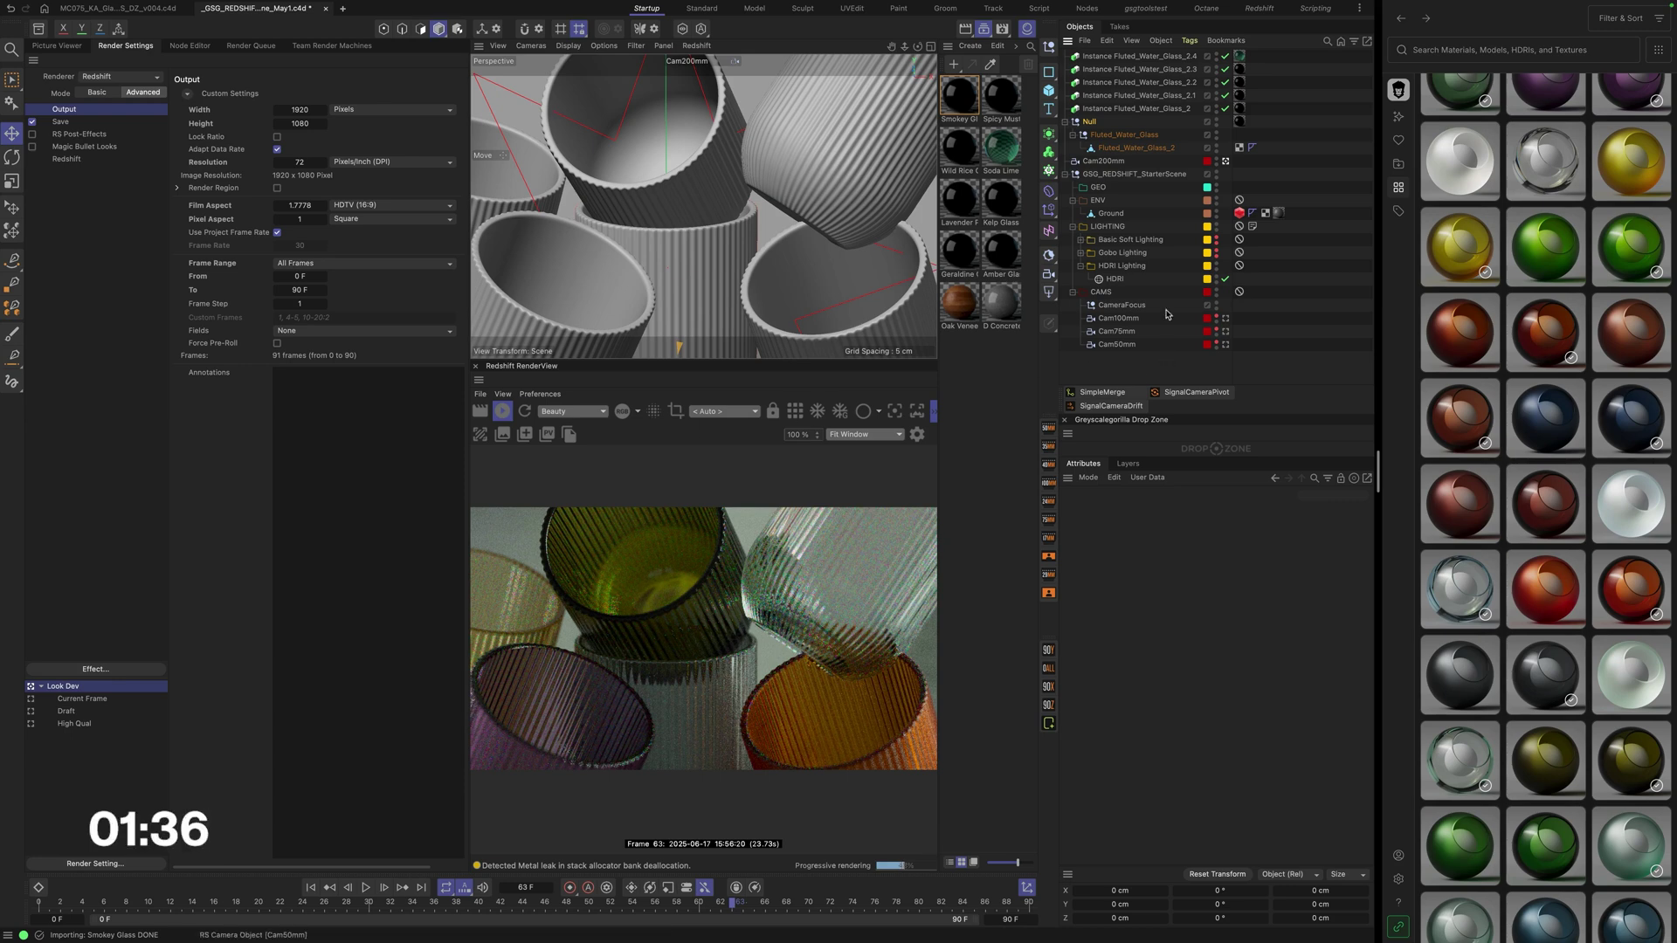
Step: Set the HDRI light's horizon rotation to 65° and its exposure to 1.373
{"action": "left_click", "coordinate": [1116, 279]}
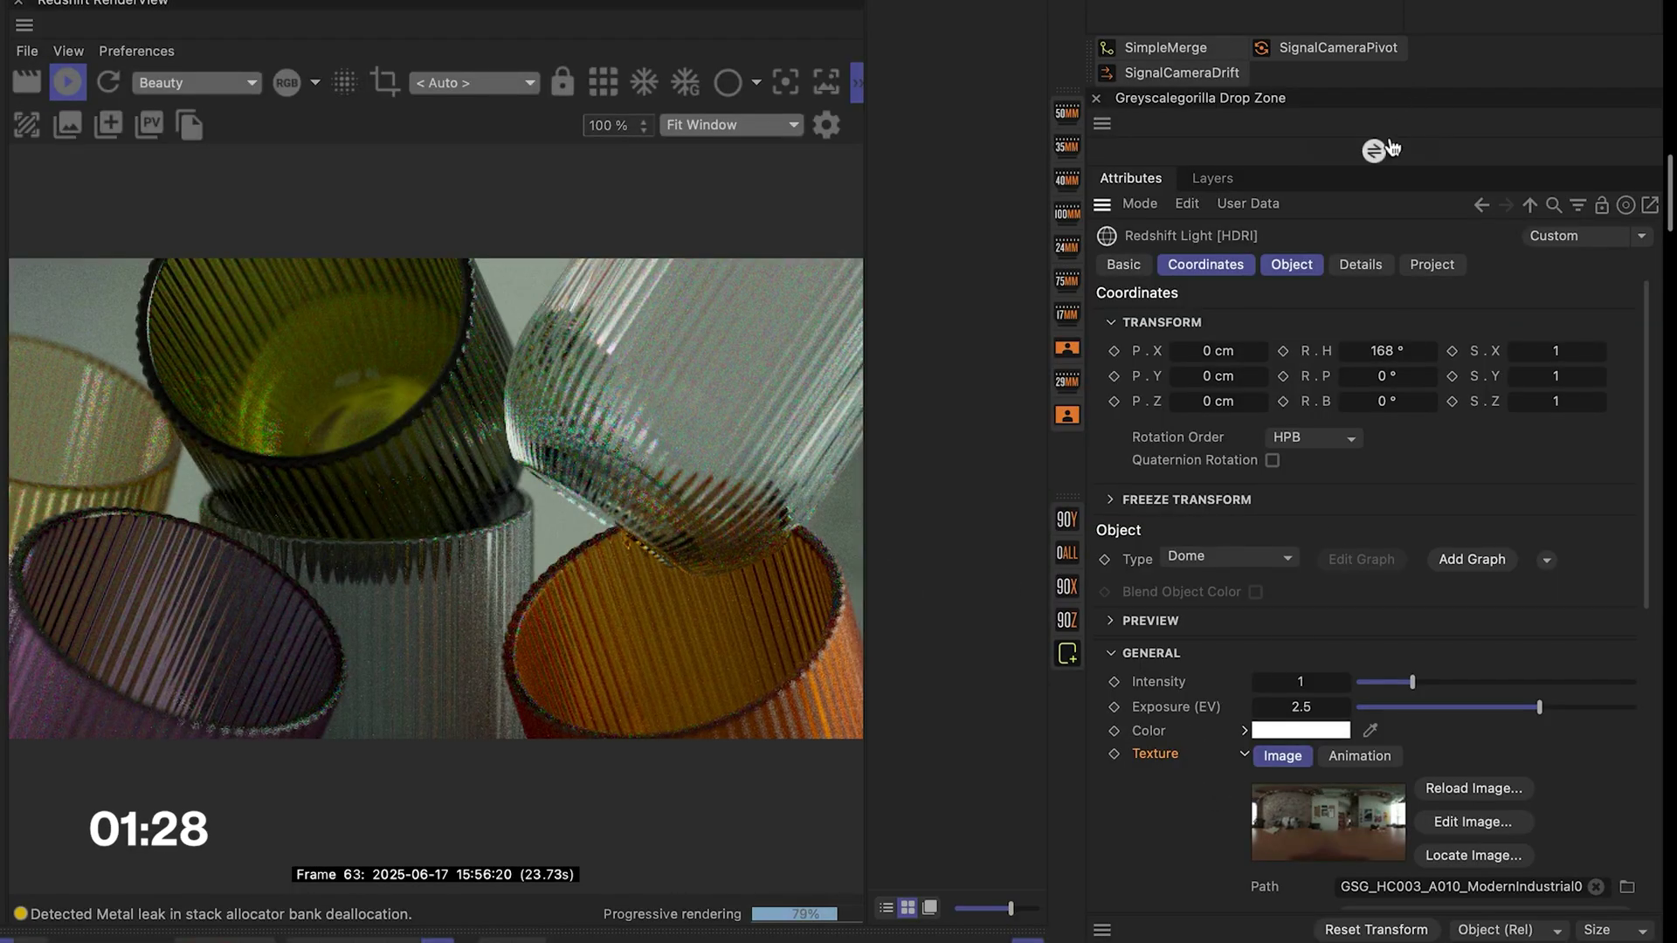
{"action": "left_click", "coordinate": [1377, 149]}
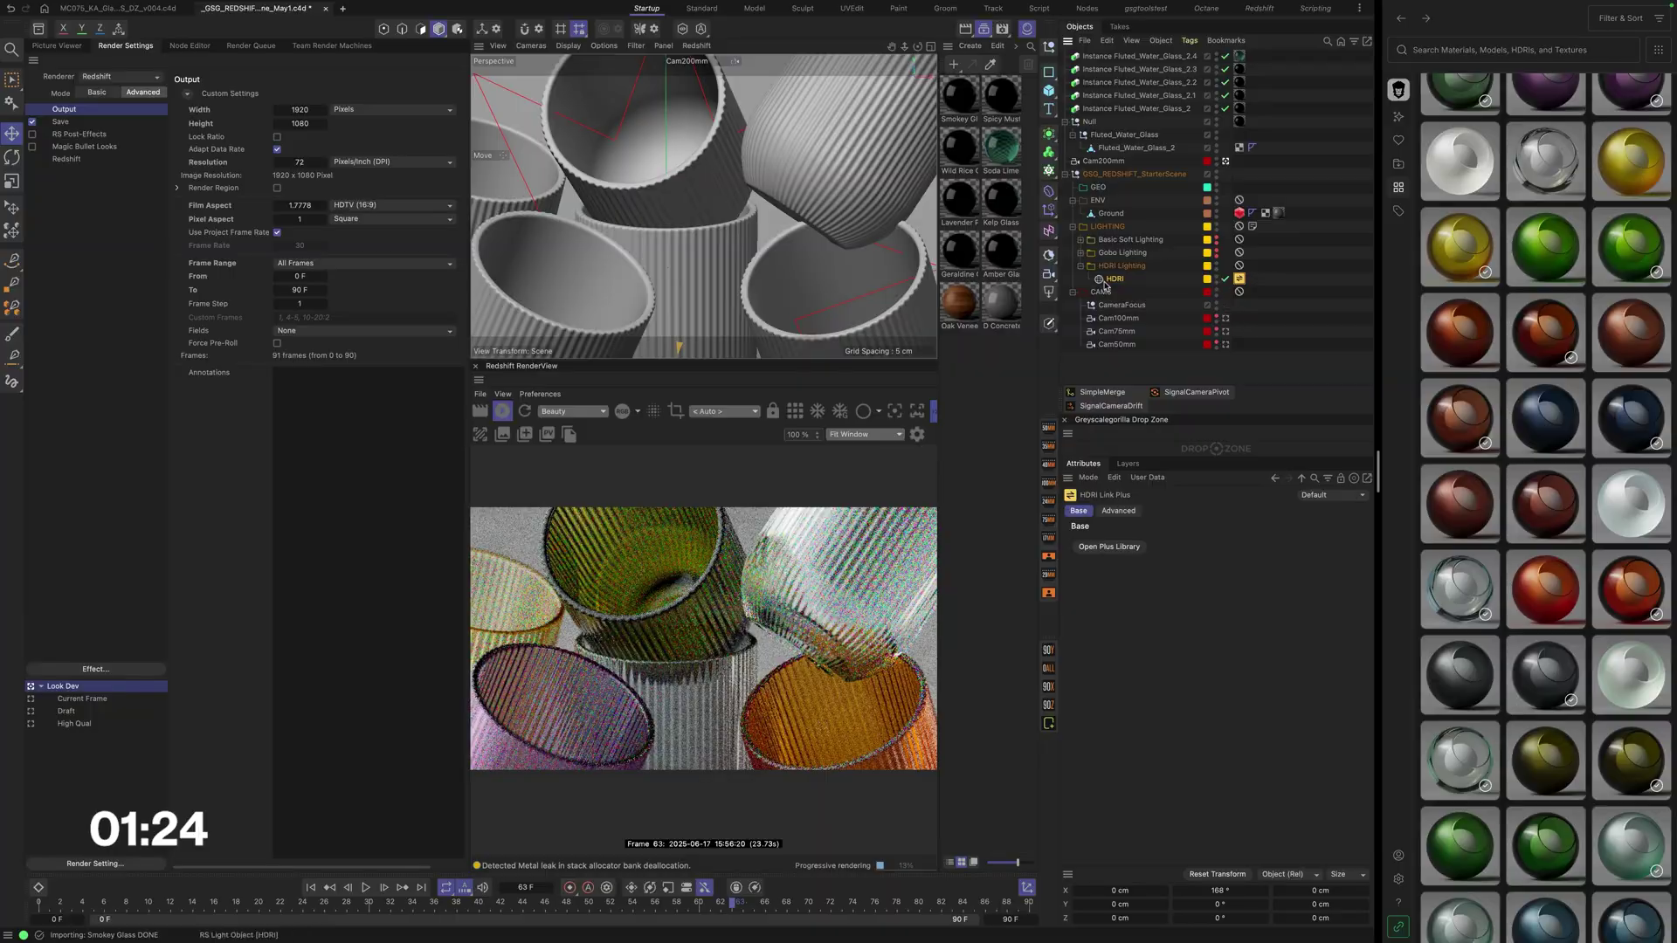
{"action": "left_click", "coordinate": [1110, 279]}
{"action": "left_click_drag", "start_coordinate": [1370, 642], "coordinate": [1369, 696]}
{"action": "scroll", "coordinate": [1198, 725], "scroll_direction": "down", "scroll_amount": 1}
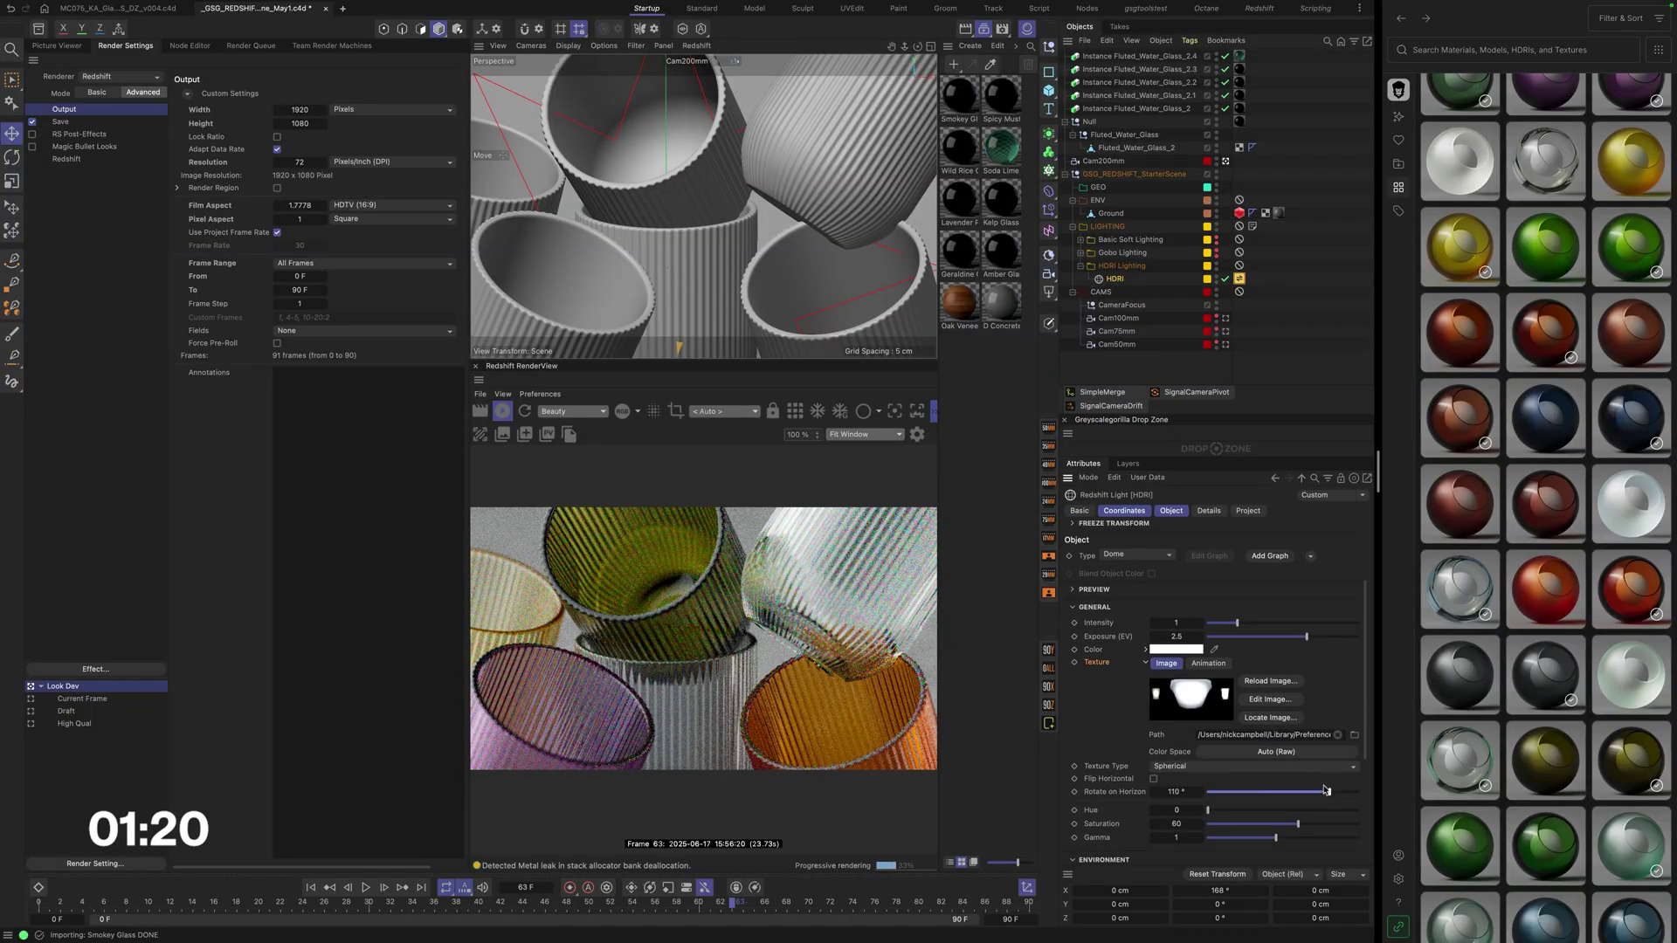
{"action": "left_click_drag", "start_coordinate": [1353, 791], "coordinate": [1251, 799]}
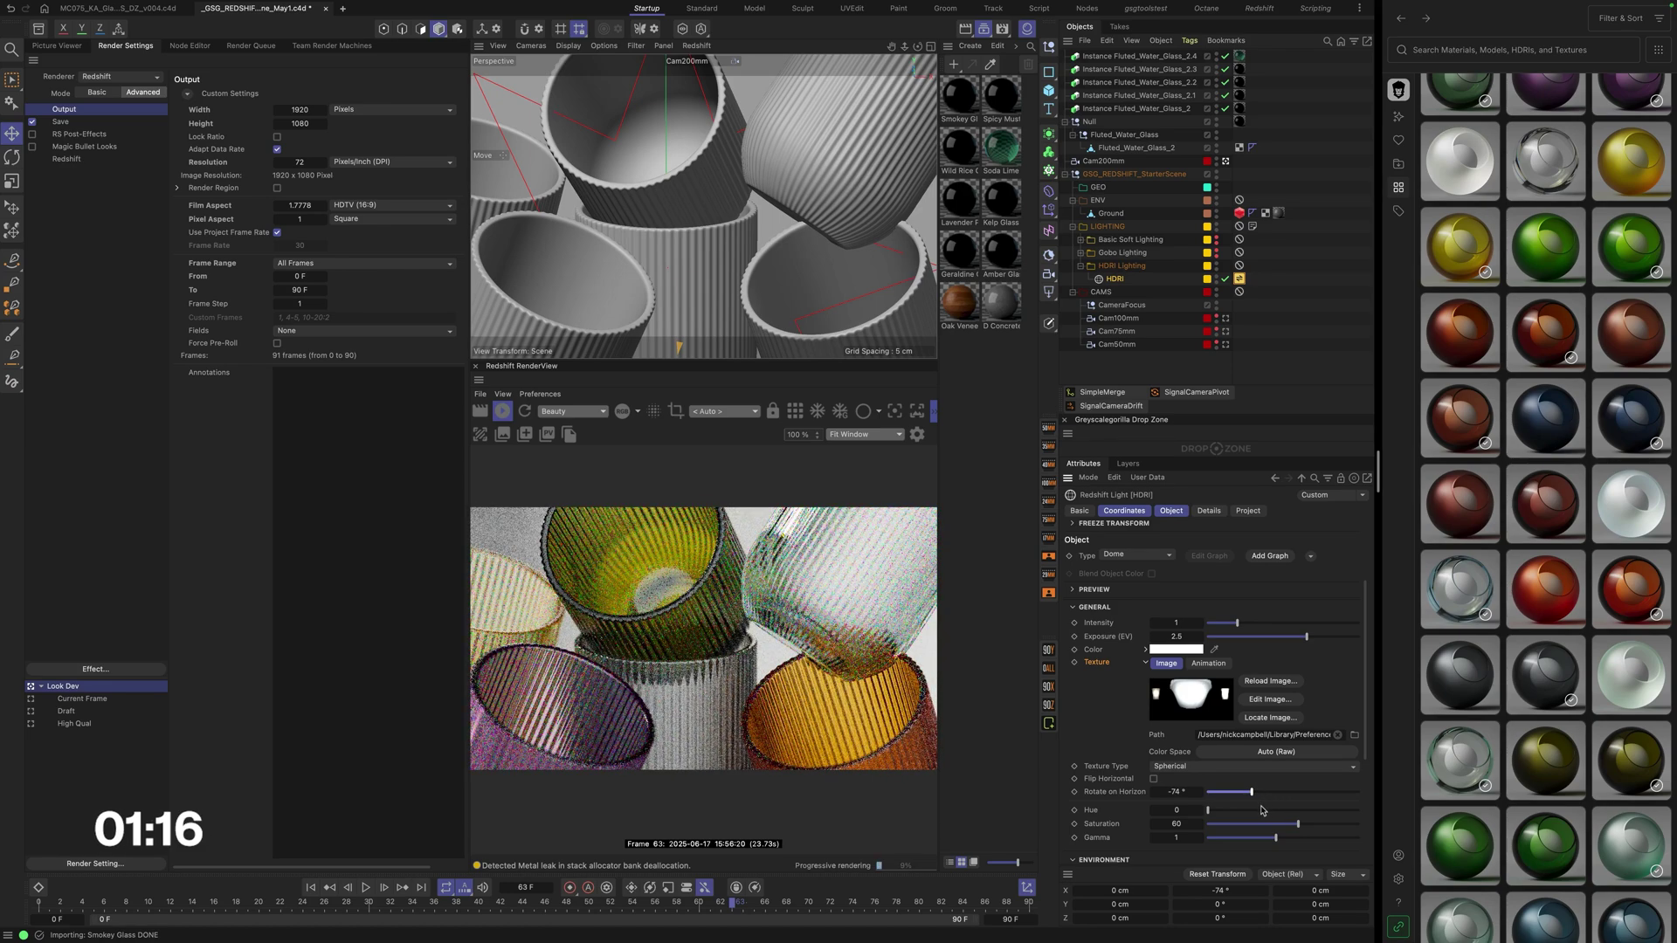
{"action": "left_click_drag", "start_coordinate": [1305, 641], "coordinate": [1295, 645]}
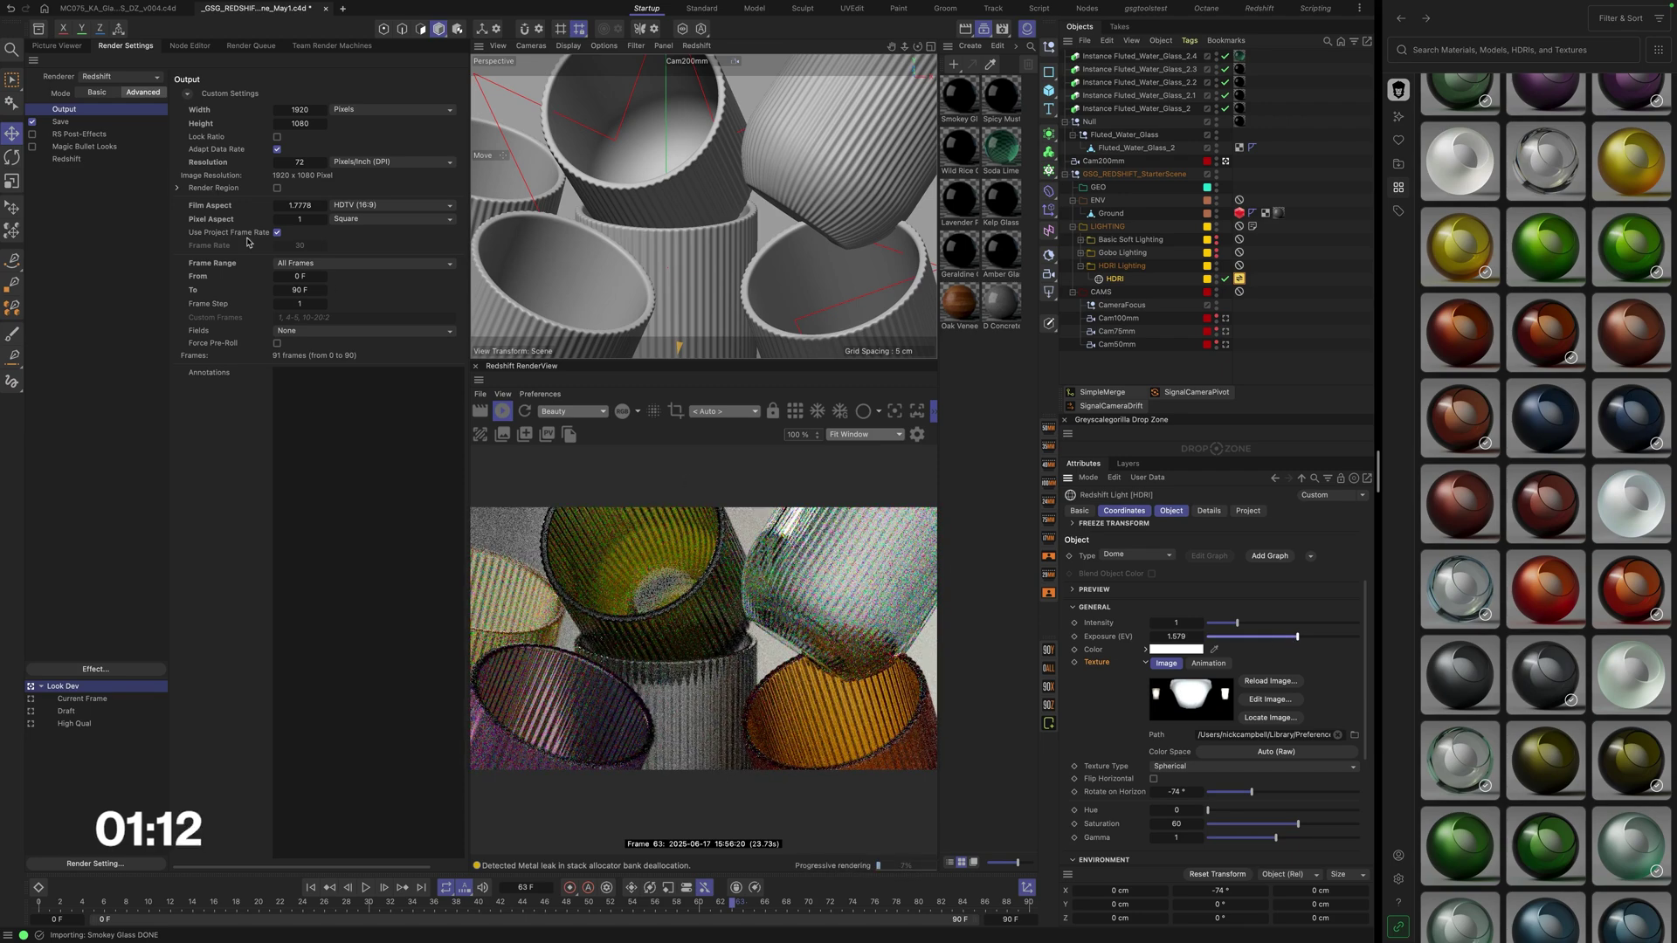
{"action": "left_click_drag", "start_coordinate": [1299, 640], "coordinate": [1304, 637]}
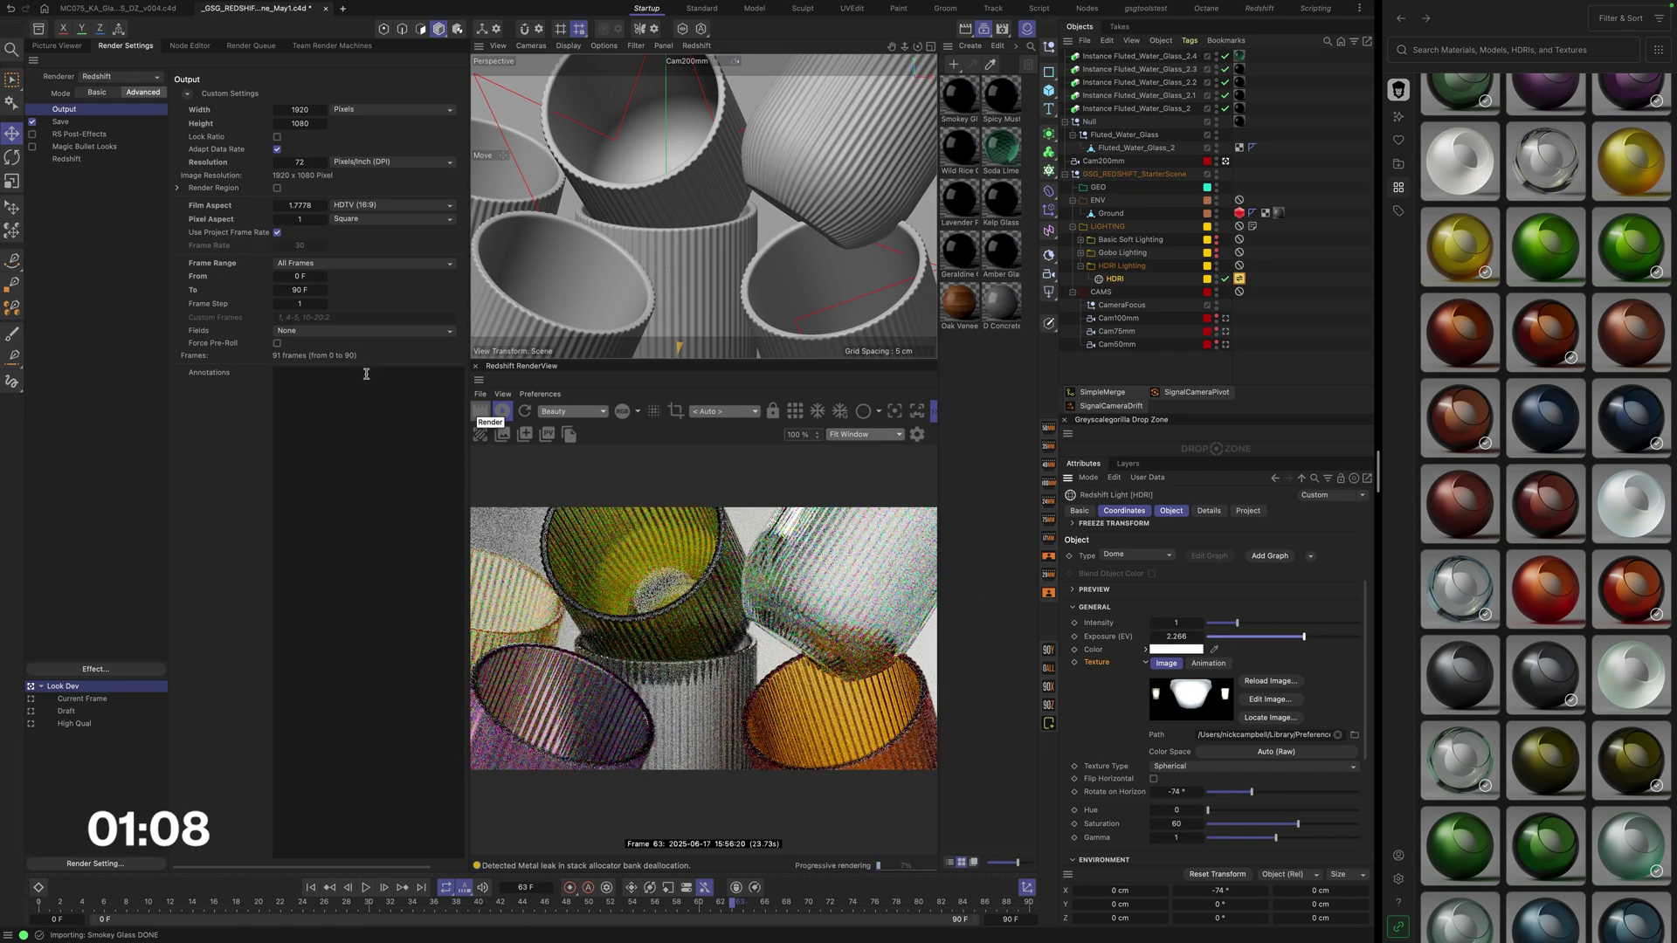
{"action": "left_click_drag", "start_coordinate": [1252, 792], "coordinate": [1312, 805]}
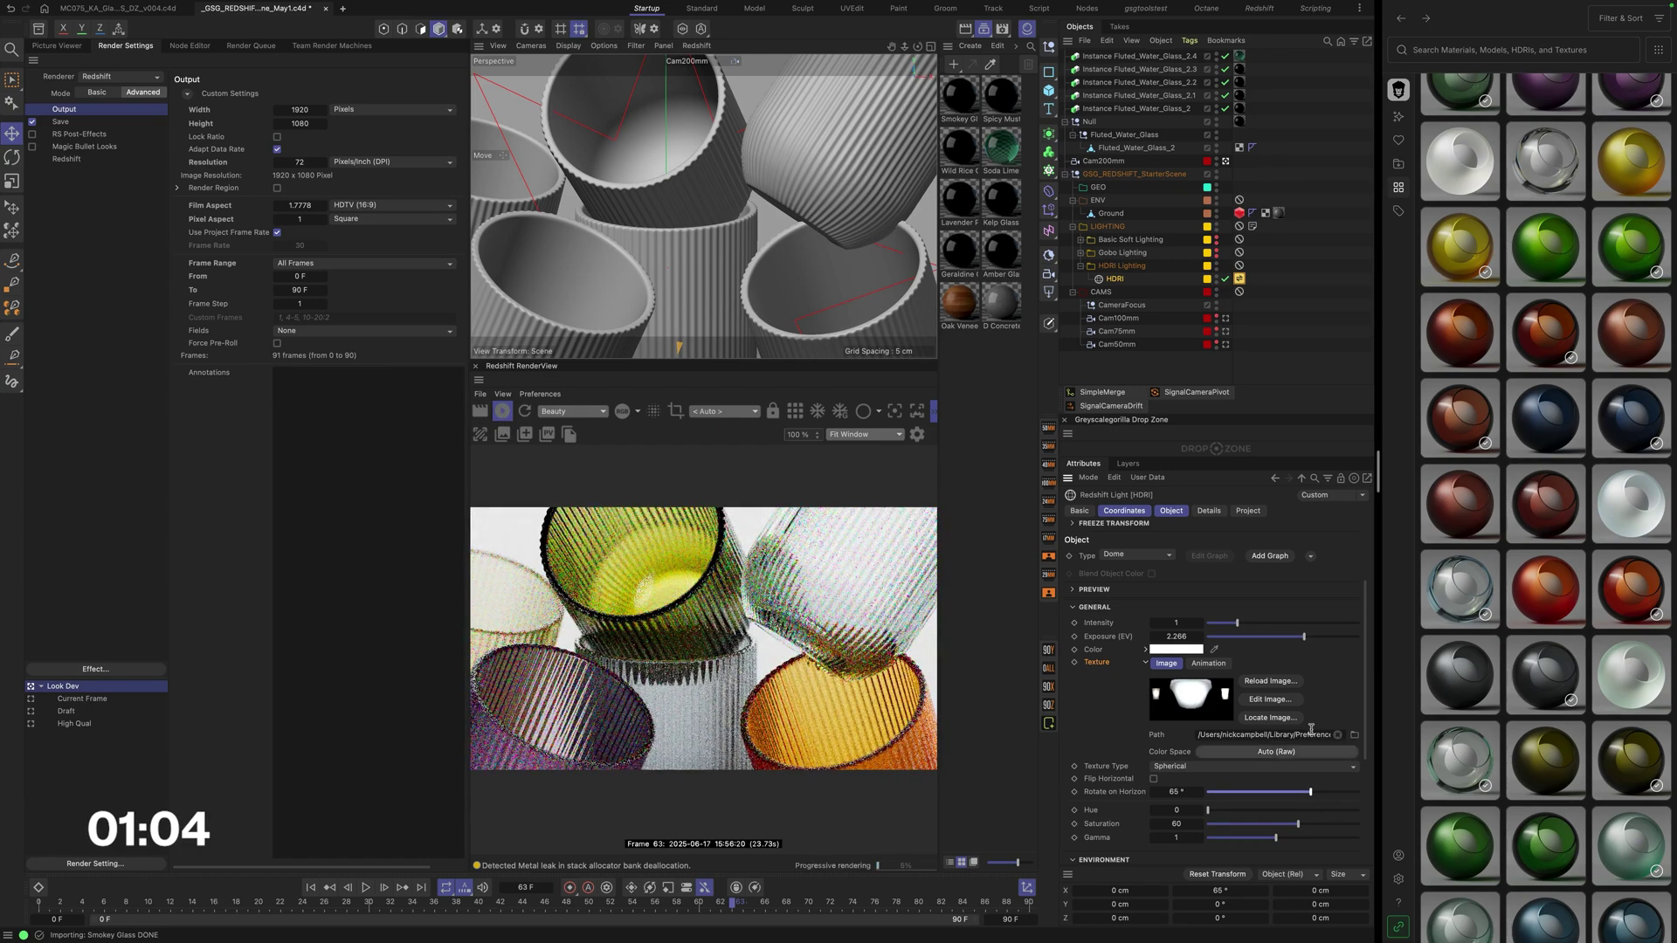
{"action": "left_click_drag", "start_coordinate": [1304, 637], "coordinate": [1294, 644]}
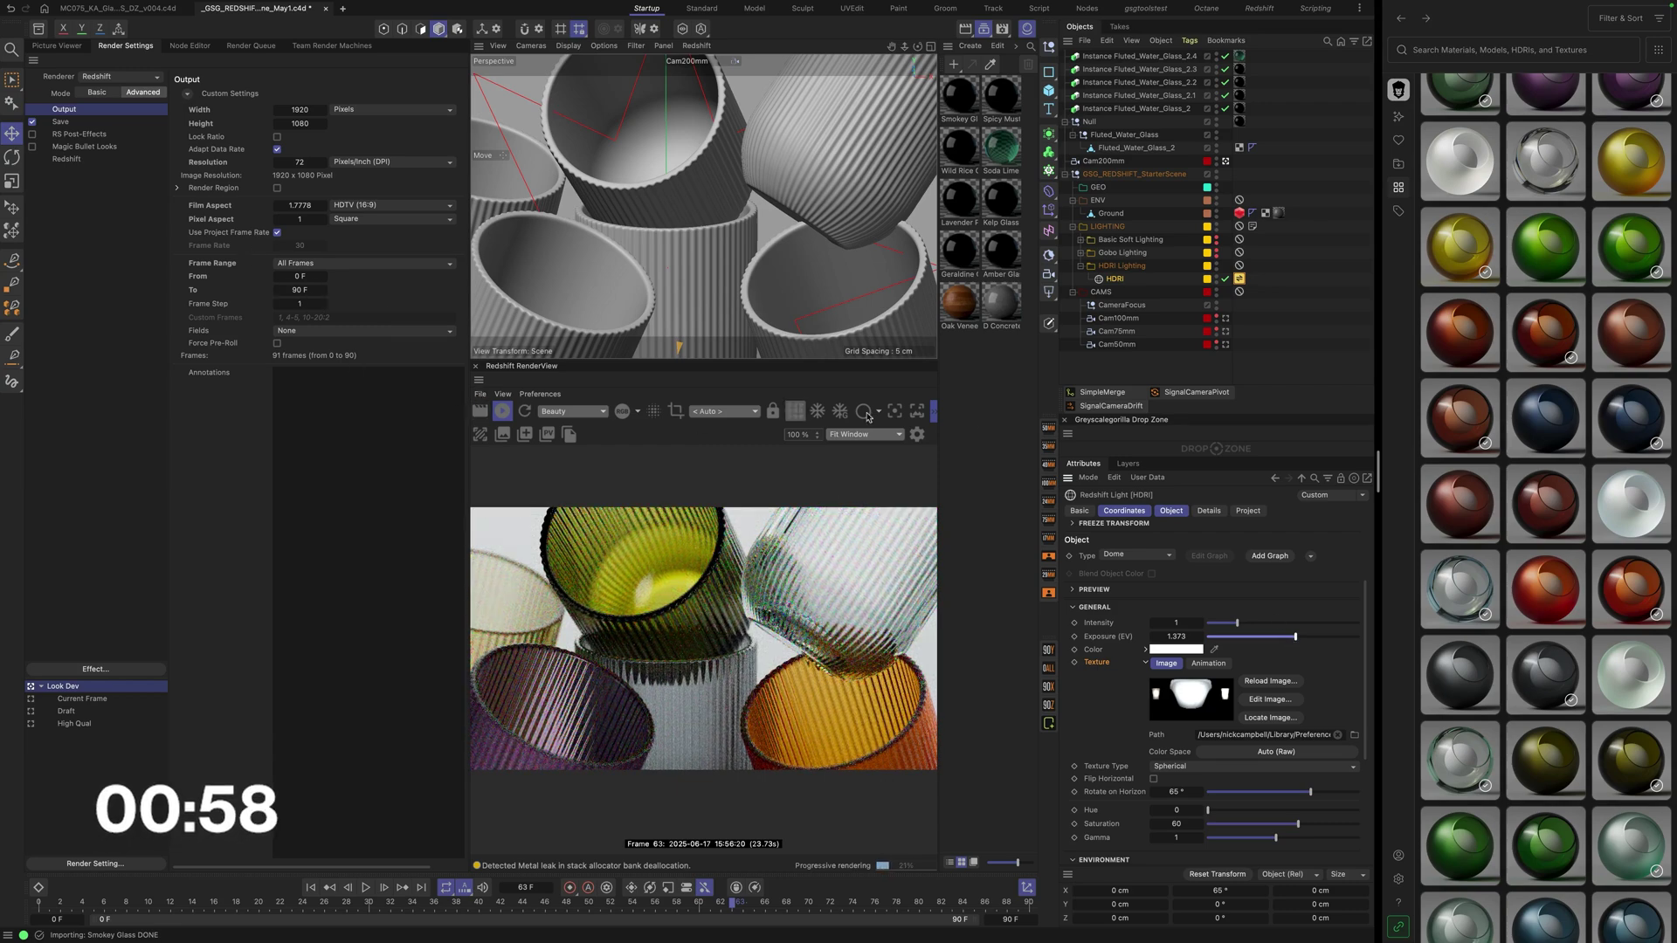
Step: Widen the render view and enable Redshift OIDN denoising in the Sampling settings
{"action": "left_click", "coordinate": [917, 411]}
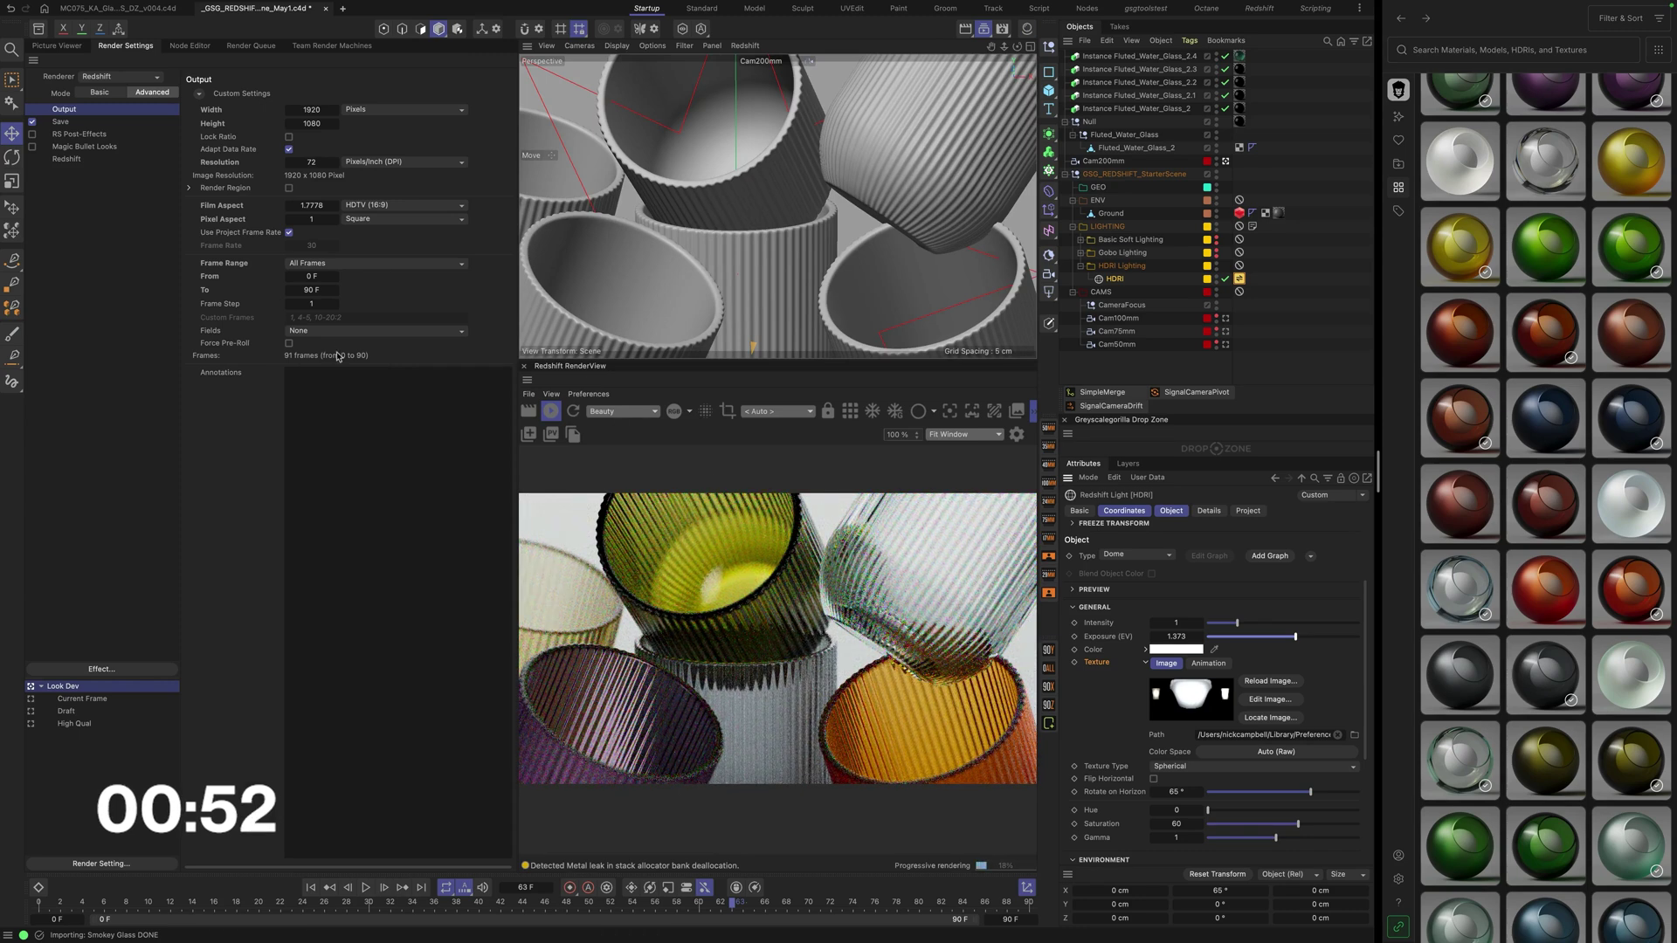
{"action": "left_click", "coordinate": [65, 161]}
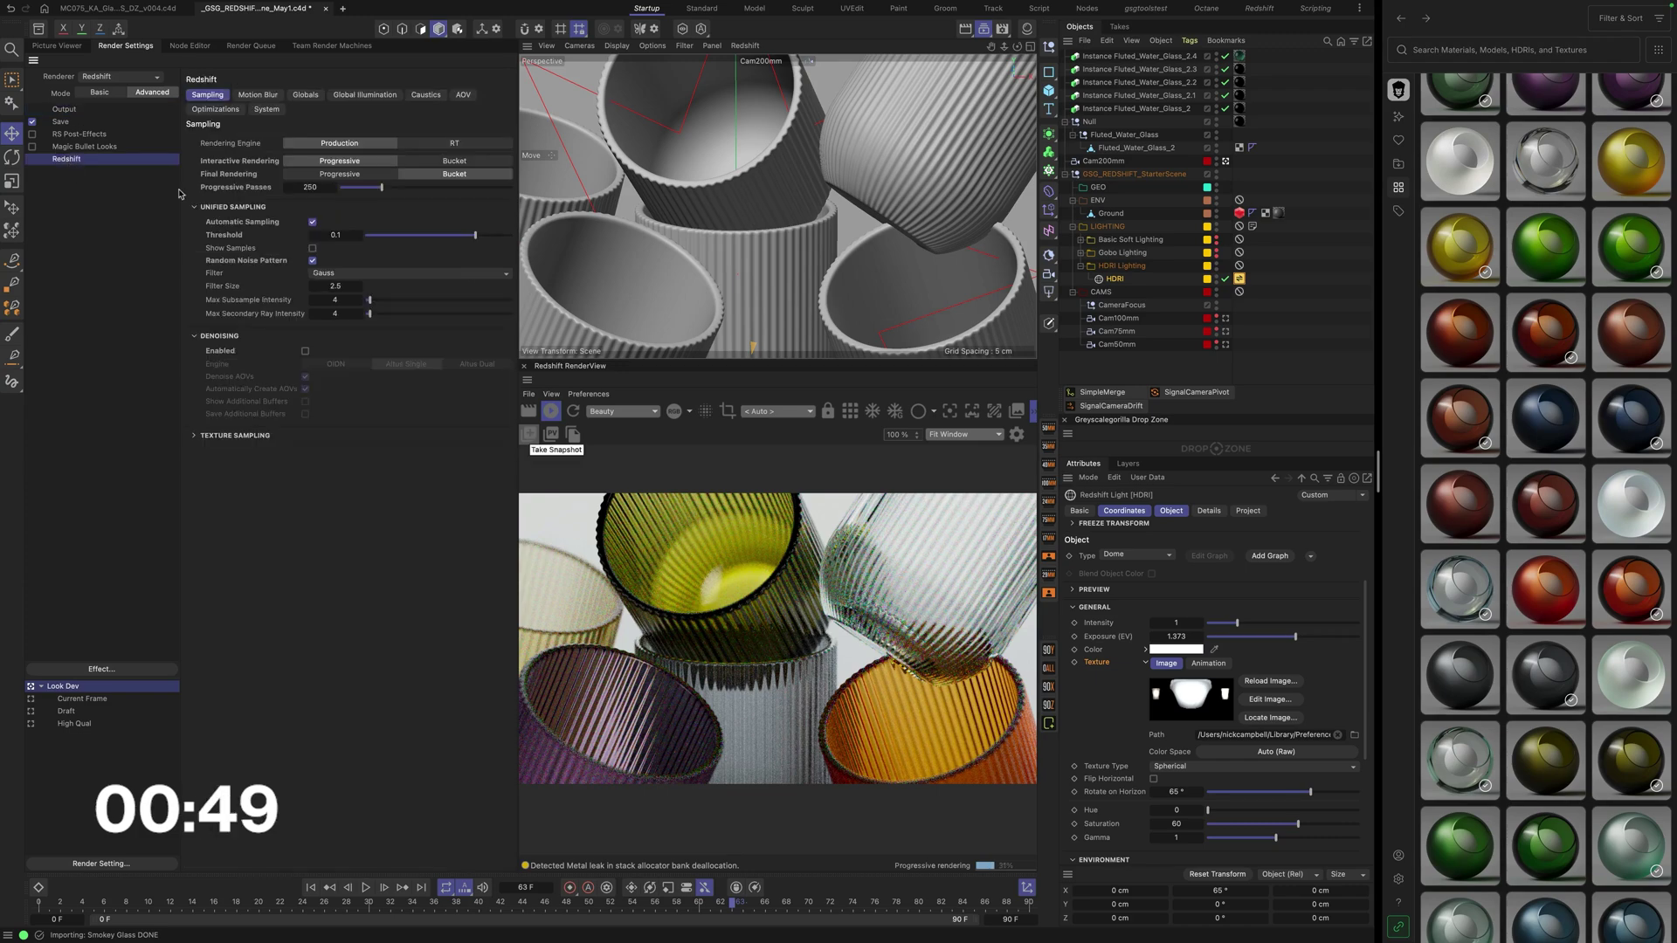
{"action": "left_click", "coordinate": [305, 352]}
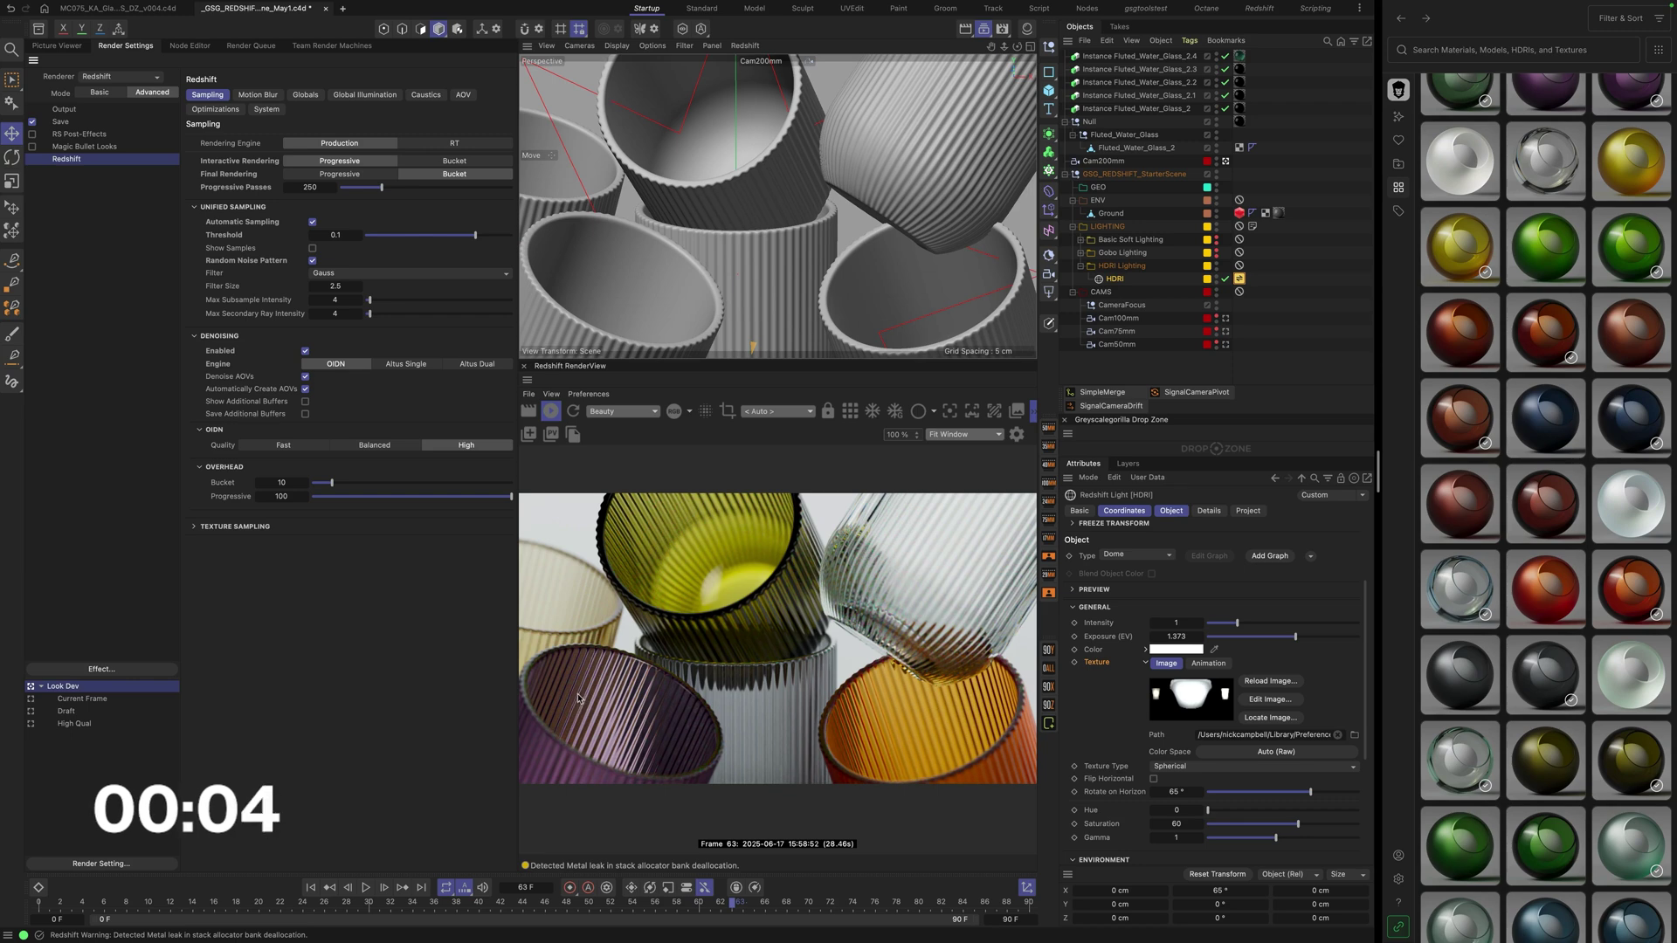
Step: Move Instance Fluted_Water_Glass_2.4 to about P 4.5614, 8.8446, -3.9462 cm
{"action": "left_click", "coordinate": [878, 223]}
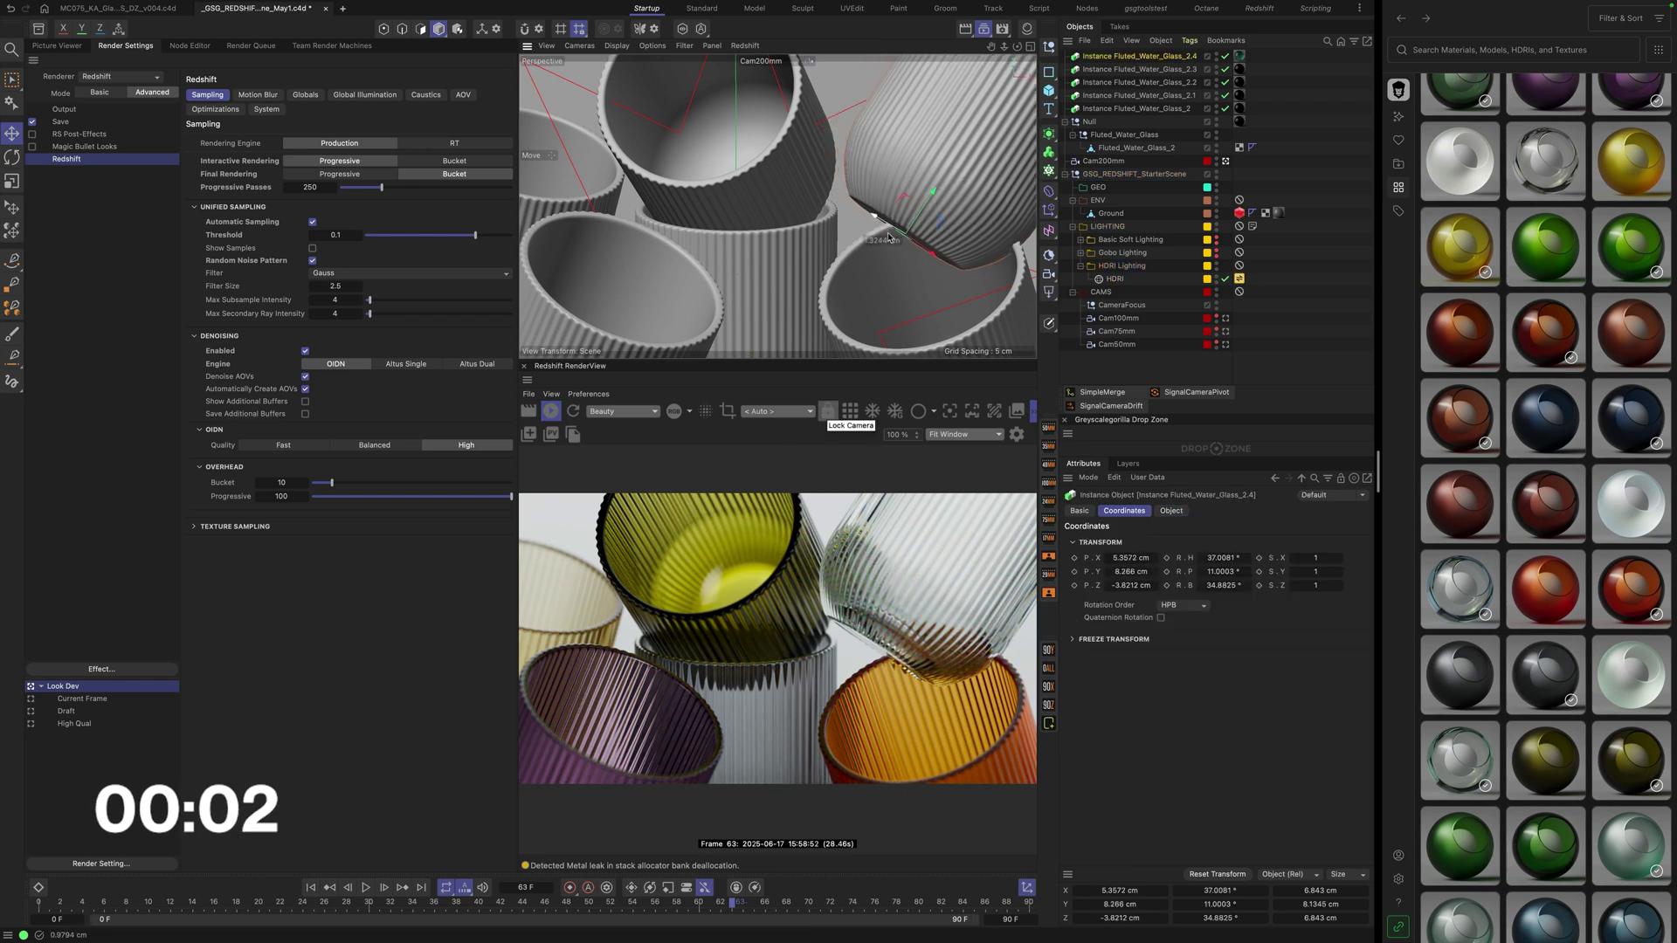
{"action": "left_click_drag", "start_coordinate": [891, 241], "coordinate": [860, 204]}
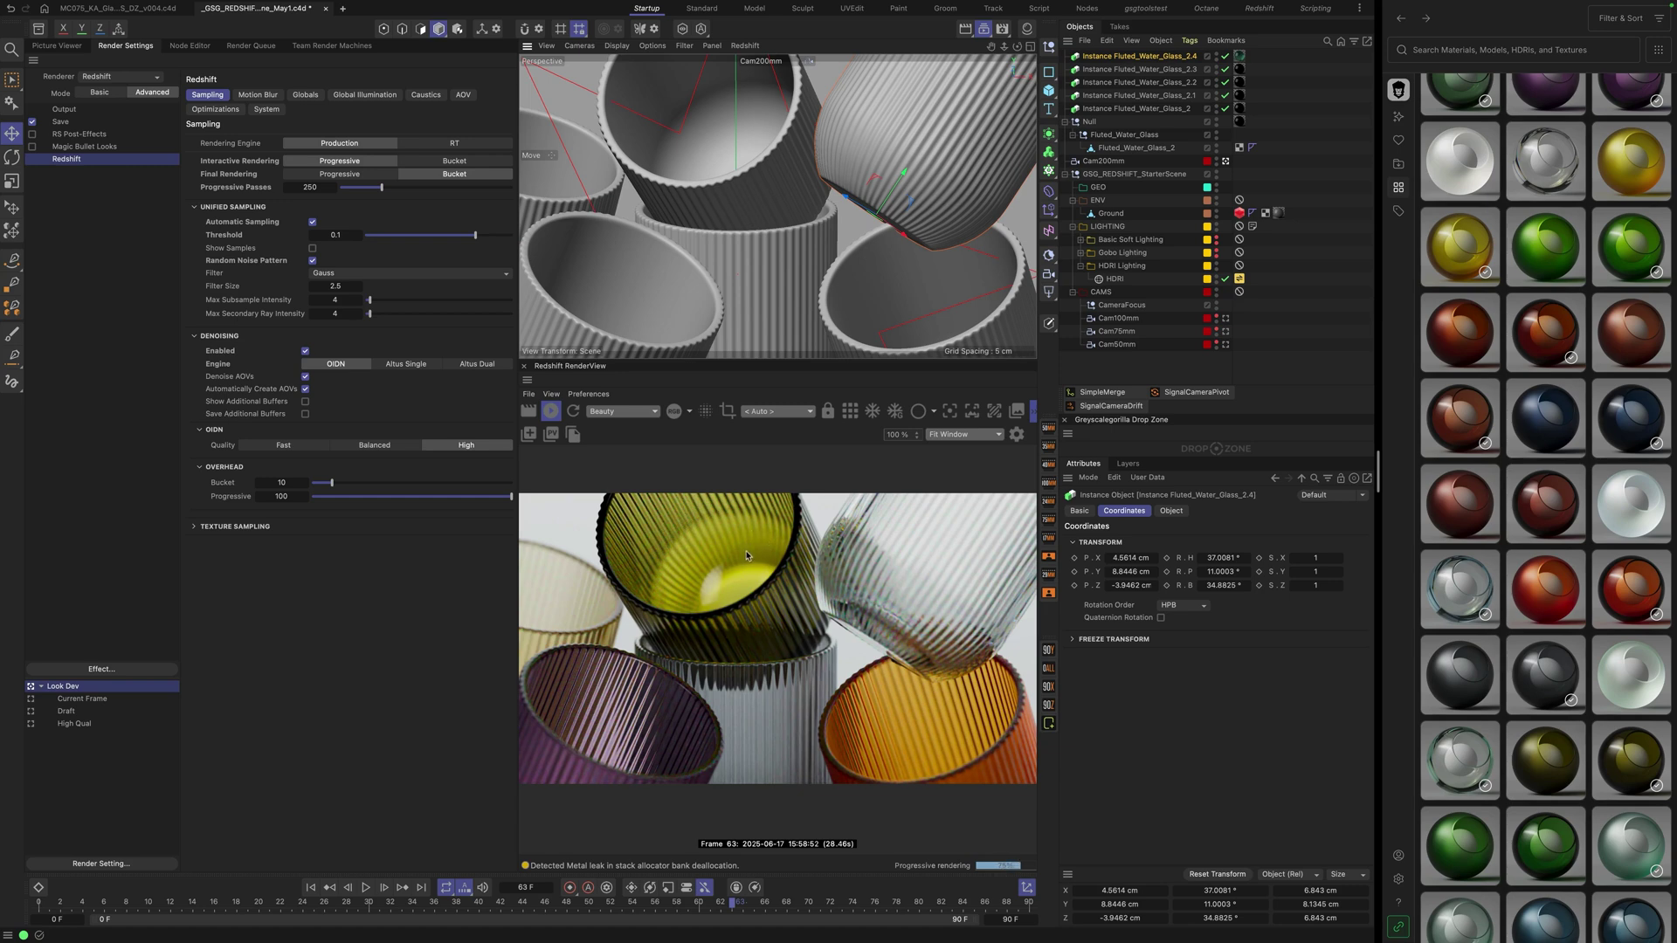
Step: Show the asset browser's featured page with Liquid Materials, Glassware Models and Glass Materials
{"action": "left_click", "coordinate": [1398, 116]}
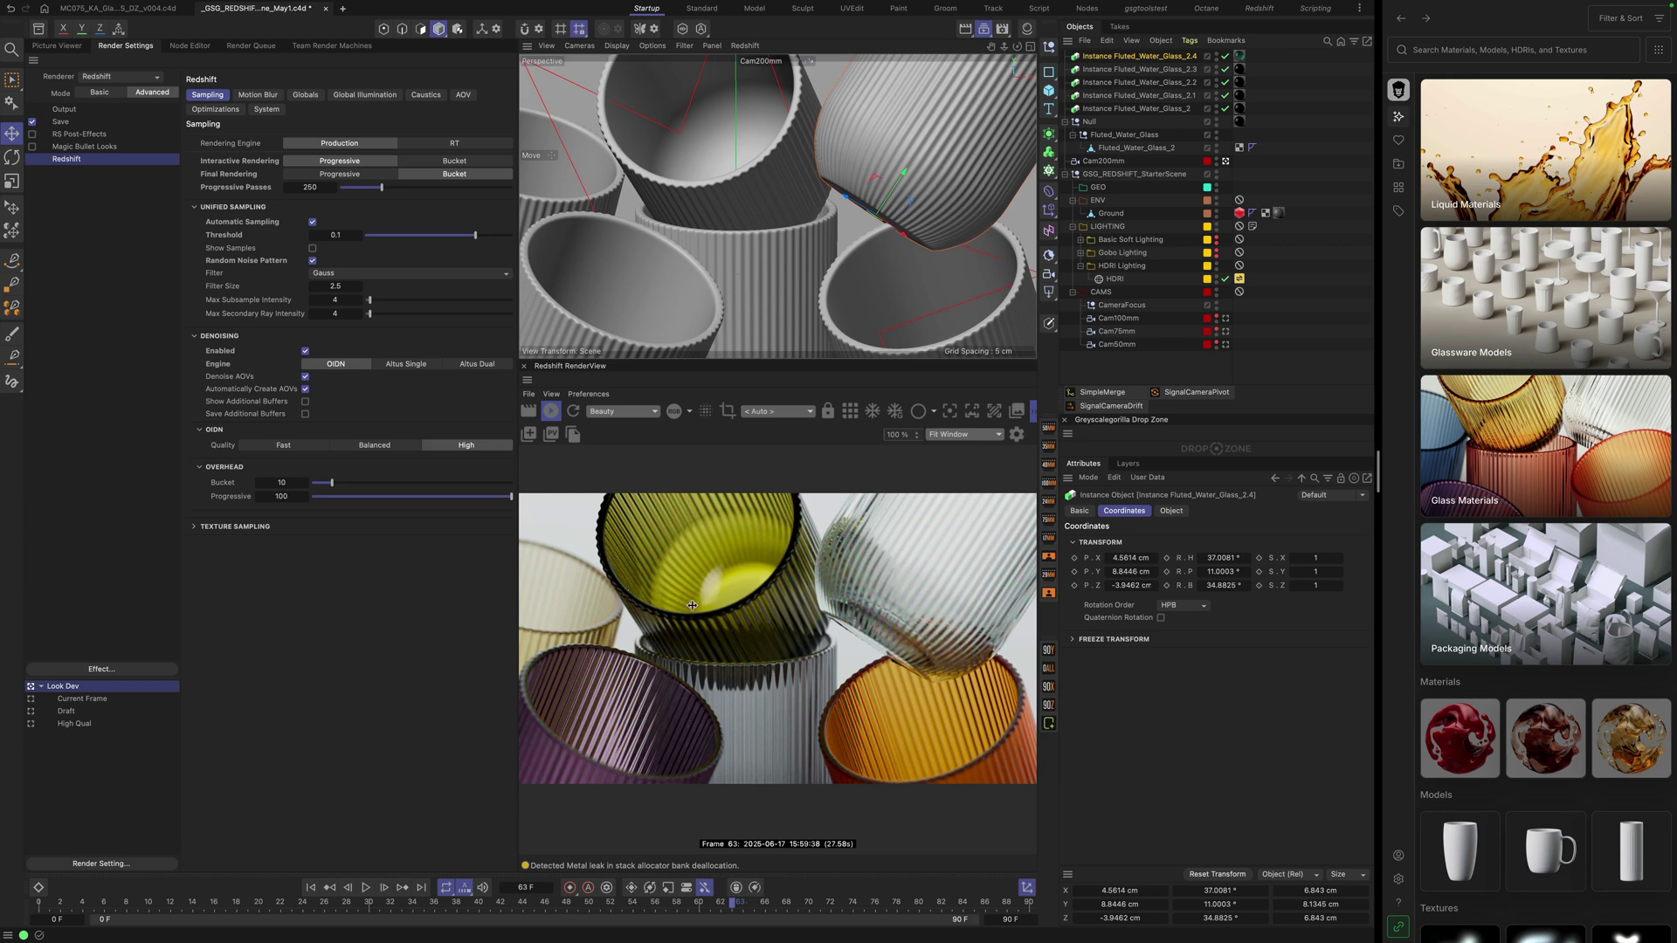
Step: Switch to the original scene, maximize its RS Camera viewport, and expand its Denoising settings
{"action": "left_click", "coordinate": [126, 10]}
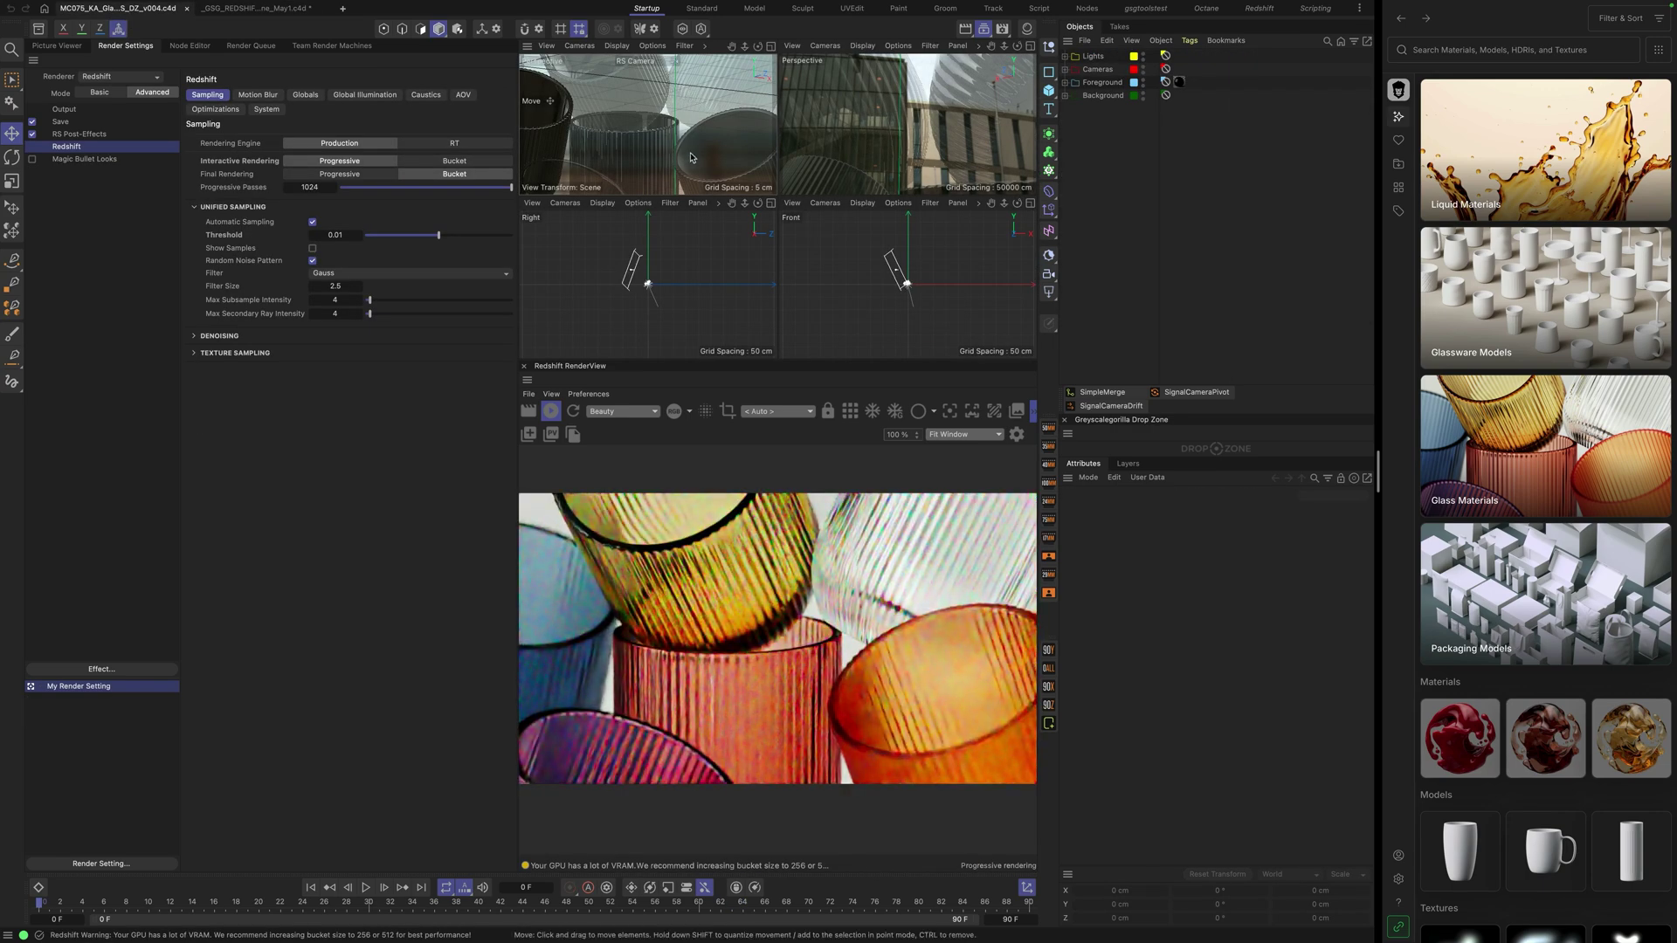
{"action": "left_click", "coordinate": [769, 50]}
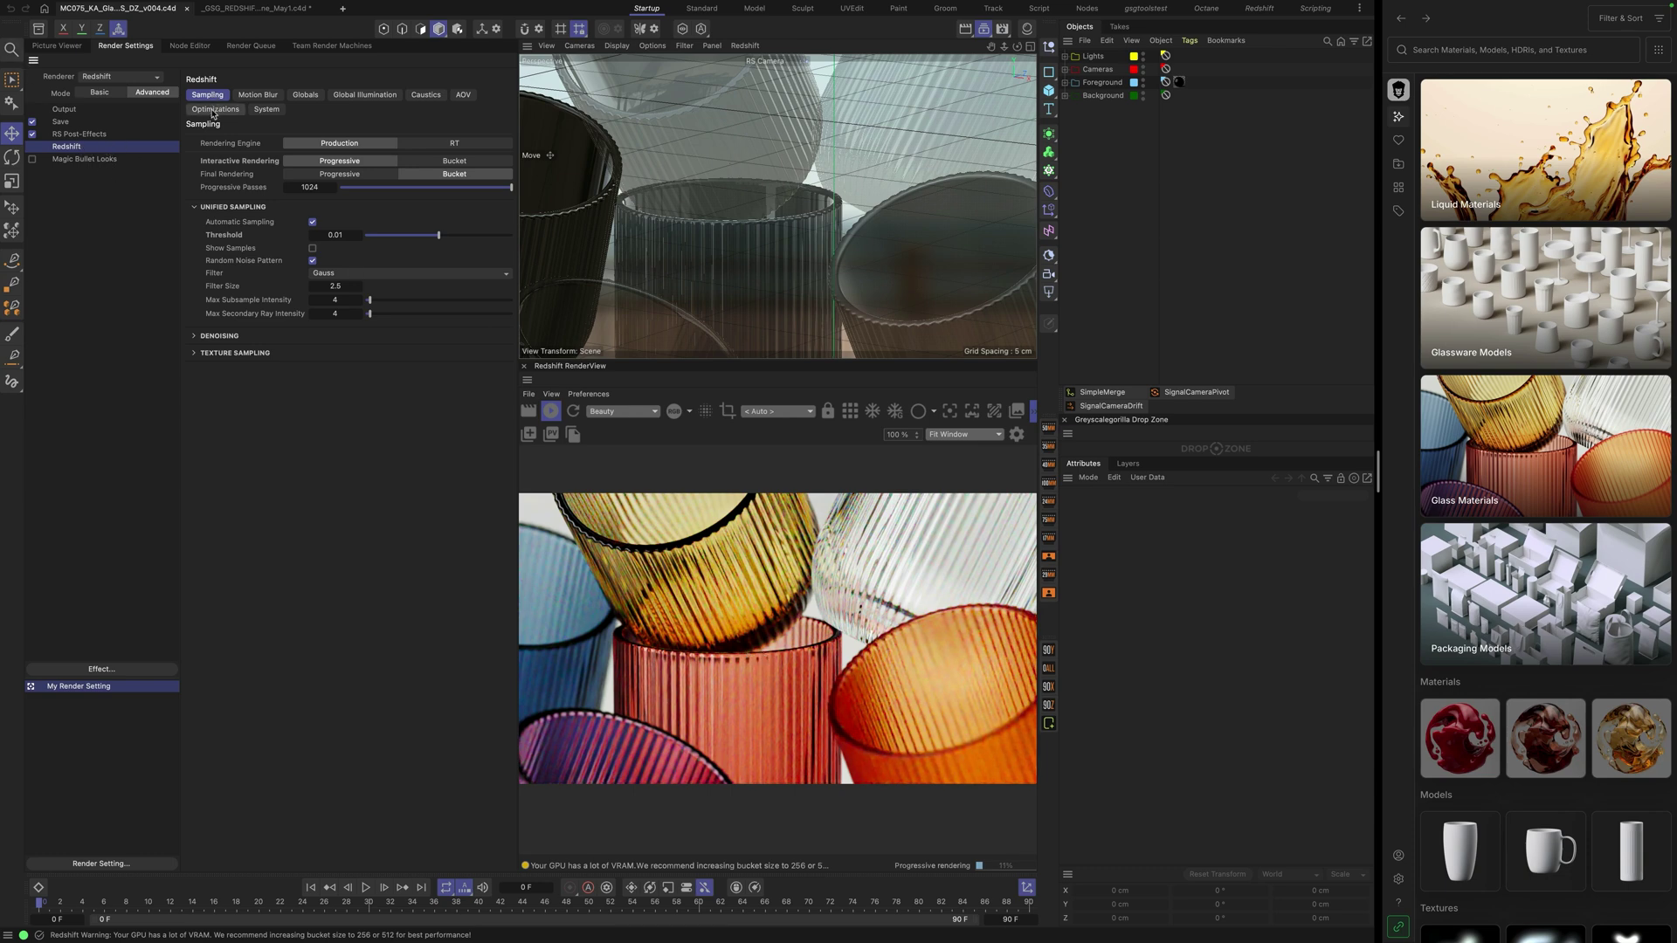
{"action": "left_click", "coordinate": [196, 337]}
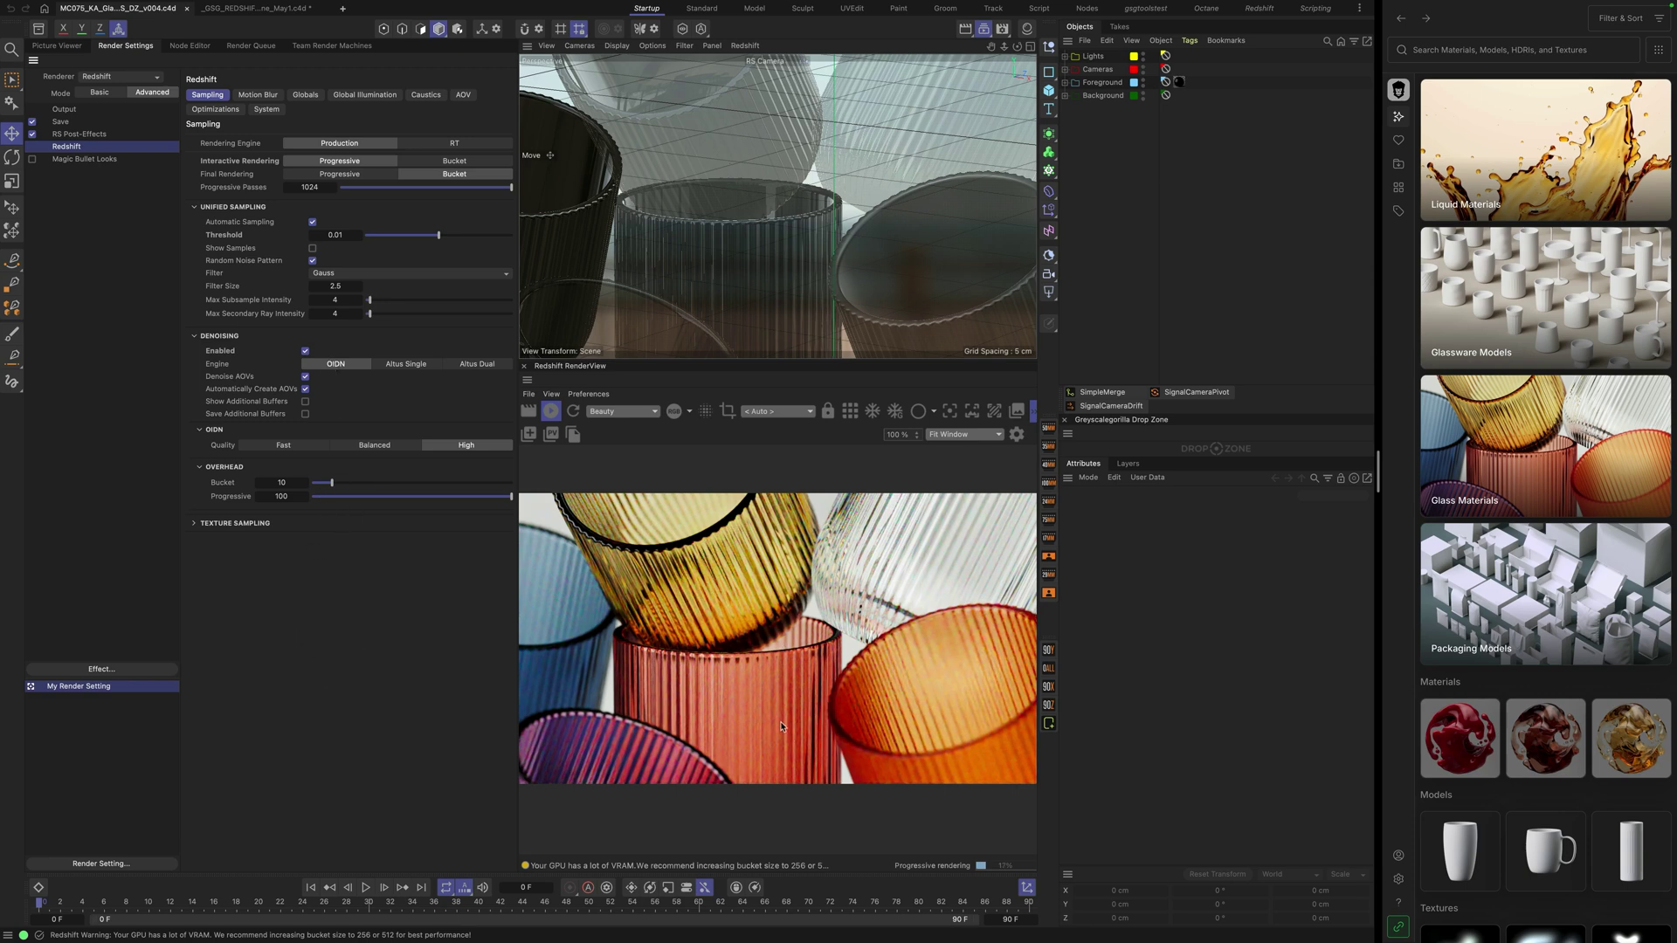
Step: Expand the Background, Foreground, Cameras and Lights groups, then toggle the RS Camera off and on
{"action": "left_click", "coordinate": [1066, 96]}
{"action": "left_click", "coordinate": [1066, 83]}
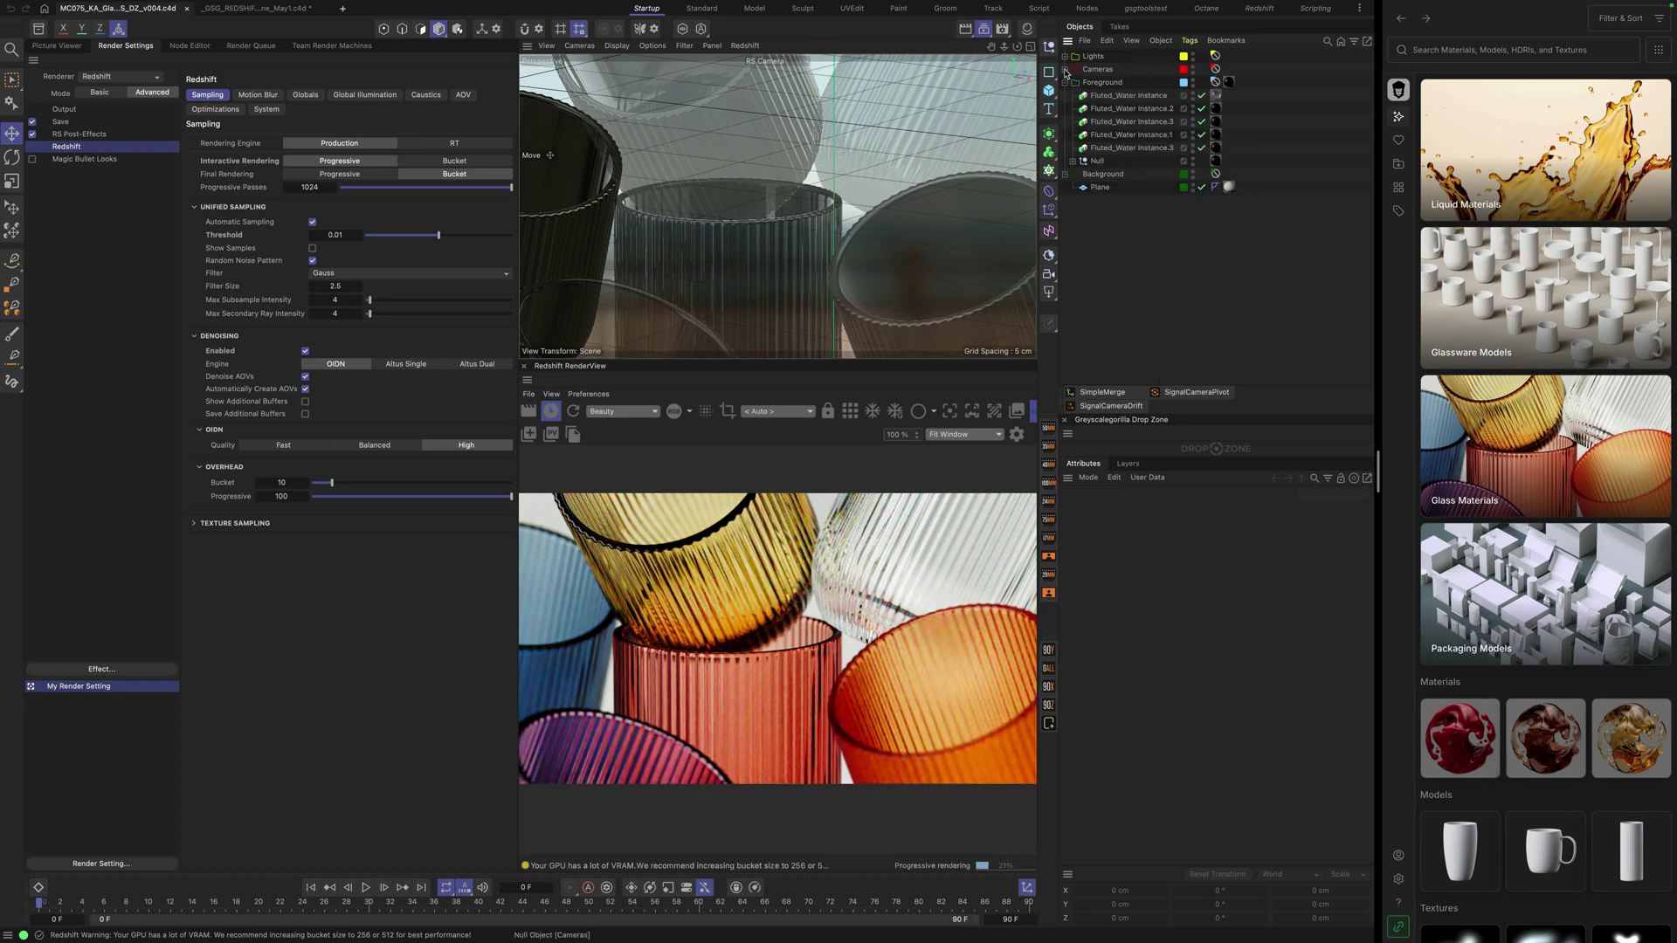
{"action": "left_click", "coordinate": [1066, 69]}
{"action": "left_click", "coordinate": [1066, 55]}
{"action": "left_click", "coordinate": [1203, 123]}
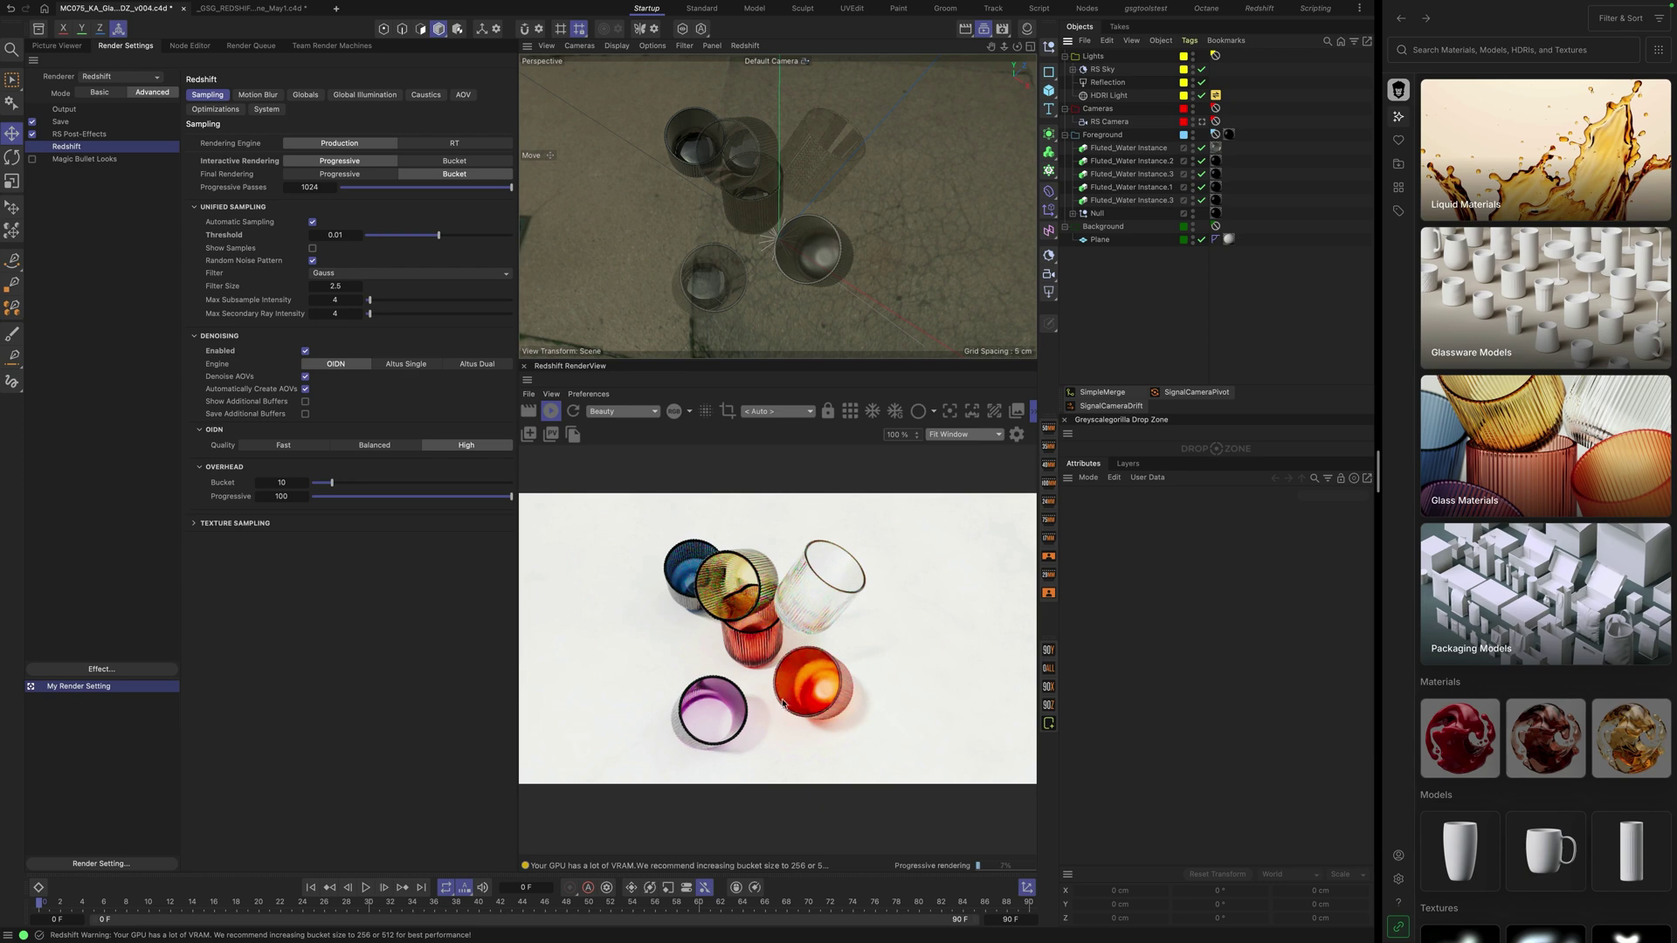
{"action": "left_click", "coordinate": [1202, 122]}
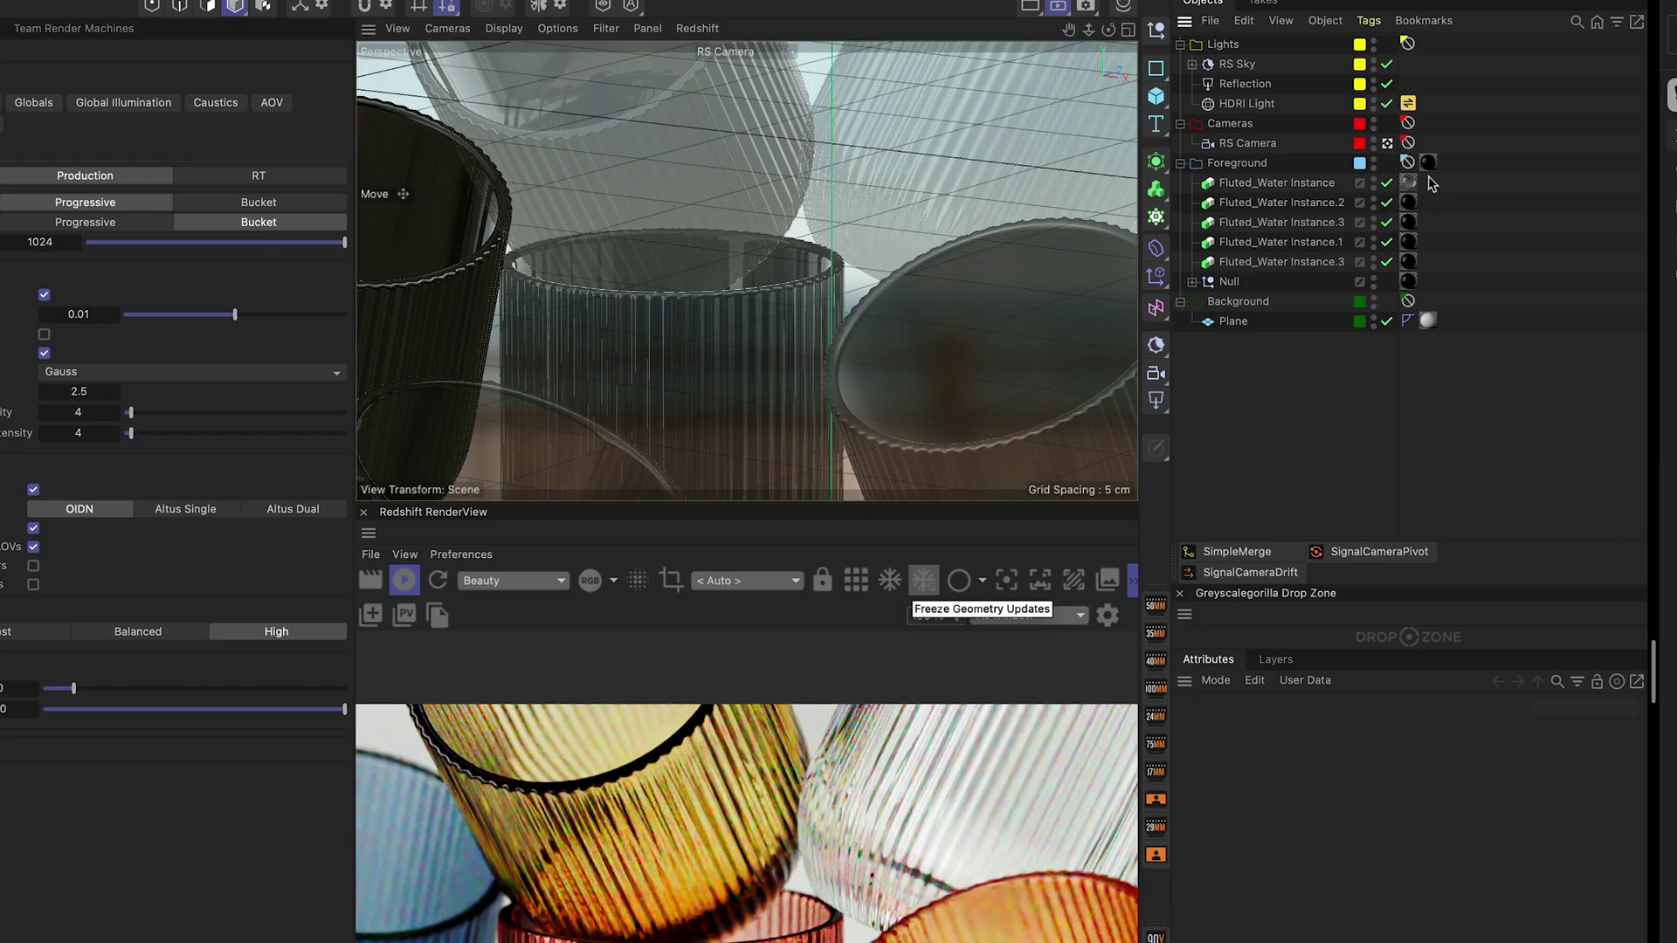
Step: Peek inside the Null, then inspect the HDRI Light's link tag and light settings
{"action": "left_click", "coordinate": [1193, 283]}
{"action": "left_click", "coordinate": [1192, 282]}
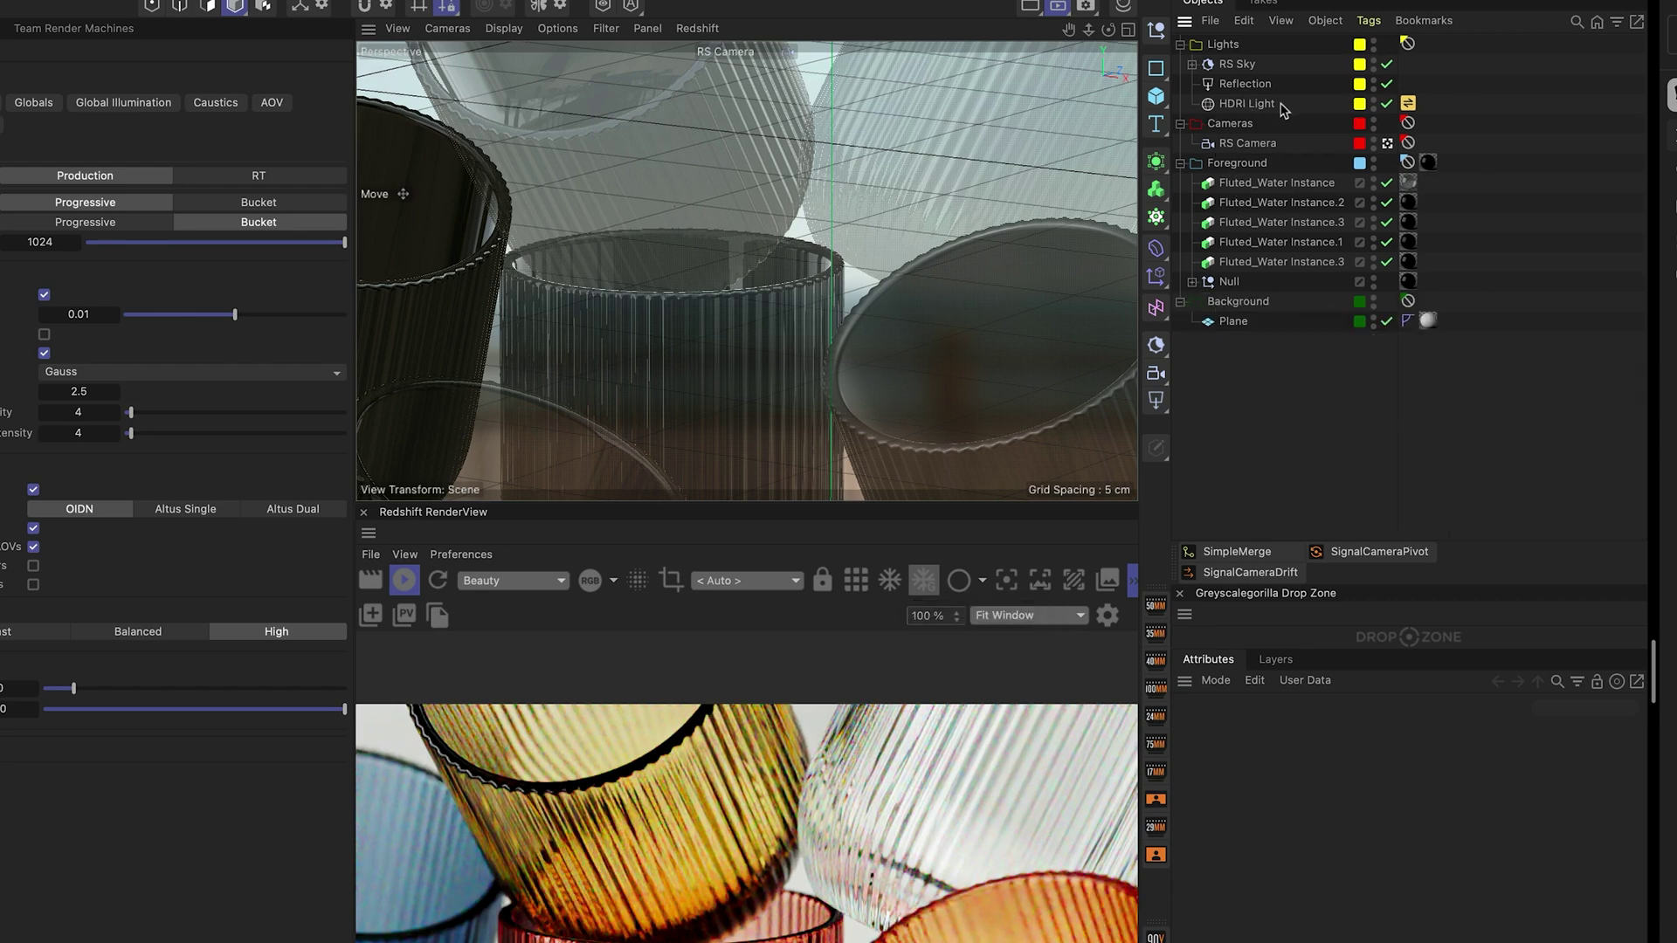
{"action": "left_click", "coordinate": [1408, 103]}
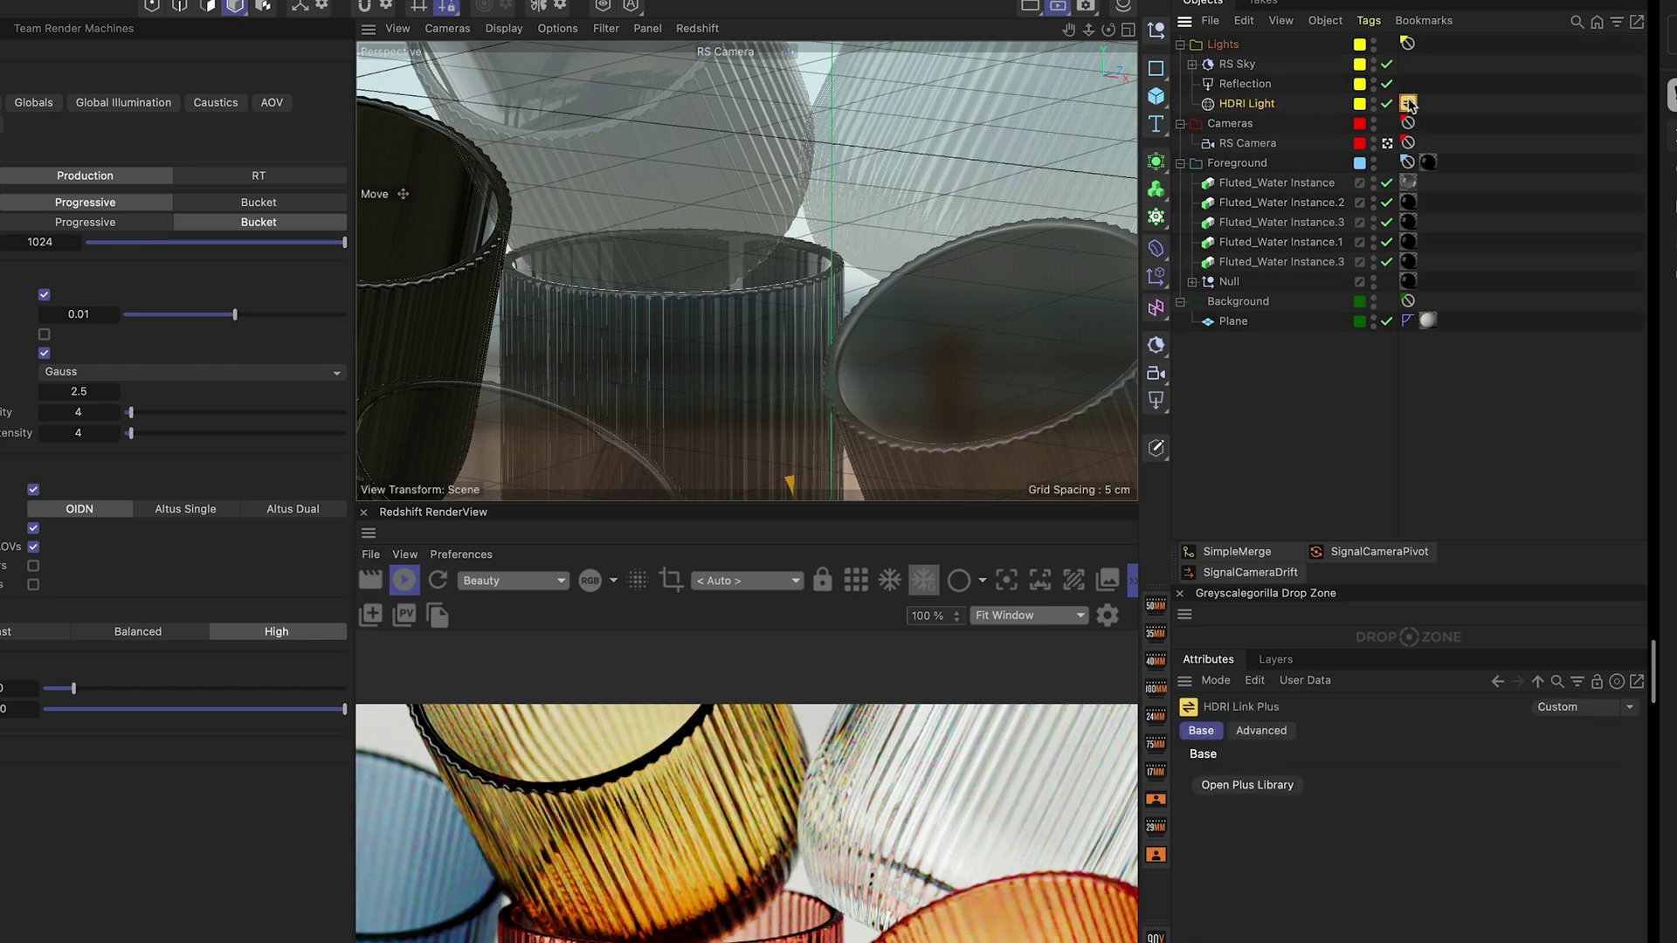
{"action": "left_click", "coordinate": [1280, 105]}
{"action": "scroll", "coordinate": [1406, 838], "scroll_direction": "down", "scroll_amount": 5}
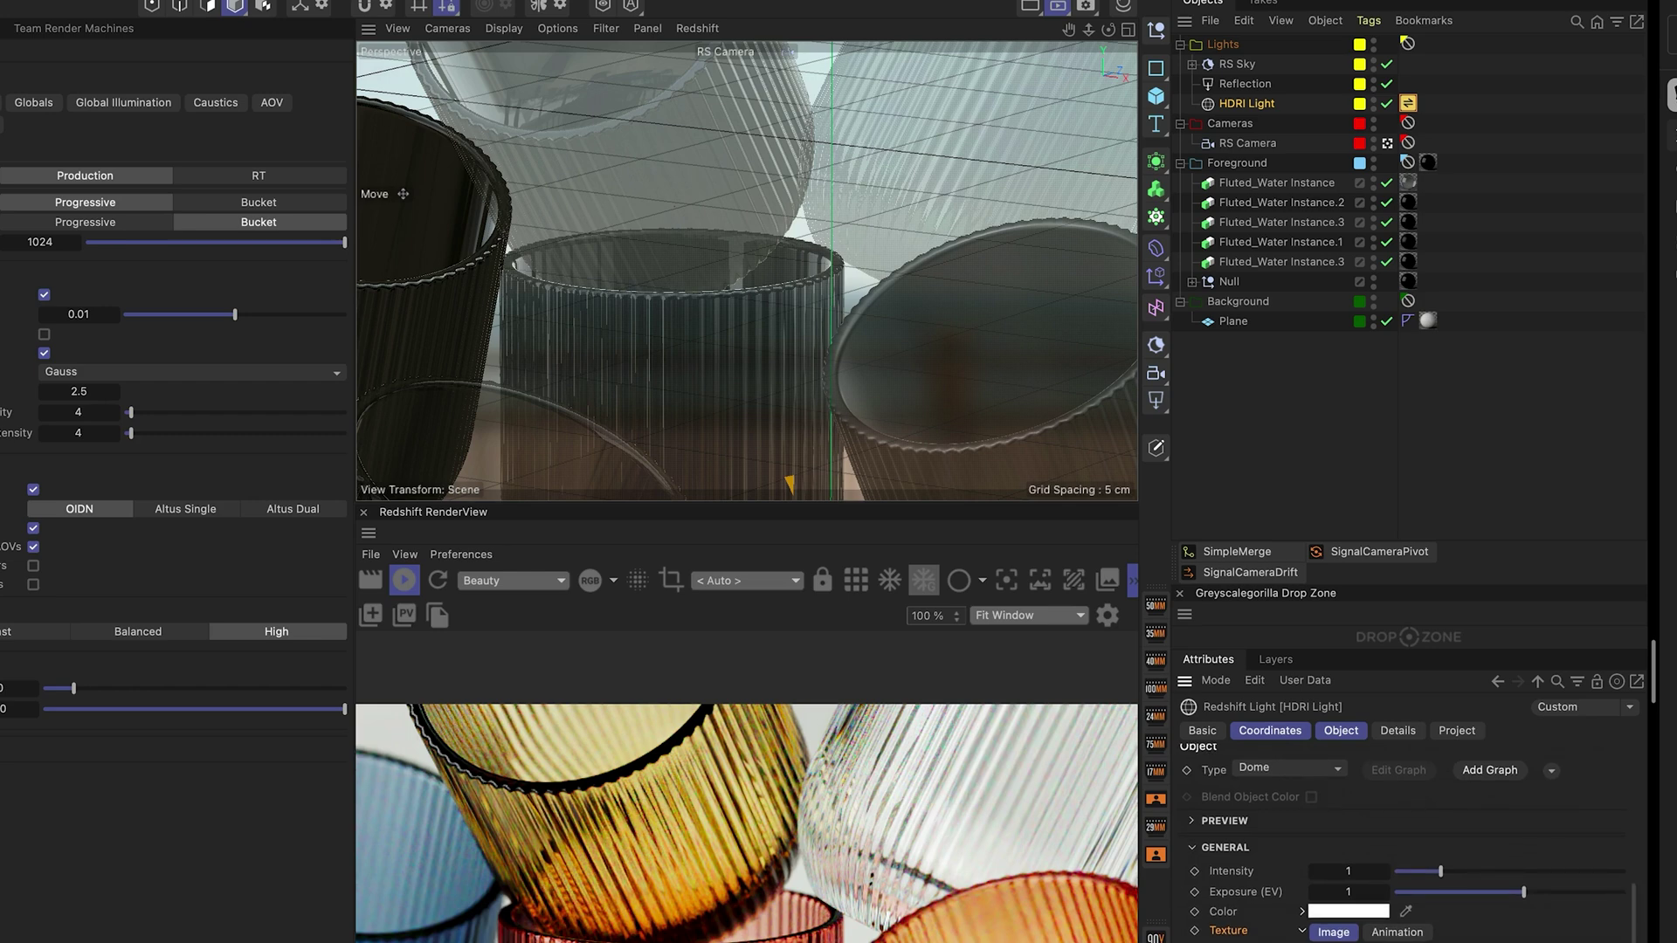
Step: Show the Reflection area light's contribution details, with Camera and Diffuse at 0
{"action": "left_click", "coordinate": [1261, 86]}
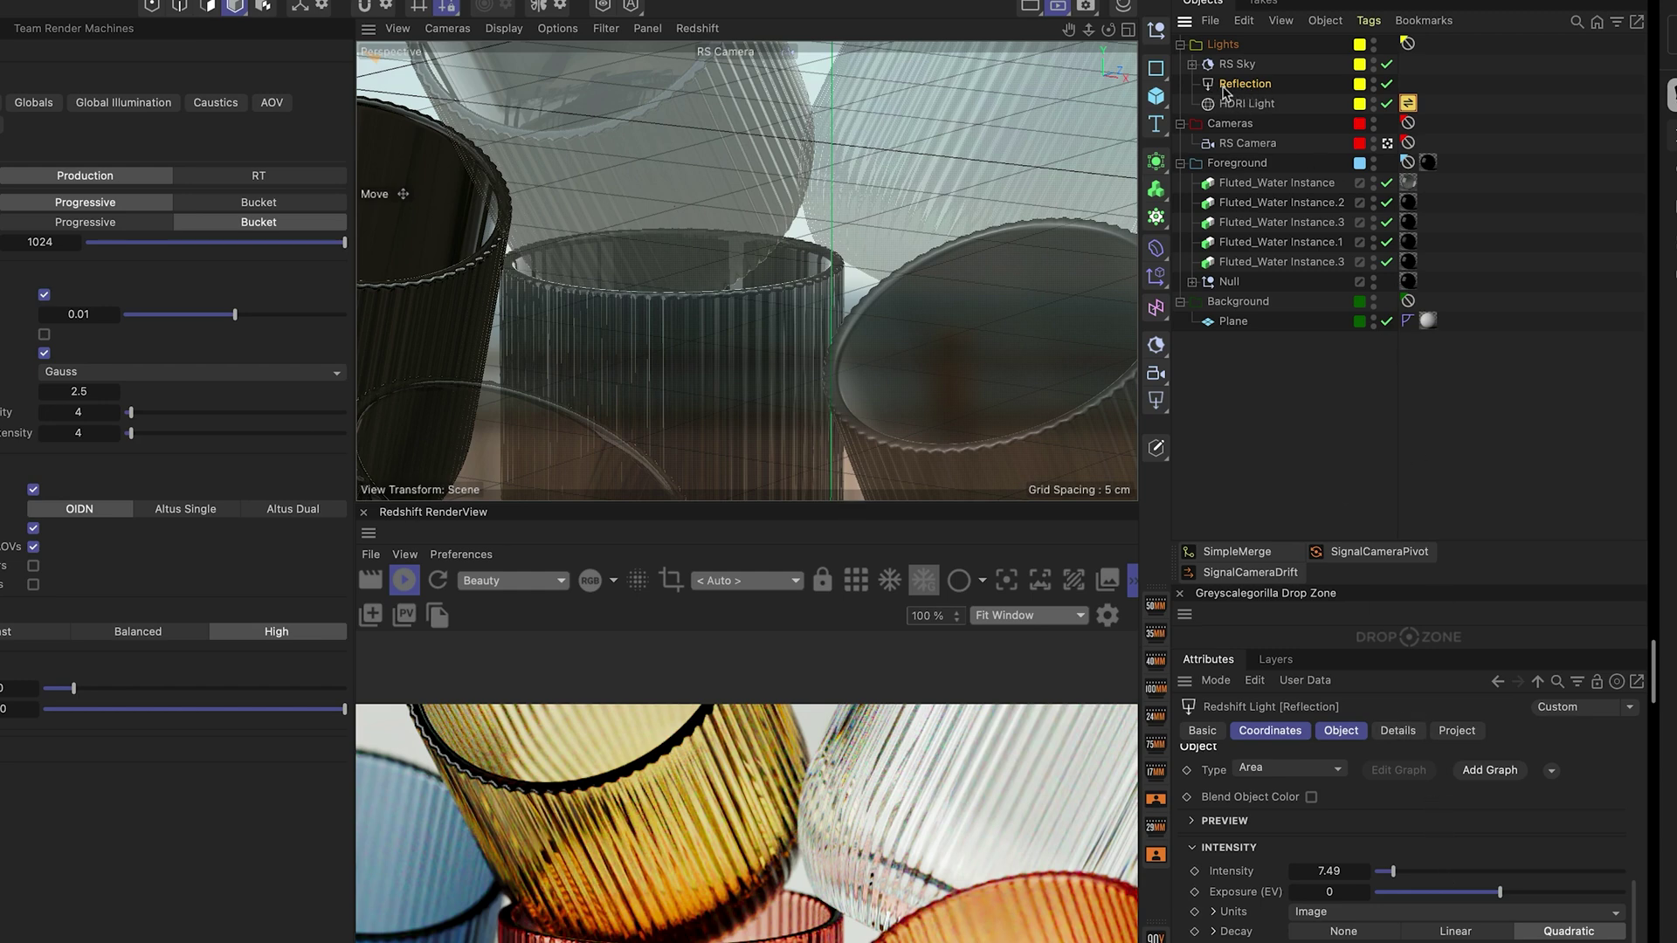
{"action": "left_click", "coordinate": [1339, 734]}
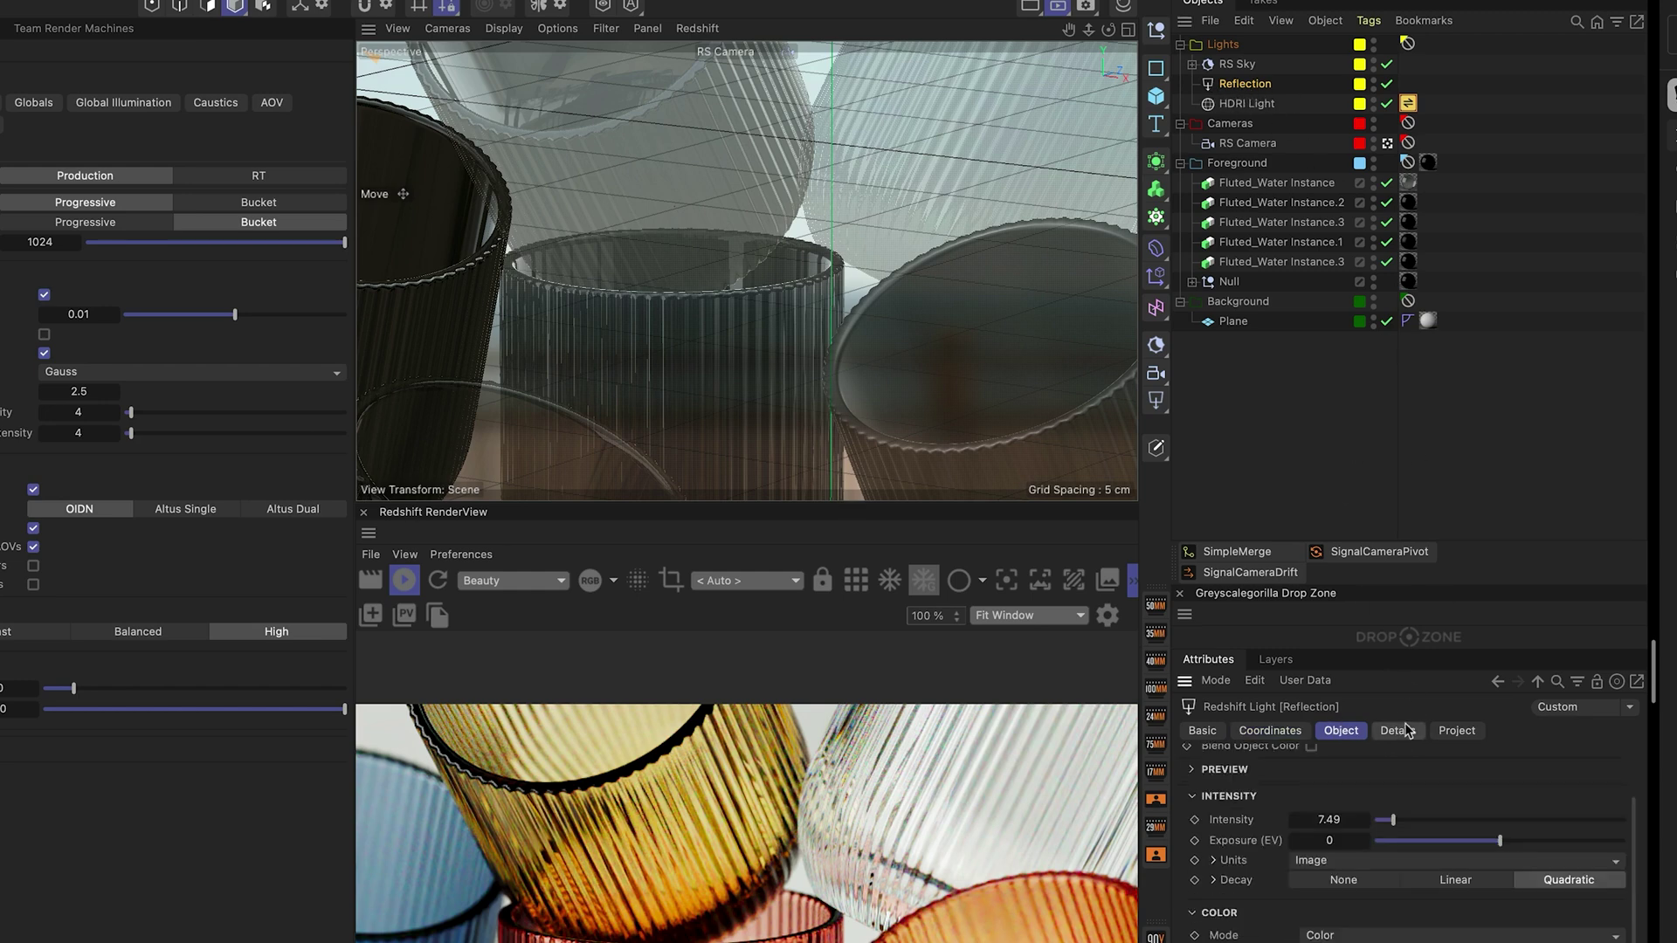
{"action": "left_click", "coordinate": [1400, 734]}
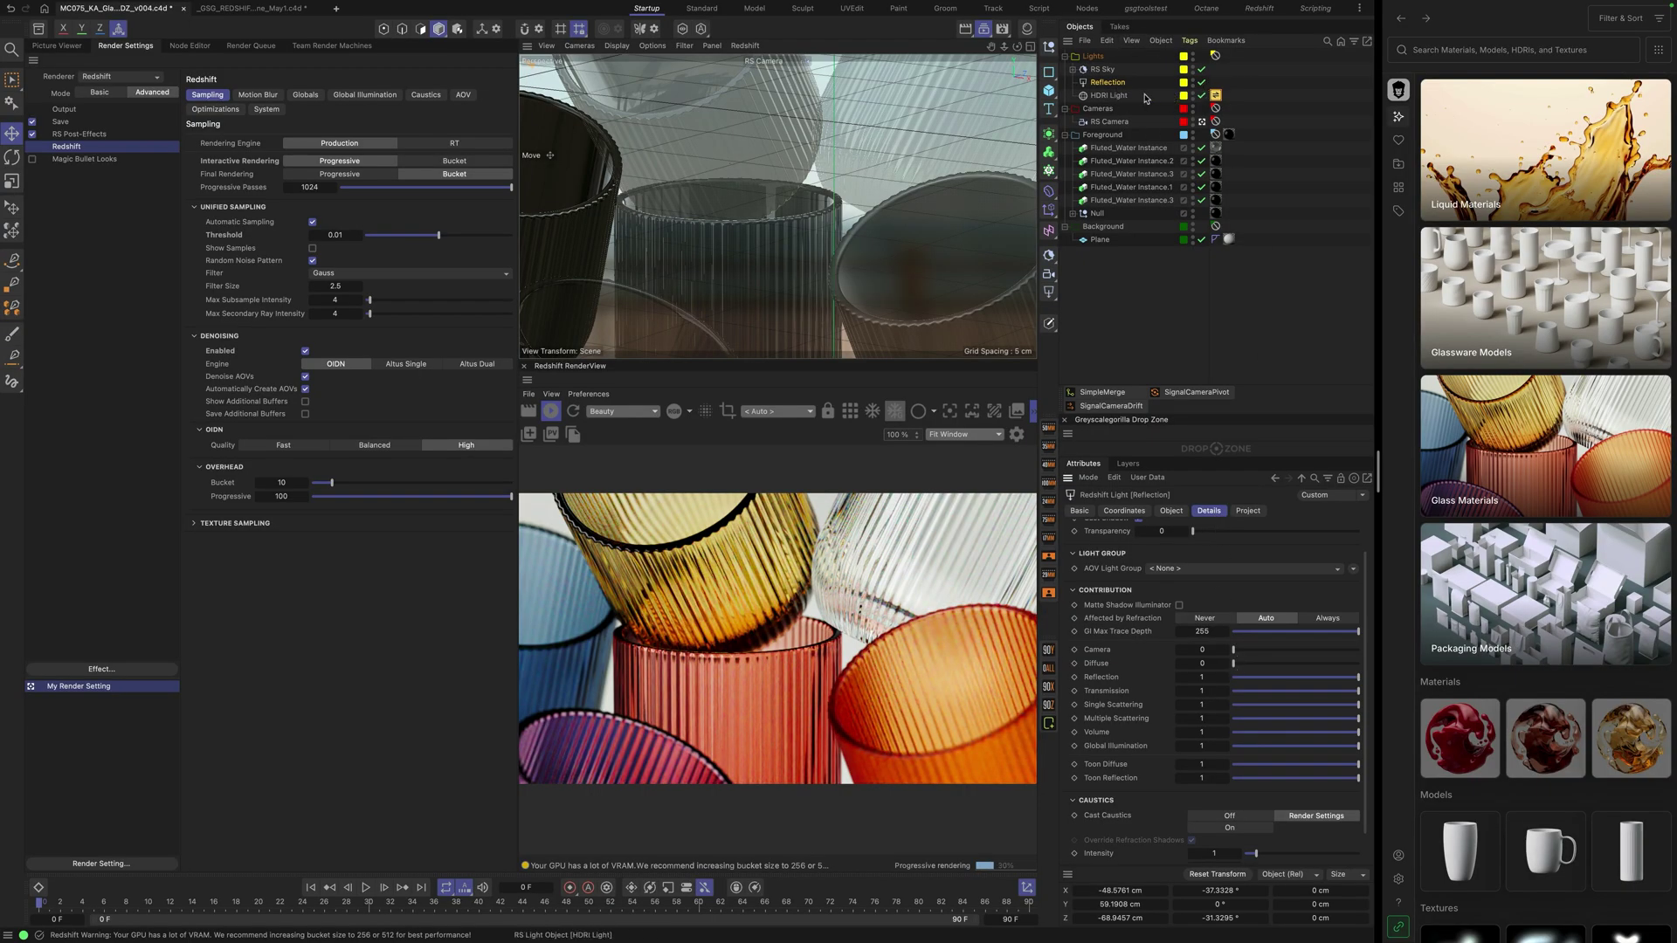
Step: Disable RS Sky and the HDRI Light, leaving only the Reflection light on
{"action": "left_click", "coordinate": [1202, 82]}
{"action": "left_click", "coordinate": [1202, 69]}
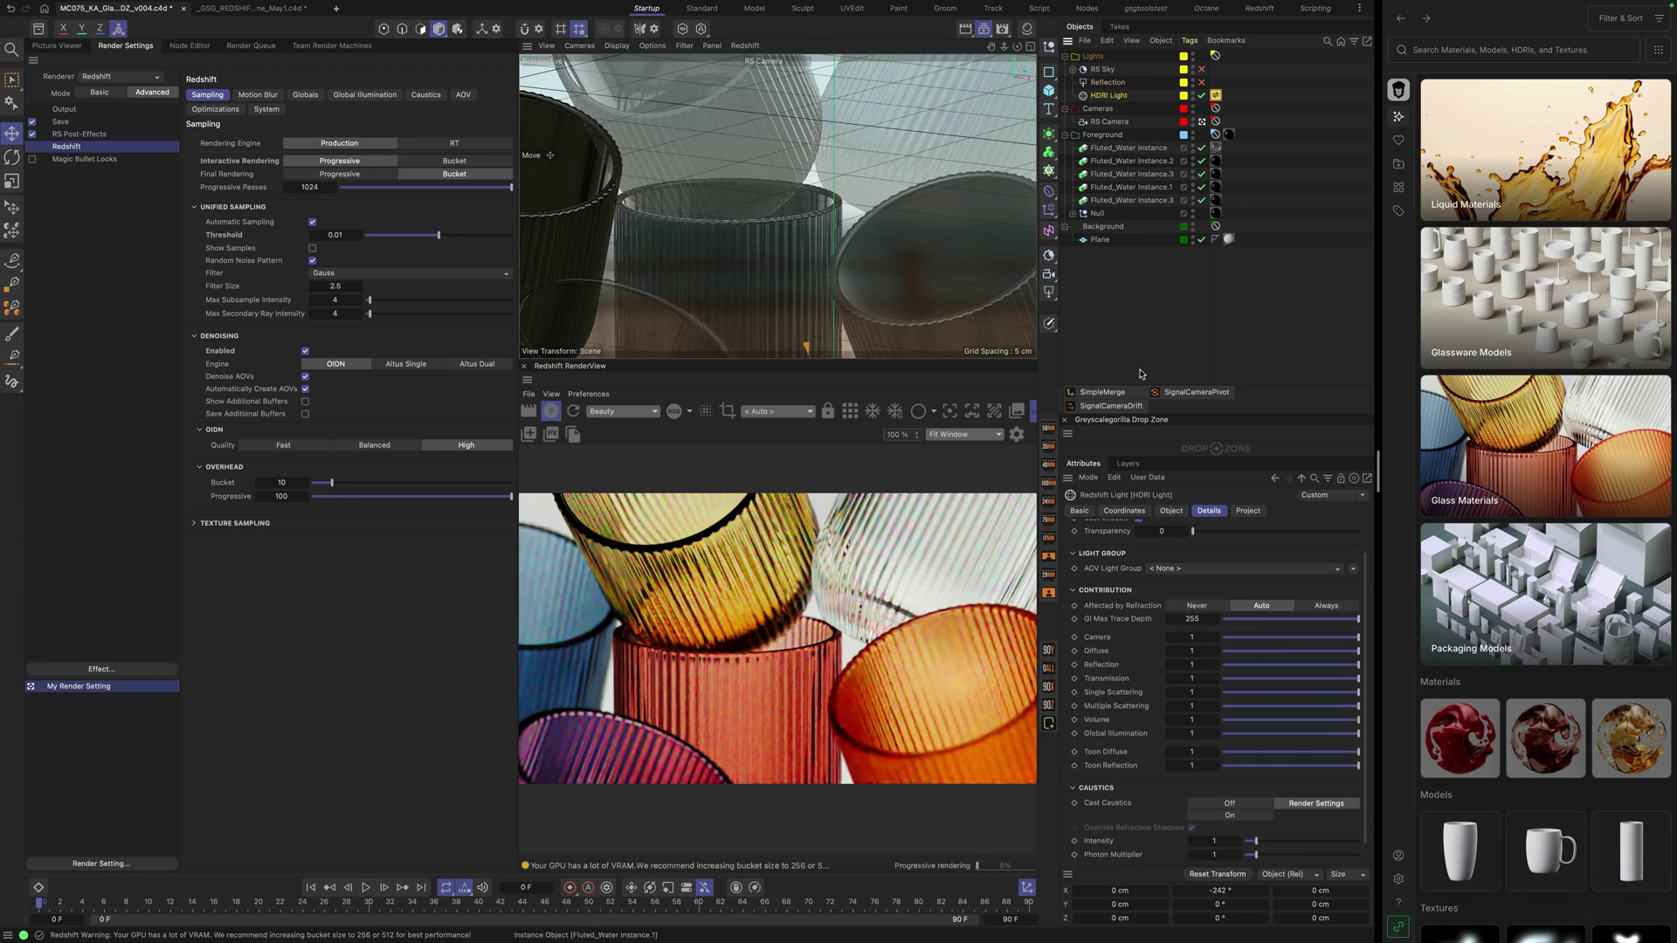
{"action": "left_click", "coordinate": [1172, 512]}
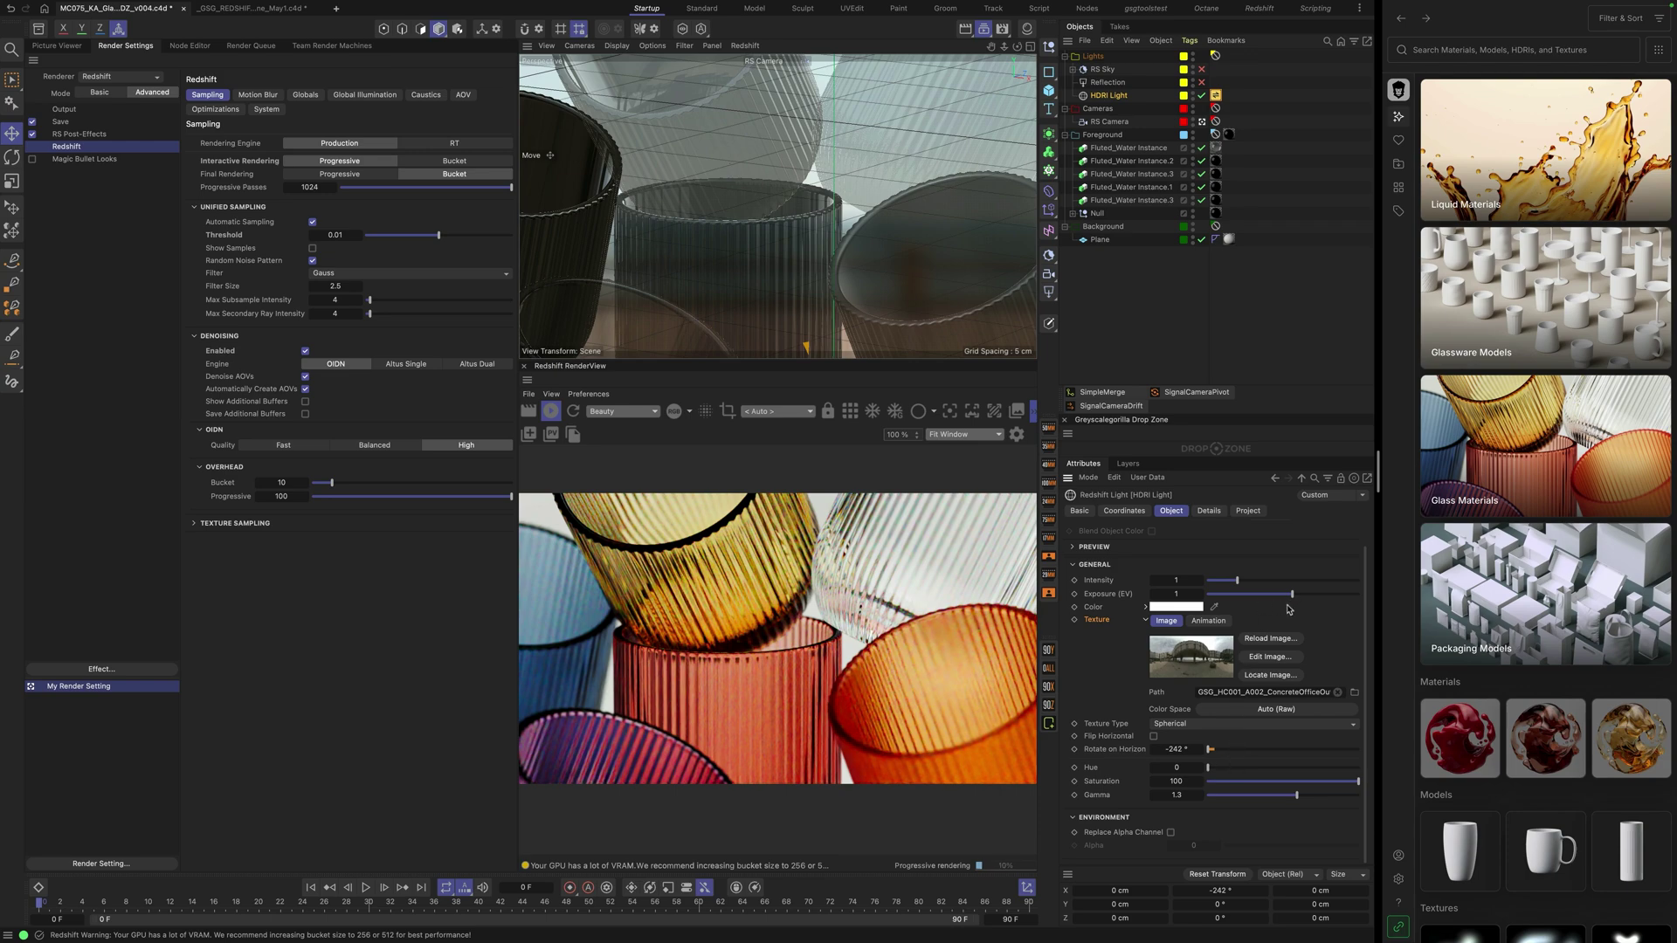
{"action": "left_click", "coordinate": [1202, 95]}
{"action": "left_click", "coordinate": [1202, 82]}
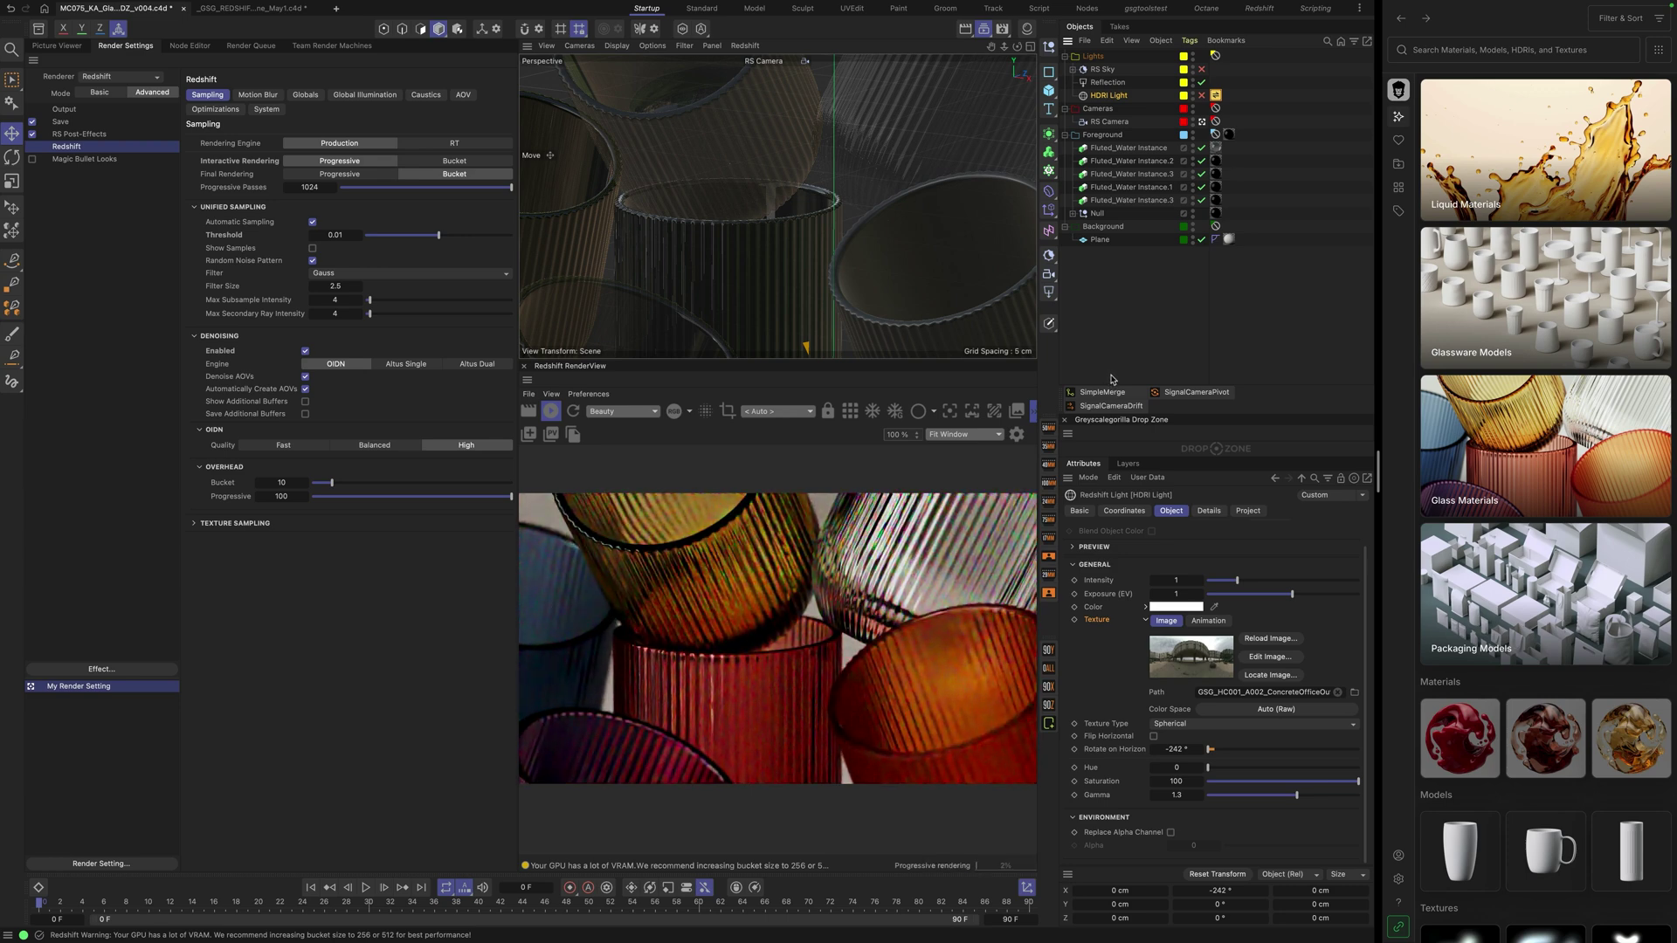
Step: Test the Reflection light's Diffuse contribution at 1, then set it back to 0
{"action": "left_click", "coordinate": [1106, 82]}
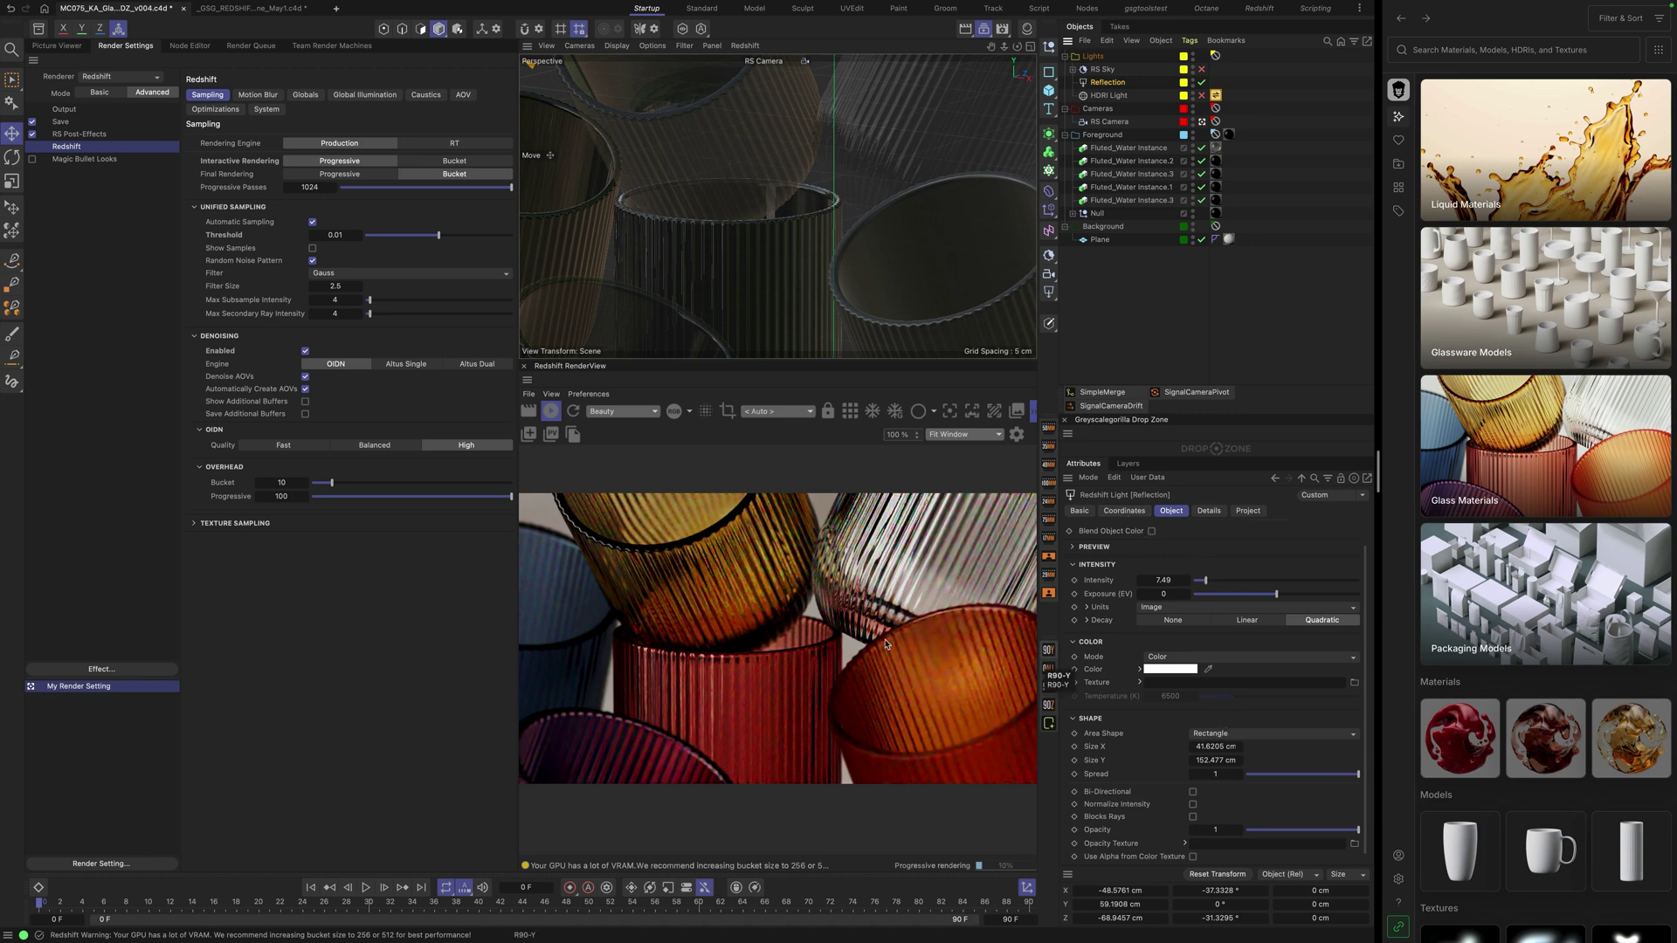
{"action": "left_click", "coordinate": [1210, 516]}
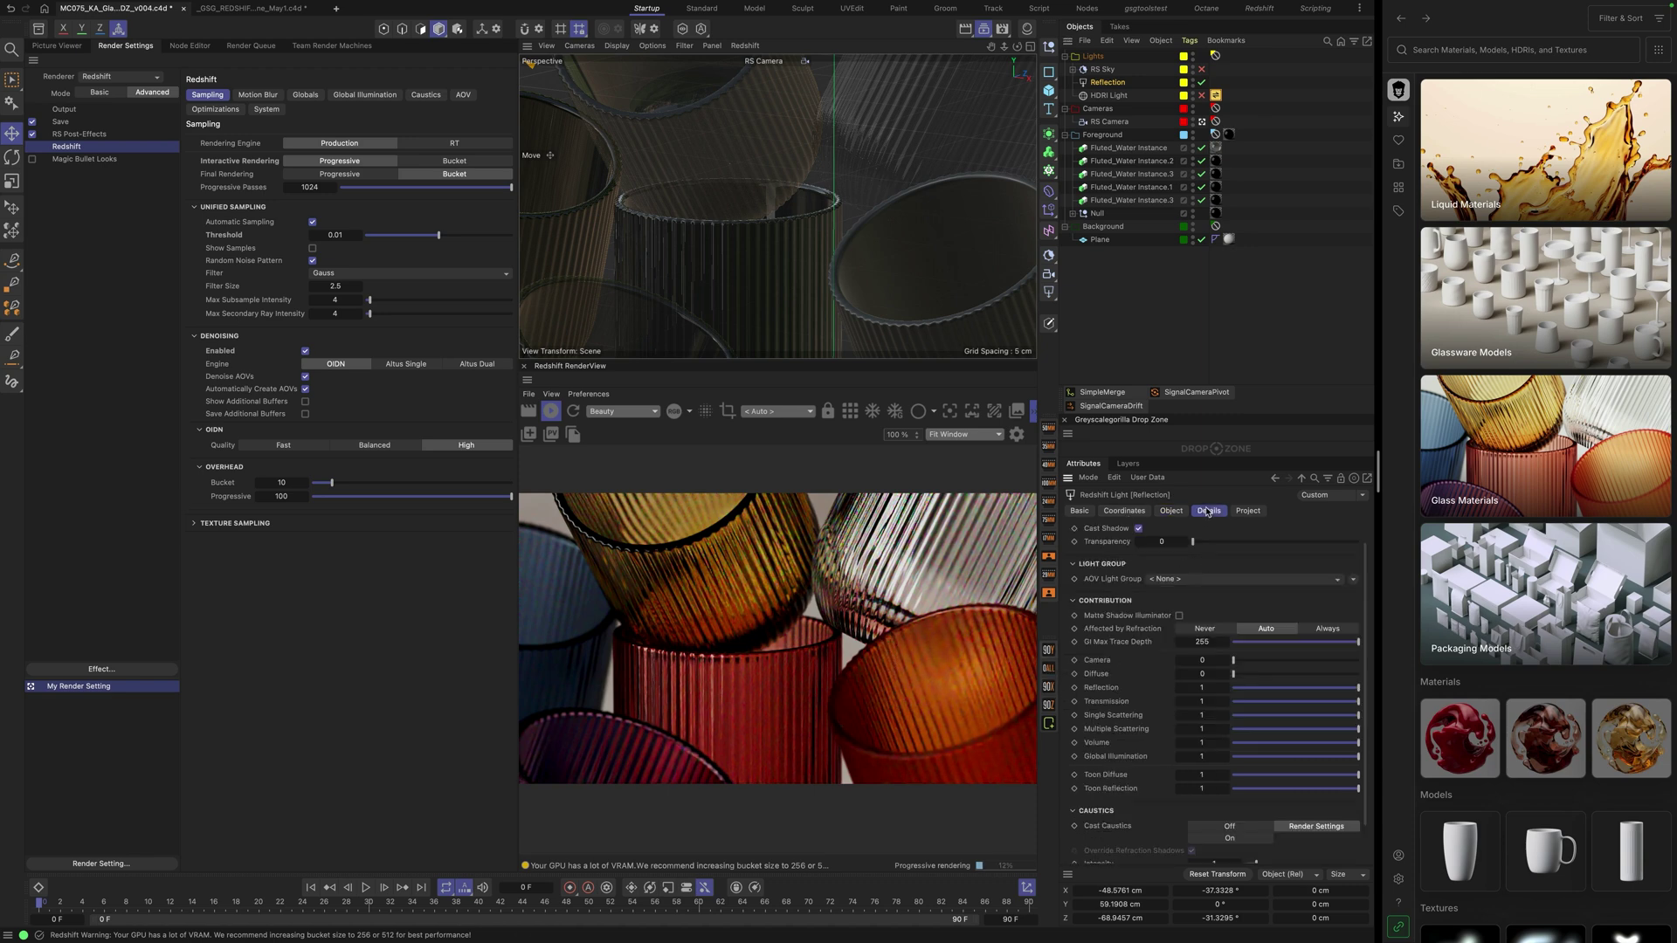
{"action": "left_click", "coordinate": [1243, 674]}
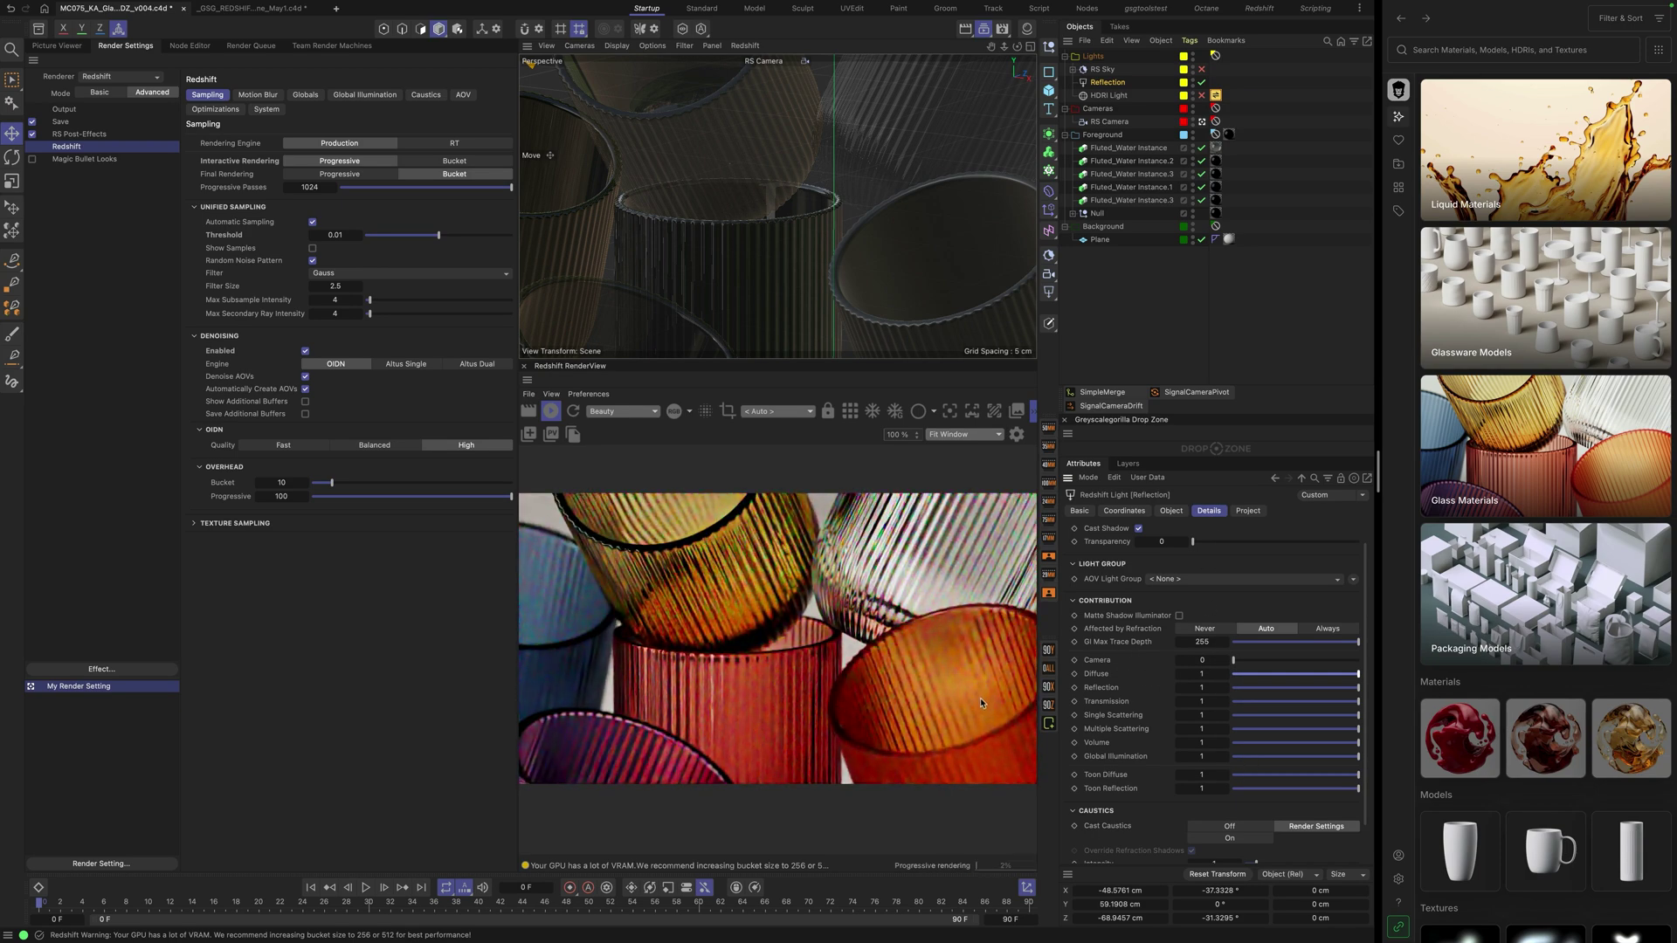
{"action": "left_click_drag", "start_coordinate": [1280, 680], "coordinate": [1219, 679]}
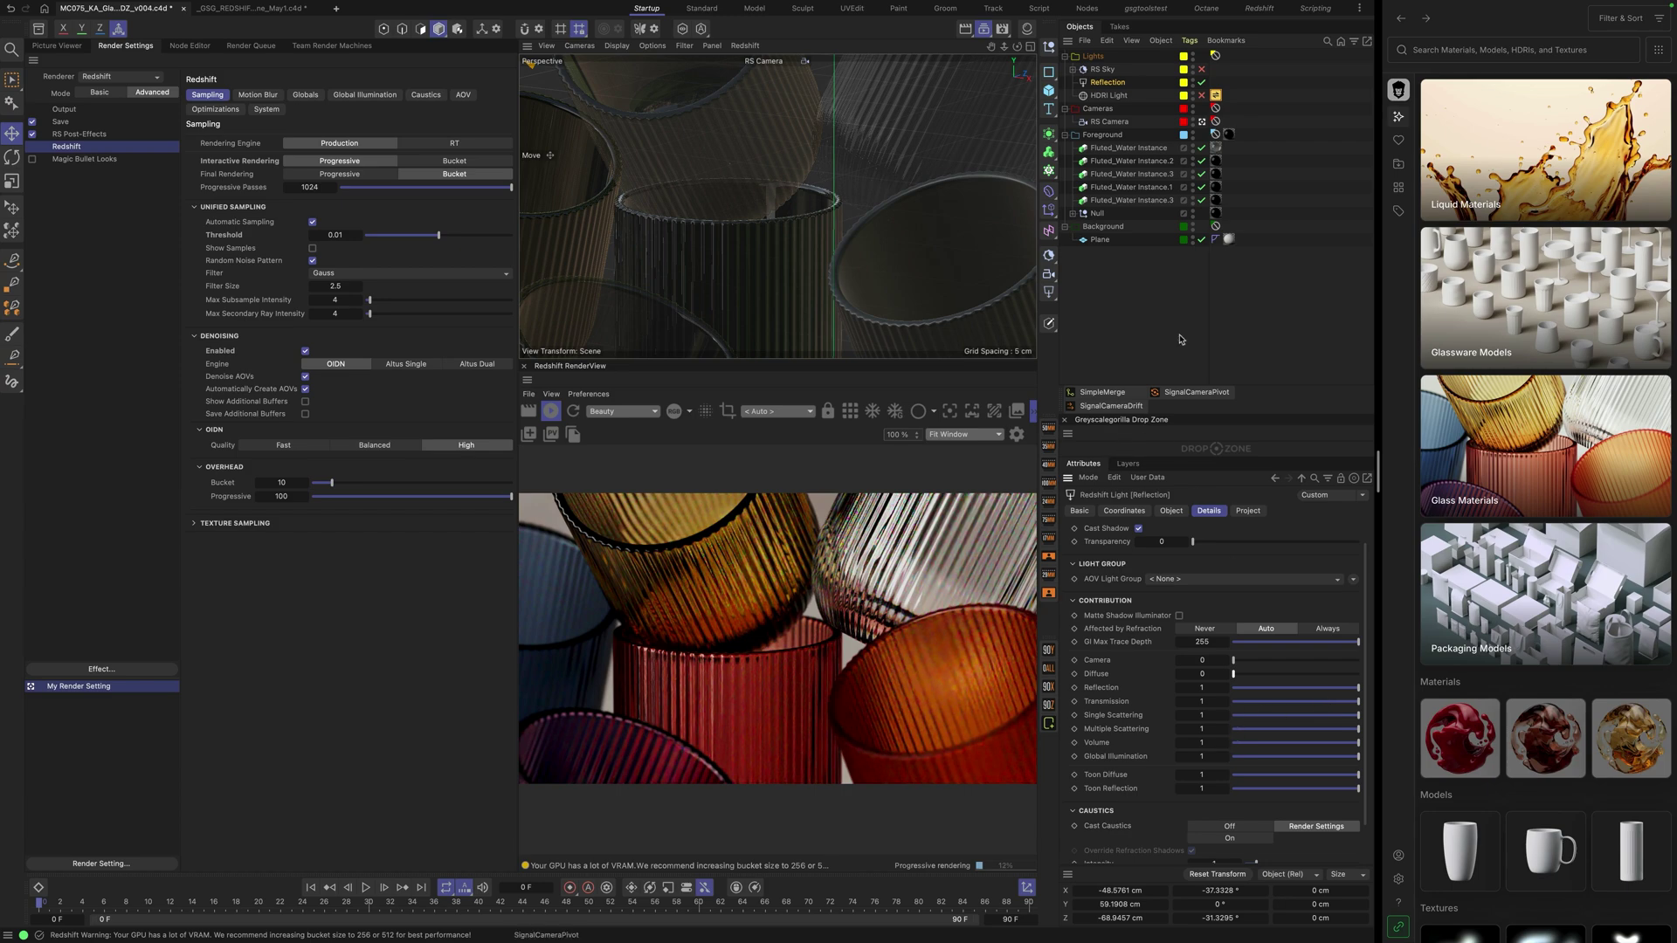
Step: Turn off the Reflection light and expand RS Sky to reveal the RS Sun
{"action": "left_click", "coordinate": [1202, 82]}
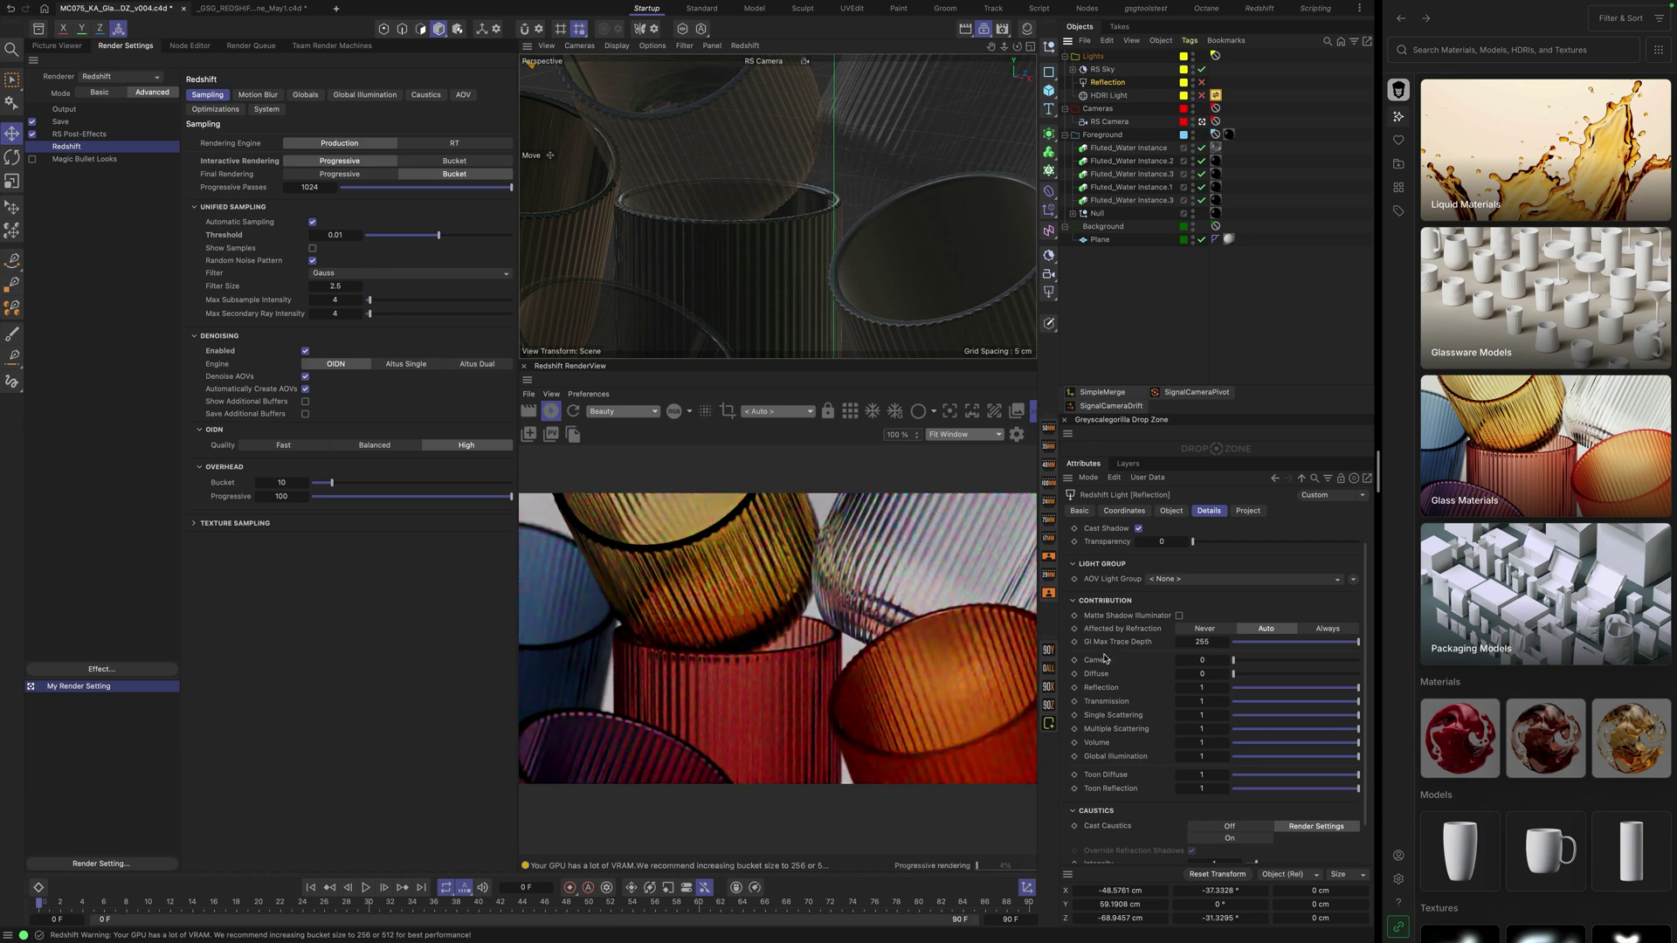
{"action": "left_click", "coordinate": [1101, 70]}
{"action": "left_click", "coordinate": [1073, 69]}
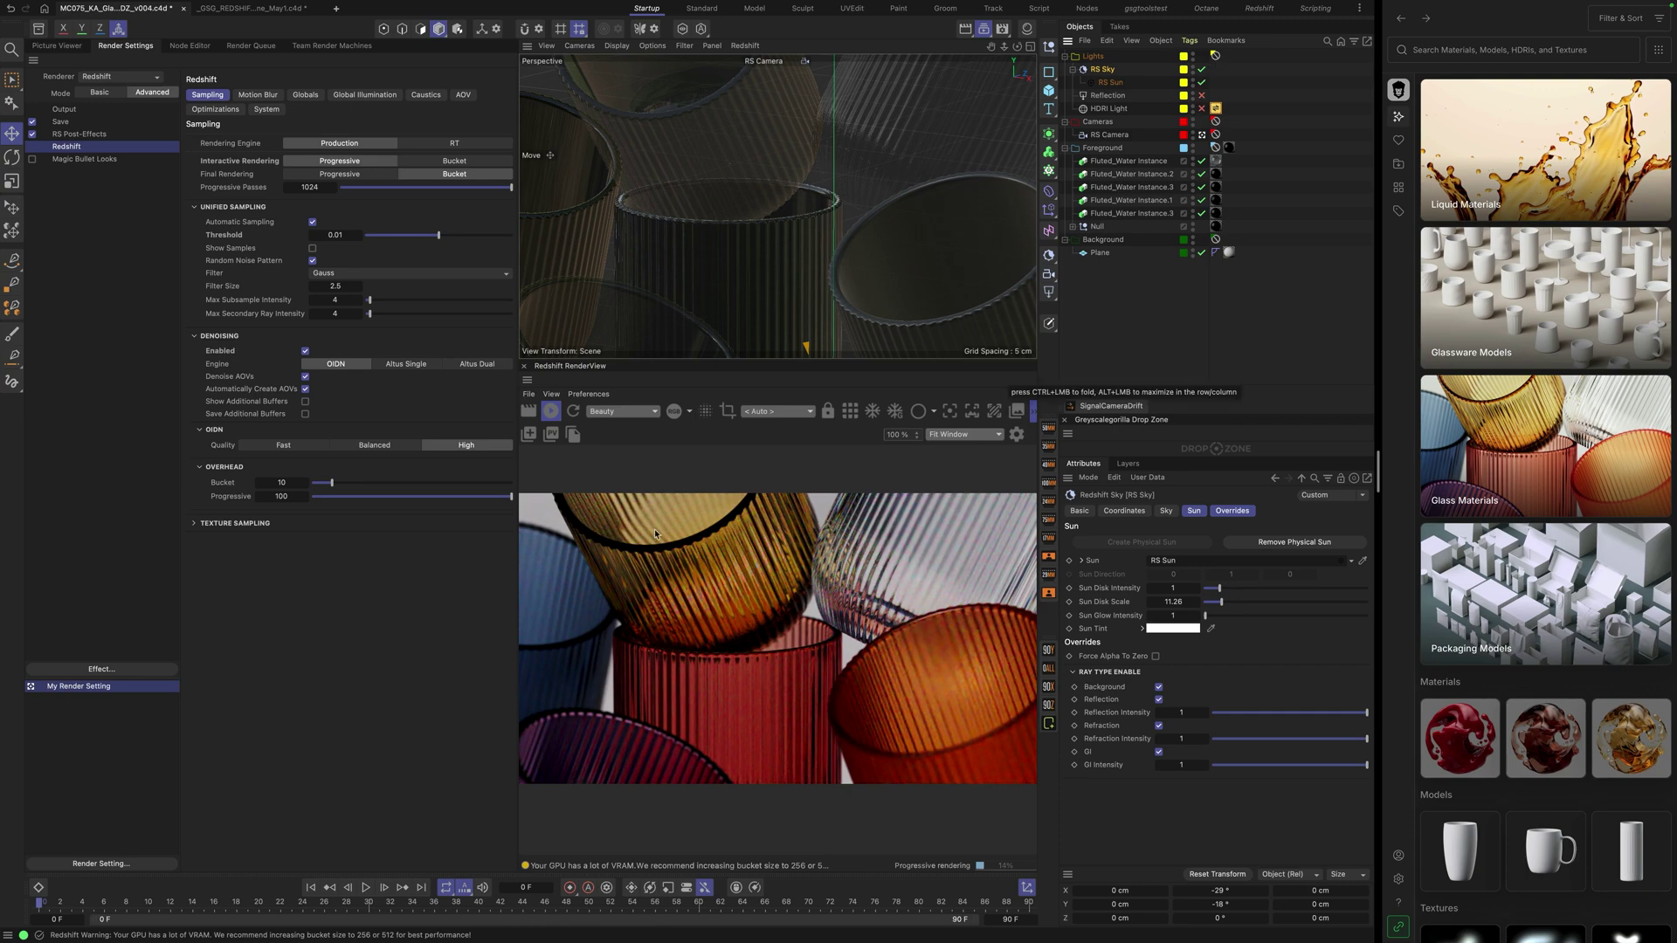
Step: Switch from the RS Camera to the default camera and orbit out to the whole glass cluster
{"action": "left_click", "coordinate": [1202, 135]}
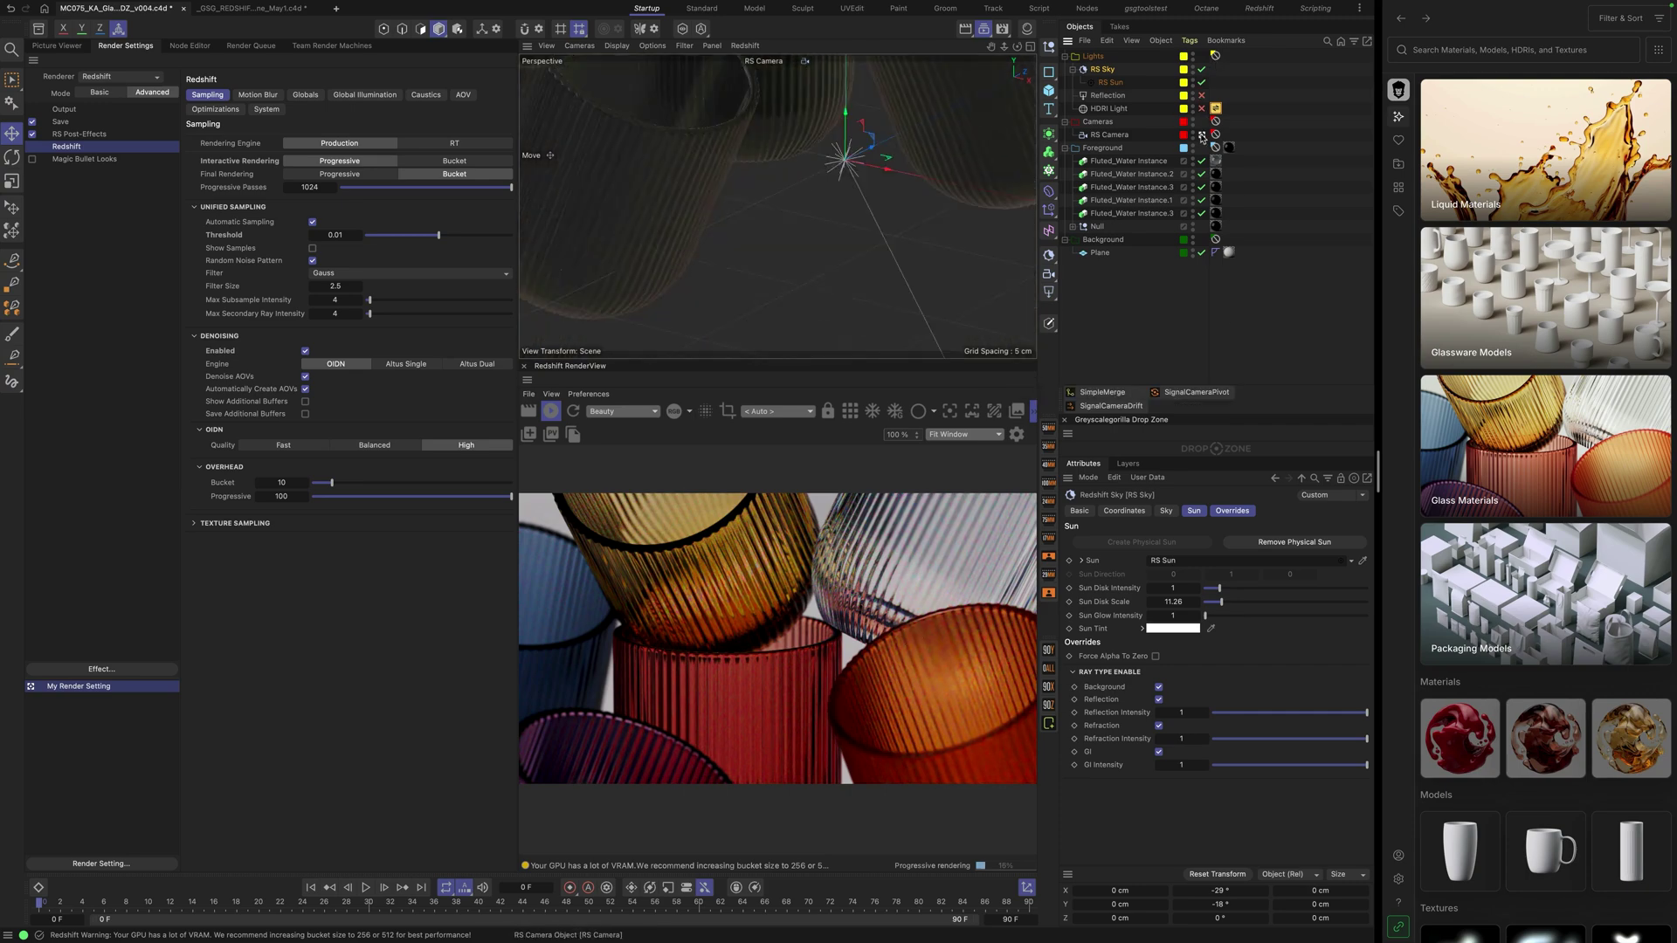
{"action": "left_click", "coordinate": [1202, 136]}
{"action": "left_click_drag", "start_coordinate": [769, 209], "coordinate": [814, 211], "text": "alt"}
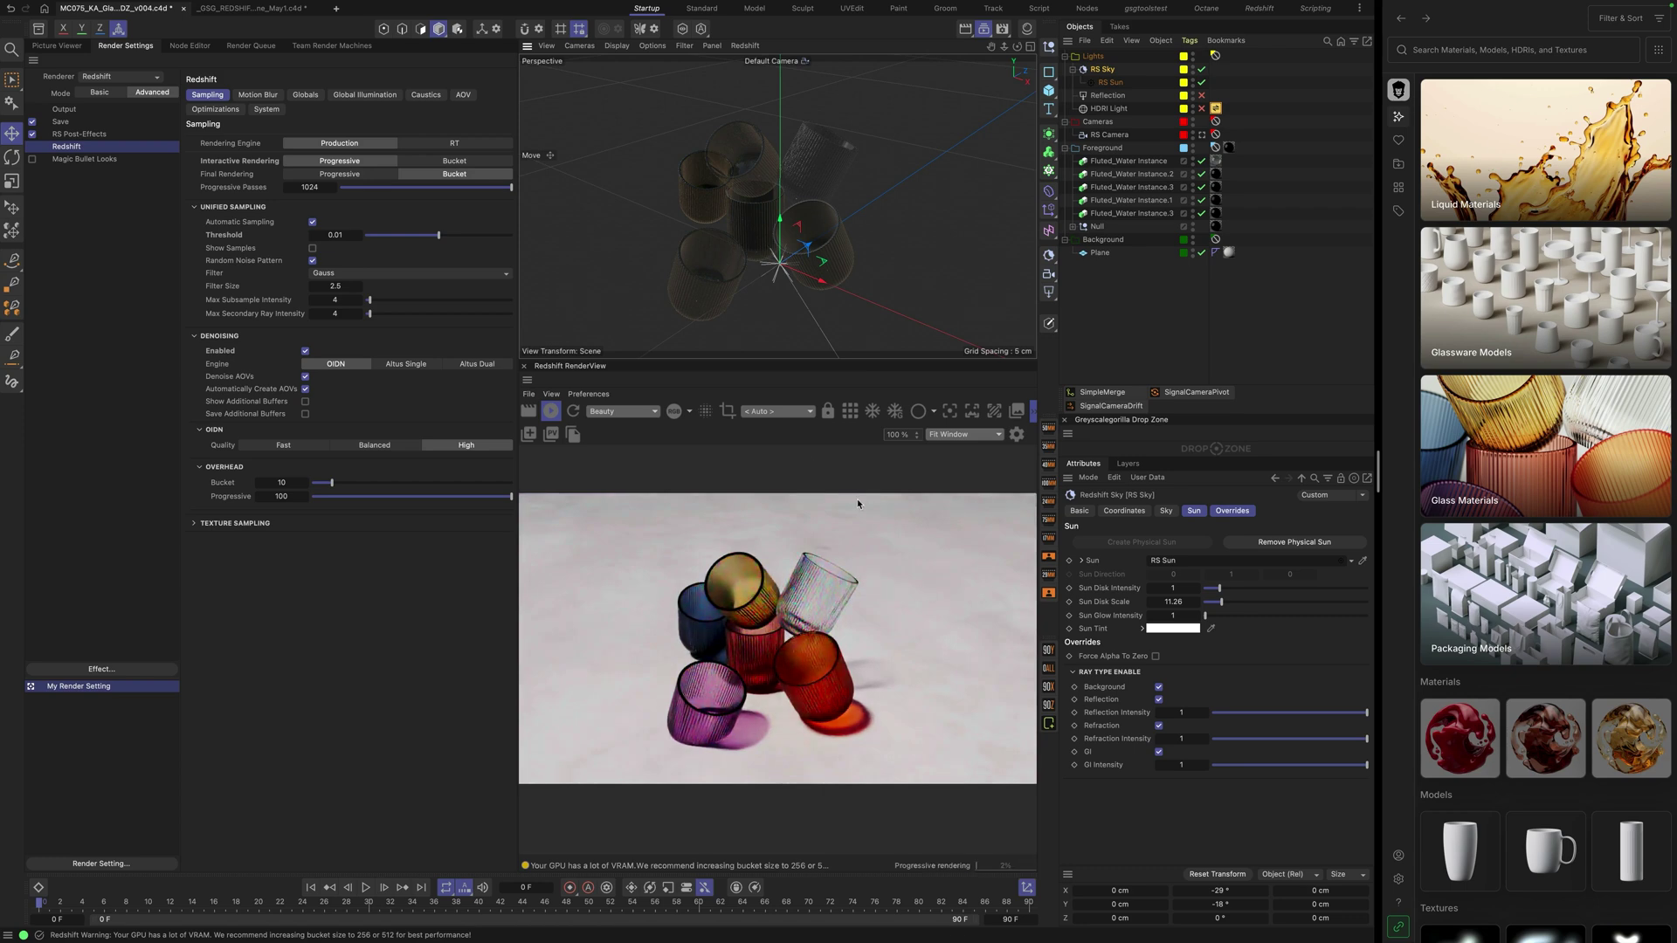
Step: Open the Material Manager and disable both RS Sun and RS Sky
{"action": "left_click", "coordinate": [1027, 28]}
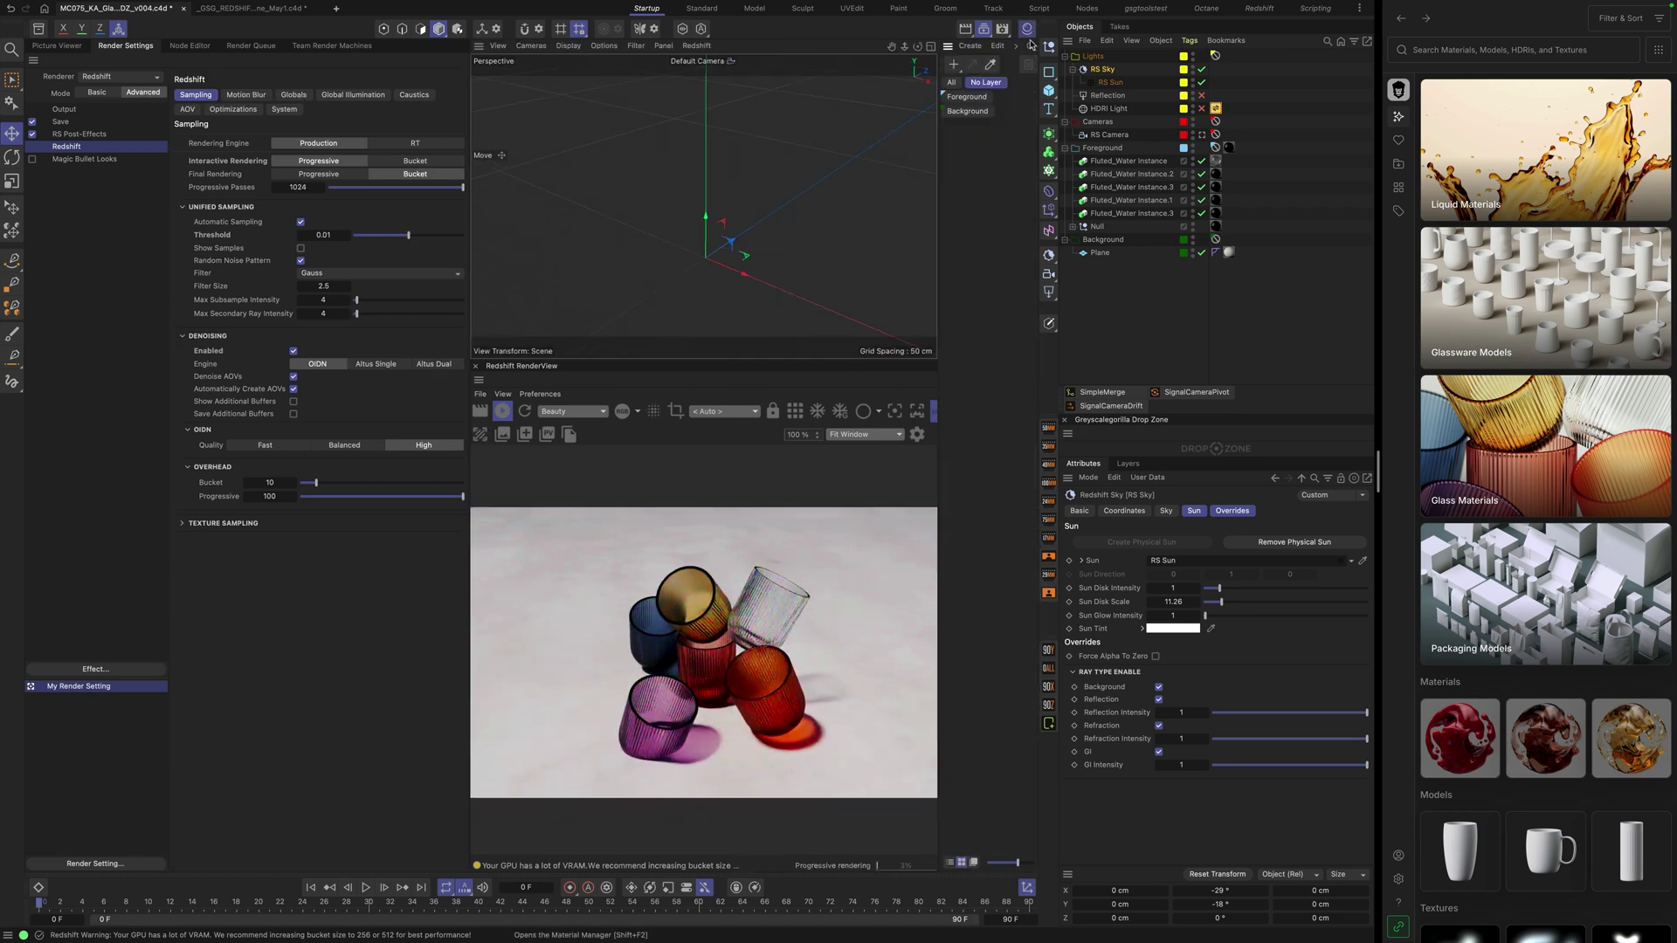
{"action": "left_click", "coordinate": [1031, 46]}
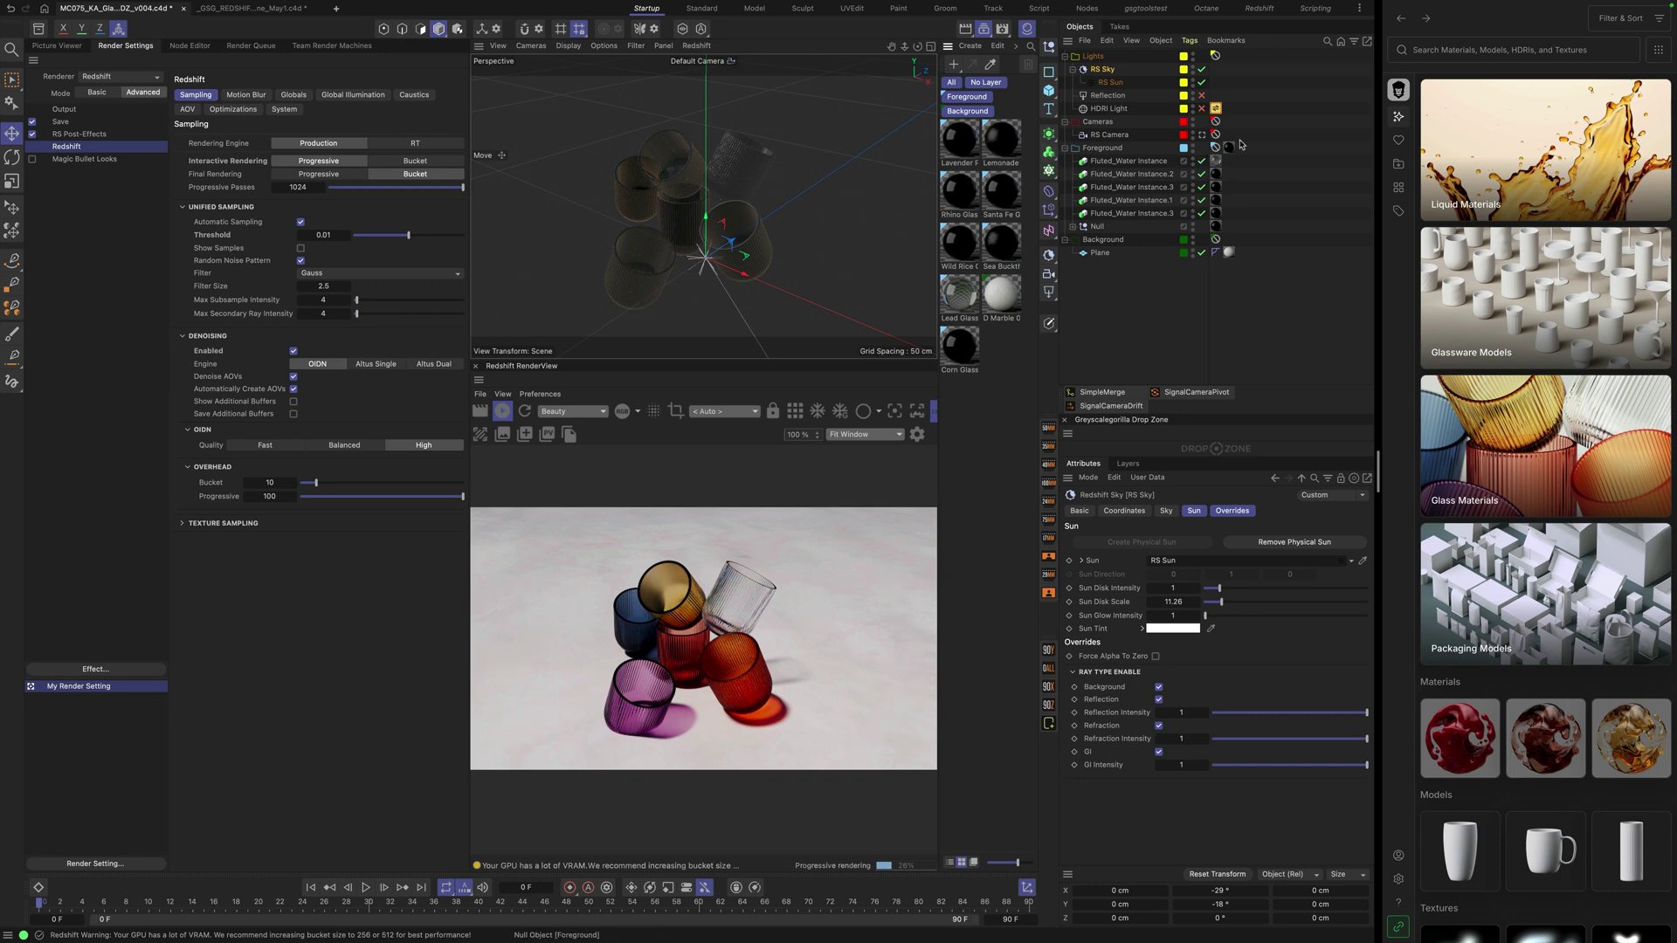
{"action": "left_click", "coordinate": [1201, 82]}
{"action": "left_click", "coordinate": [1202, 70]}
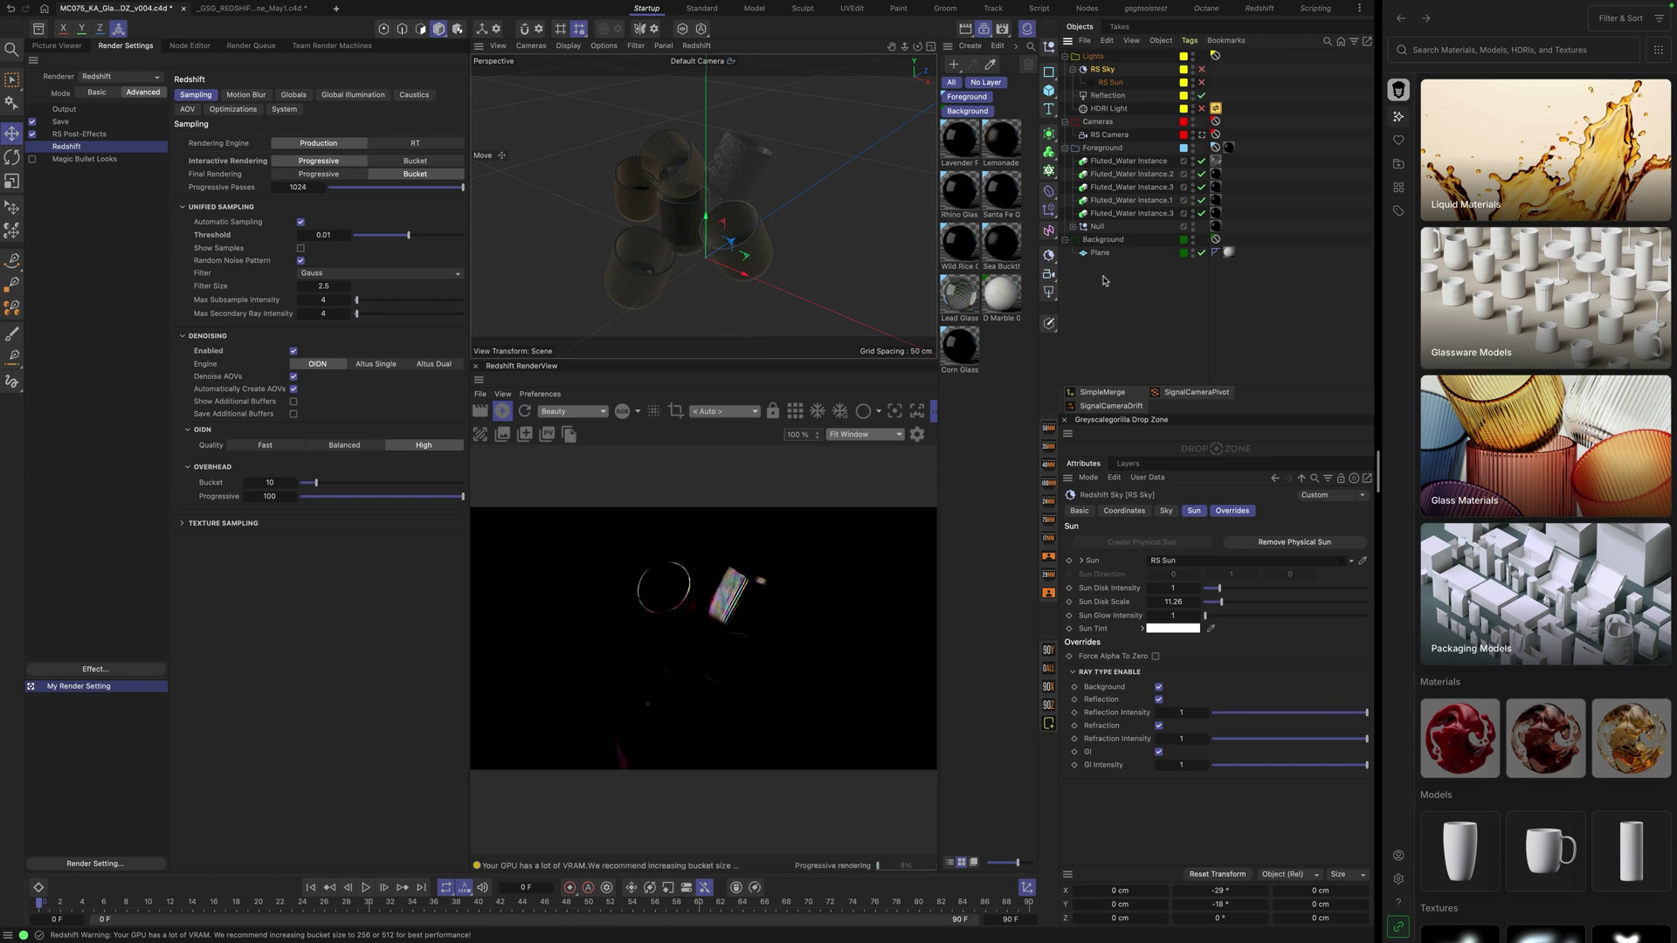
Step: Look through the RS Camera again, test RS Sun on and off, and select Reflection
{"action": "left_click", "coordinate": [1202, 134]}
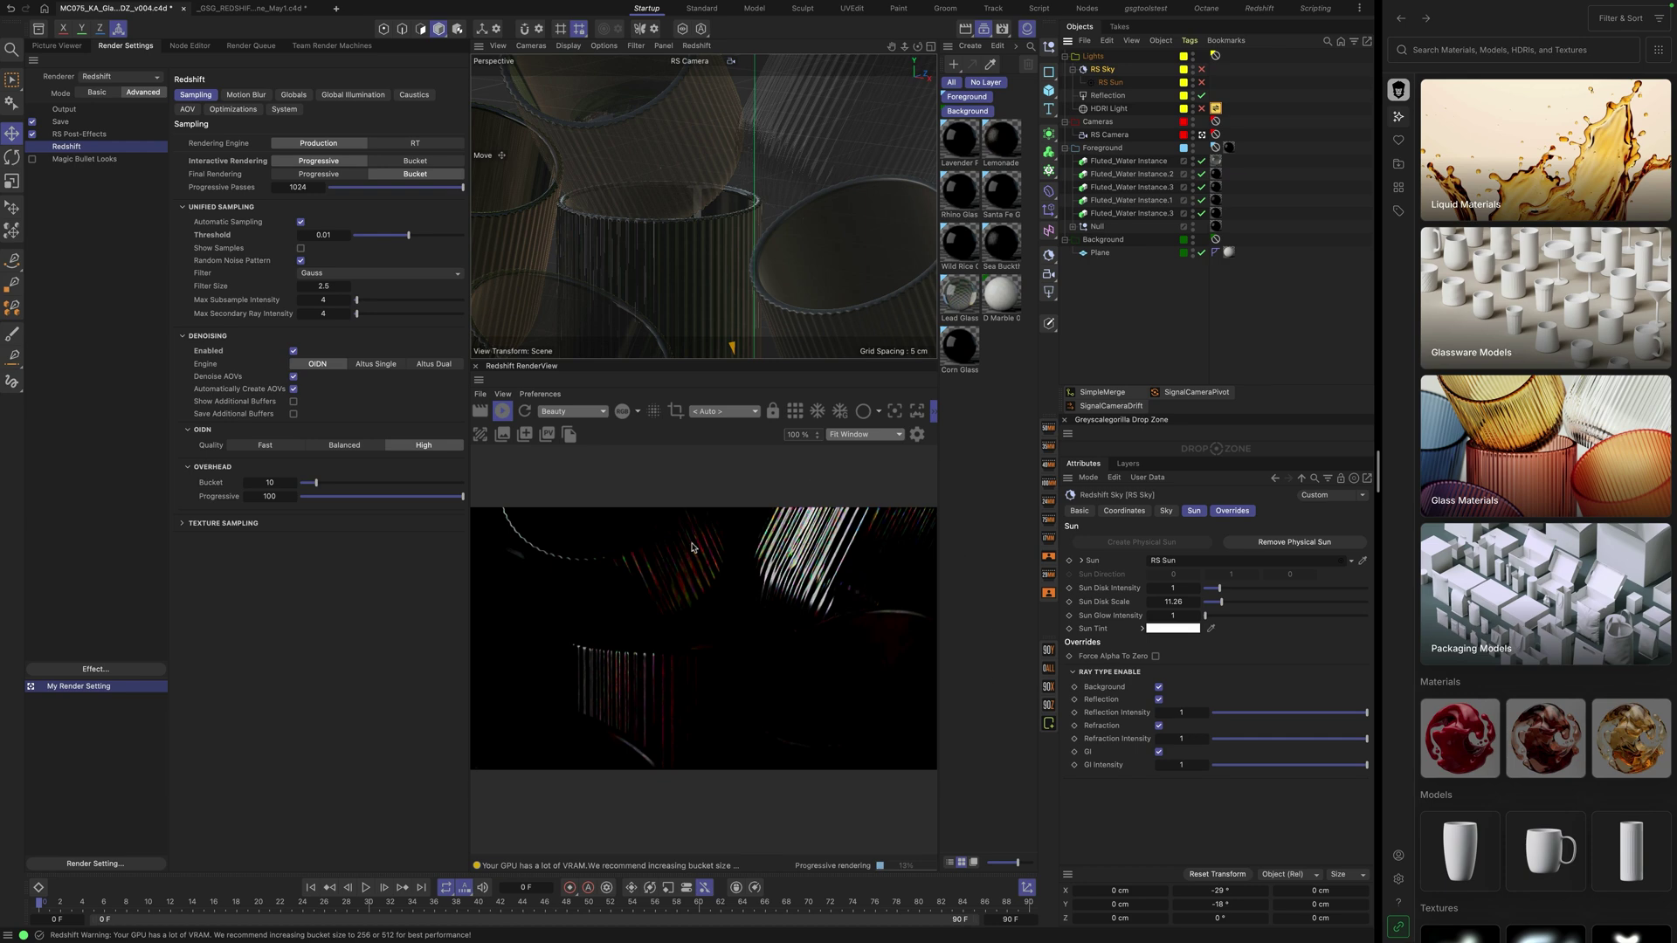
{"action": "left_click", "coordinate": [1201, 82]}
{"action": "left_click", "coordinate": [1201, 81]}
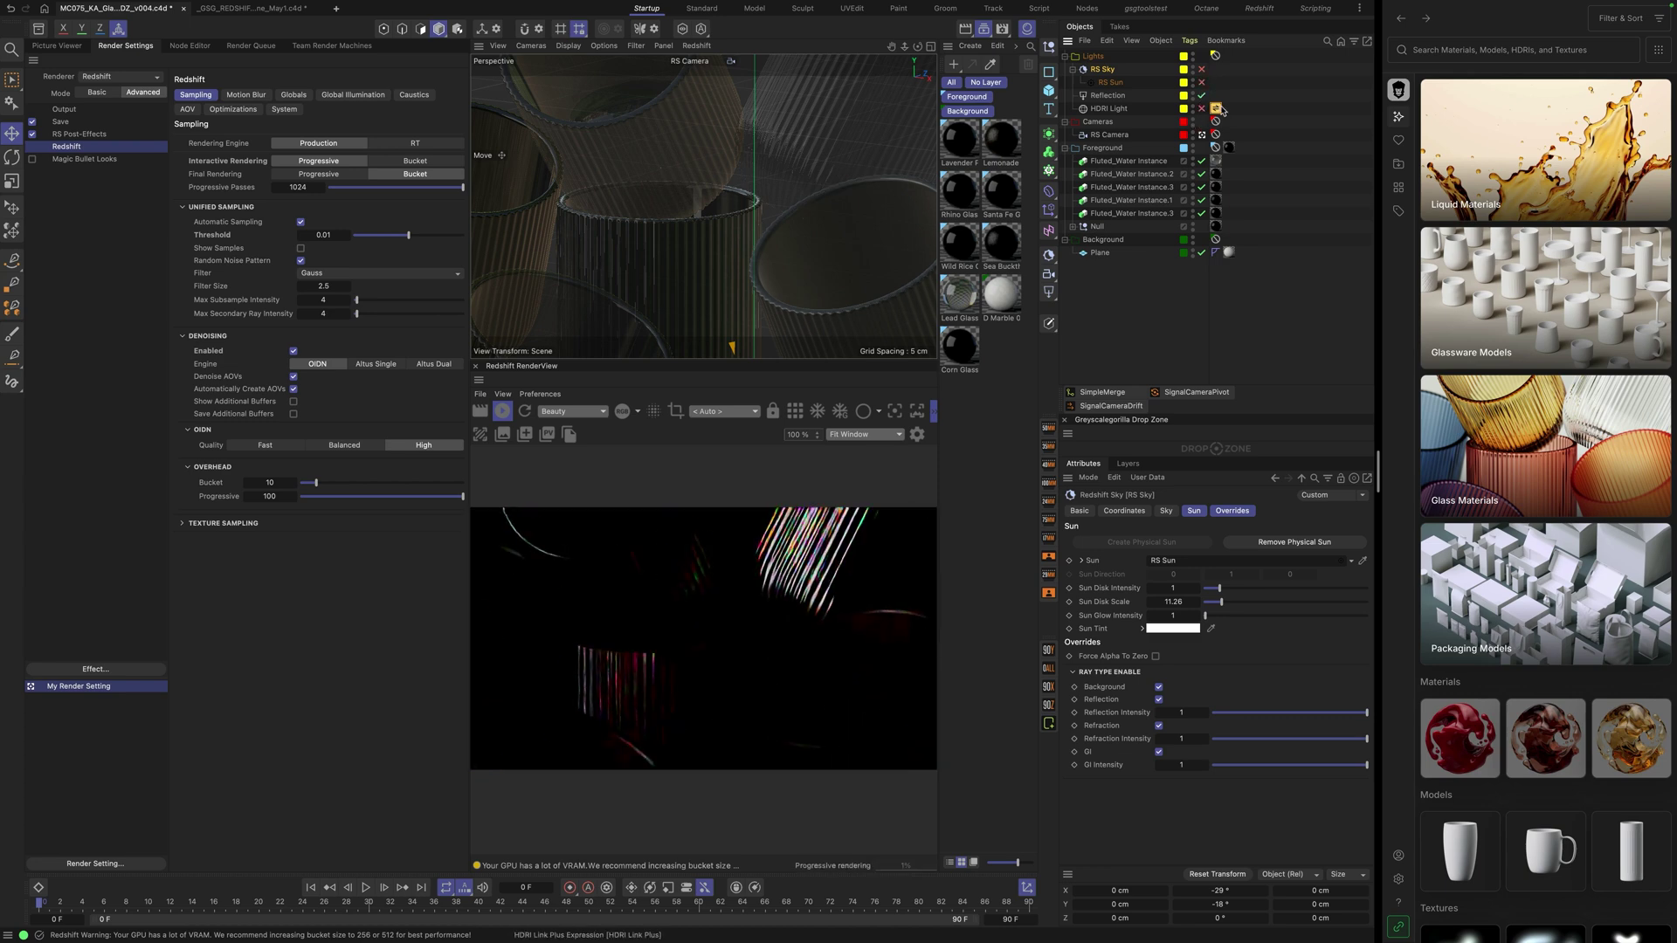
{"action": "left_click", "coordinate": [1114, 98]}
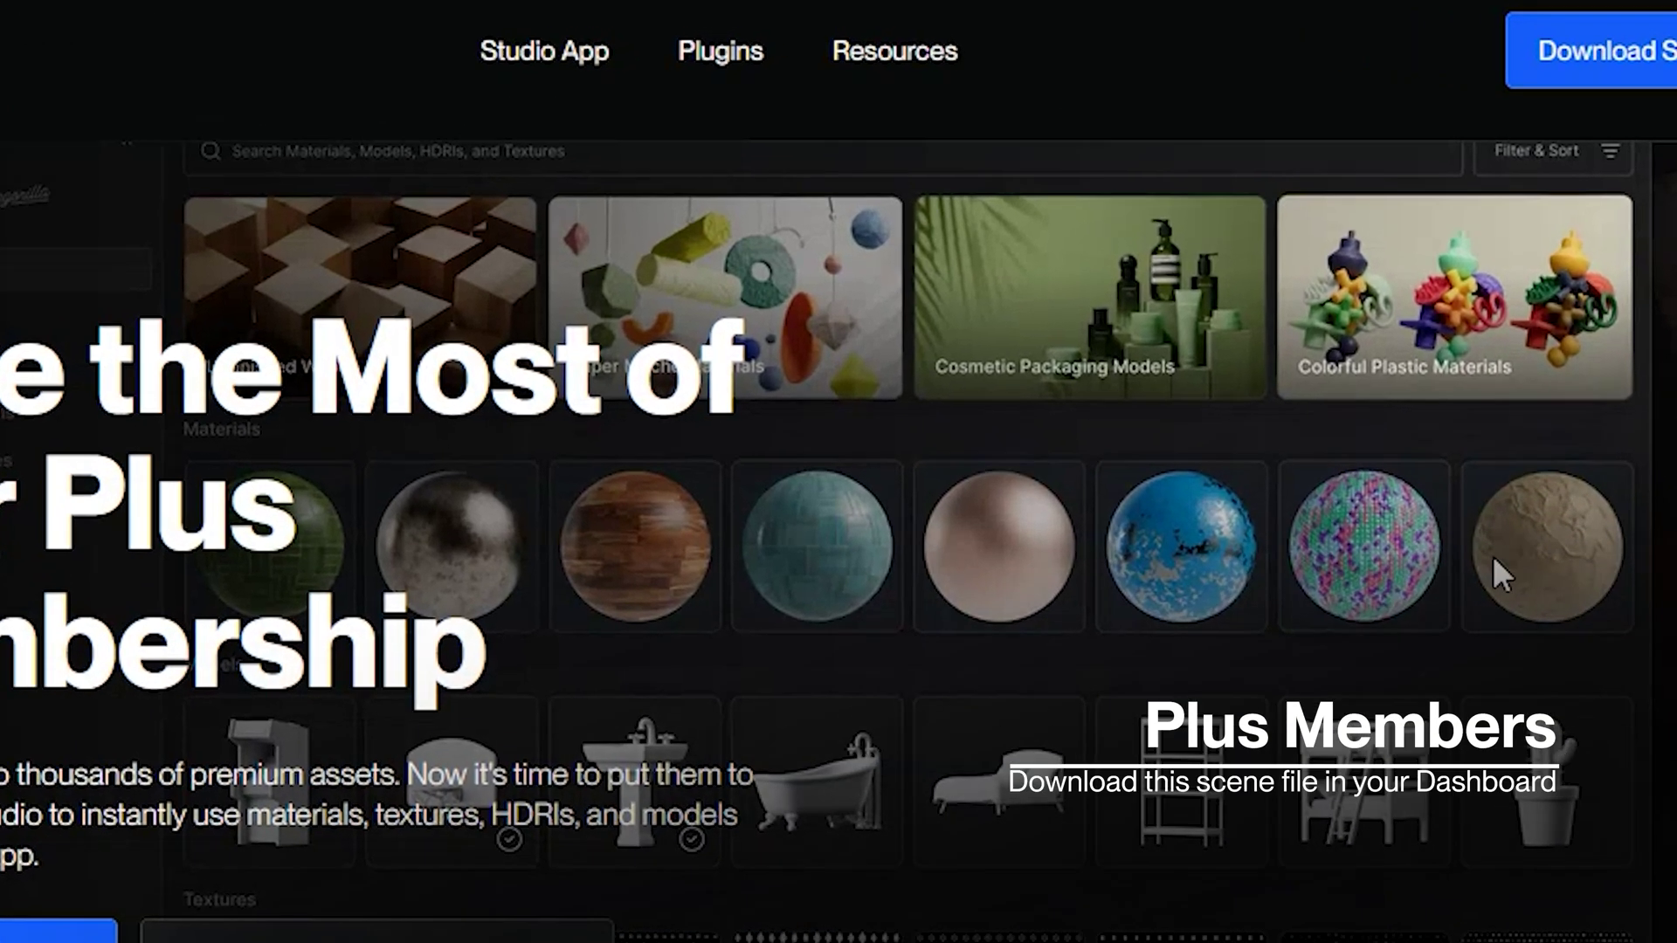
Step: On Greyscalegorilla, go to Resources > Project Files and scroll to the Glass on Glass Scene File
{"action": "mouse_move", "coordinate": [883, 112]}
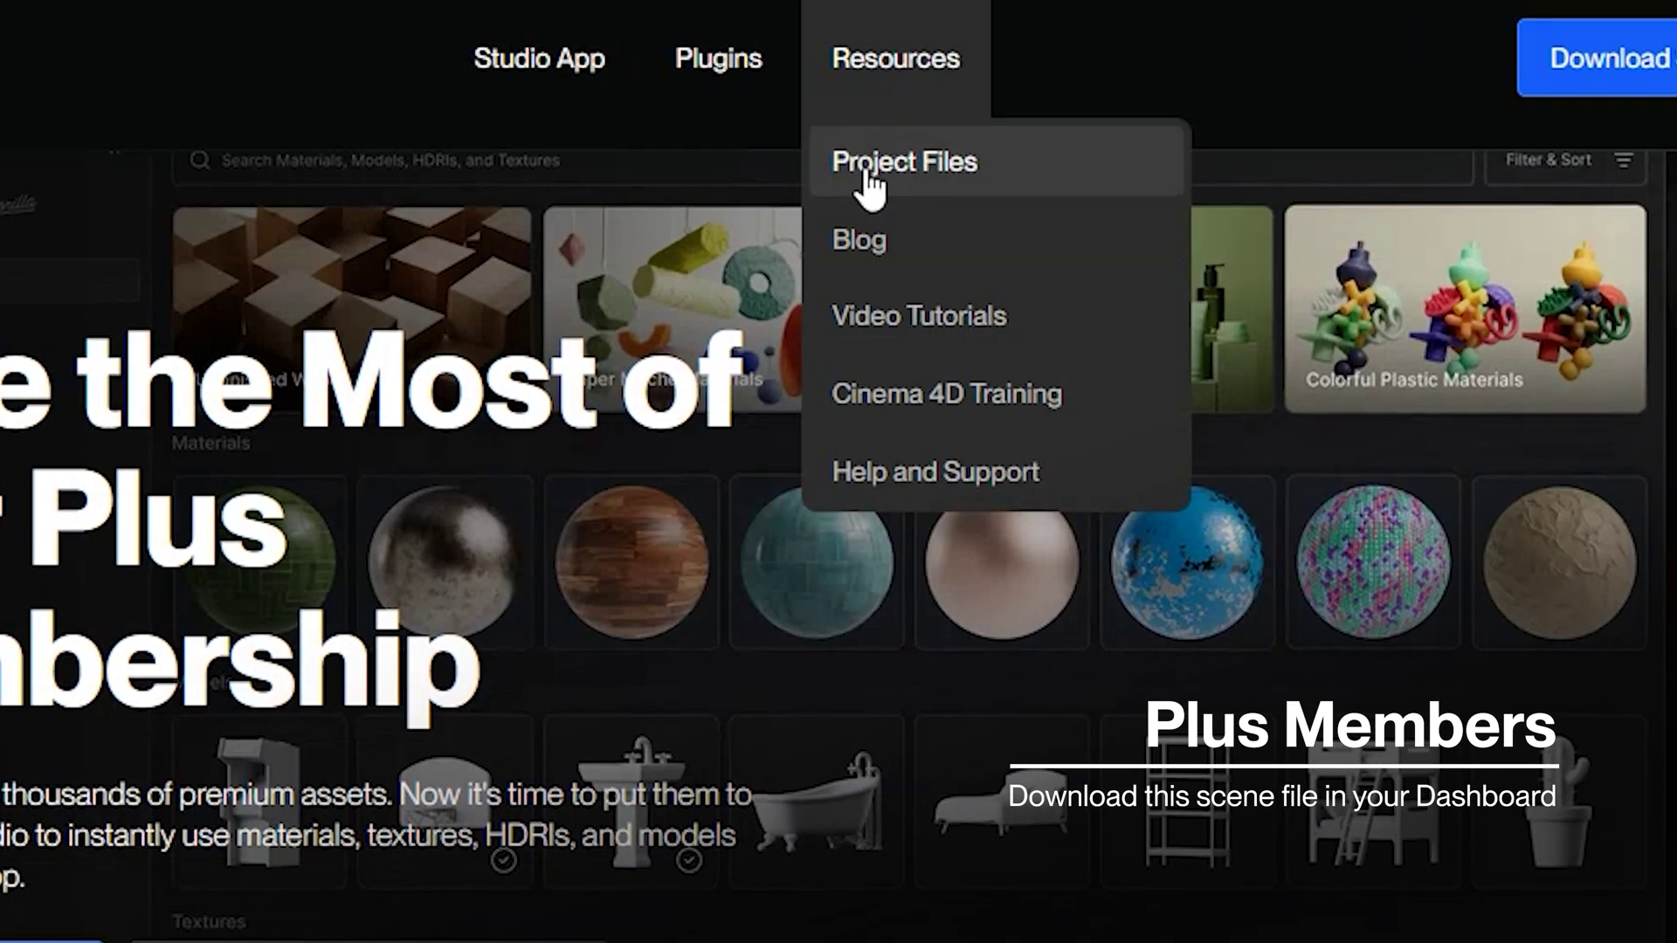
{"action": "left_click", "coordinate": [869, 166]}
{"action": "scroll", "coordinate": [839, 472], "scroll_direction": "down", "scroll_amount": 5}
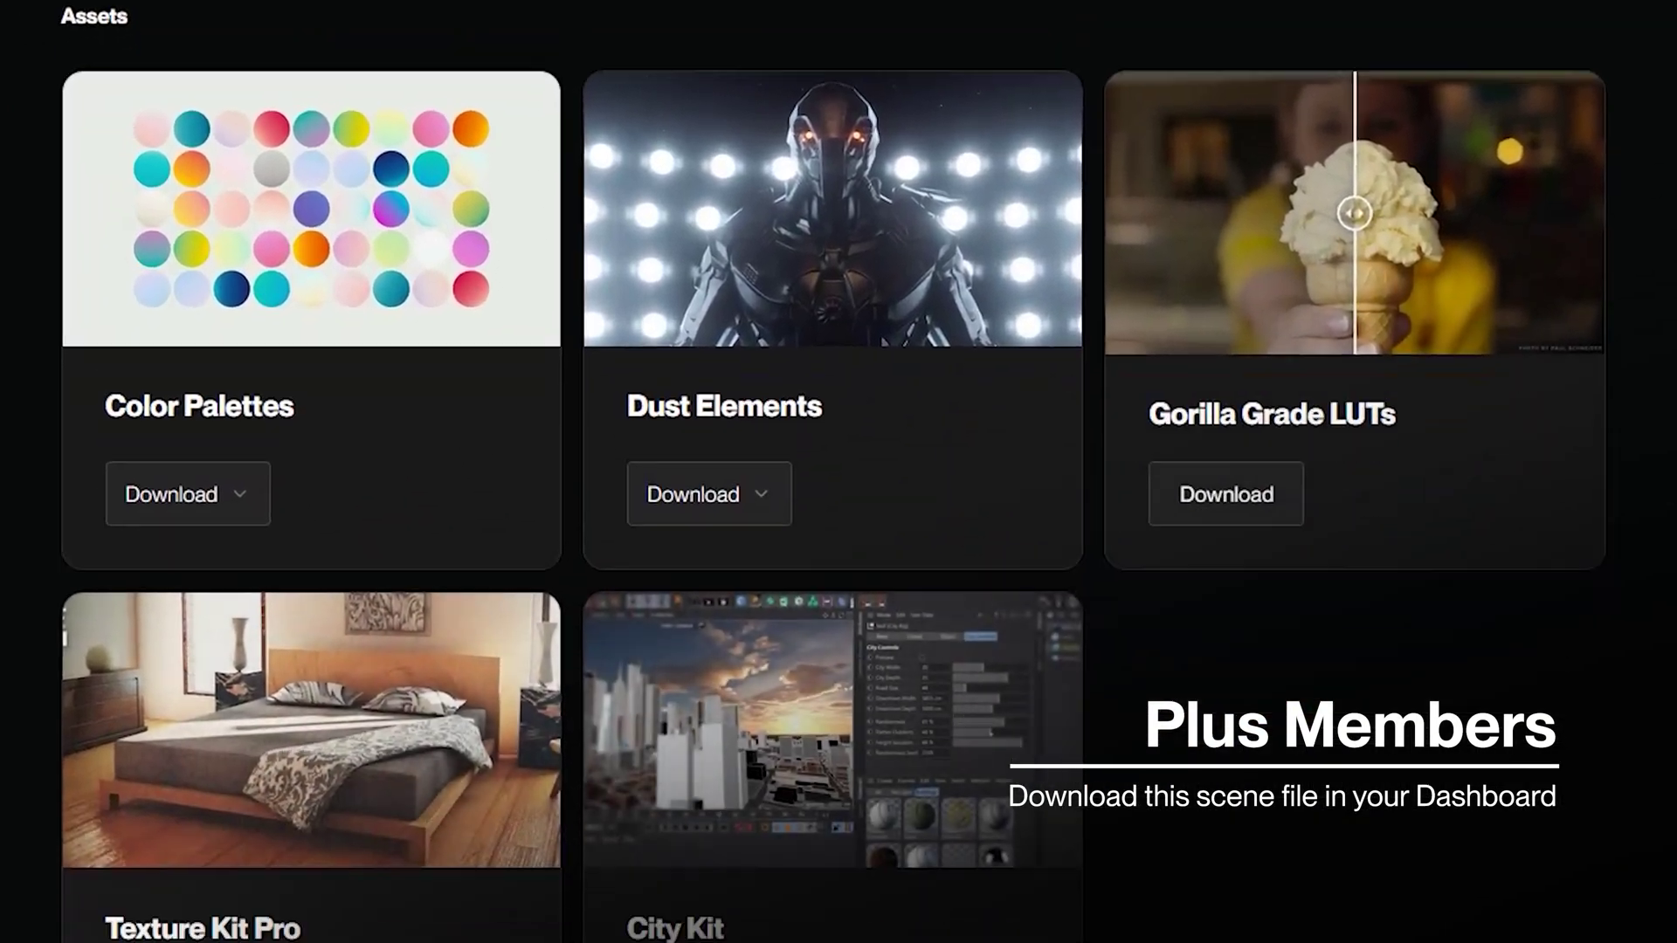
{"action": "scroll", "coordinate": [838, 472], "scroll_direction": "down", "scroll_amount": 5}
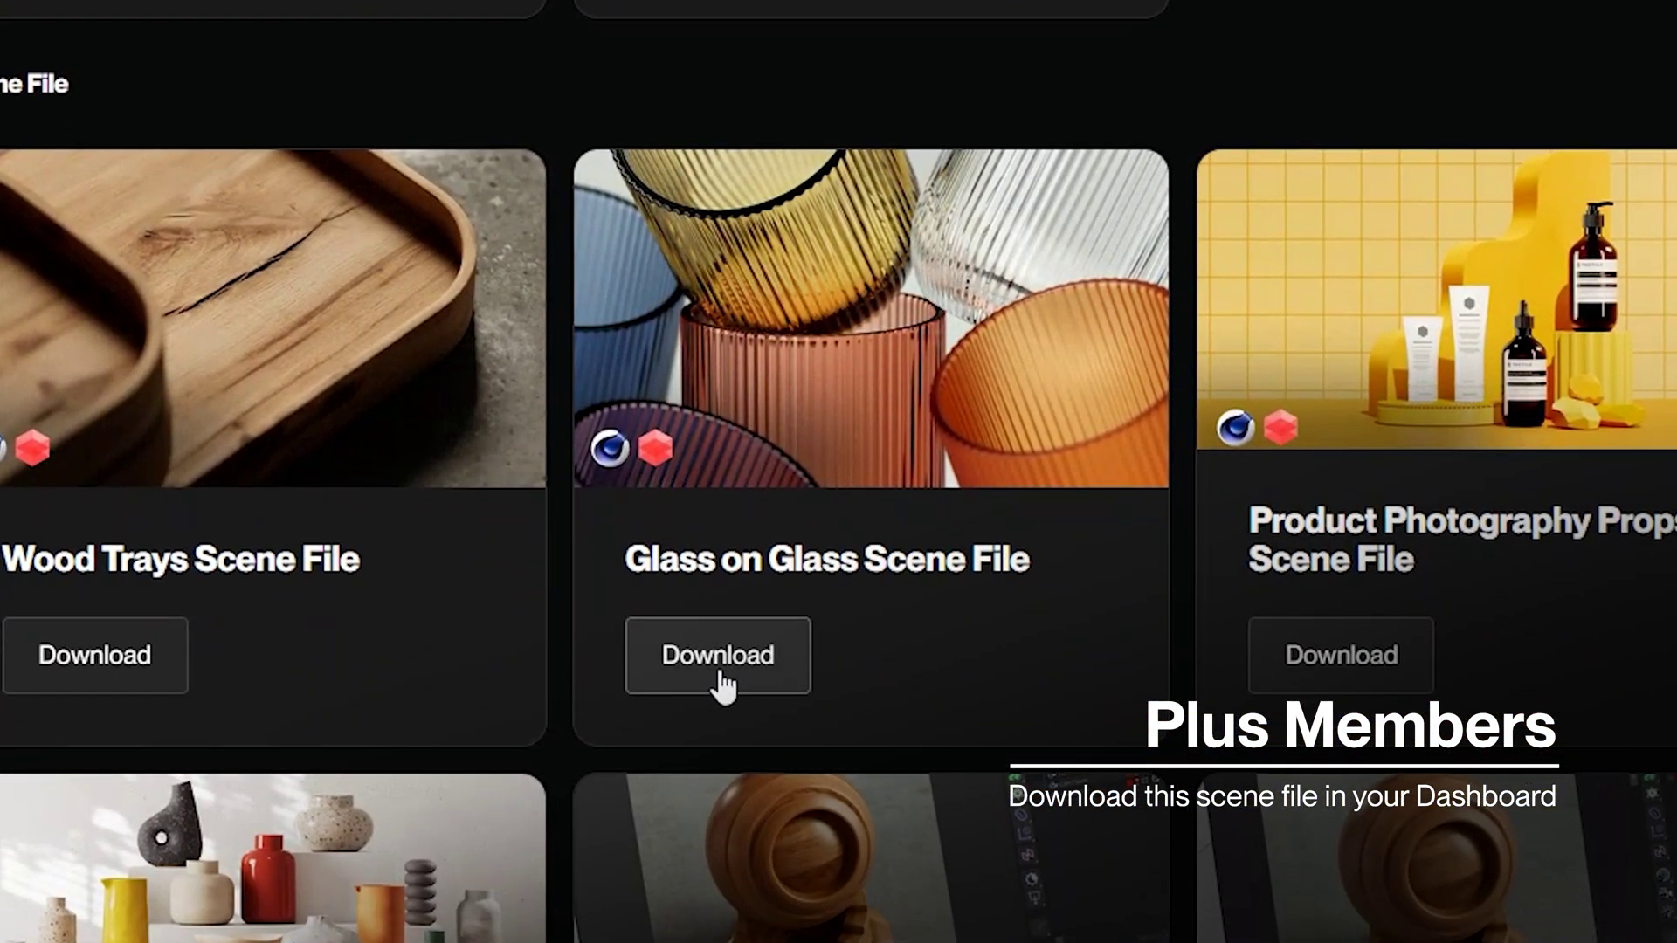
{"action": "scroll", "coordinate": [838, 472], "scroll_direction": "down", "scroll_amount": 5}
{"action": "scroll", "coordinate": [839, 471], "scroll_direction": "down", "scroll_amount": 2}
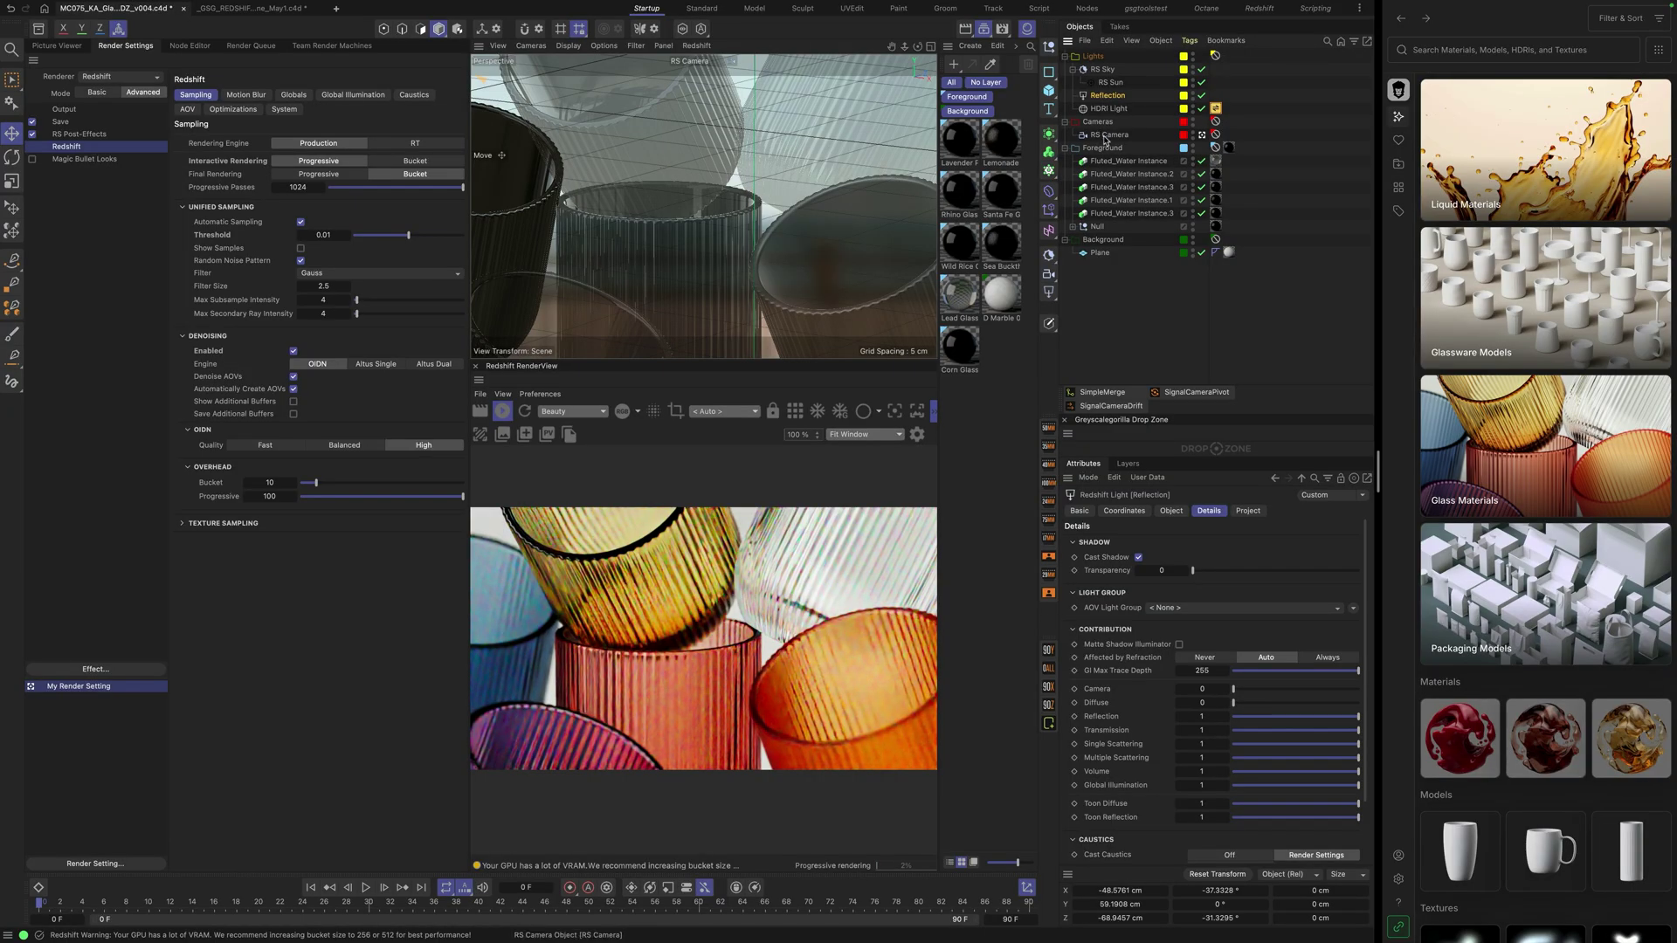
Step: Inspect the RS Sun's settings, then the HDRI Light's, with every contribution at 1
{"action": "left_click", "coordinate": [1109, 81]}
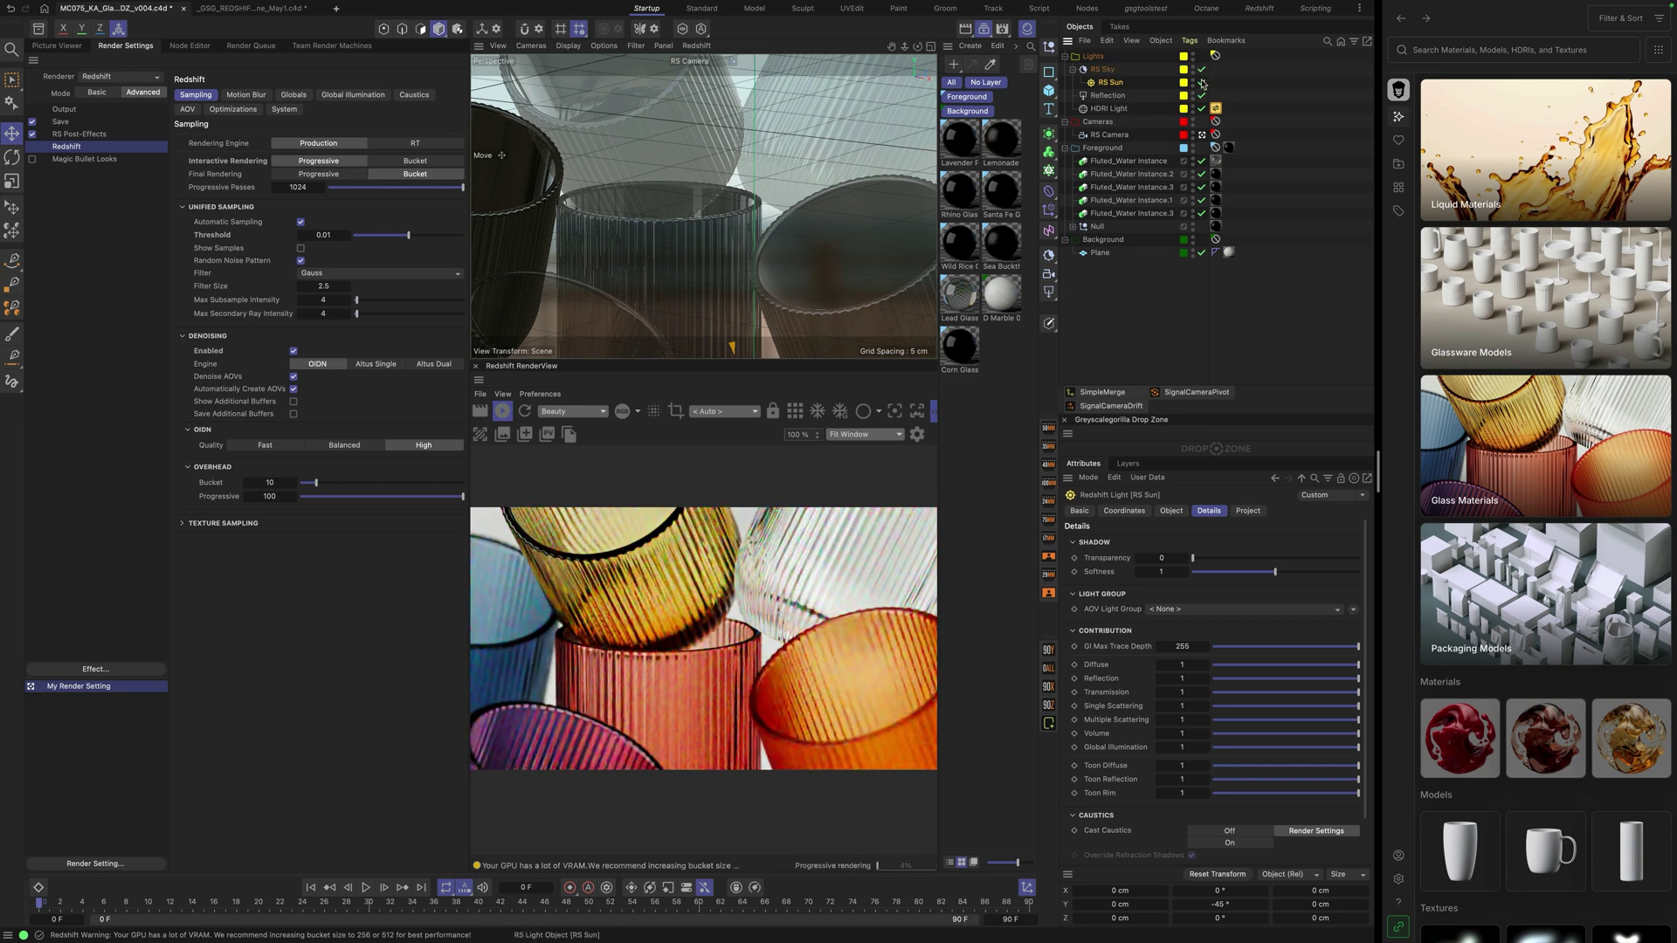
{"action": "left_click", "coordinate": [1112, 110]}
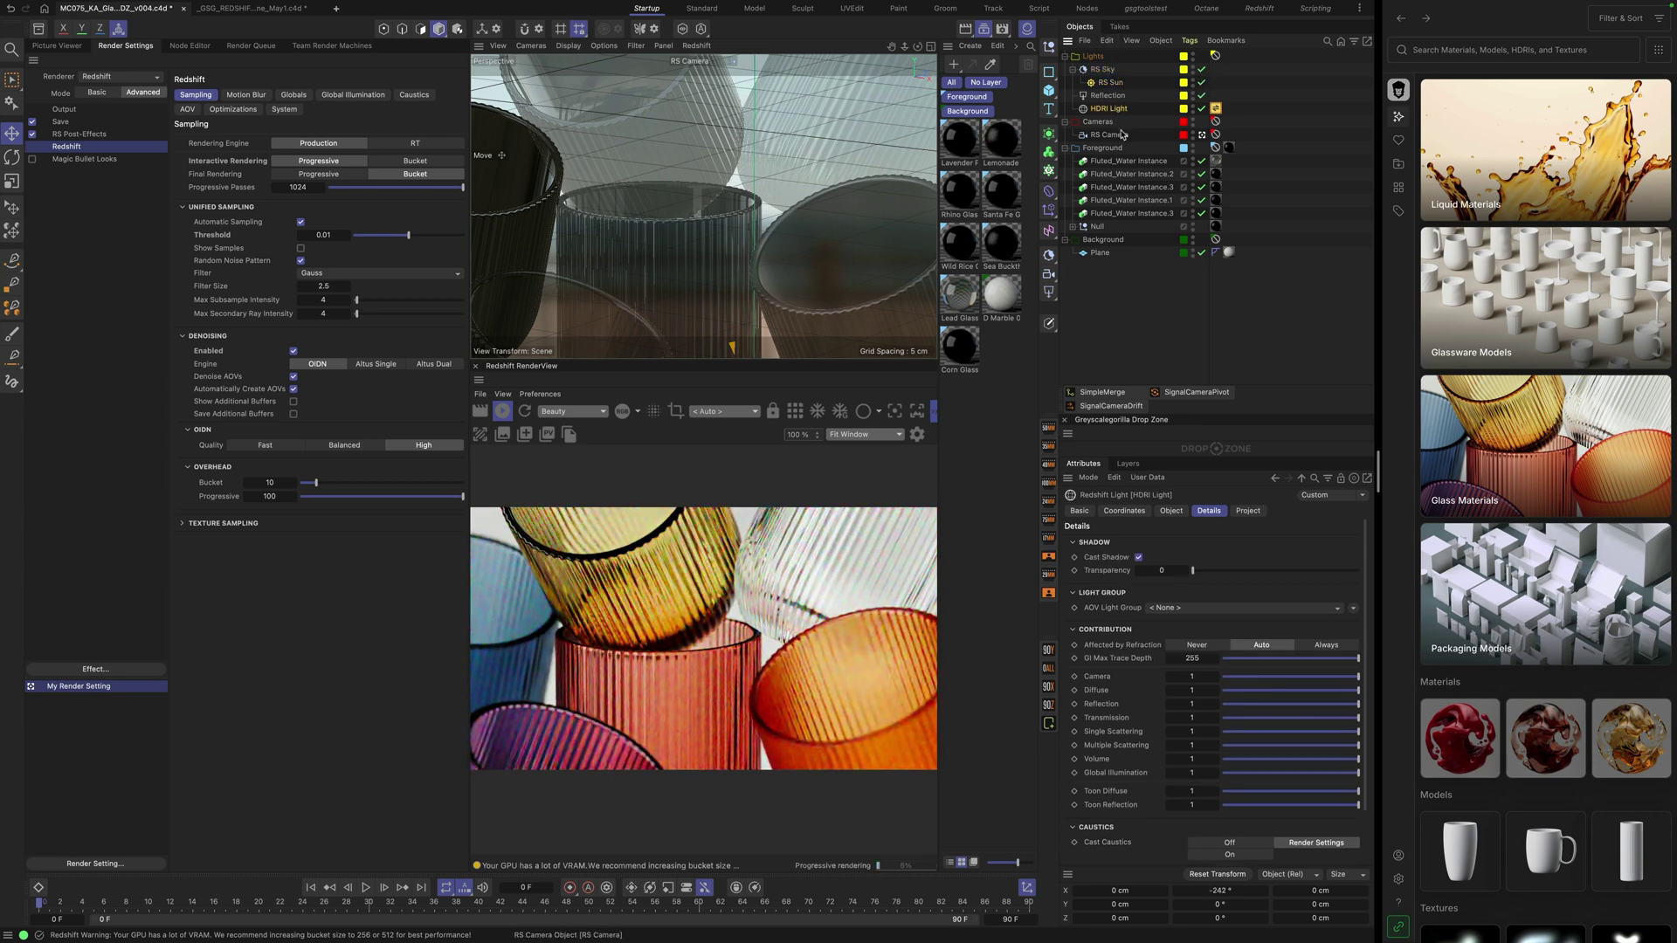